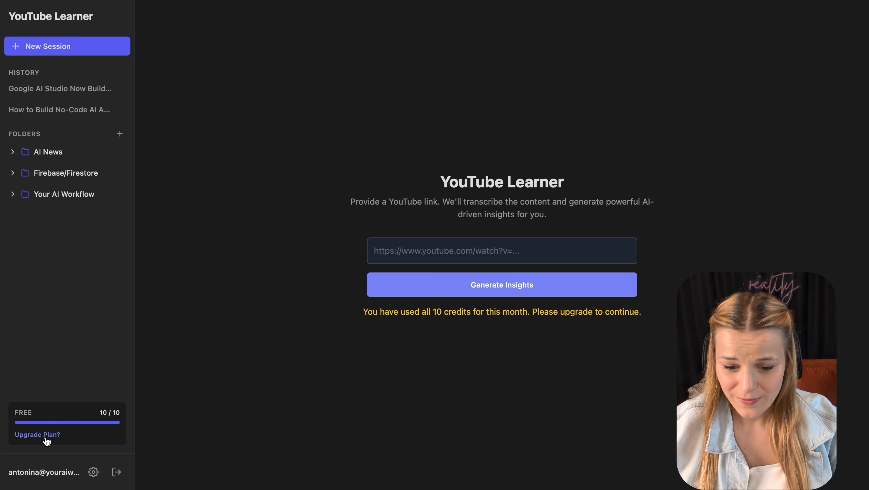
- Subscribe to the $20.00 Plus plan via PayPal and highlight the resulting Premium, Unlimited credits status
click(20, 435)
click(536, 237)
click(618, 219)
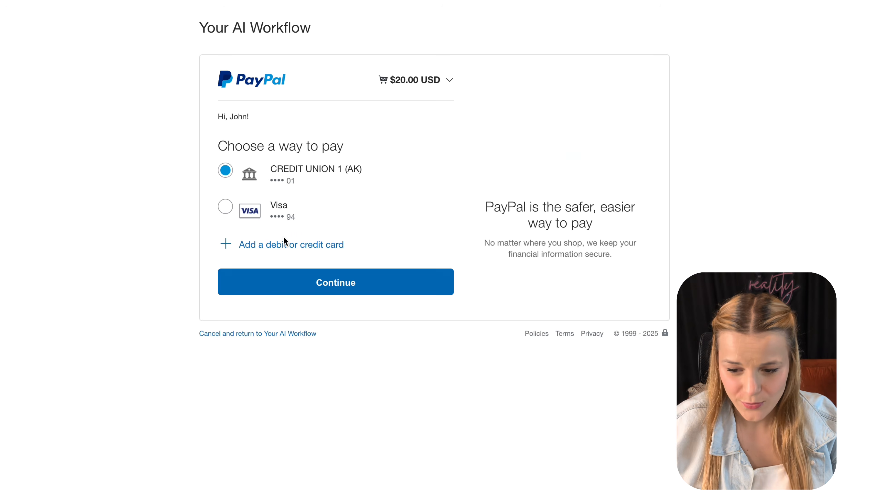
click(333, 283)
click(452, 377)
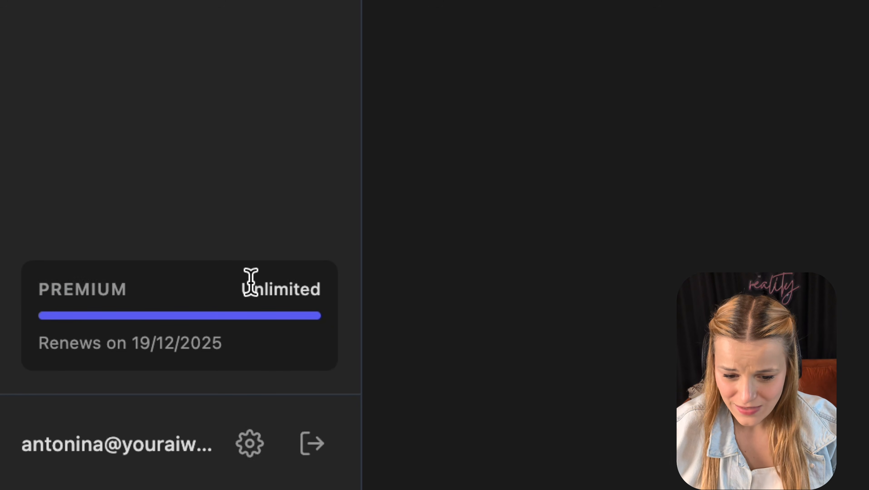
double_click(254, 289)
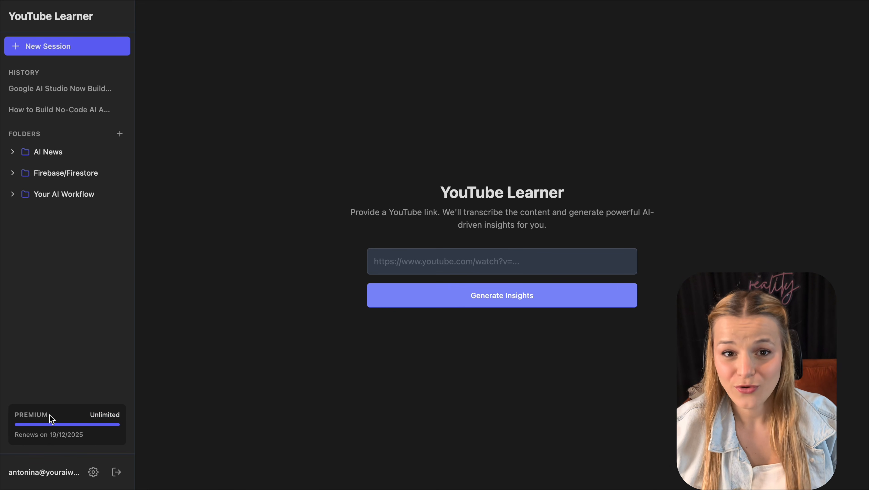
drag(51, 418, 9, 420)
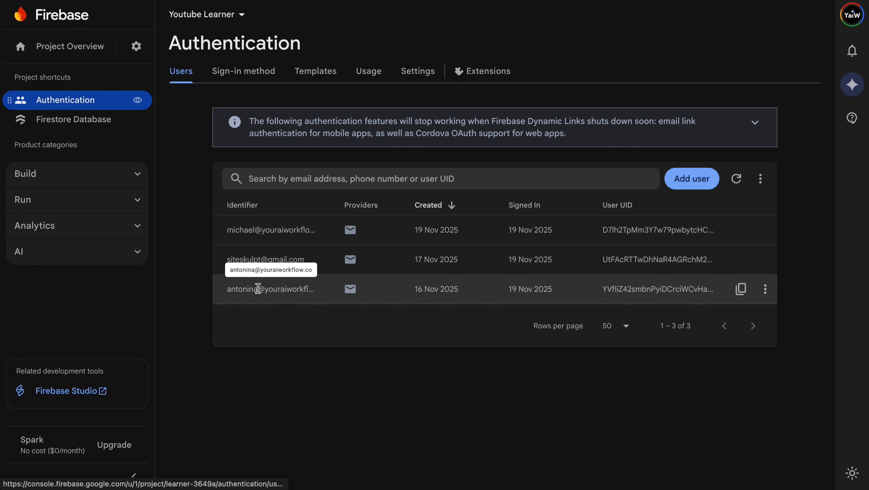
- Open the Youtube Learner project's Firestore Database from the sidebar
click(108, 120)
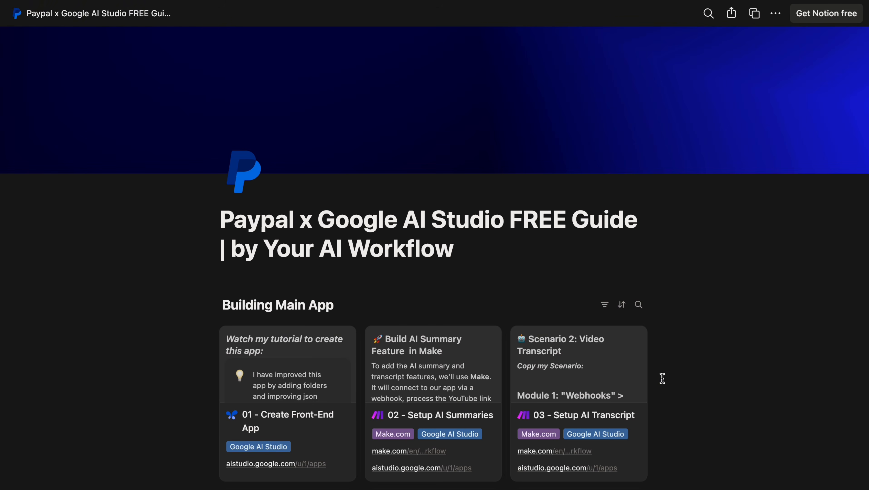
- Open the guide's '01 - Create Front-End App' page and follow its ai.studio app link
scroll(664, 381, down, 3)
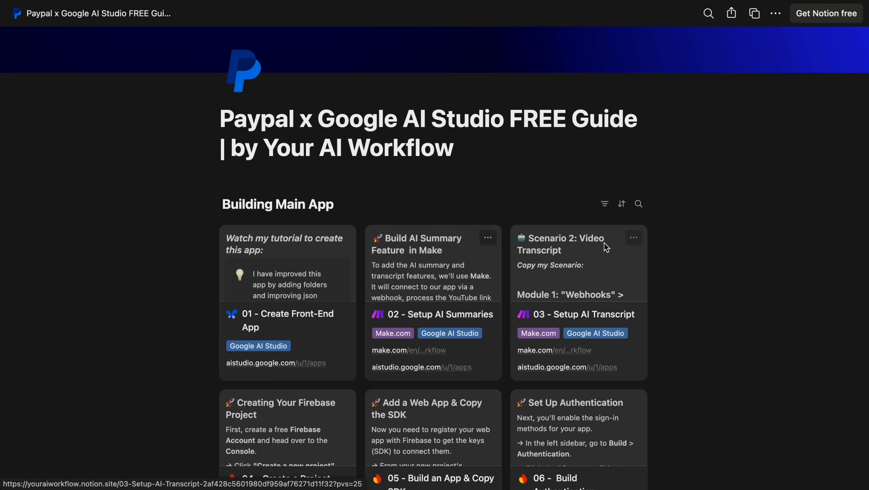
click(340, 286)
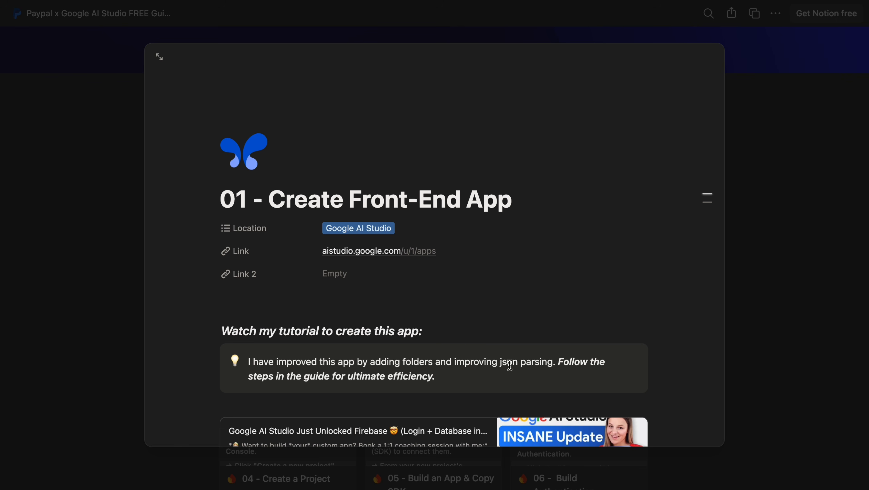
scroll(510, 366, down, 8)
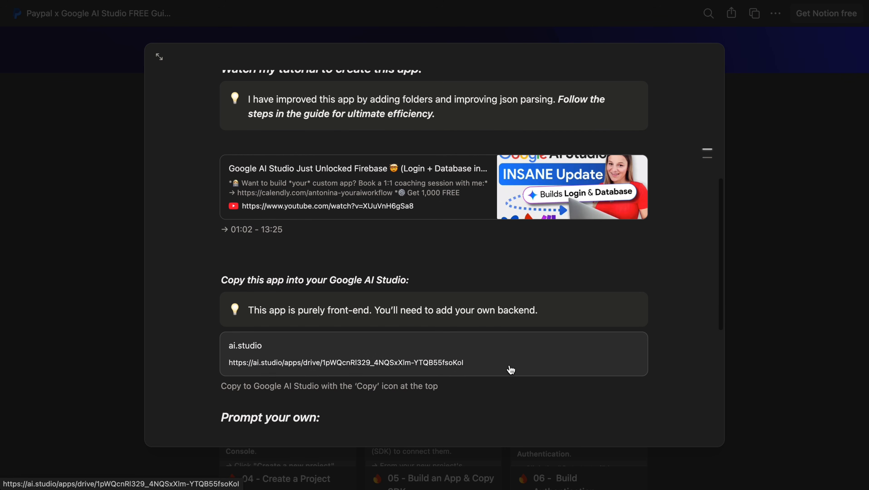
click(434, 365)
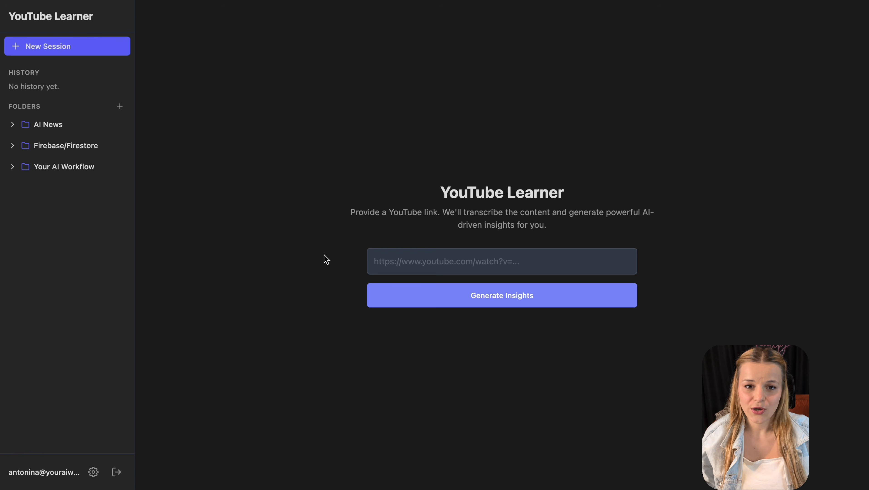
- Paste the Google AI Studio Firebase video URL and generate its insights and transcript
text(https://youtu.be/XUuVnH6gSa8)
click(478, 302)
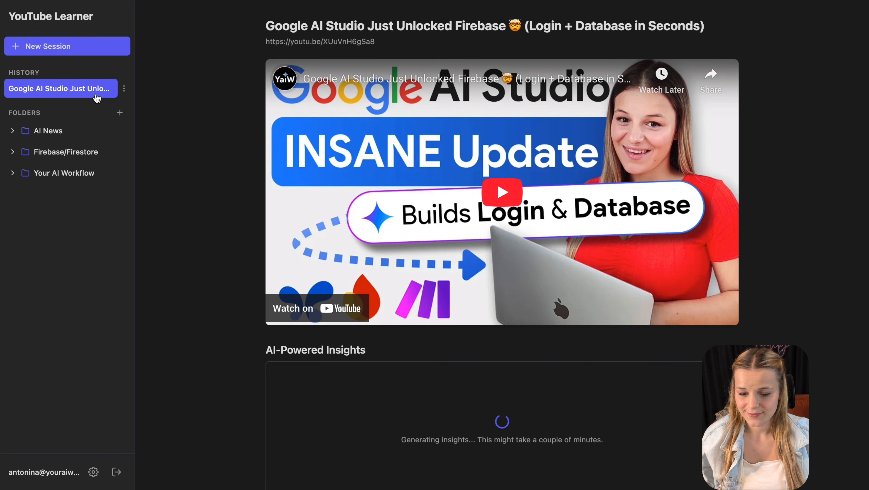
scroll(222, 451, down, 8)
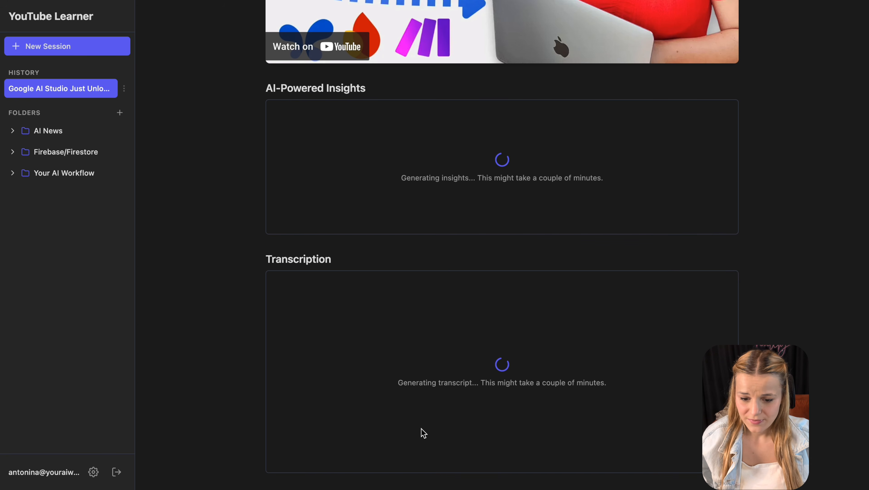
scroll(423, 433, down, 20)
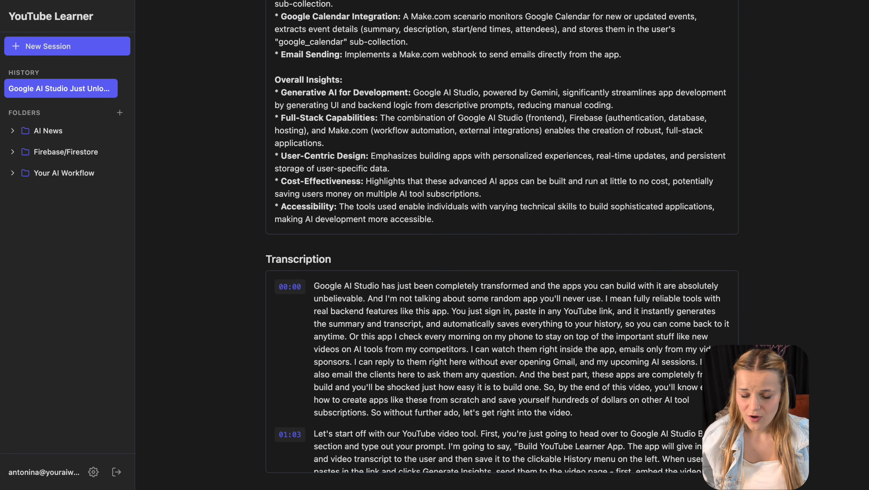
scroll(502, 372, down, 5)
scroll(502, 372, up, 1)
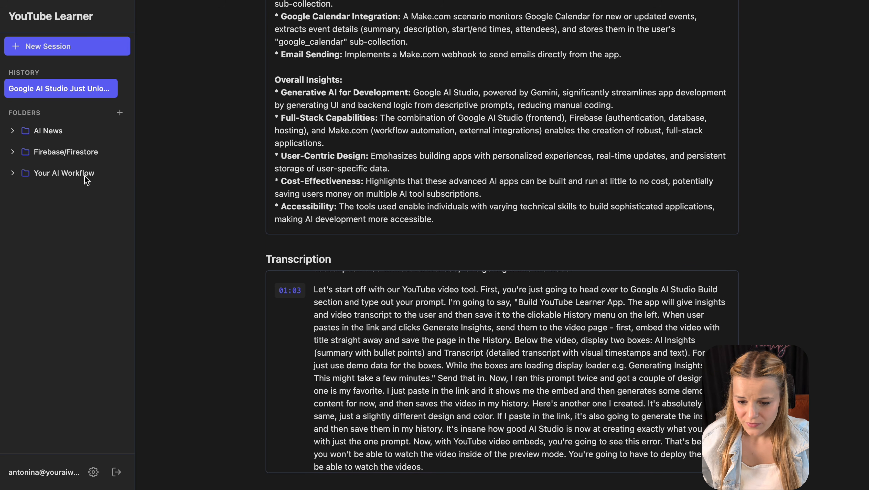
- Expand the AI News, Firebase/Firestore and Your AI Workflow folders and file the session into Firebase/Firestore
click(11, 132)
click(12, 176)
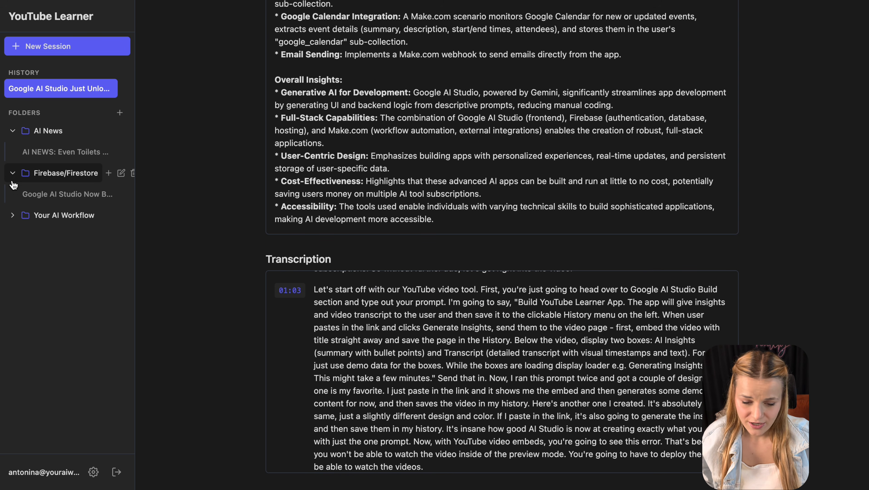
click(12, 217)
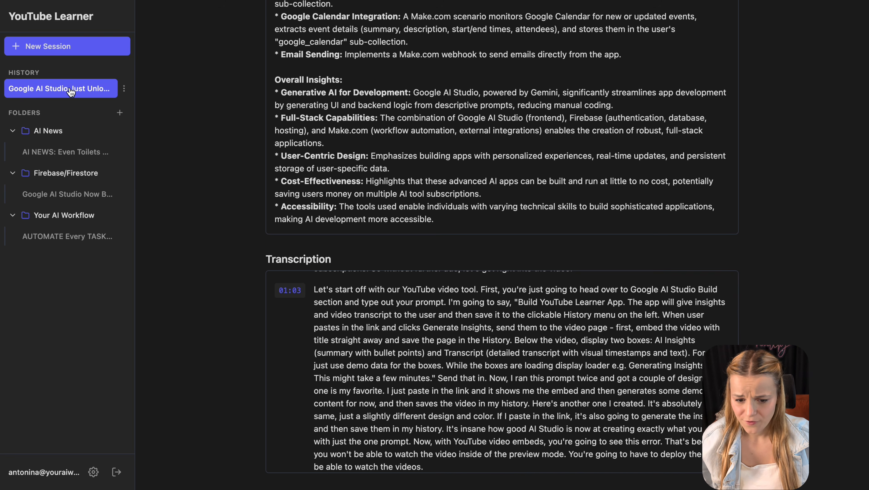
drag(73, 86, 55, 177)
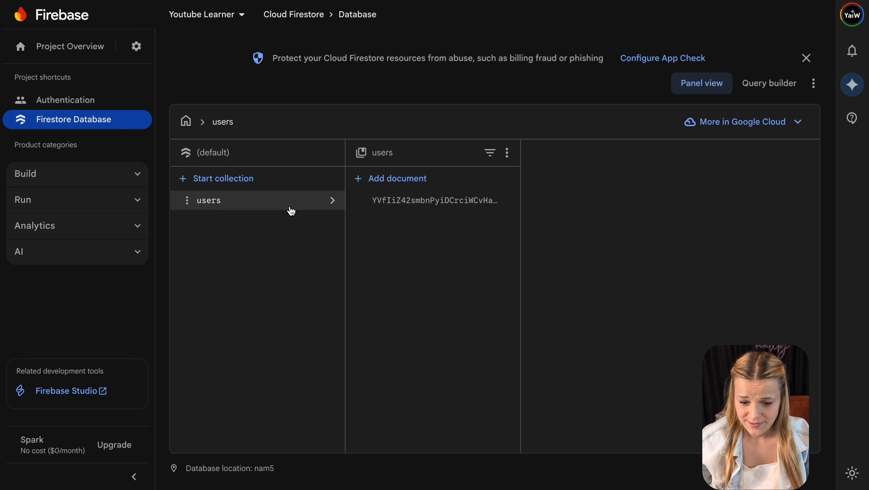
- In Firestore, open the user's document, its folders subcollection and the default folder
click(376, 202)
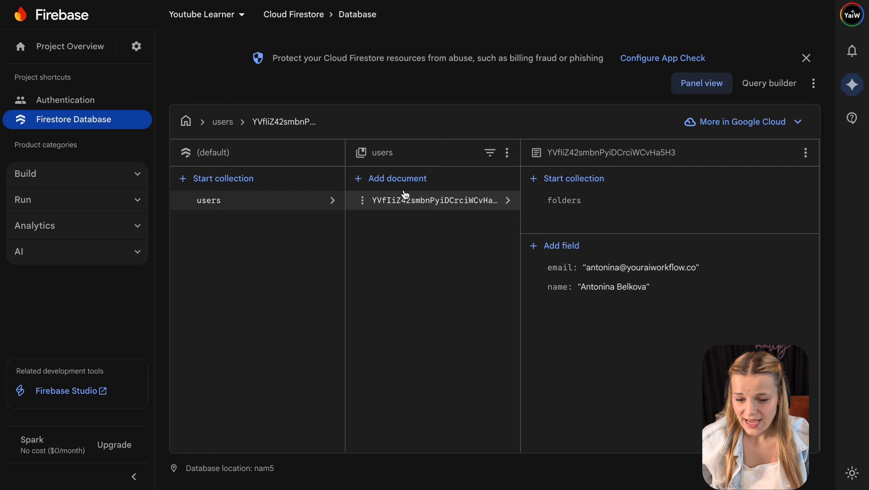
click(591, 201)
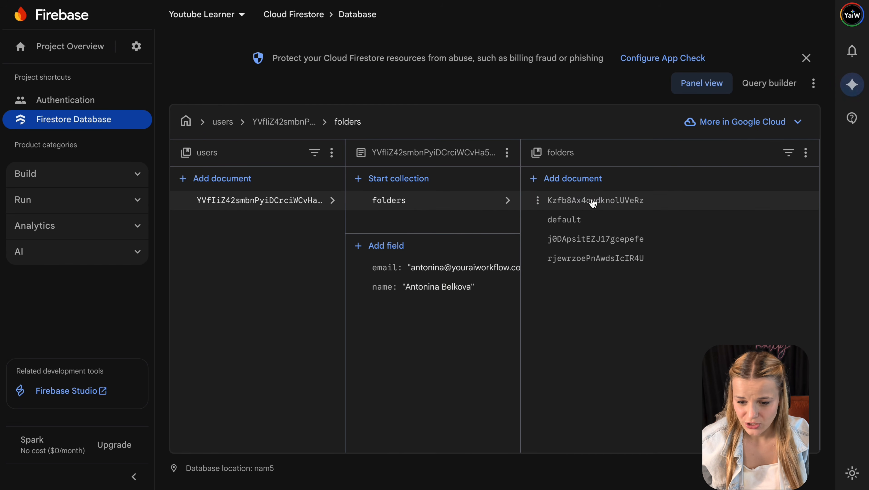
click(611, 226)
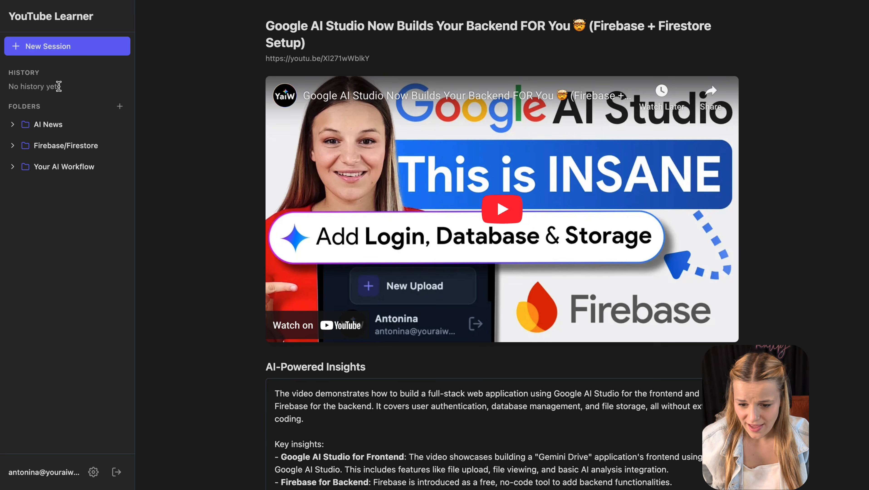
- Move the AI NEWS session out of its folder into the empty history list
triple_click(59, 87)
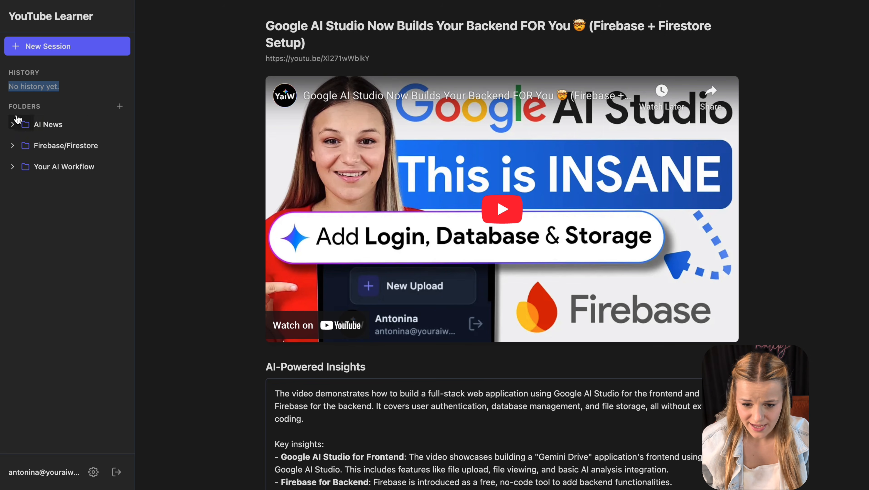
click(14, 124)
drag(48, 146, 28, 84)
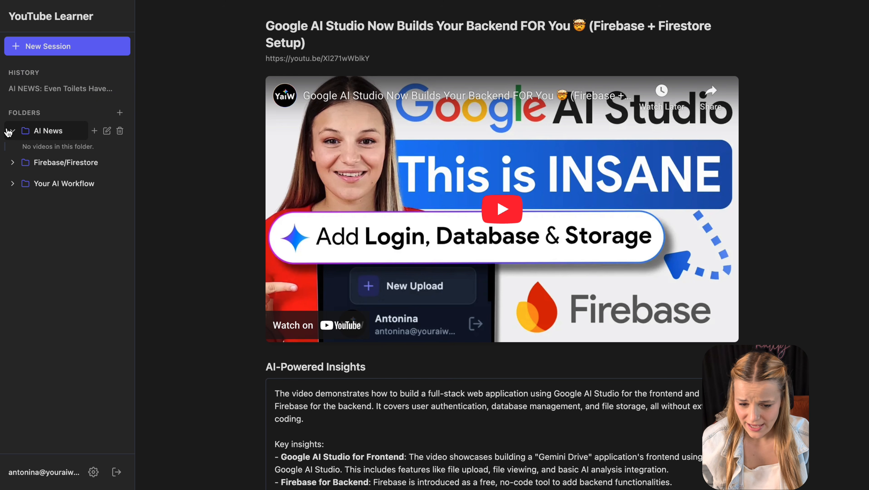
click(8, 132)
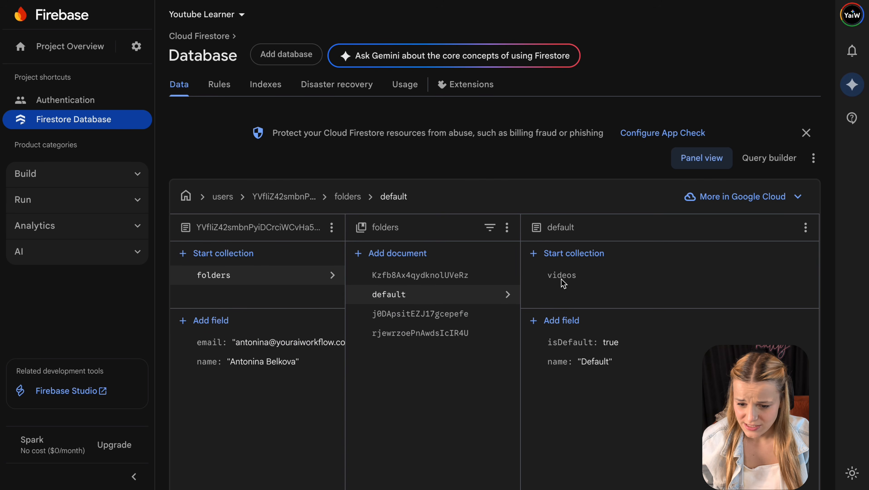
- Inspect the default folder's videos subcollection and its saved video document
click(566, 283)
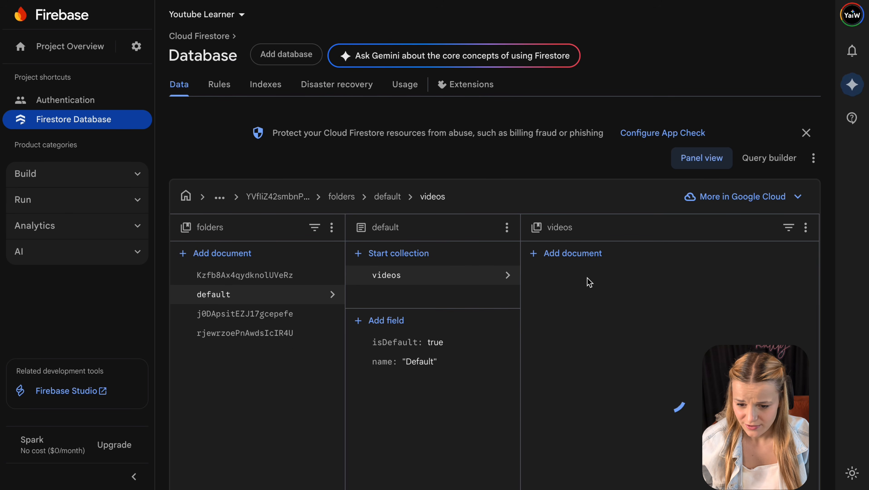
click(599, 278)
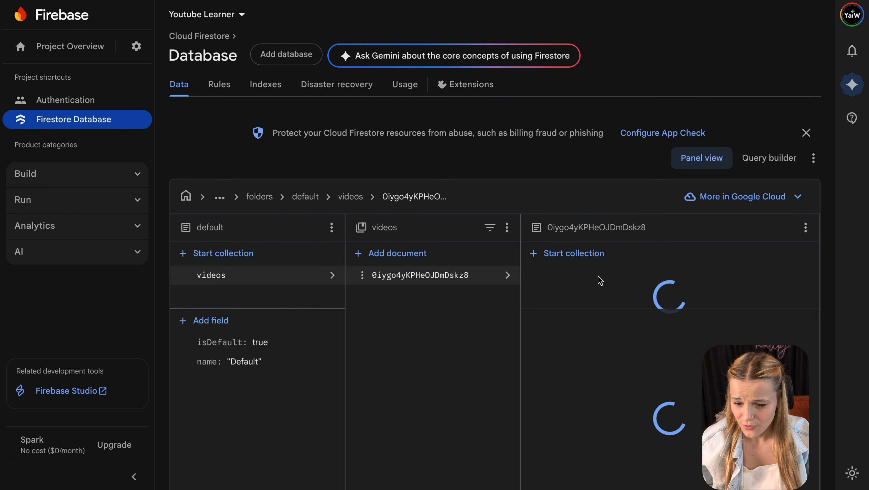
scroll(606, 407, down, 10)
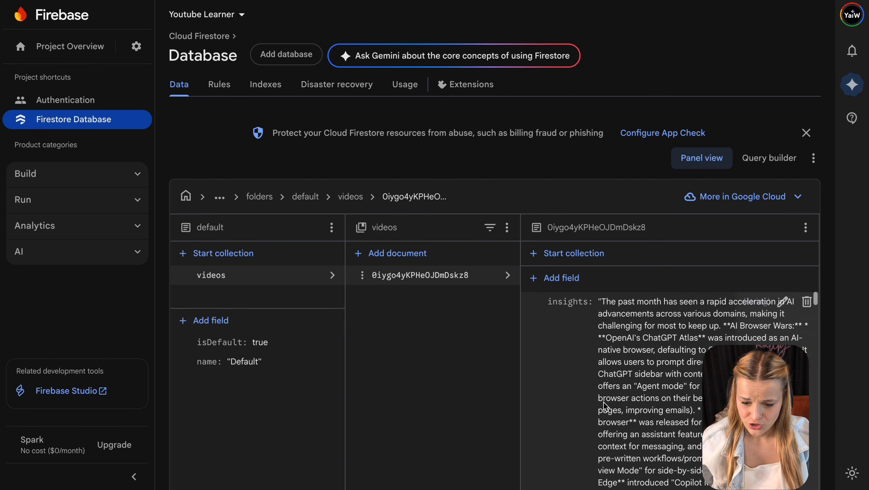
scroll(605, 407, down, 15)
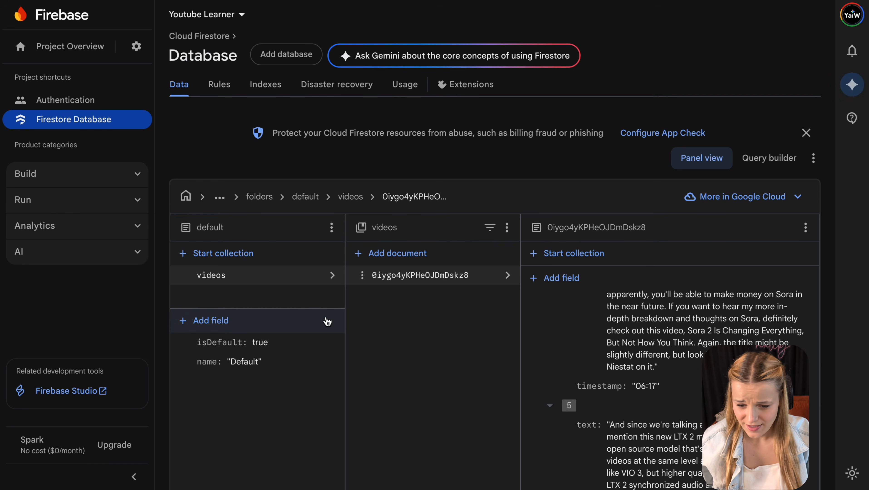
- View the second saved video document inside the Firebase/Firestore folder's videos subcollection
click(271, 198)
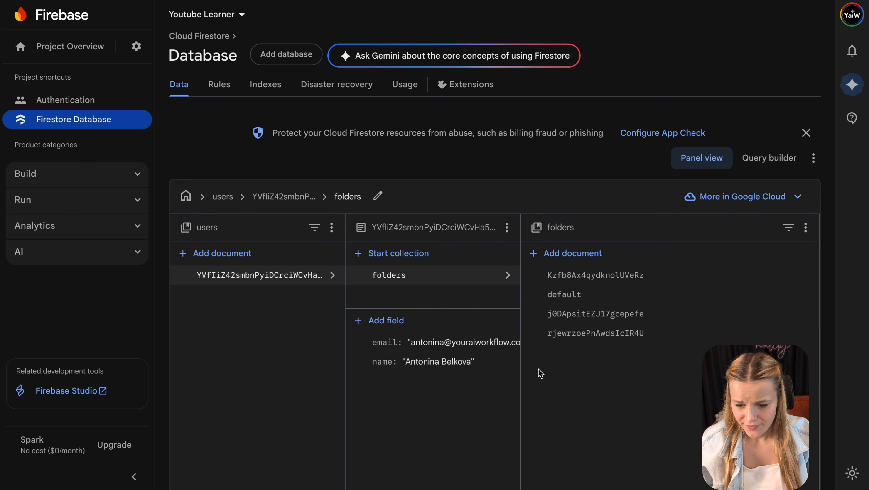
click(709, 287)
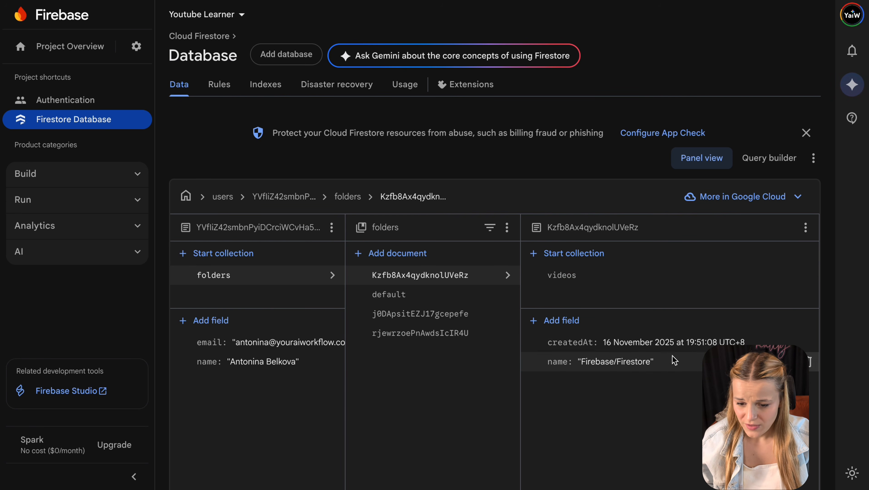
click(642, 288)
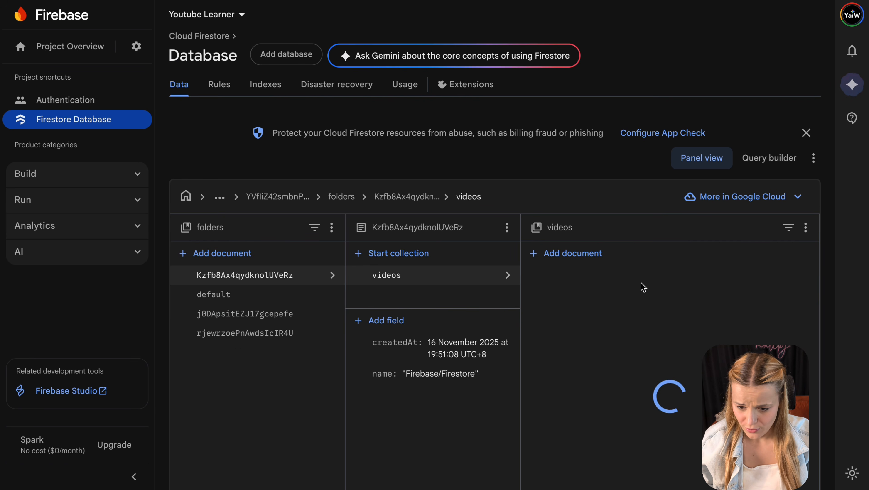
click(640, 292)
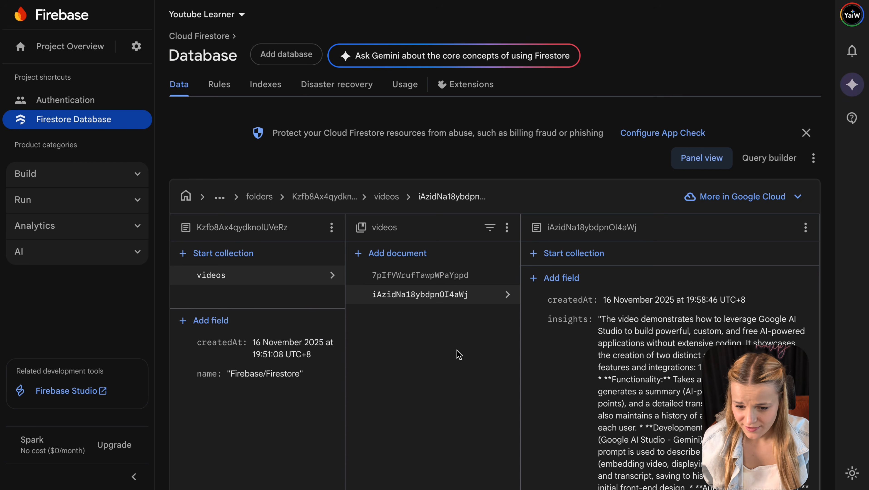
- Navigate back to the users collection and reopen the user's document
click(263, 197)
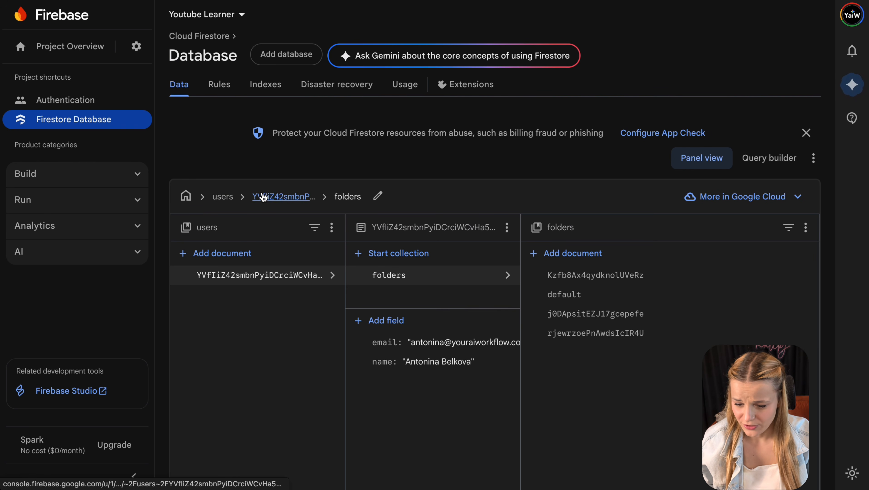
click(226, 199)
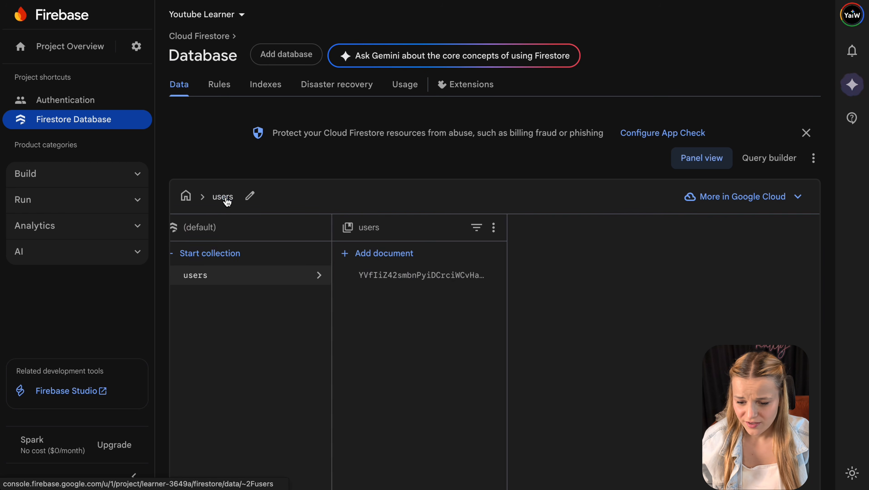
click(469, 276)
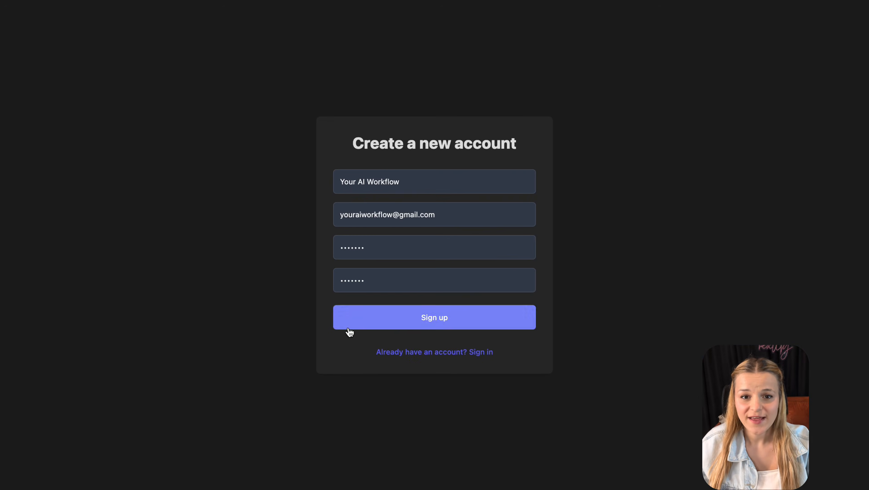
- Sign up, then review the prompt's plan box, monthly credits, and plan/videosUsed/month fields
click(350, 326)
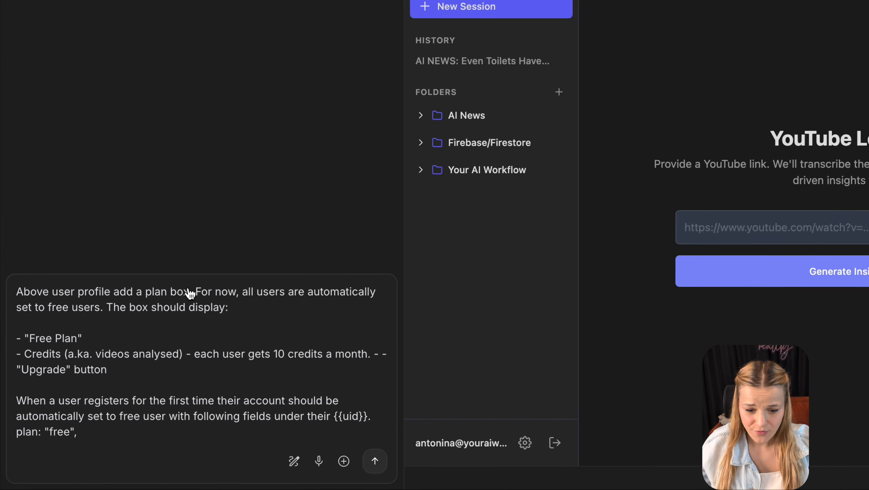
drag(148, 340, 0, 339)
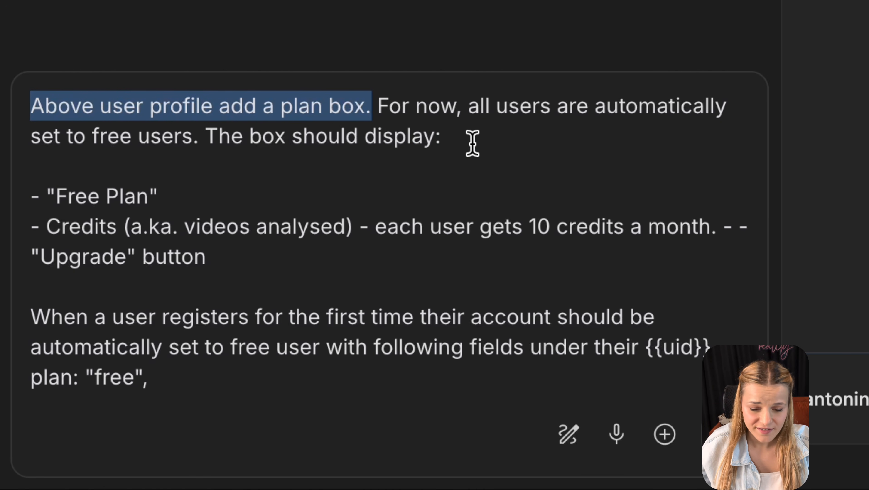
drag(488, 139, 380, 107)
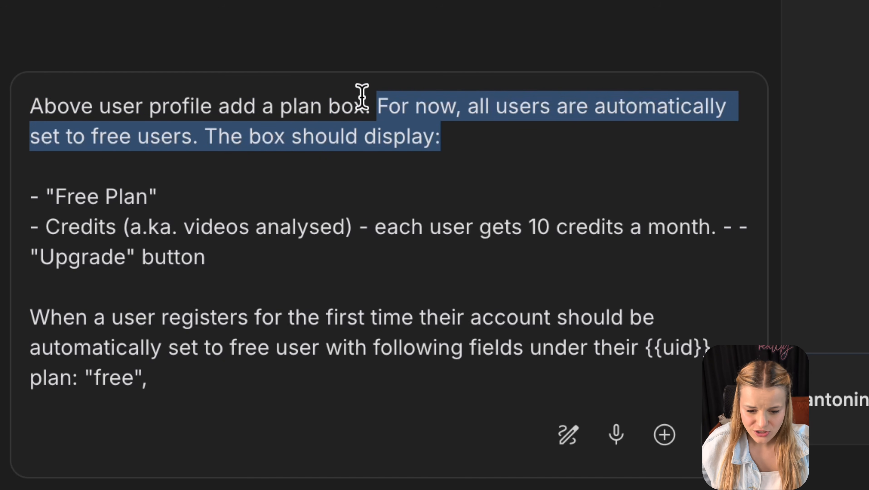
drag(174, 195, 280, 241)
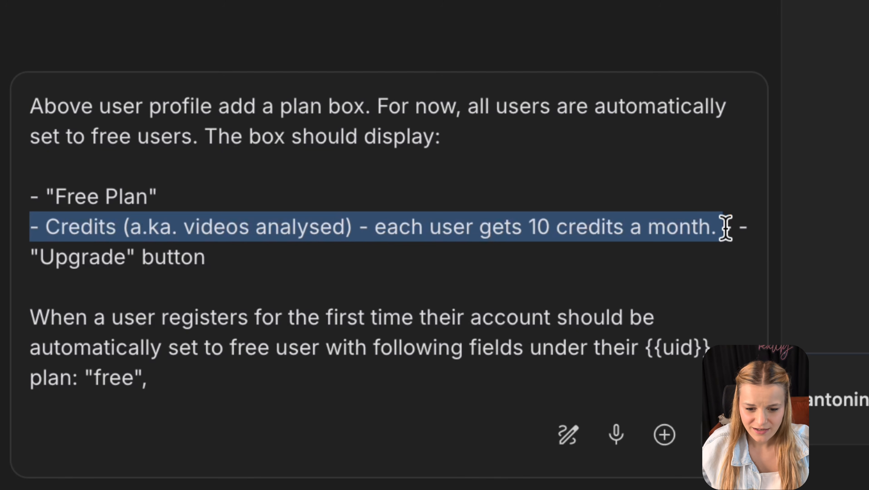
drag(207, 256, 16, 261)
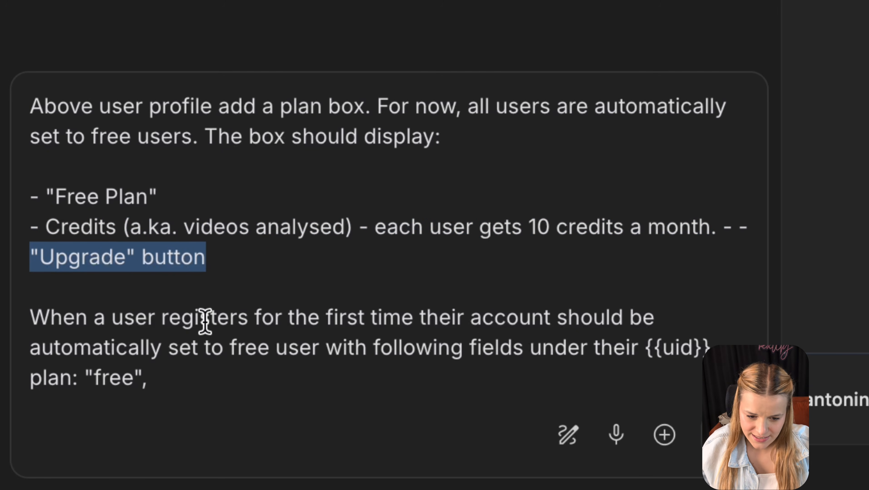
scroll(259, 373, down, 5)
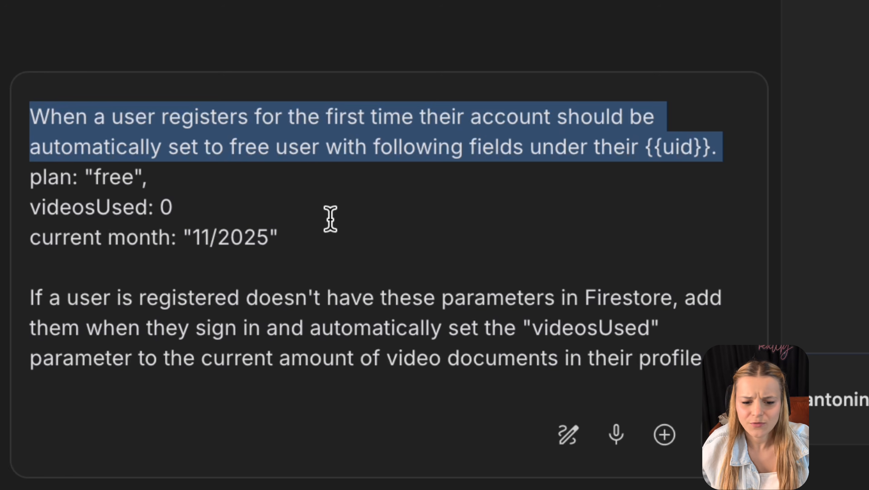
drag(175, 174, 31, 180)
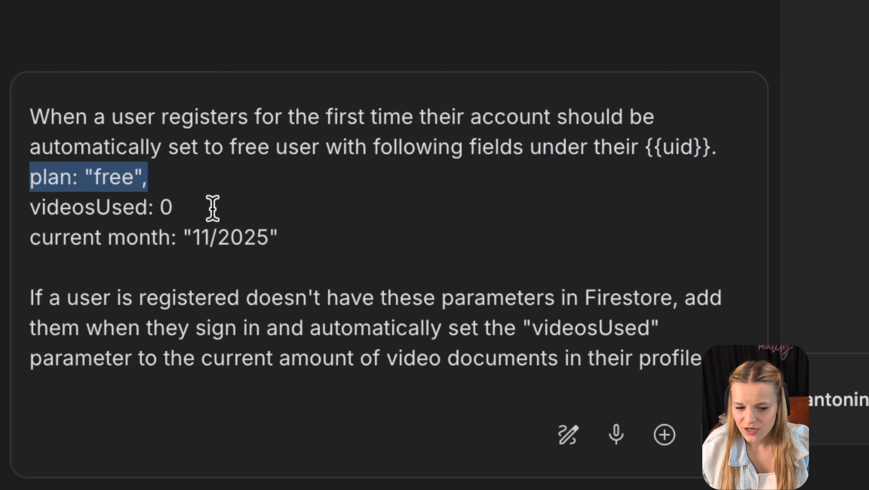
drag(217, 210, 15, 223)
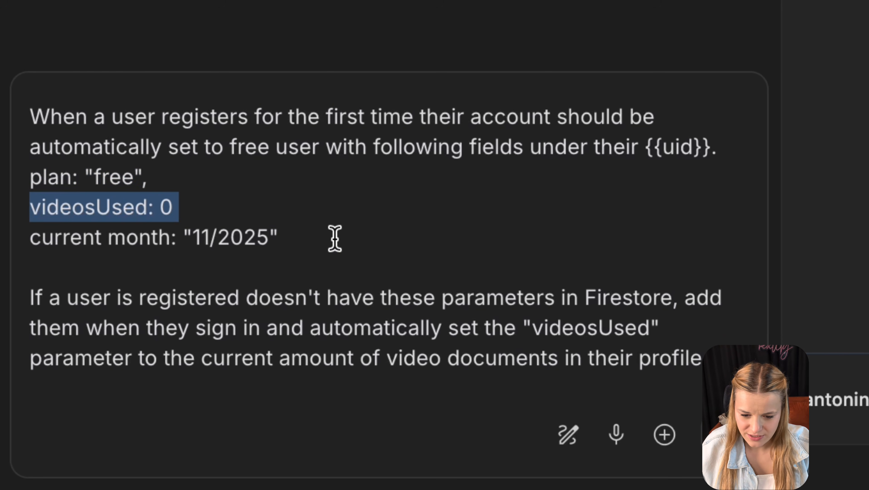
drag(335, 239, 27, 238)
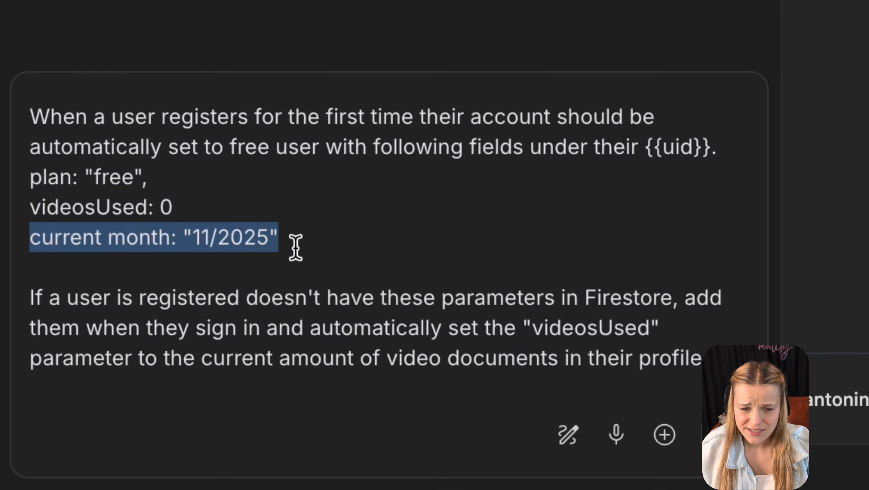
click(296, 247)
- Review the videosUsed sync, 10-video limit and monthly reset rules, then send the prompt
scroll(295, 247, down, 3)
scroll(296, 247, down, 3)
drag(260, 160, 2, 136)
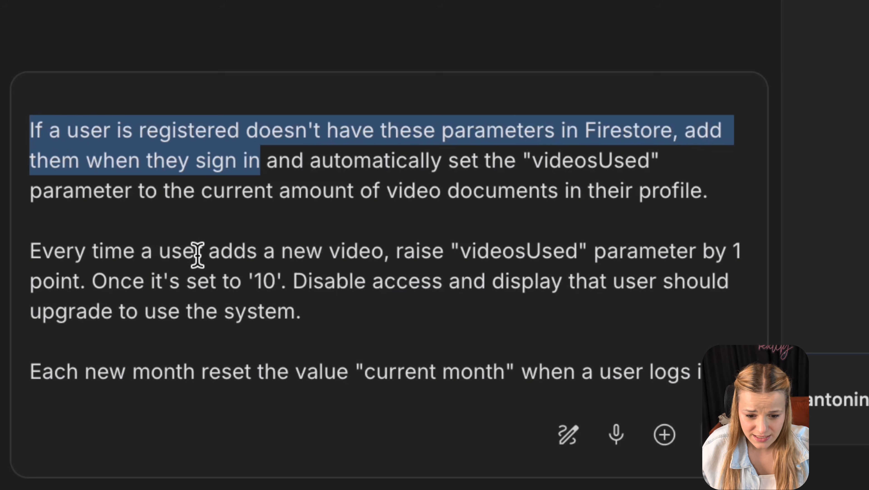
click(244, 215)
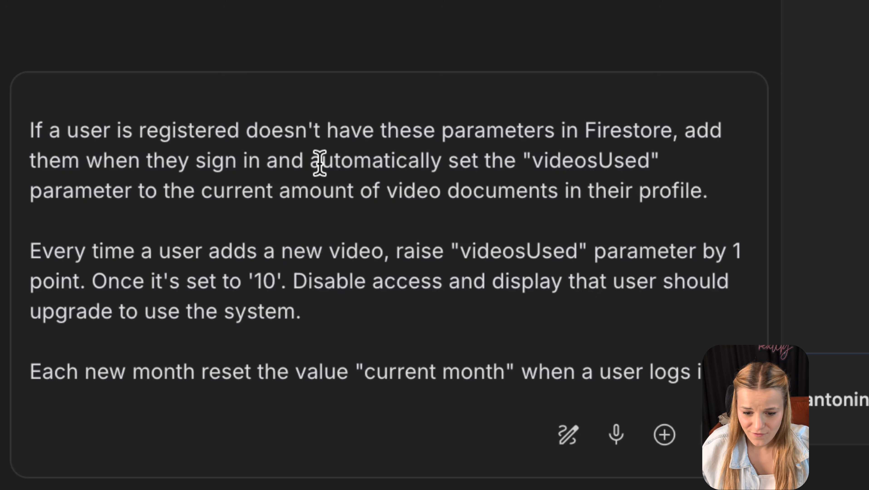
drag(322, 161, 716, 183)
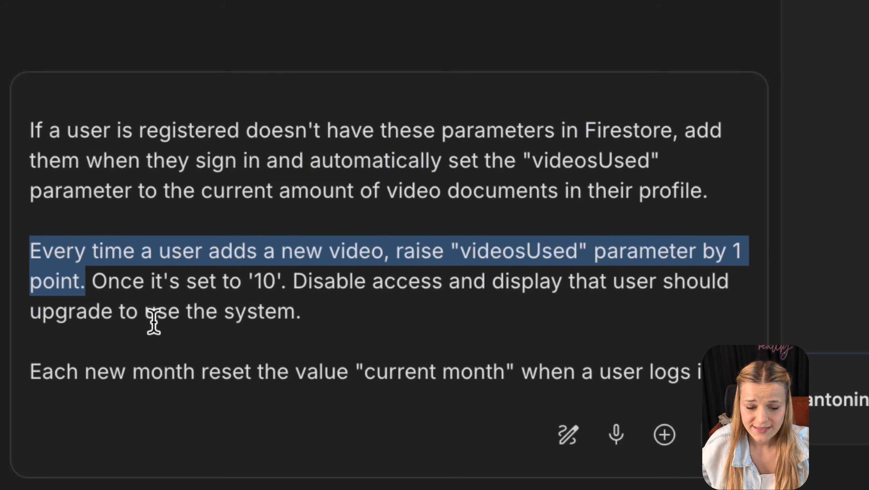
click(91, 275)
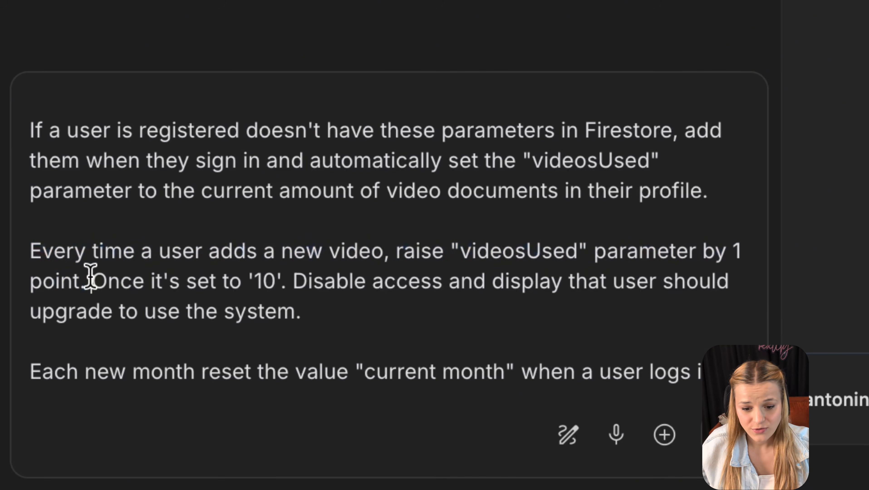
drag(91, 275, 287, 302)
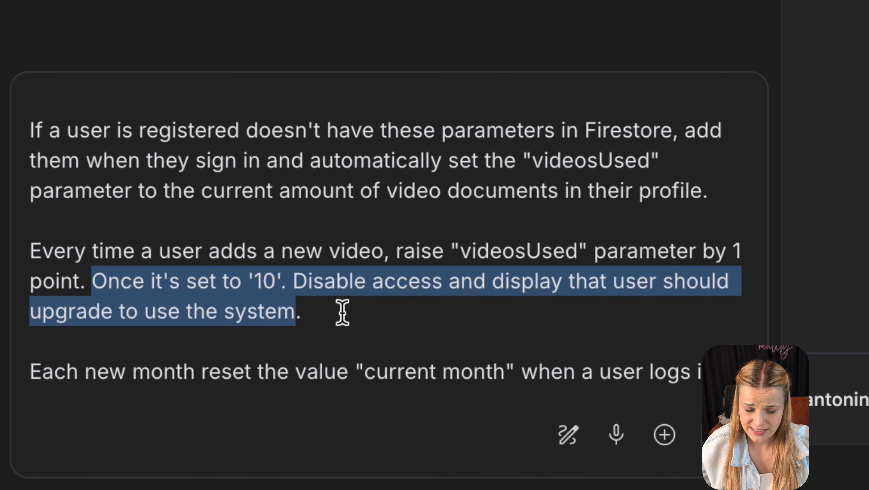
scroll(342, 312, down, 2)
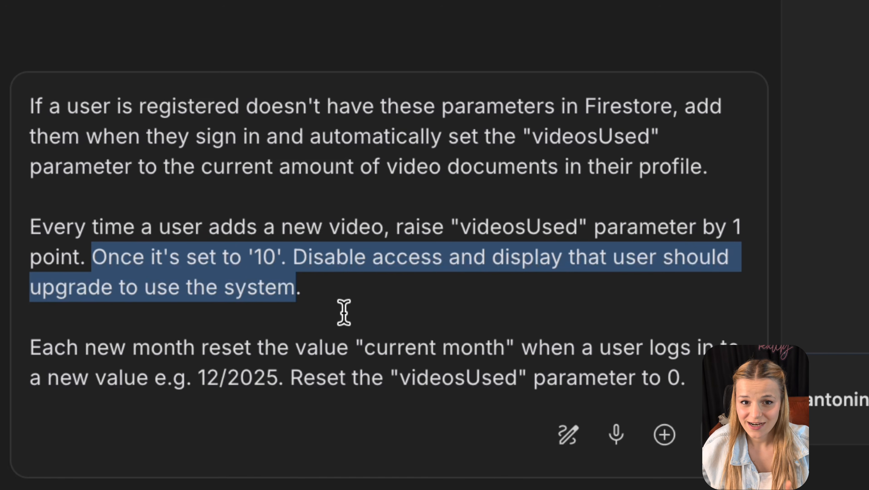
click(434, 338)
drag(685, 378, 5, 357)
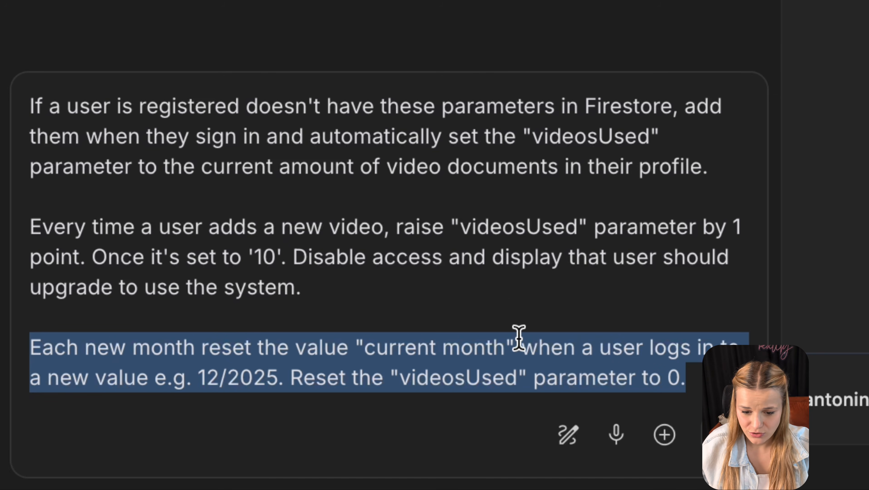
click(713, 435)
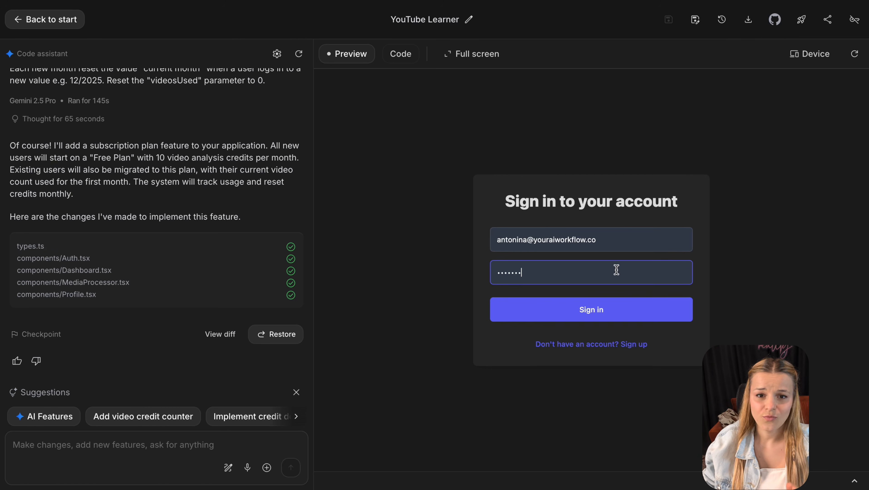
- Sign back into the rebuilt app and generate insights for a pasted YouTube link
key(Return)
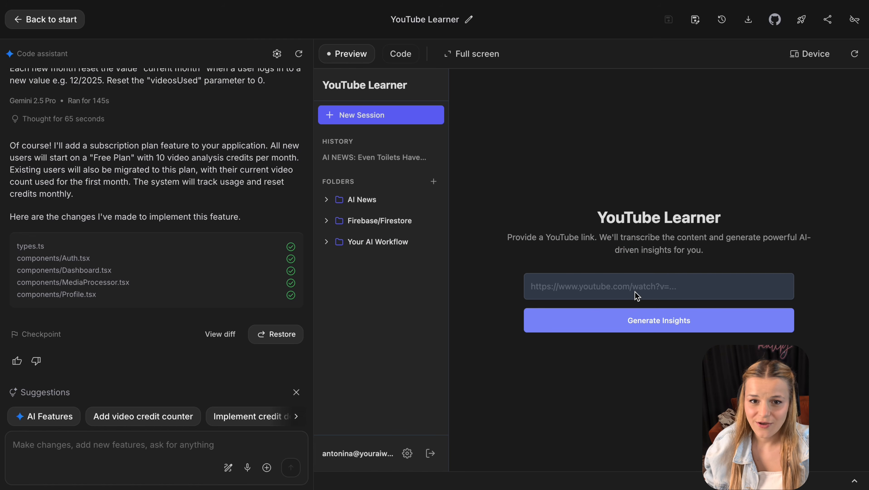
click(635, 292)
text(https://youtu.be/RXD42tYtfm4)
click(643, 319)
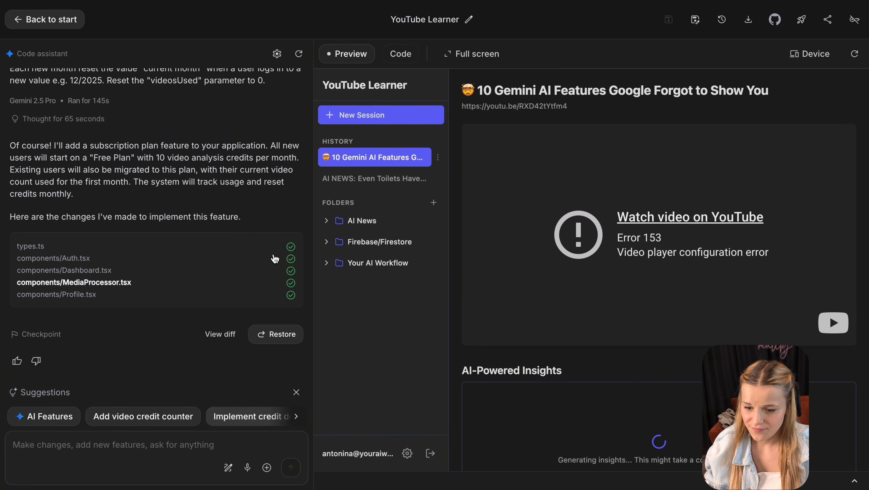
- Check videosUsed in Firestore, then generate insights for another pasted YouTube link
key(ctrl+Tab)
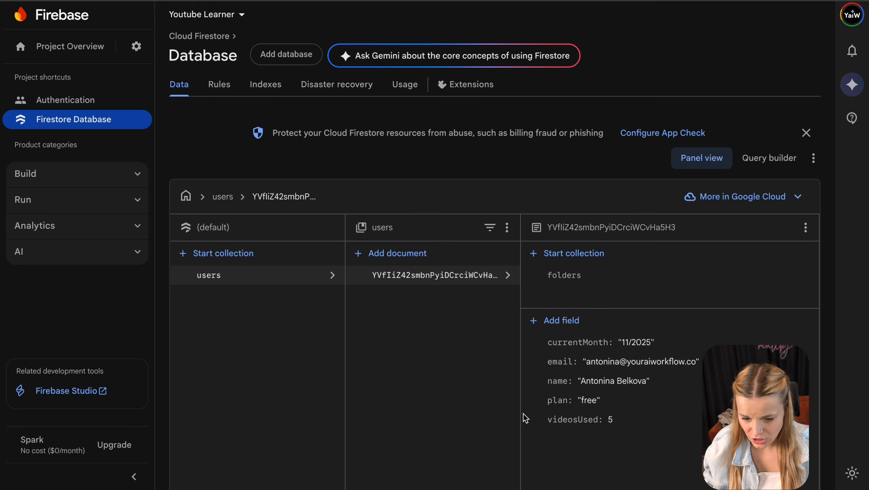
key(ctrl+shift+Tab)
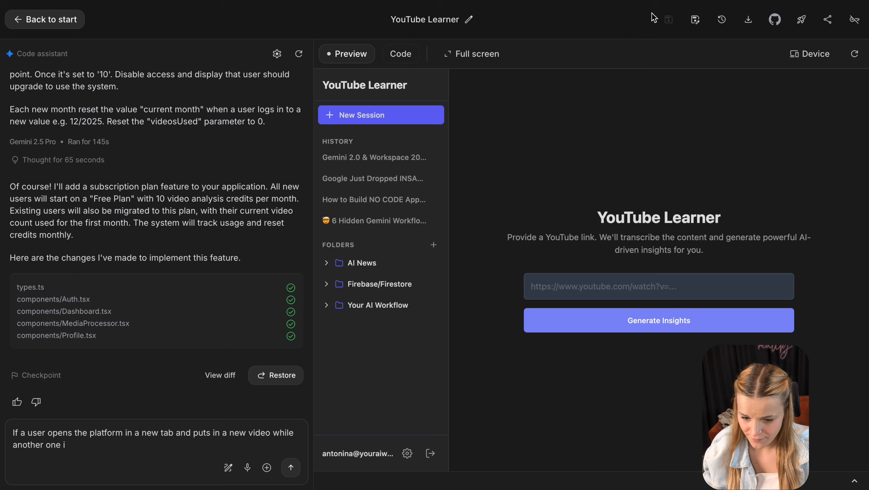
click(643, 292)
text(https://youtu.be/g-ifKOXpZRE)
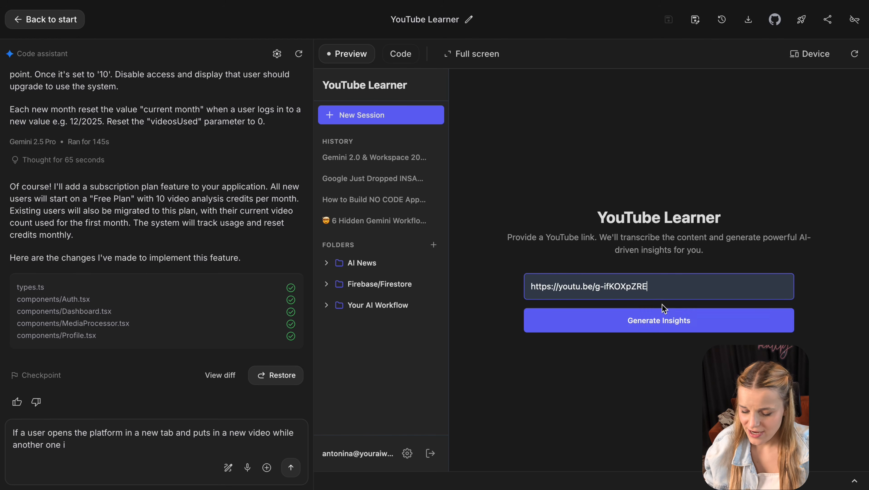
click(658, 319)
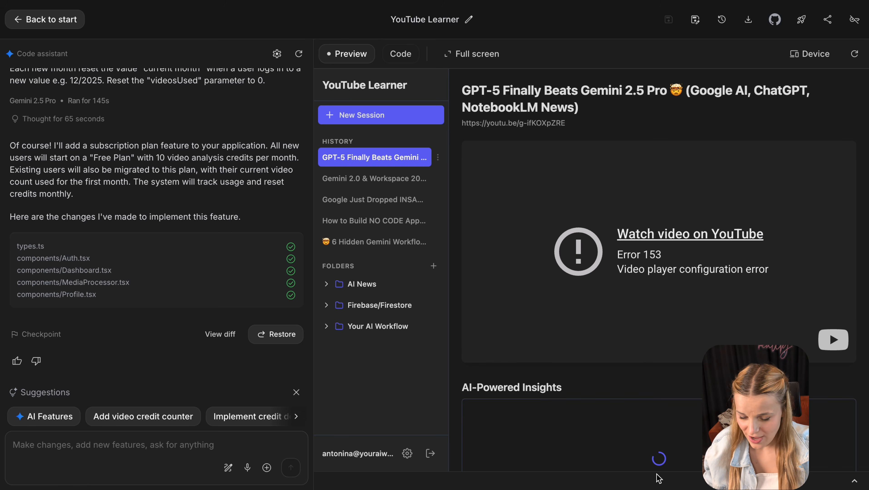
- Start a new session, see the no-credits message, and open Profile showing Free Plan 10/10
click(405, 114)
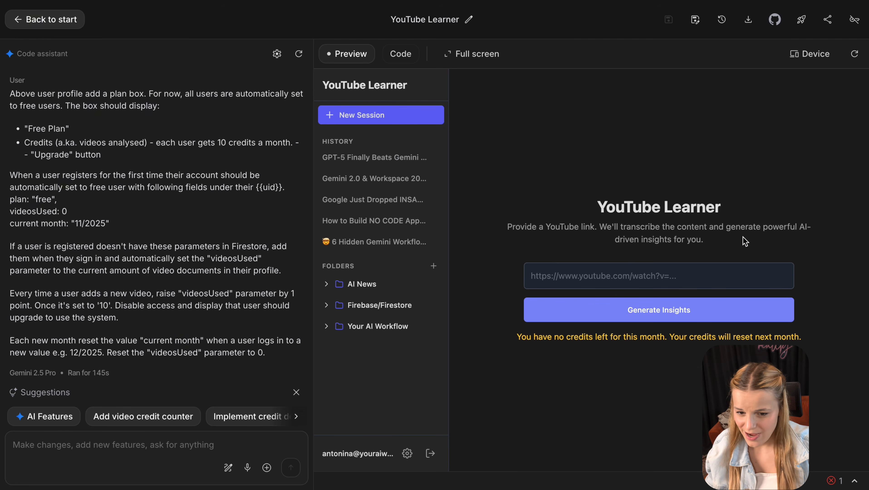
triple_click(617, 335)
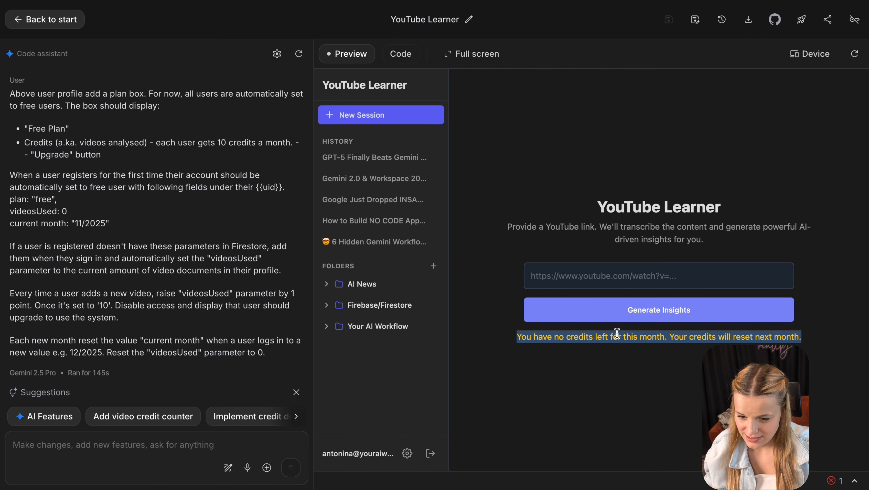
click(679, 281)
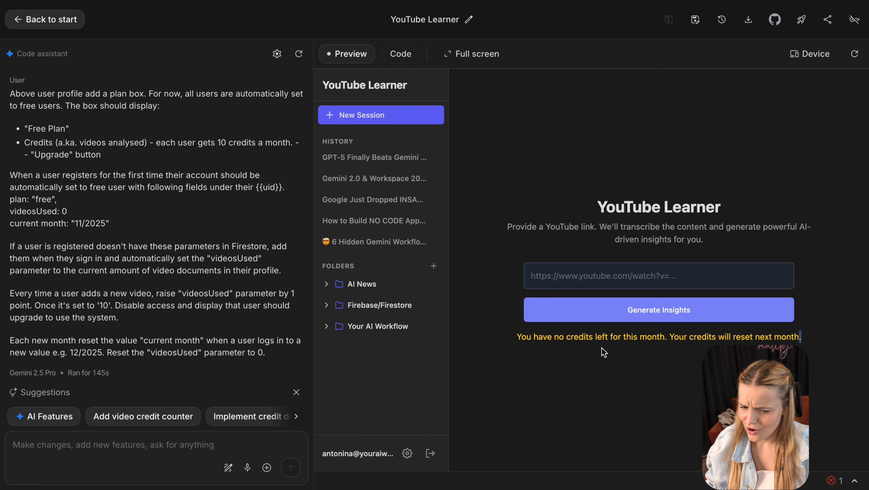
click(407, 454)
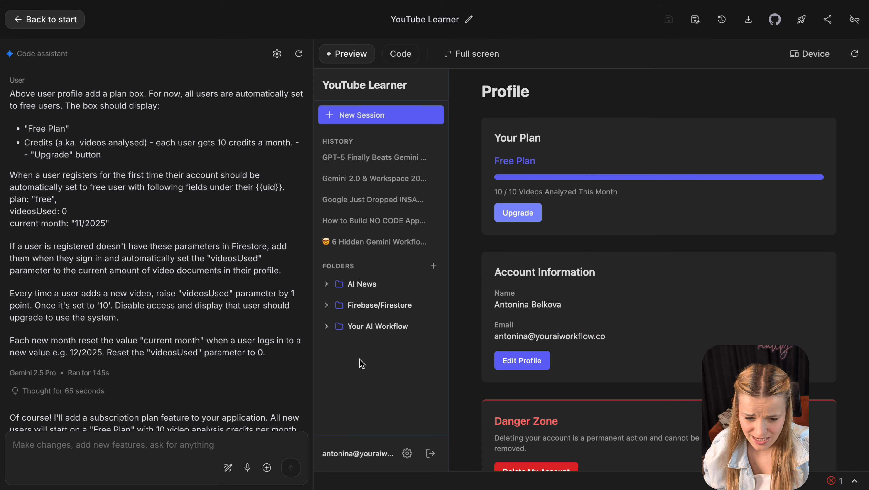
- Paste and send the follow-up asking for the credits-and-upgrade plan box above the profile menu
click(15, 432)
text(The plan box should appear above profile in the menu ui with plan information, credits and upgrade button. Not only in settings)
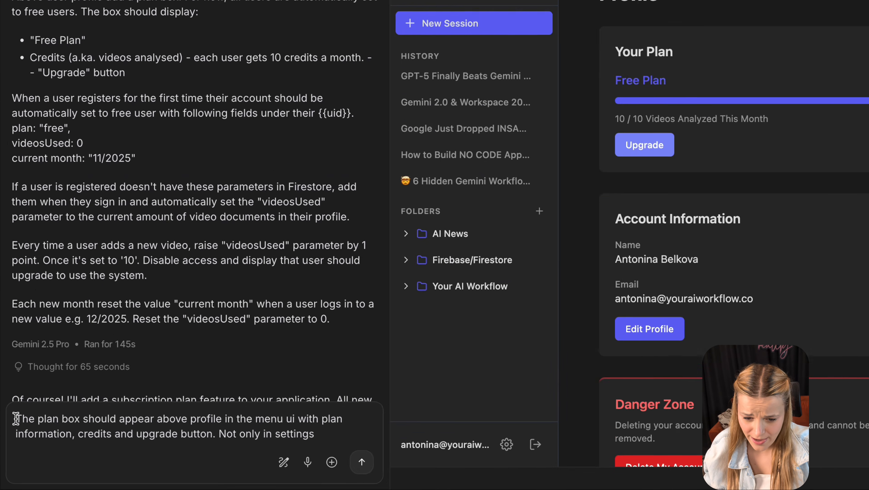
drag(16, 418, 300, 420)
drag(521, 369, 569, 384)
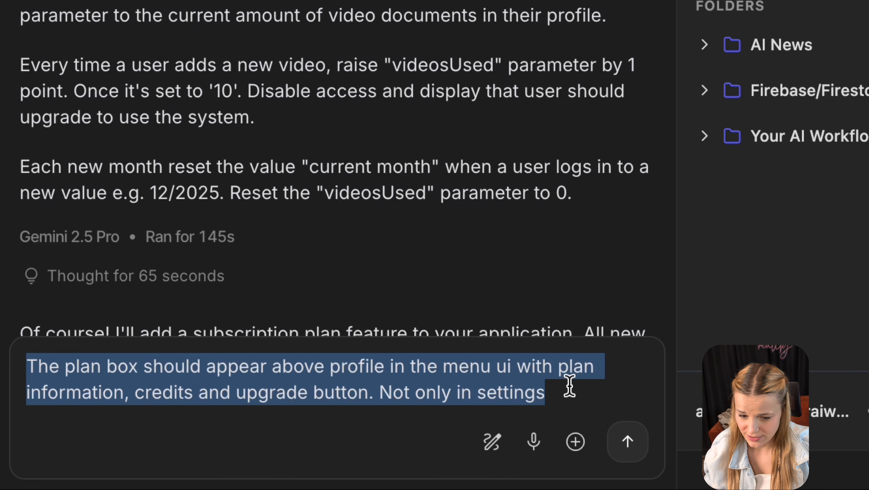
click(628, 446)
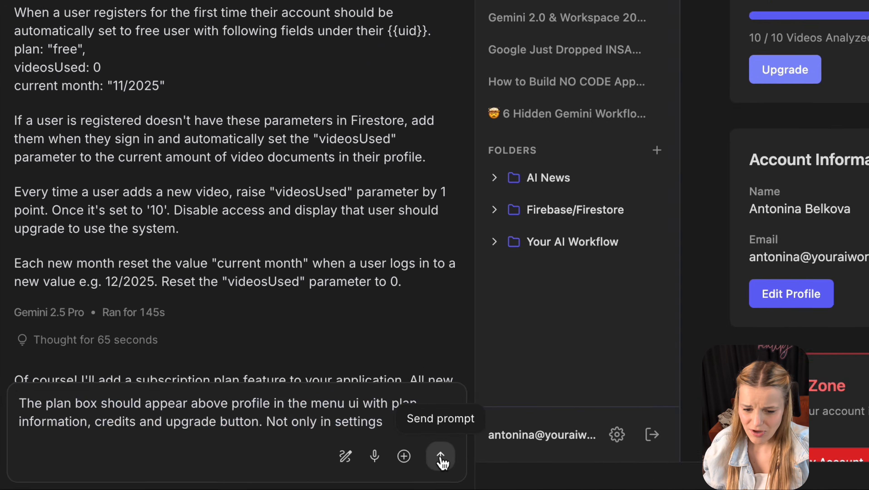
click(441, 457)
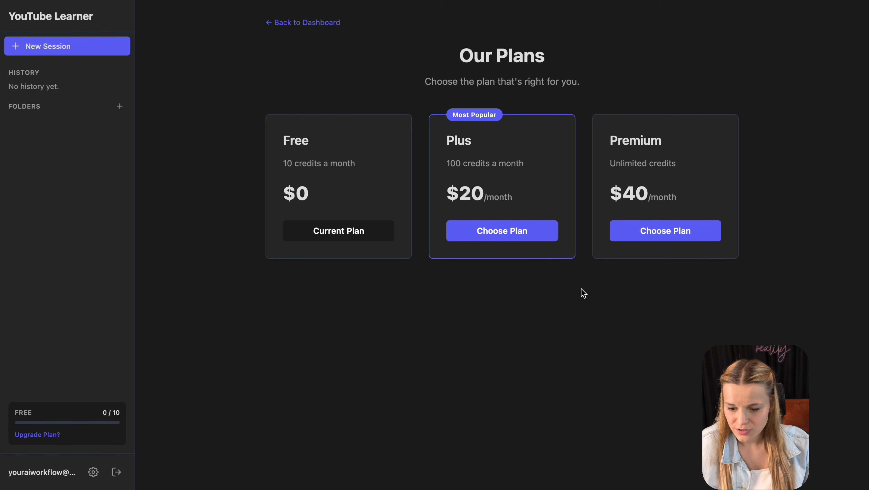
- Try Continue to Payment on the Plus plan, then review the next prompt's opening upgrade request
click(542, 243)
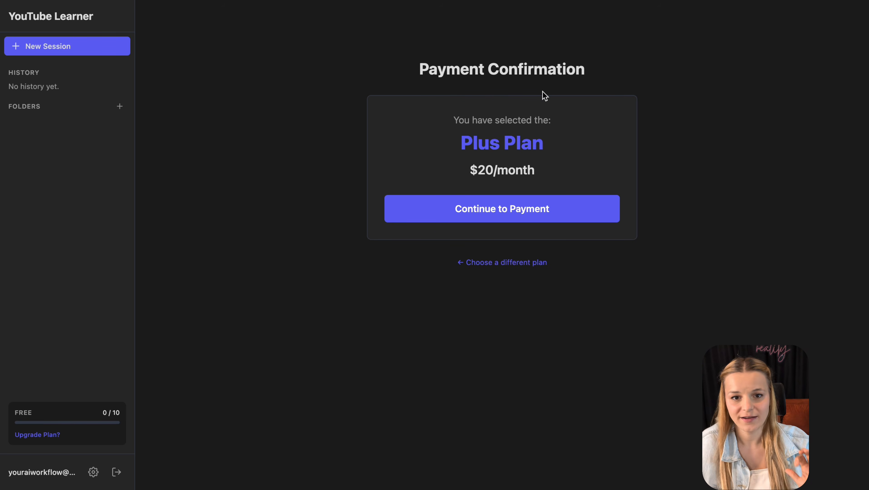
click(521, 221)
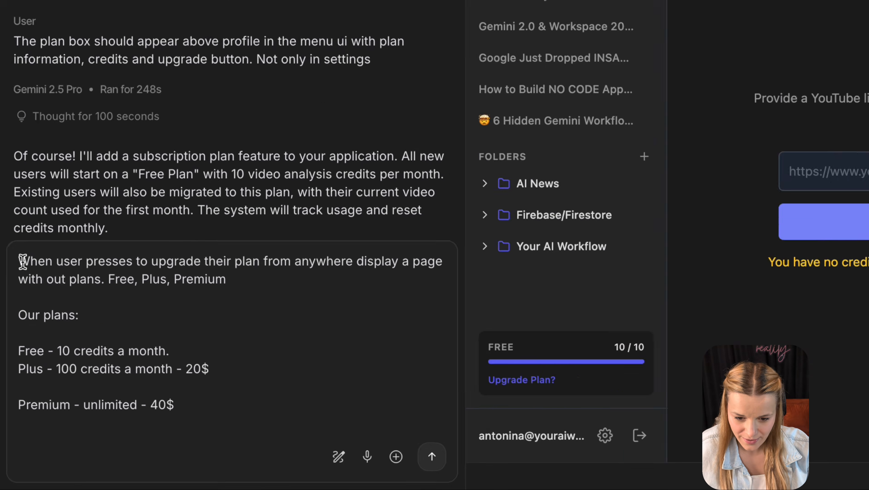
drag(17, 333, 66, 344)
drag(144, 147, 373, 168)
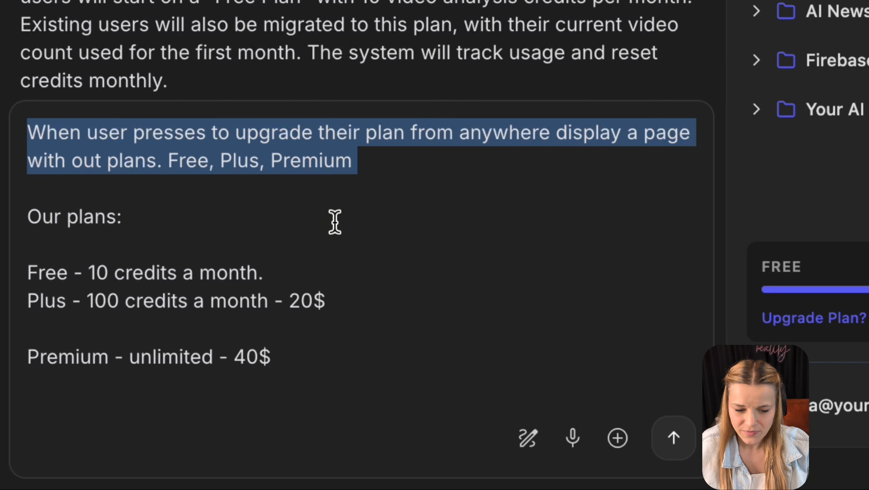
scroll(334, 221, down, 3)
scroll(335, 216, down, 1)
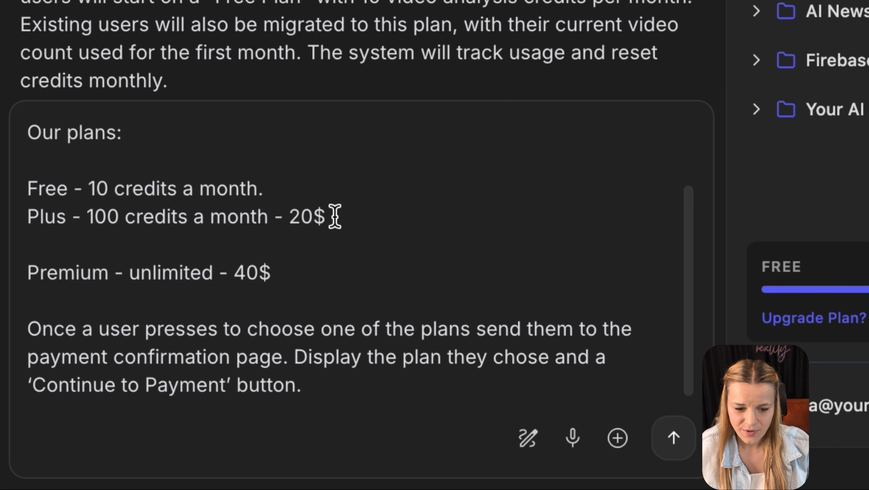
- Tidy the Free, Plus and Premium plan lines and confirmation-page sentences, then send the prompt
triple_click(266, 175)
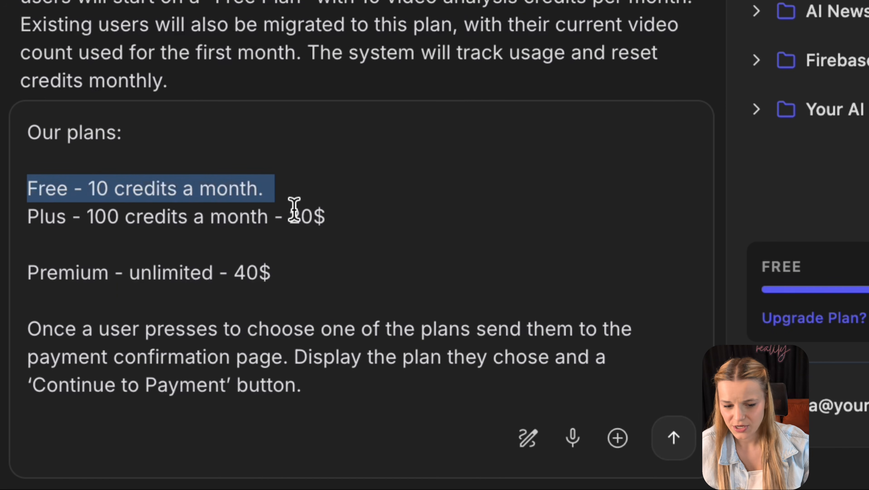
triple_click(299, 219)
click(260, 237)
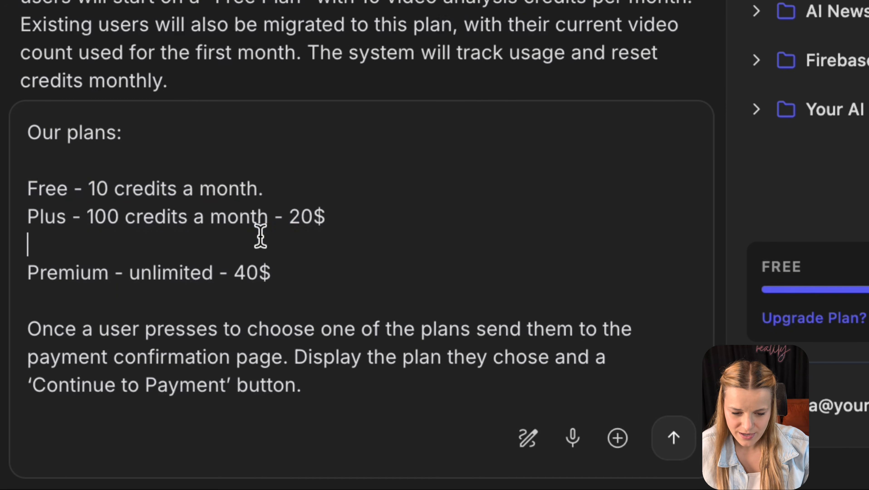
key(BackSpace)
triple_click(190, 278)
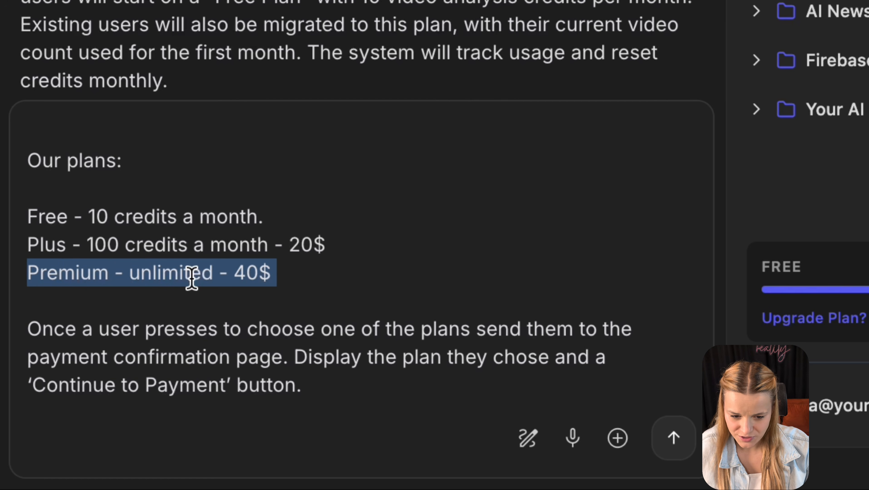
drag(27, 329, 288, 357)
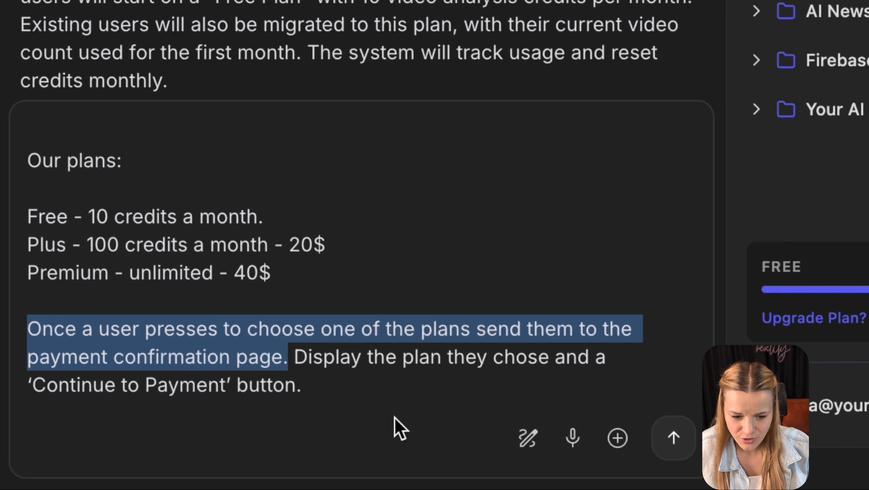
drag(326, 388, 291, 349)
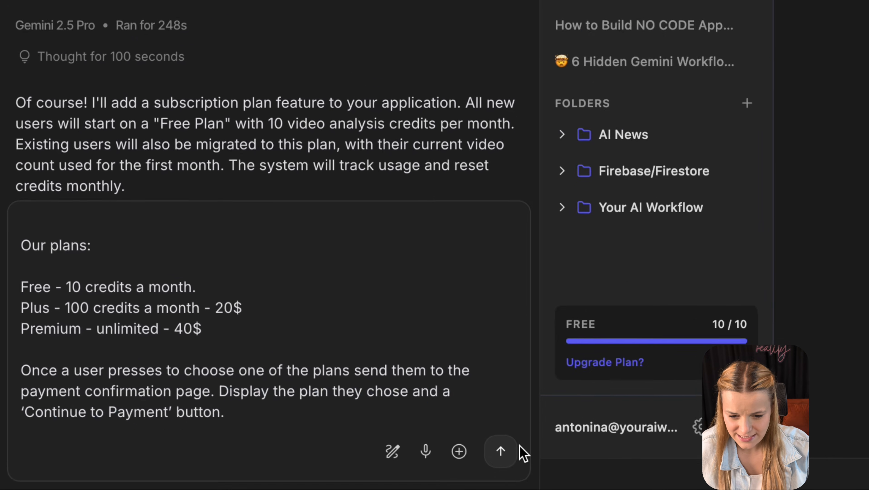
click(673, 438)
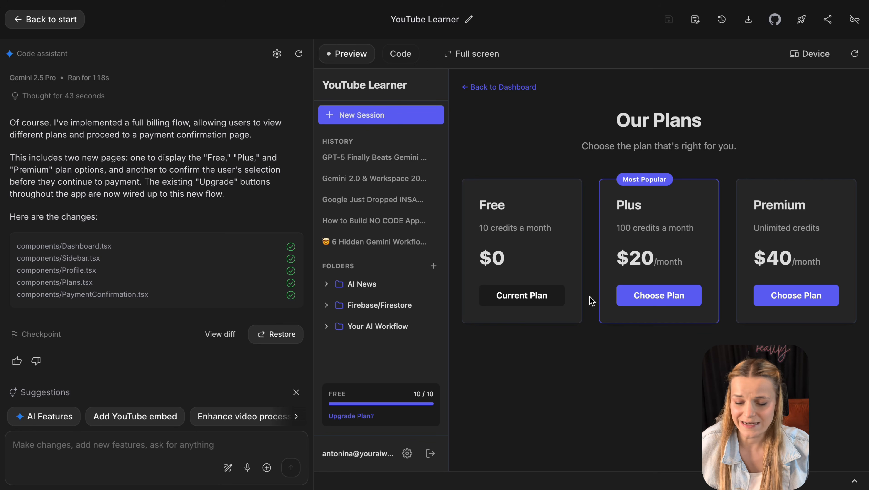
- In the preview, try the Plus plan, go back, then choose Premium to reach its $40/month confirmation
click(650, 301)
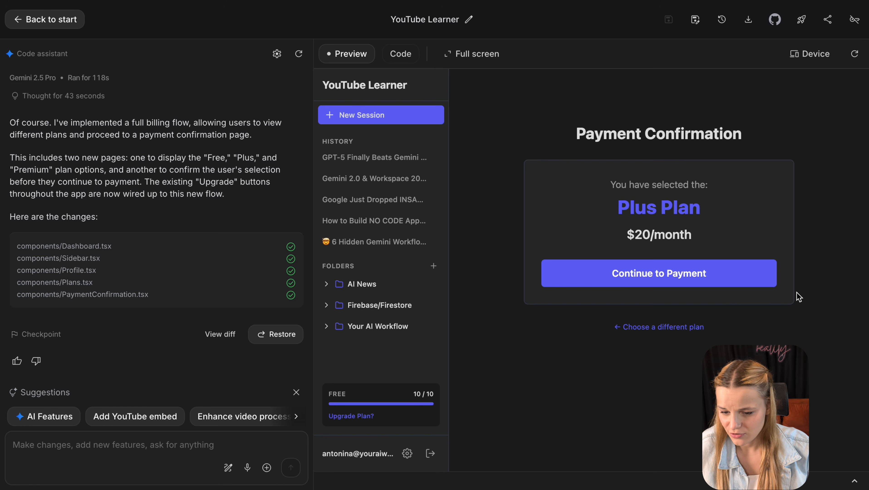
click(735, 284)
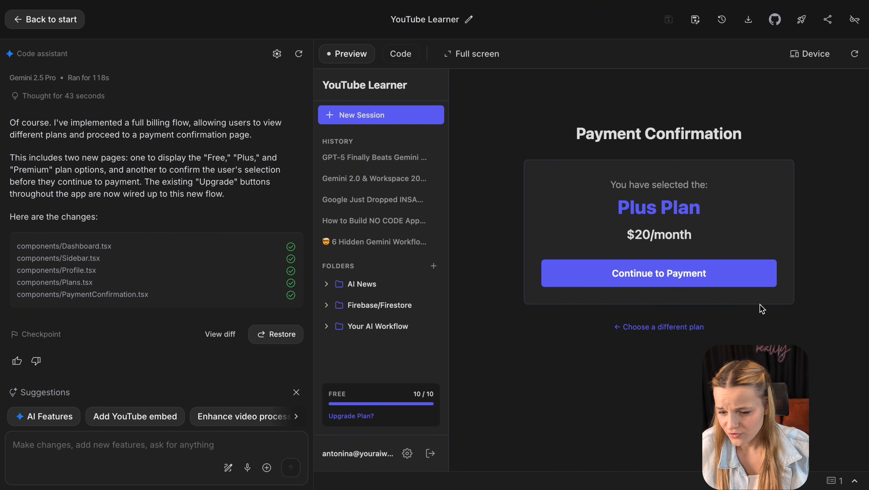
click(618, 328)
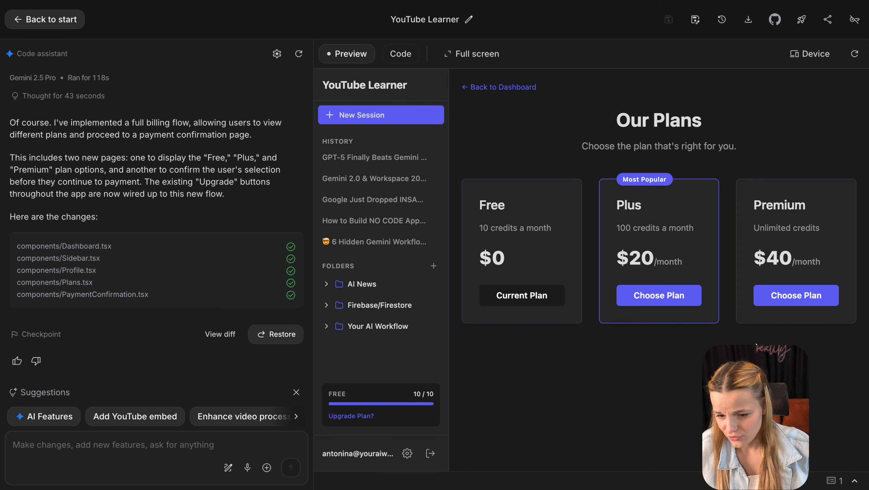
click(810, 301)
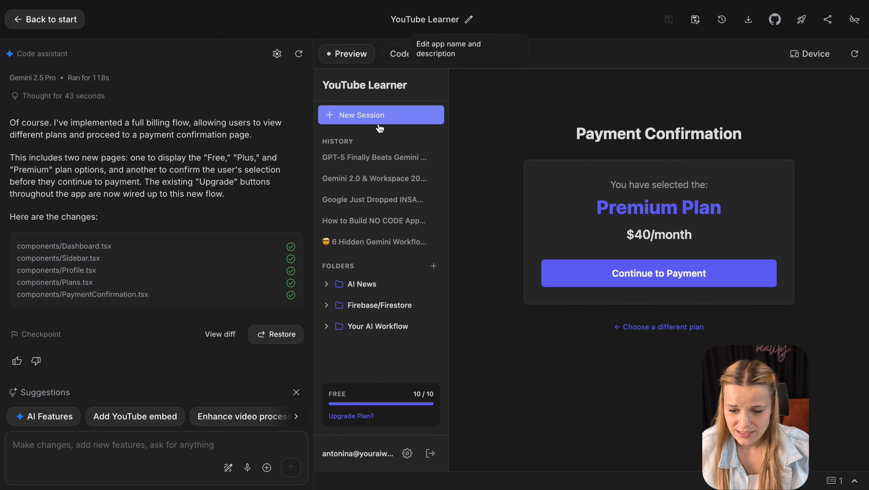
click(692, 285)
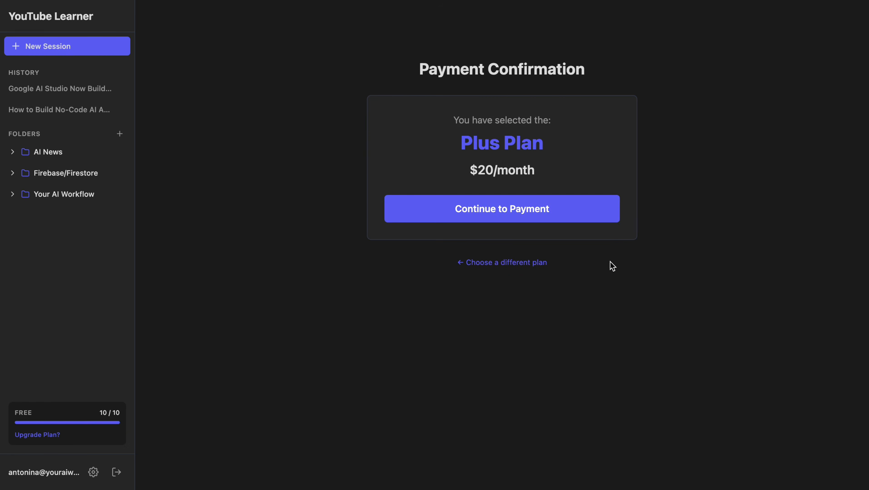
- Press Continue to Payment on the Premium Plan confirmation to start the PayPal checkout
click(601, 220)
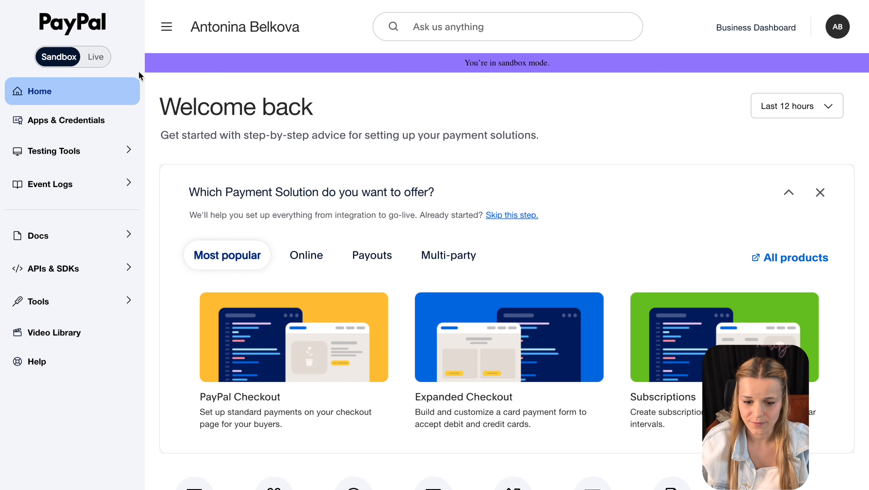
- Toggle the dashboard to Live and back to Sandbox, then review the Business and Personal sandbox accounts
click(102, 59)
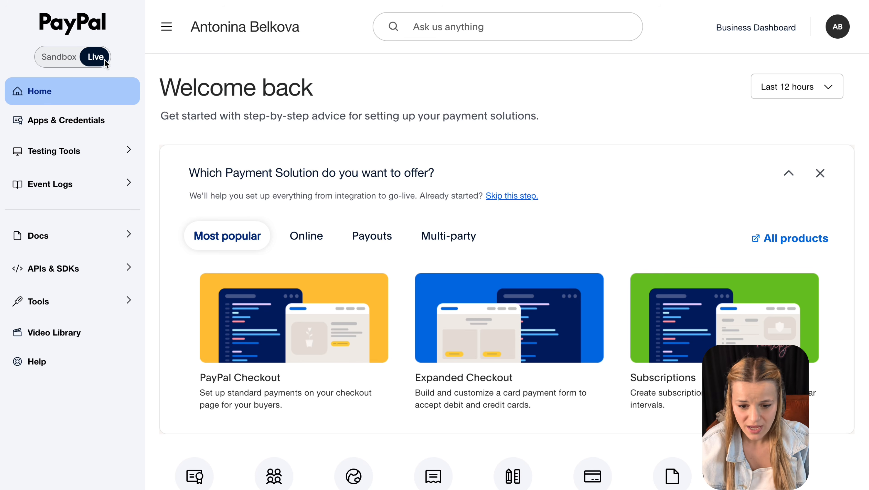
click(62, 58)
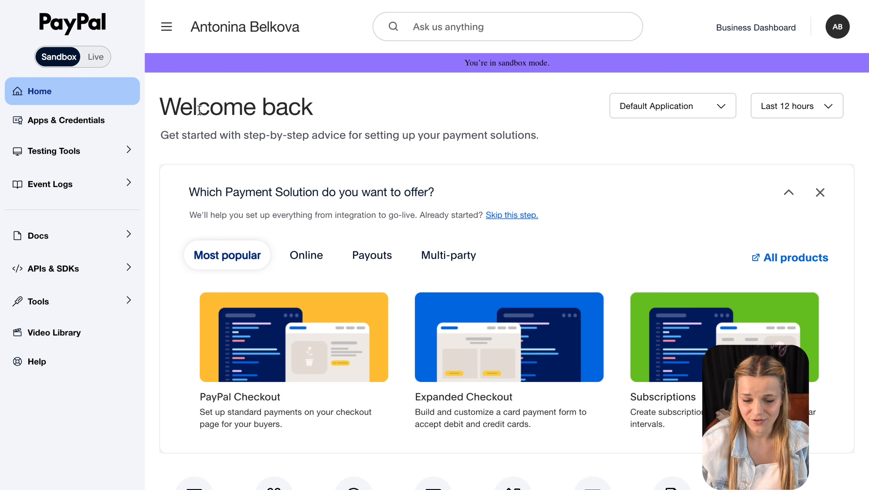
click(120, 160)
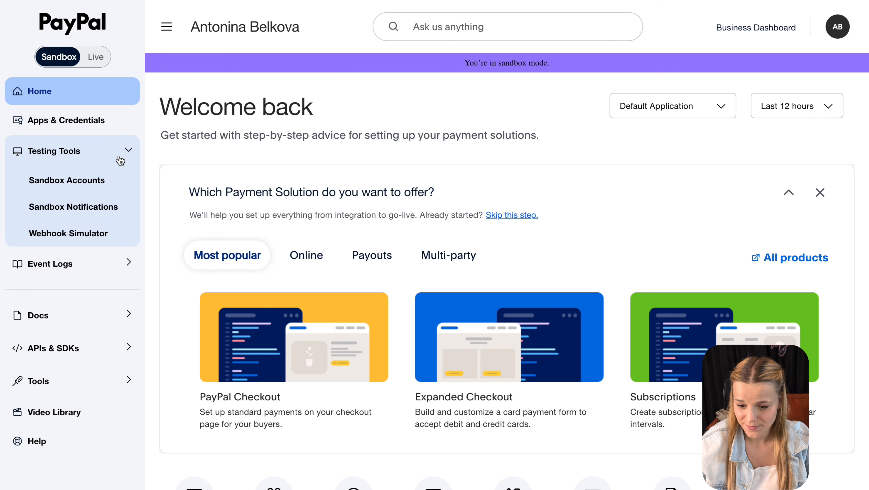
click(126, 180)
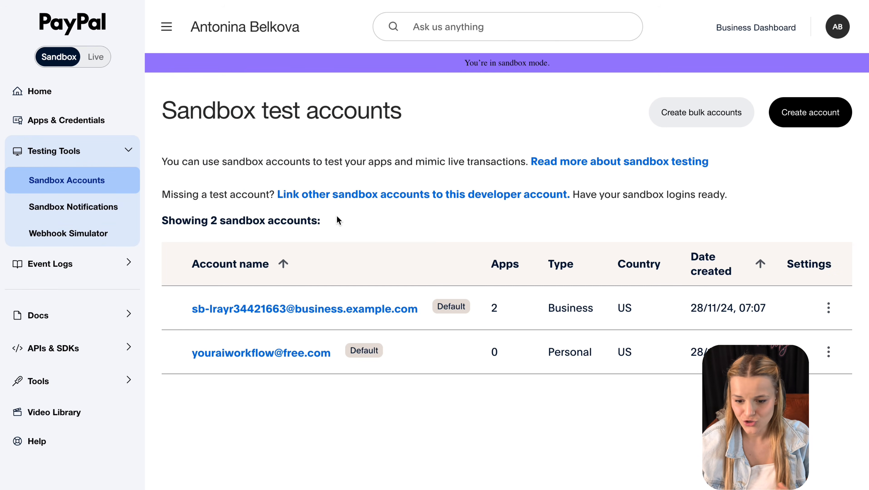
double_click(562, 313)
double_click(568, 351)
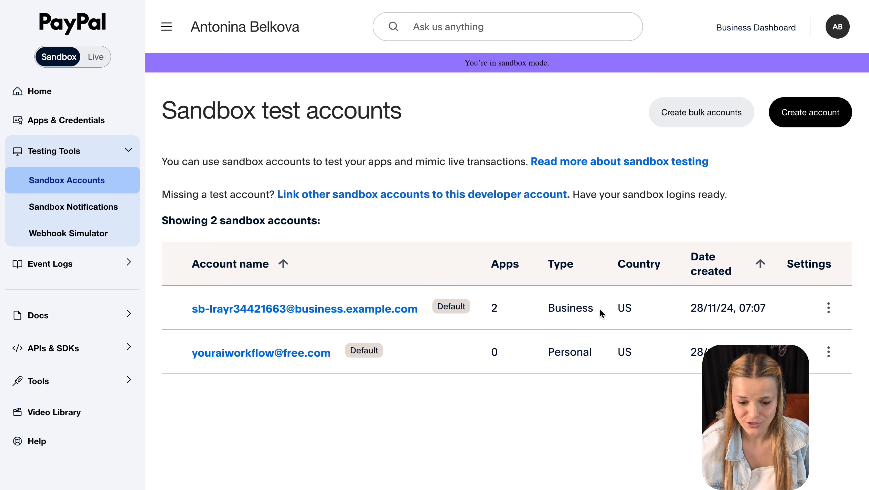
drag(598, 309, 540, 311)
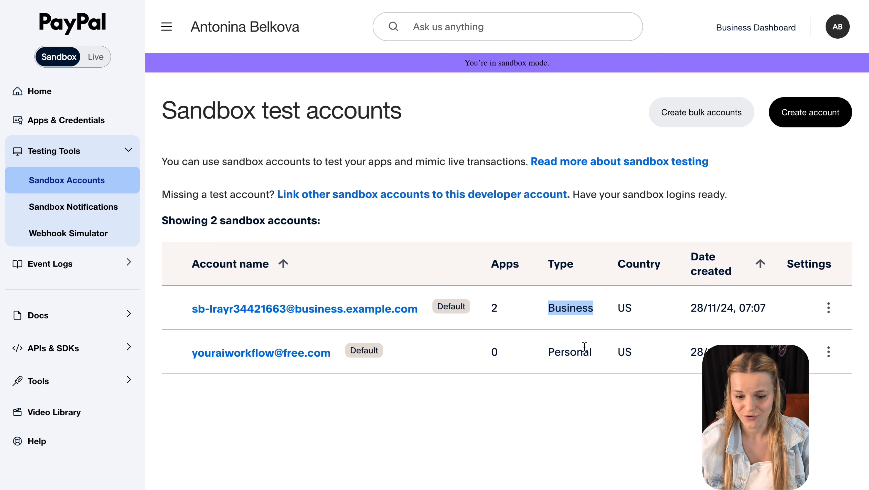
drag(595, 361, 531, 360)
click(567, 393)
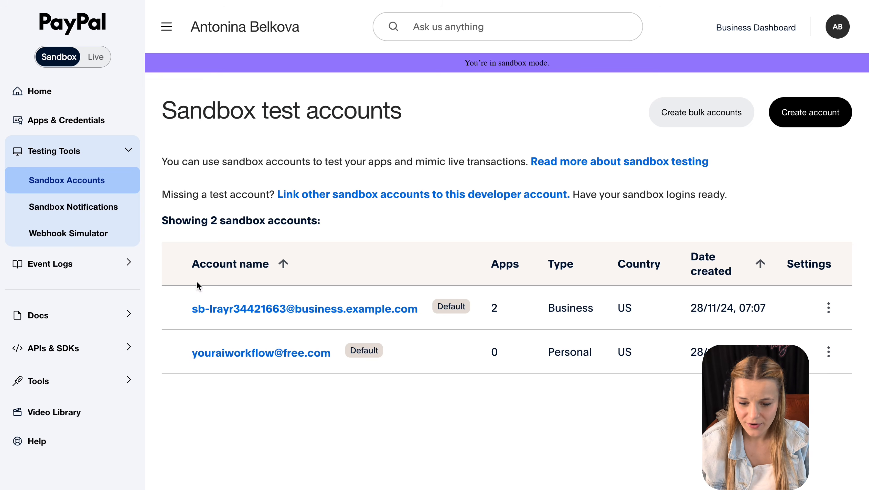
- Pick Billing subscription activated as the Webhook Simulator event type, then return home in Live mode
click(103, 239)
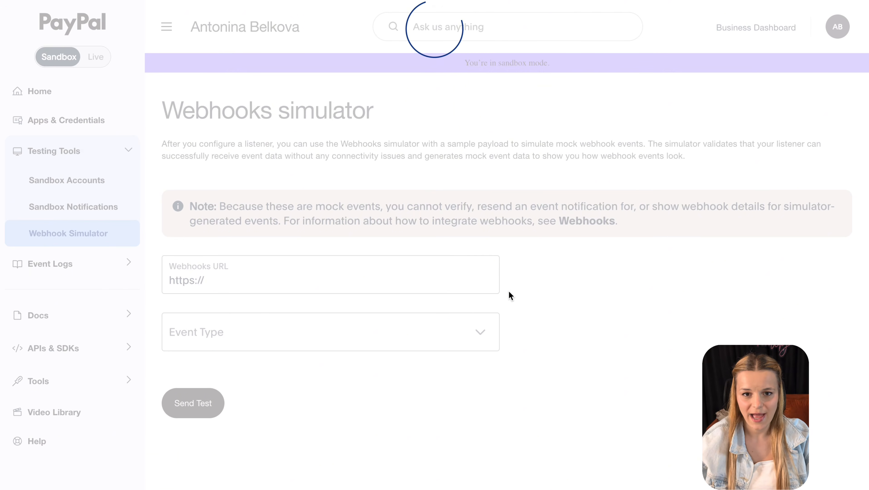
click(487, 335)
scroll(334, 418, up, 2)
scroll(335, 418, down, 20)
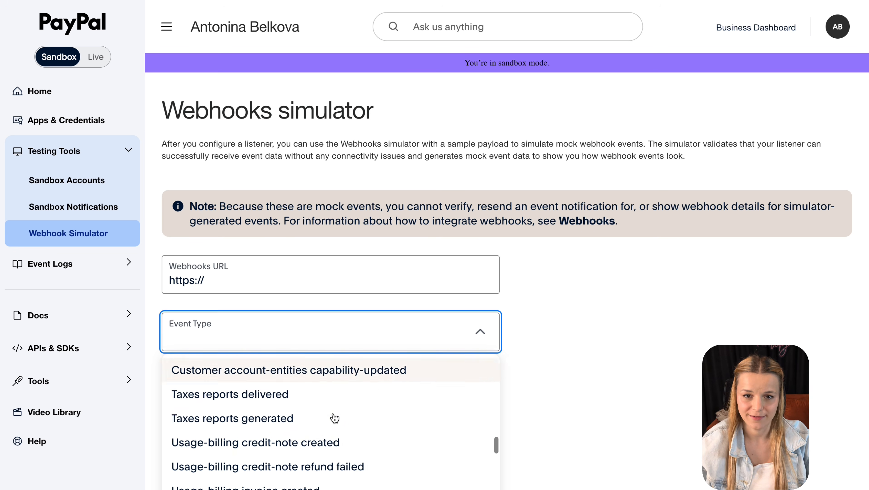
scroll(335, 418, down, 3)
scroll(333, 417, up, 20)
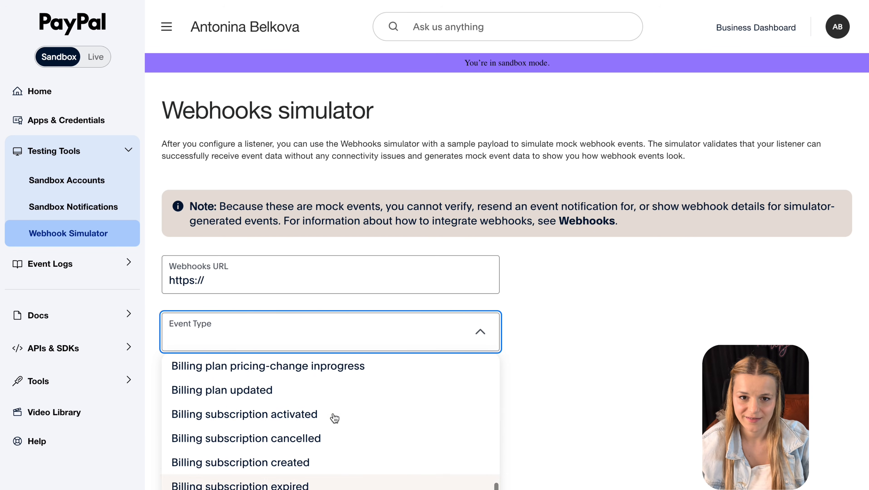
click(320, 415)
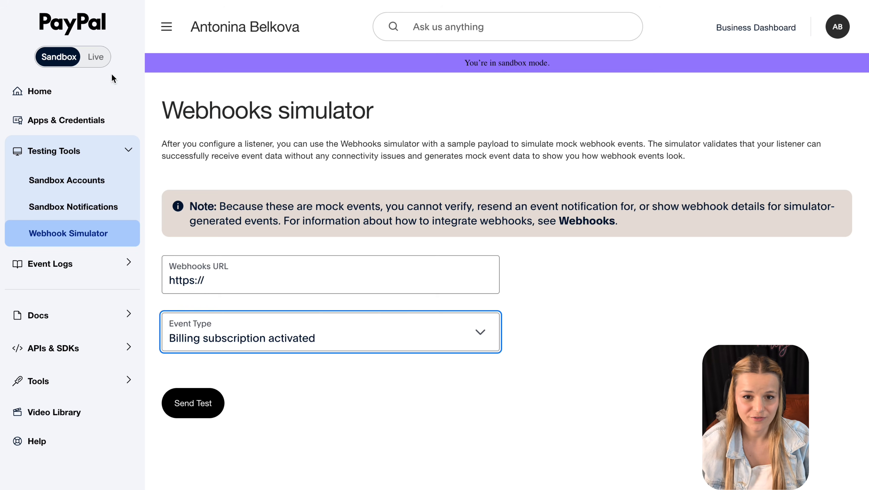
click(92, 56)
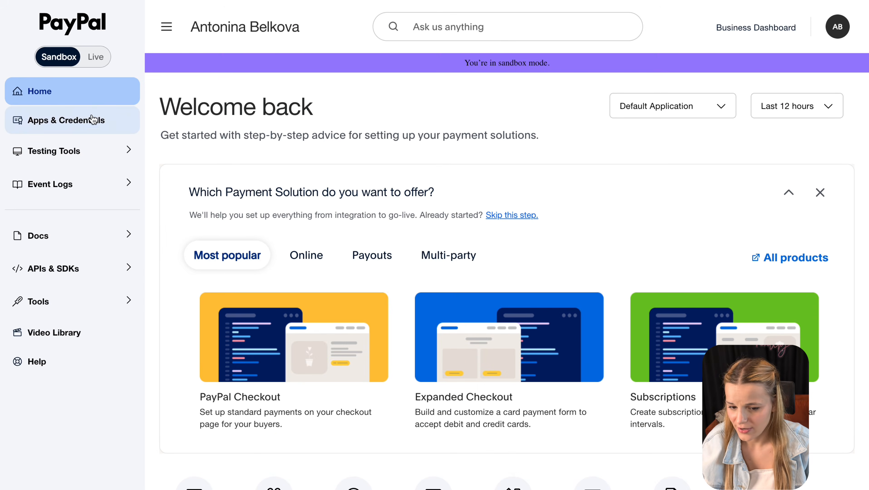
- Create a new REST app named Youtube Learner using the existing sandbox business account
click(91, 118)
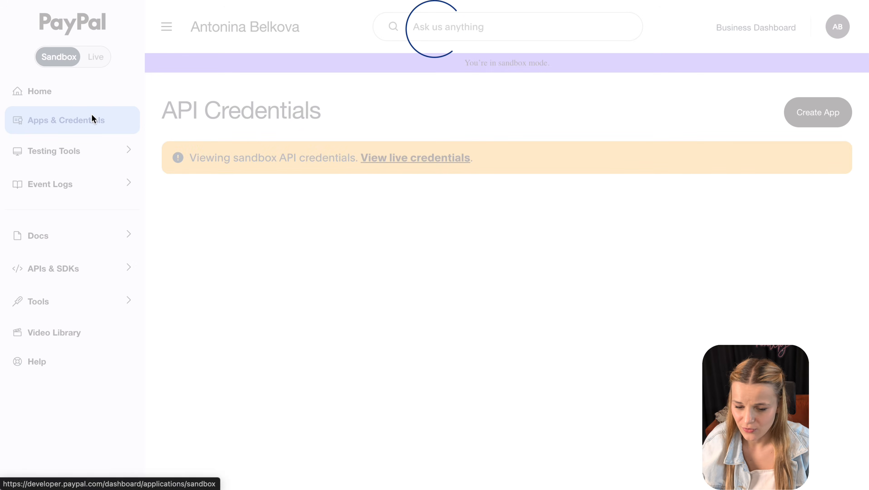
click(840, 113)
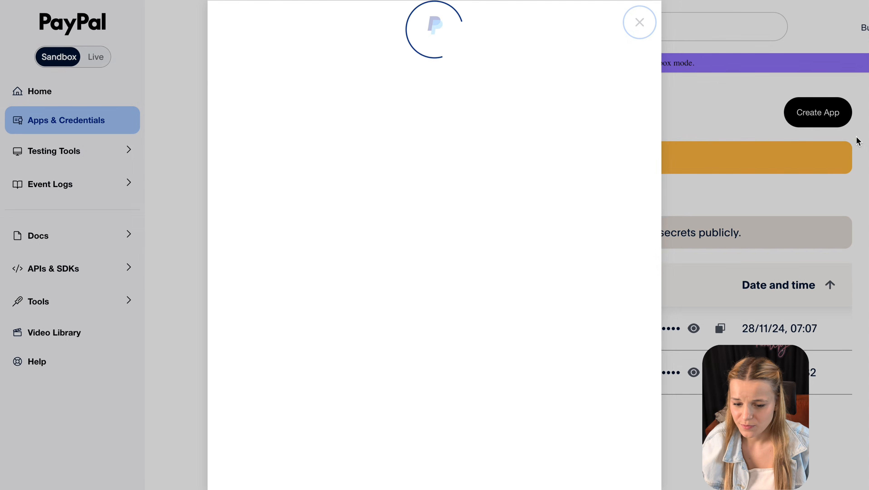
click(418, 116)
text(Youtube Learner)
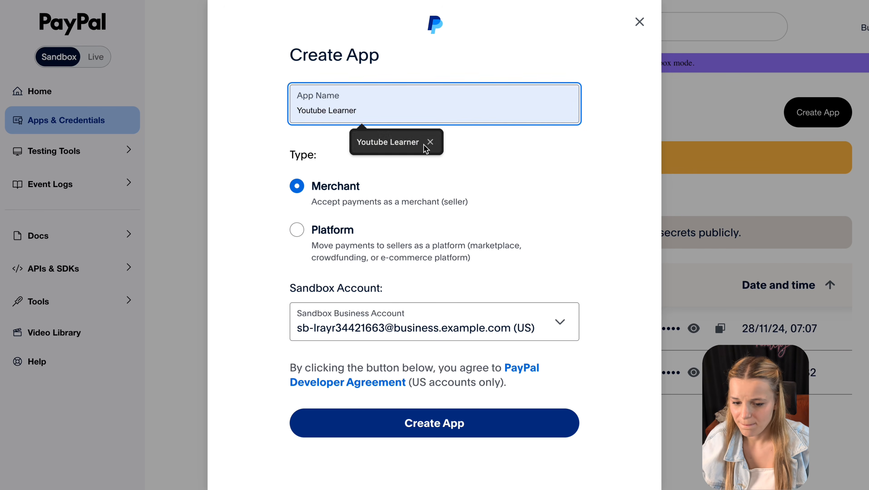
click(427, 140)
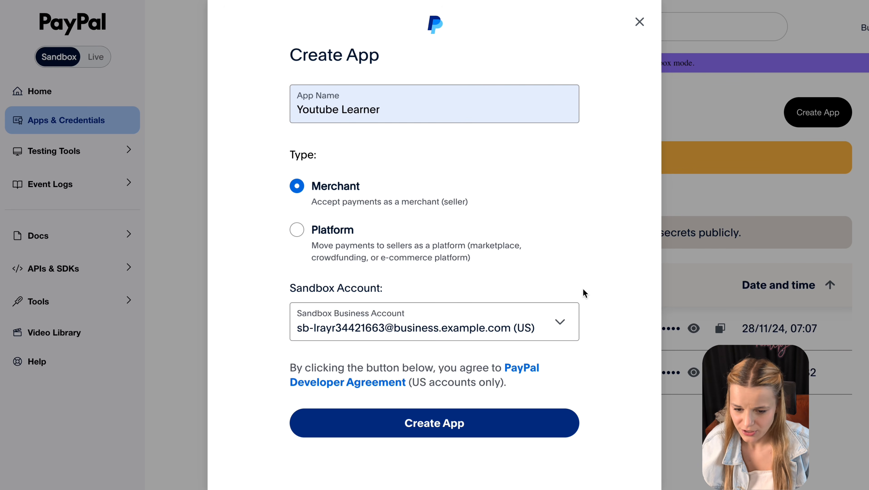
click(560, 322)
click(589, 393)
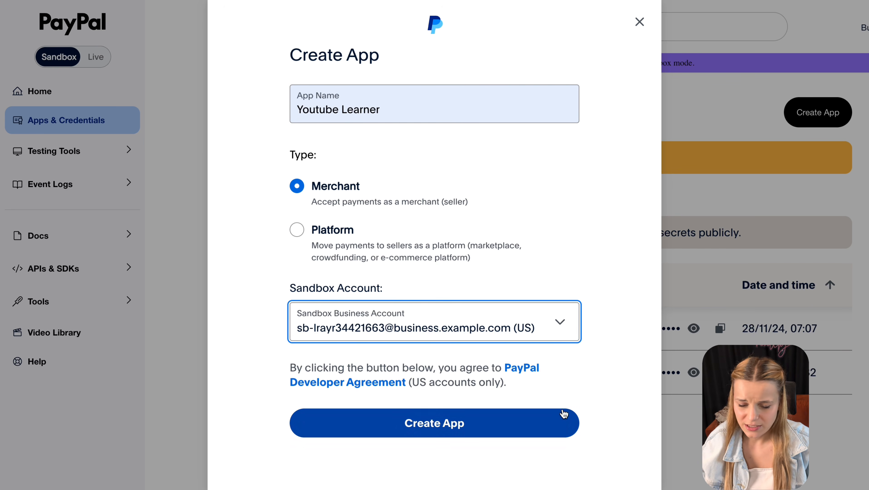
key(Escape)
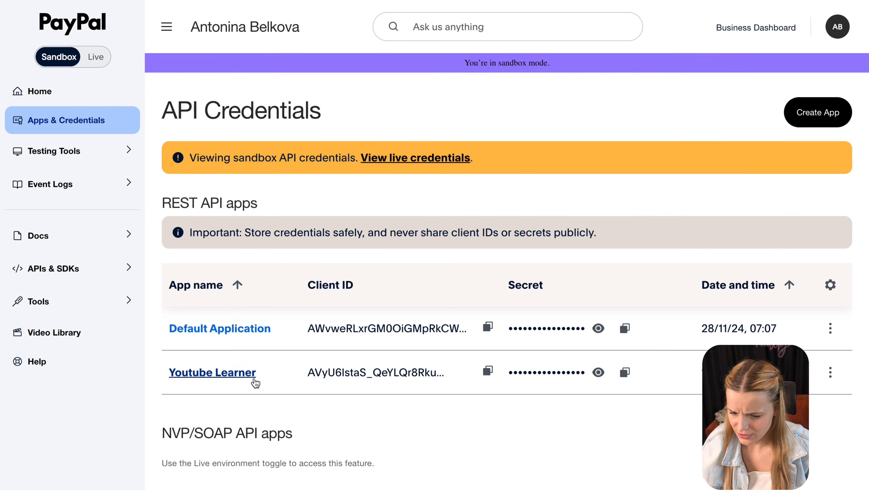
- View the Youtube Learner app's client ID and secret key, then go to Sandbox Accounts
click(249, 380)
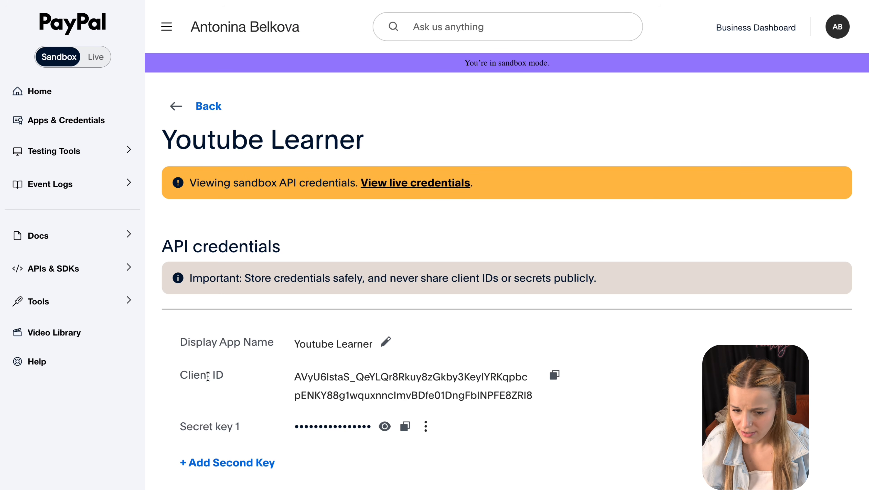
triple_click(207, 375)
triple_click(211, 421)
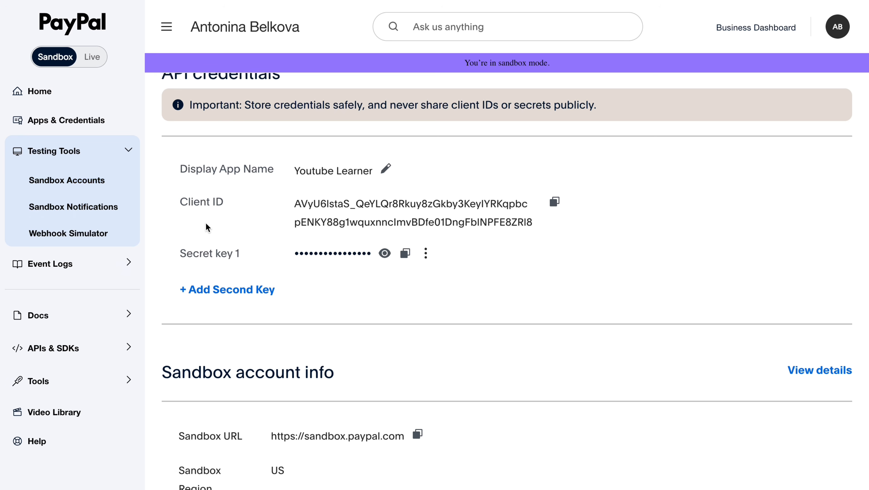
click(132, 191)
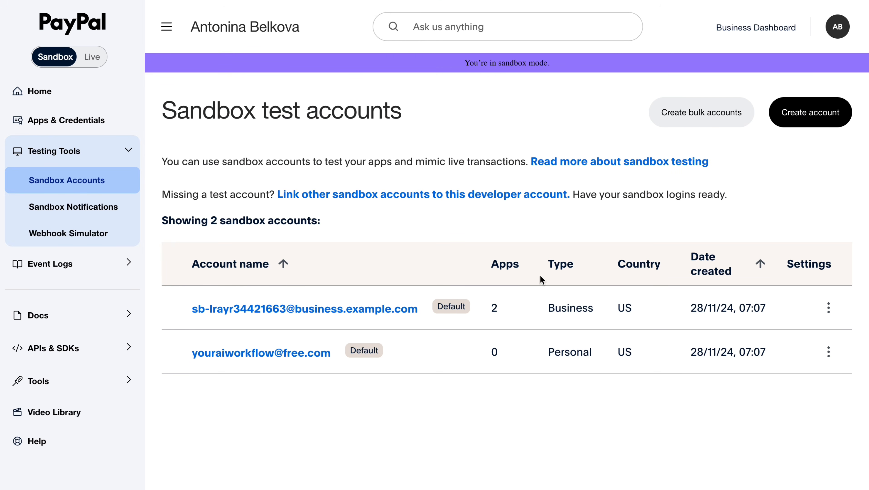
- Open the business test account's details and load its Sandbox URL in a new tab
double_click(551, 308)
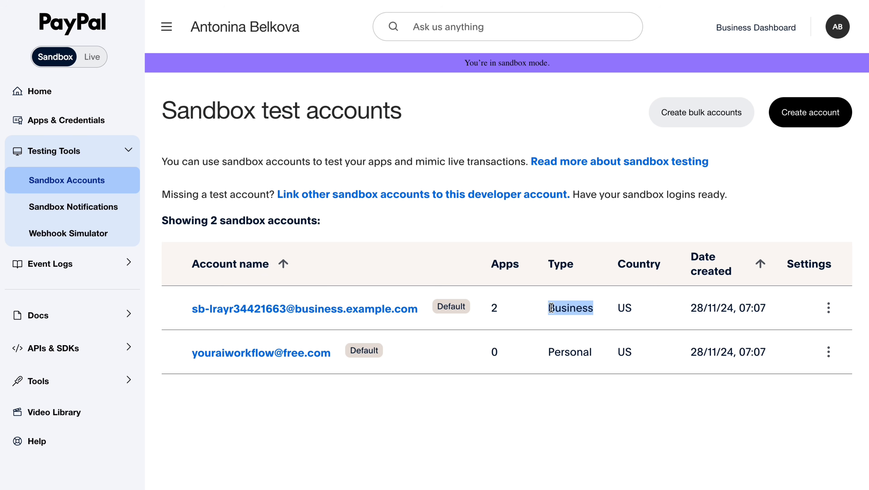
click(351, 311)
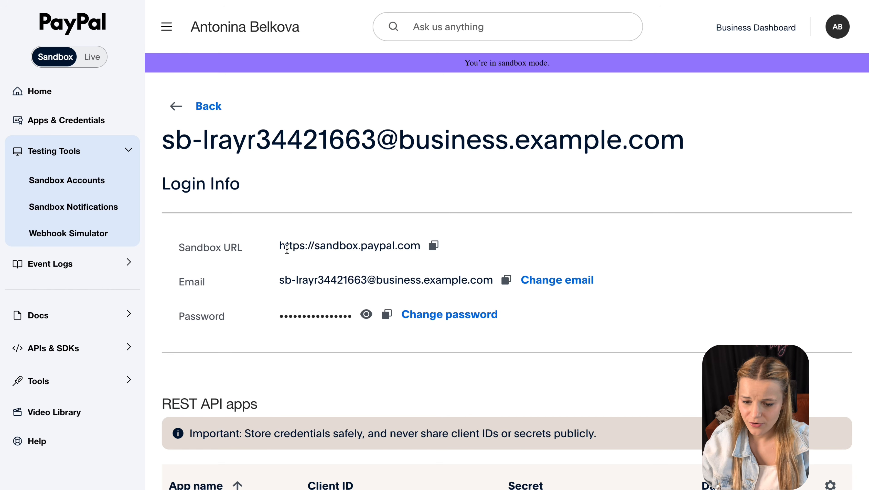
click(433, 246)
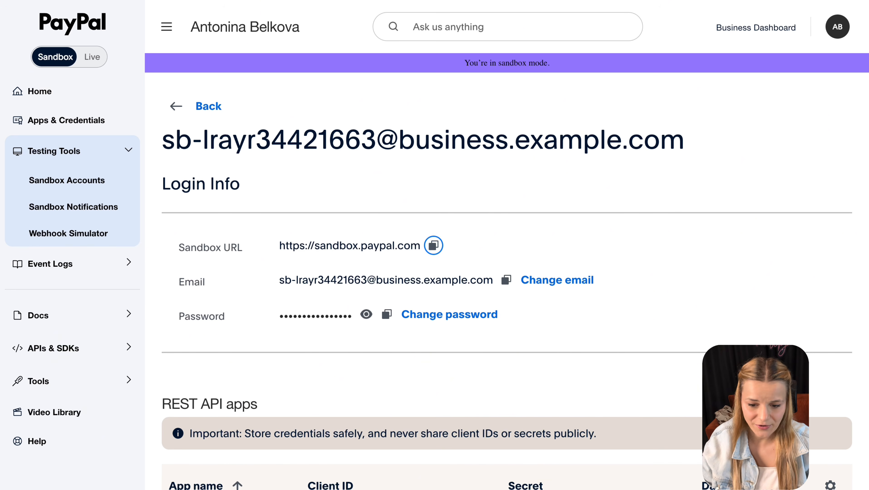
key(super+t)
key(super+v)
key(Return)
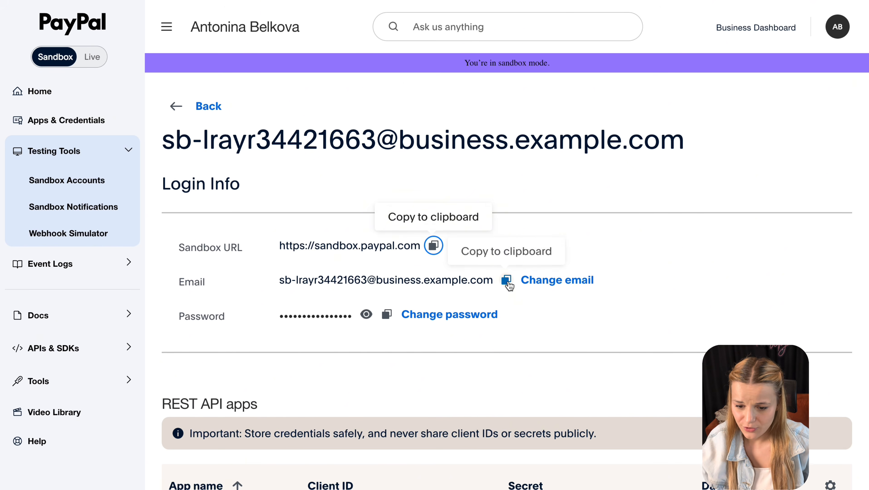
- Log in to the sandbox site as the business account, reaching the Test Store dashboard
click(506, 280)
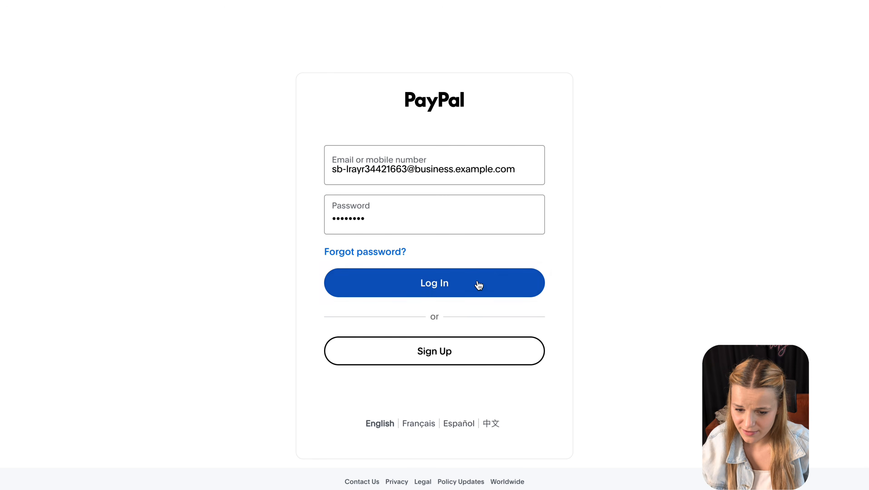
click(483, 281)
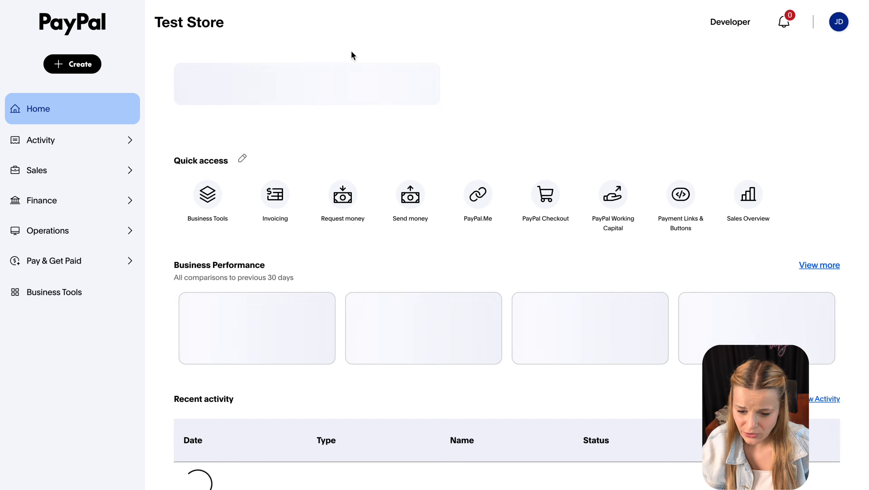
double_click(188, 27)
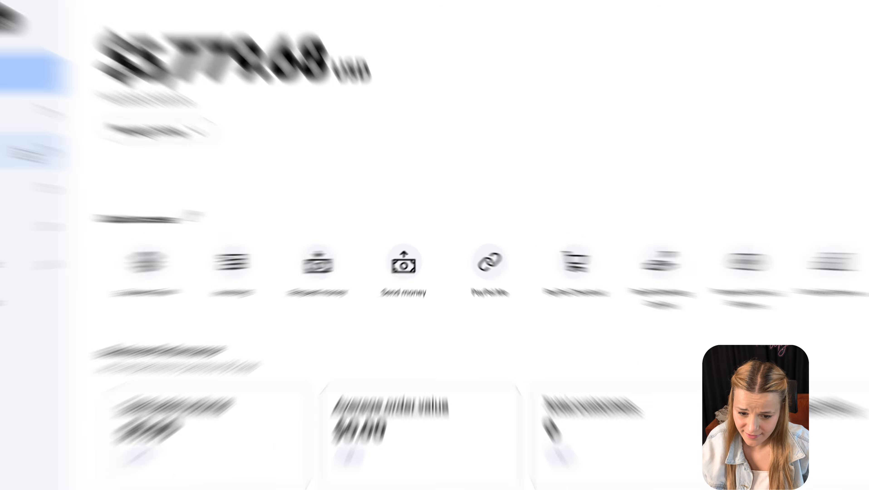
- Go to Sales > Subscriptions, start a new plan, and choose to create a subscription product
click(112, 175)
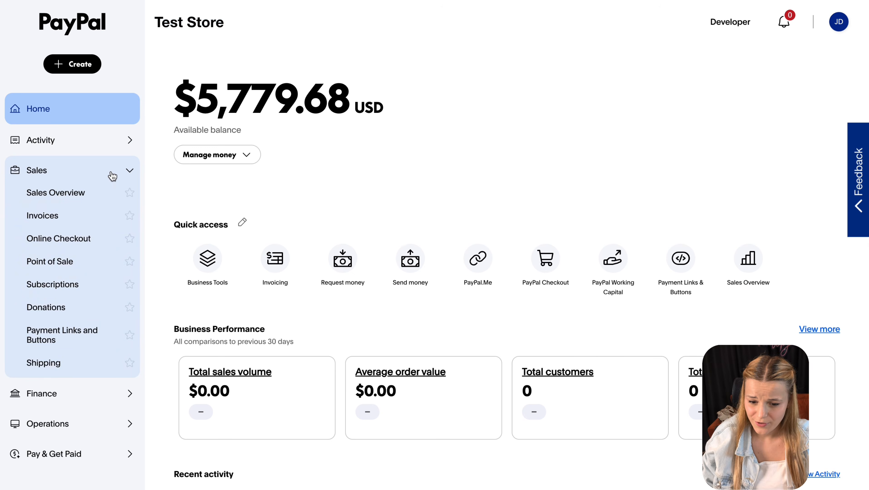
click(105, 289)
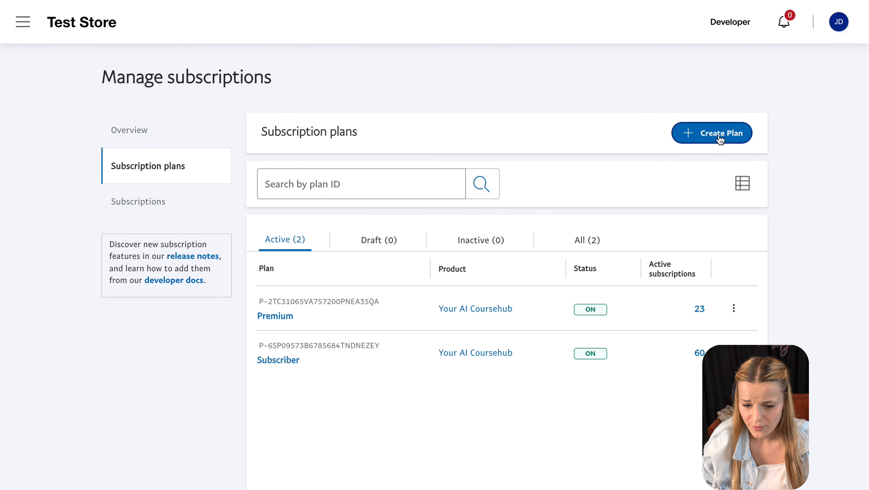
click(720, 140)
scroll(560, 451, down, 1)
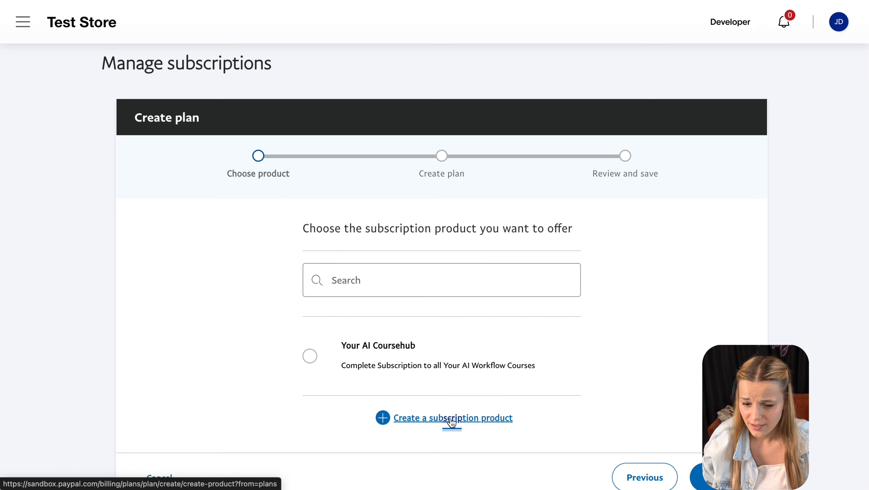
click(442, 425)
- Create product 'Youtube Learner' with ID 'Youtube_Learner_123' and an industry, then select it for the plan
click(487, 323)
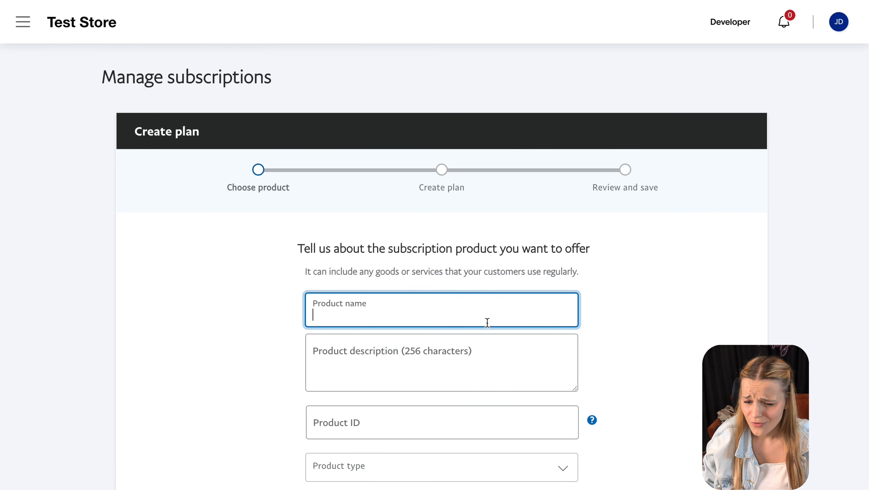
text(Youtube Learner)
scroll(537, 399, down, 4)
scroll(537, 398, down, 1)
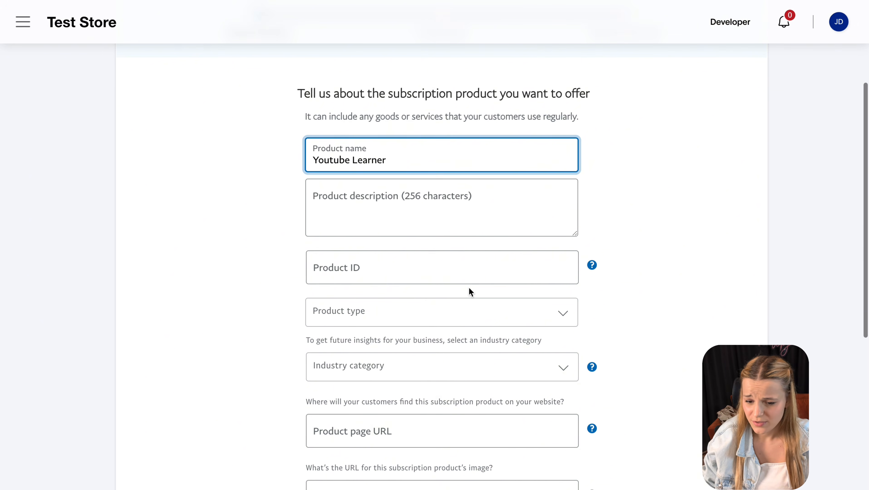
click(431, 279)
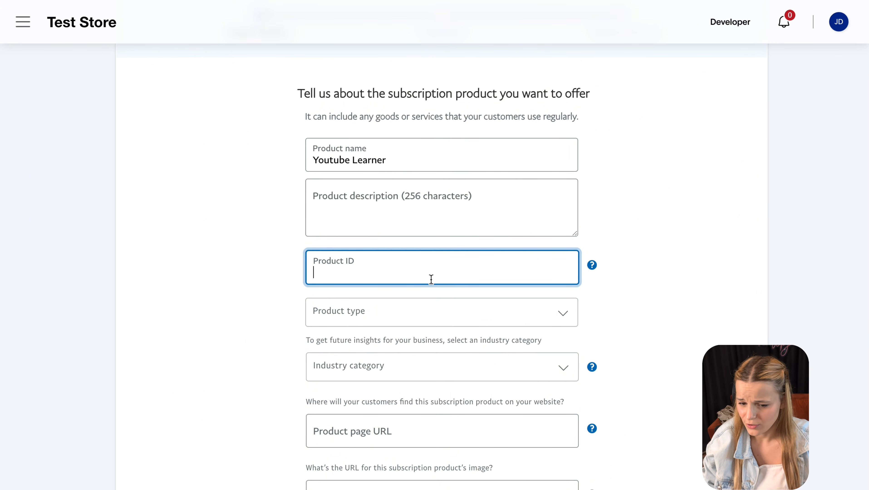
text(Youtube_Learner_123)
click(701, 129)
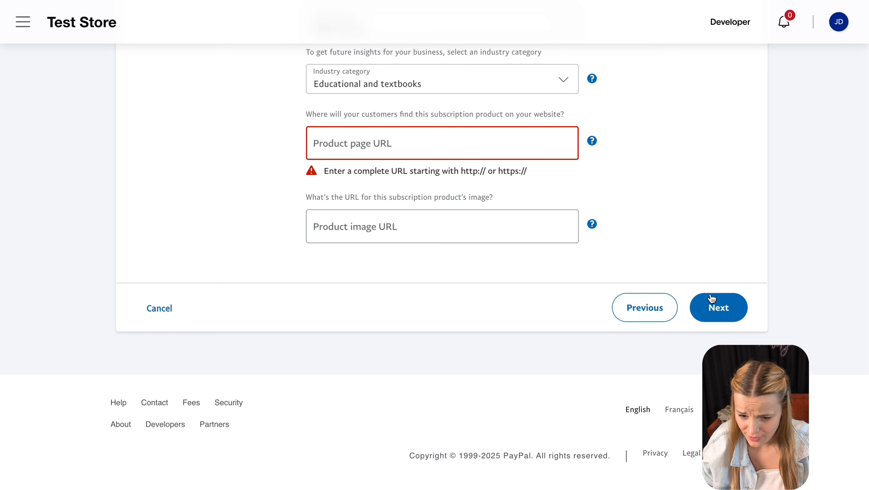
click(724, 304)
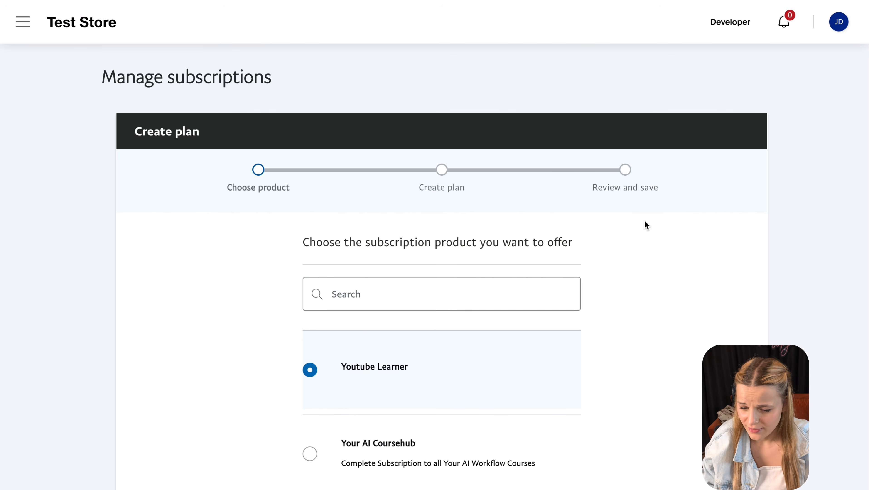
scroll(479, 271, down, 5)
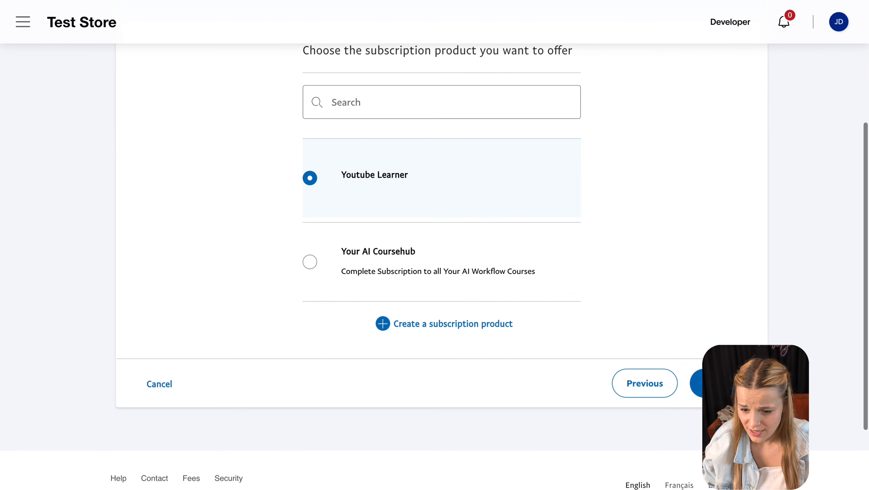
click(714, 384)
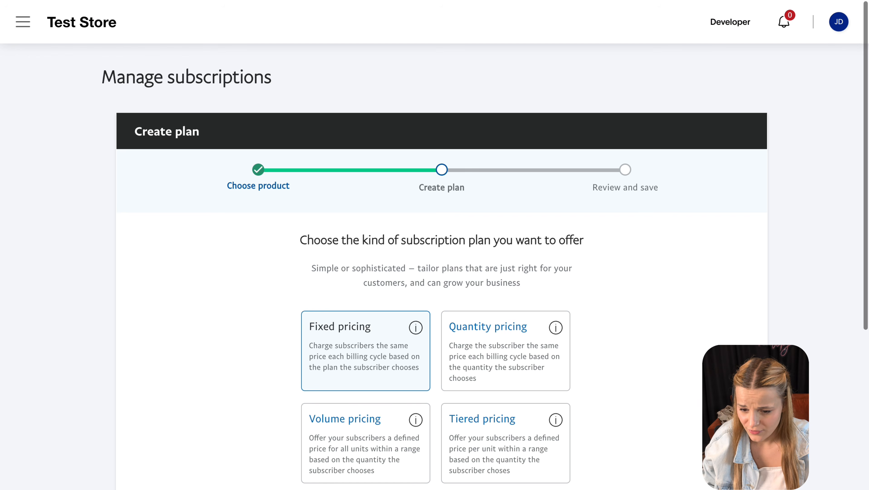
- Choose fixed pricing and name the plan 'Plus' with description '100 credits/month plan'
click(387, 339)
scroll(387, 339, down, 5)
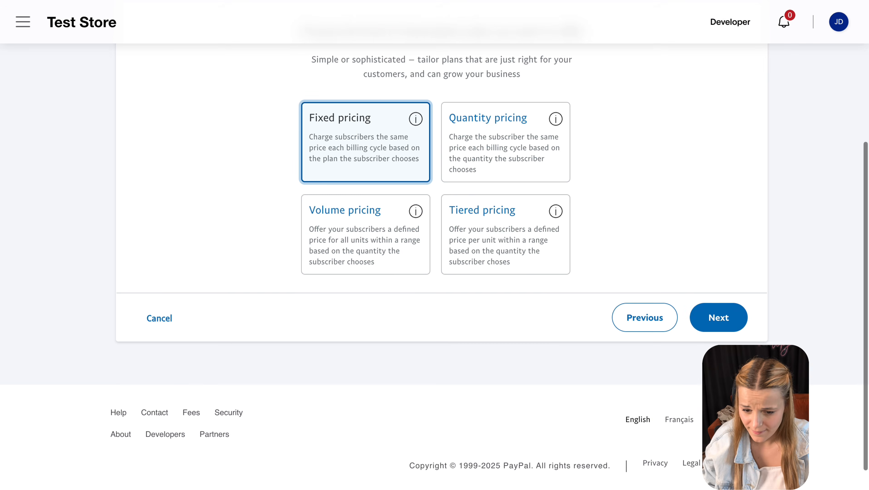
click(718, 315)
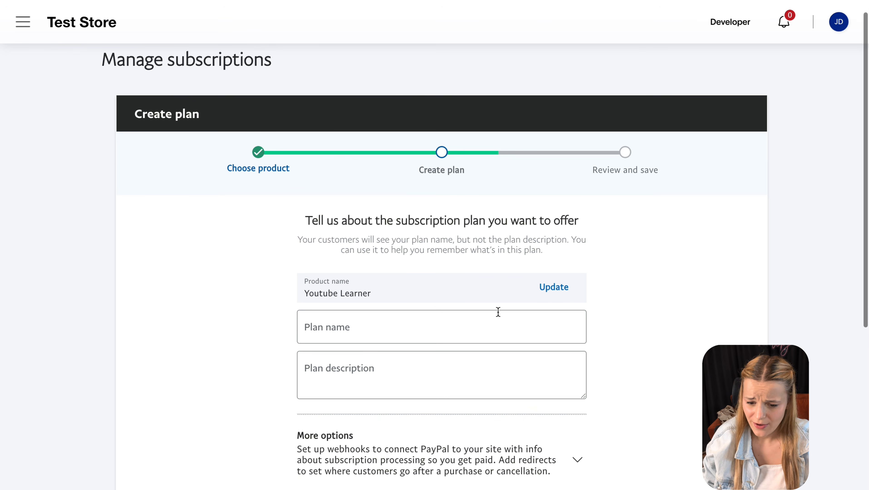
click(497, 324)
text(Plus)
click(482, 371)
text(100 credits/month plan)
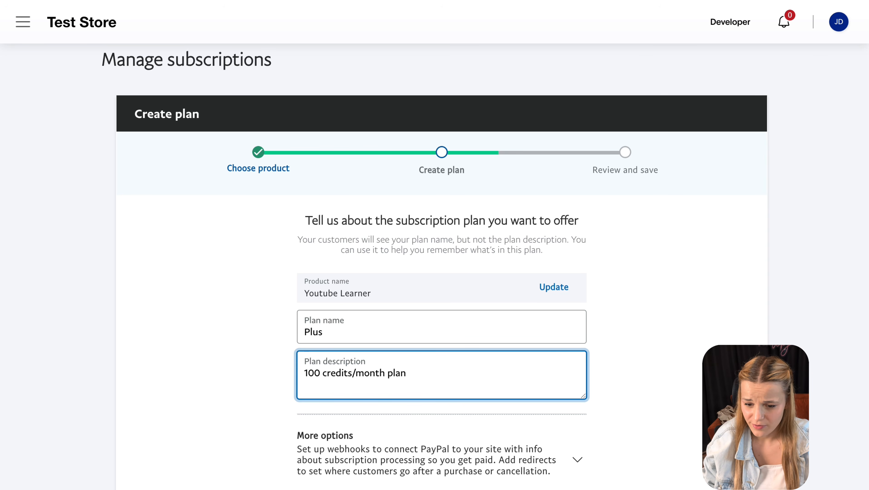
click(670, 434)
scroll(671, 437, down, 5)
click(684, 403)
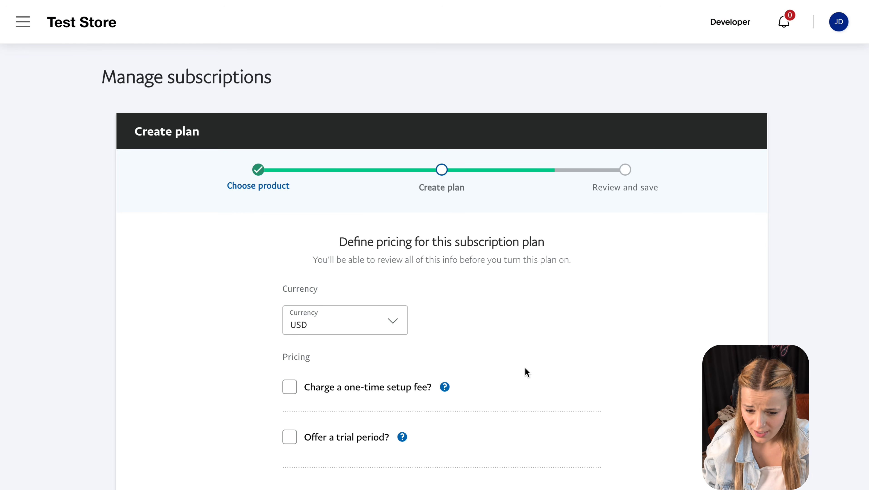
- Set the Plus plan price to $20 every month, review it, and turn the plan on
scroll(525, 367, down, 9)
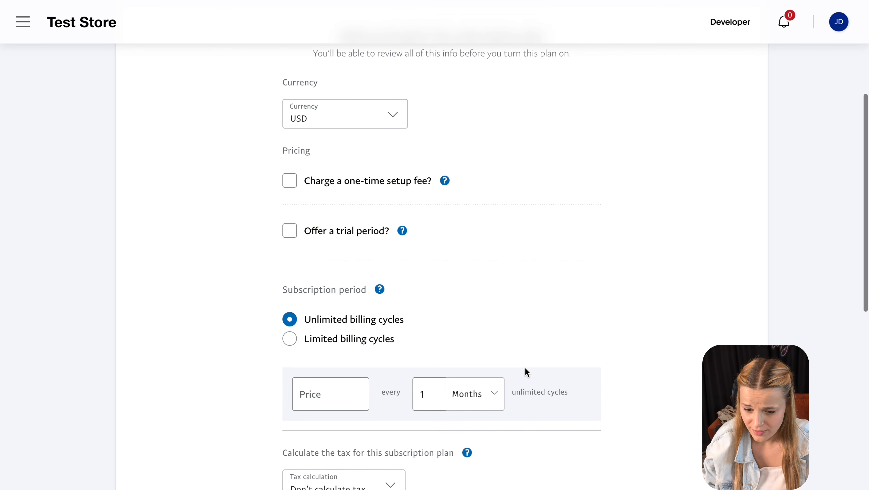
click(323, 279)
text(20)
click(494, 368)
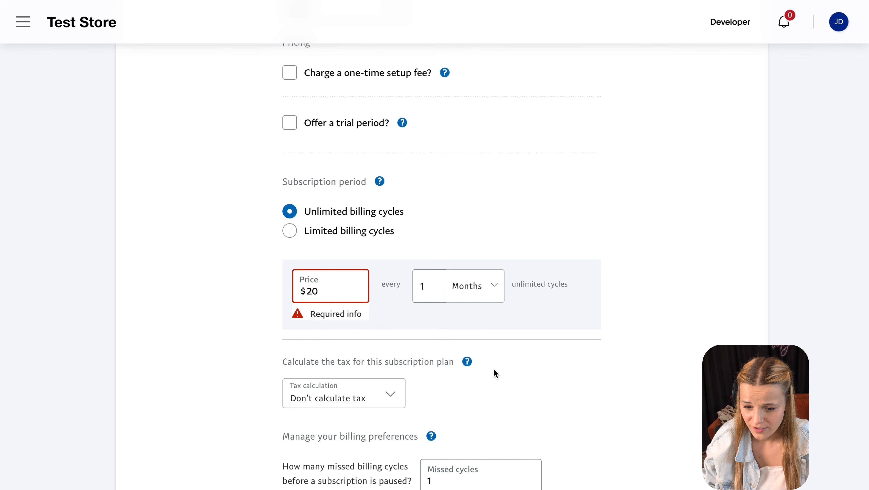
scroll(493, 368, down, 1)
scroll(494, 368, down, 6)
click(697, 386)
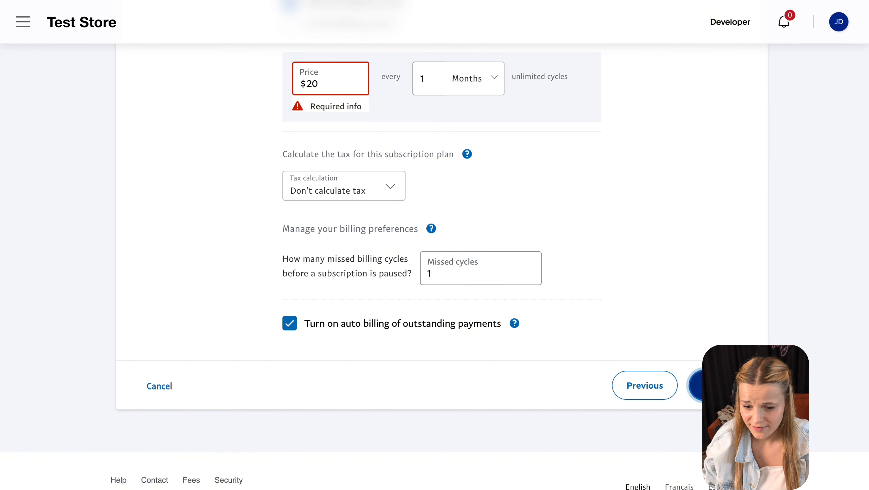
scroll(525, 324, up, 3)
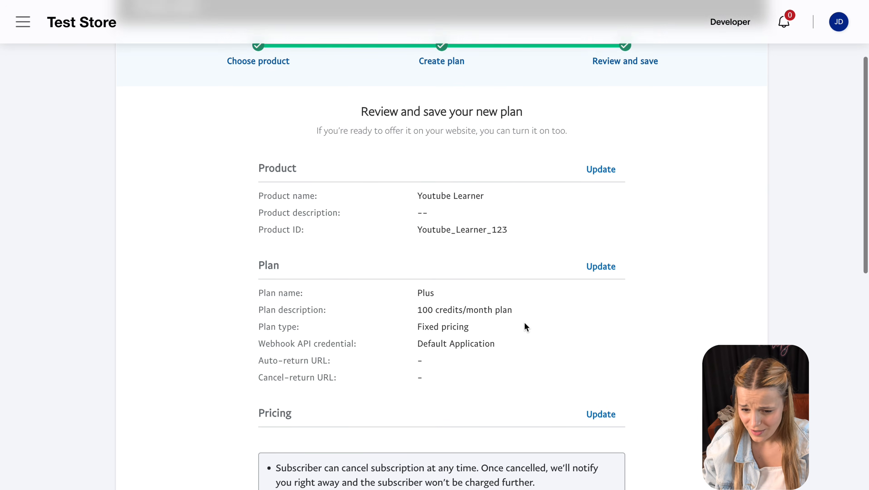
scroll(524, 324, down, 2)
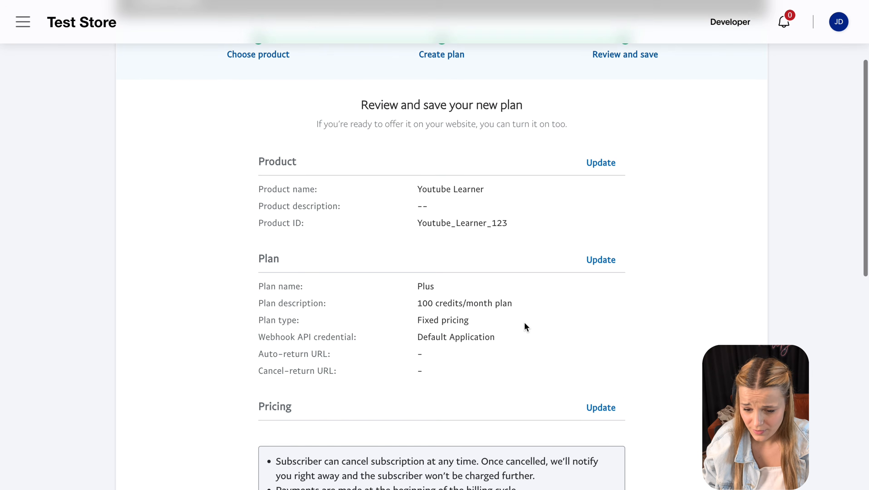
triple_click(427, 281)
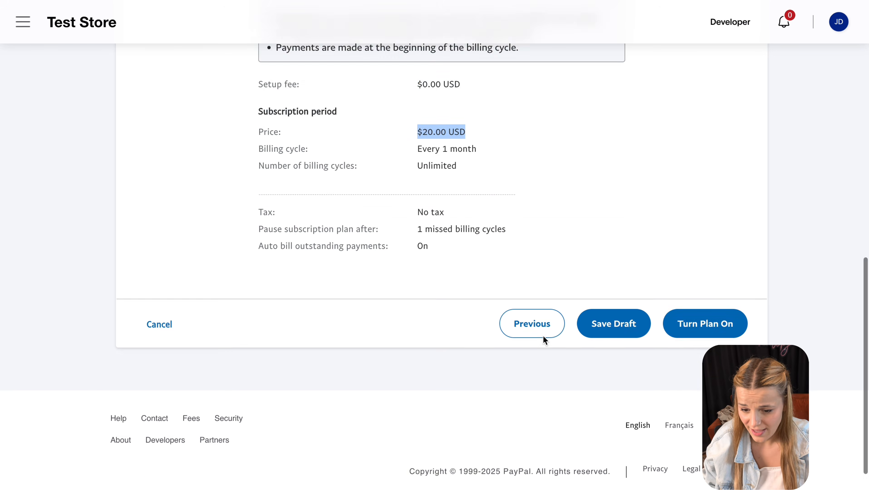
scroll(544, 338, down, 1)
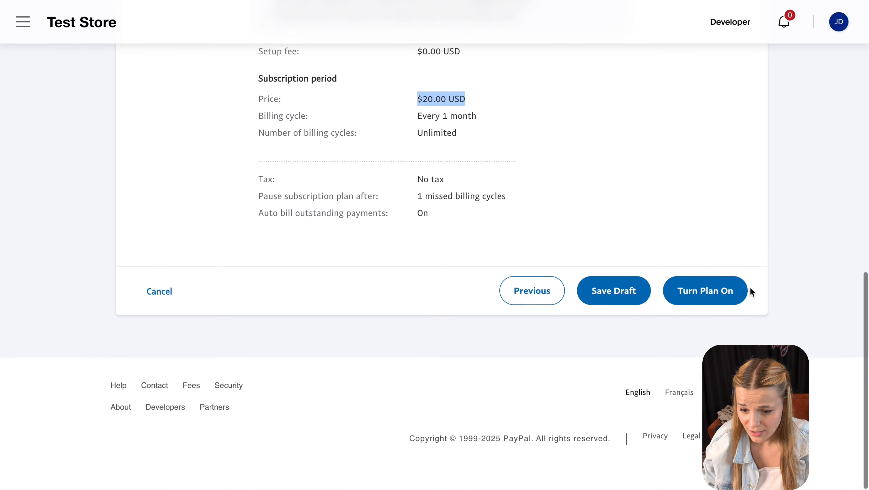
click(734, 290)
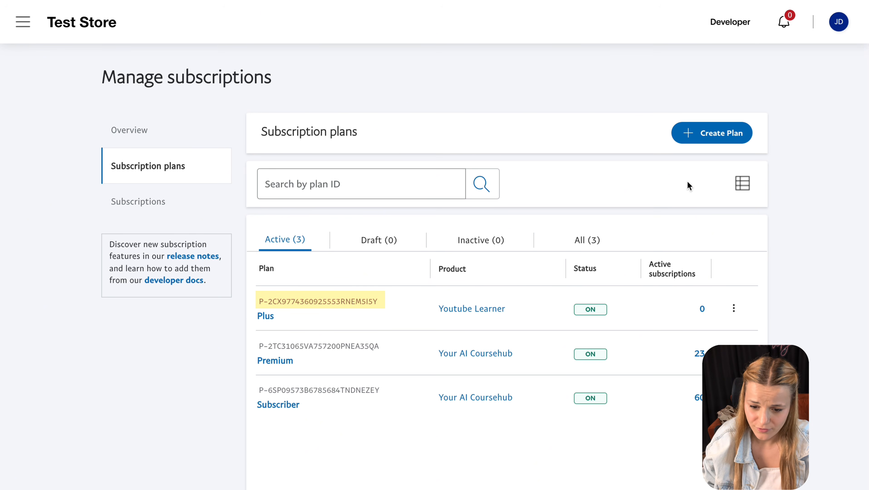
- Start another Youtube Learner plan with fixed pricing and name it 'Premium'
click(700, 135)
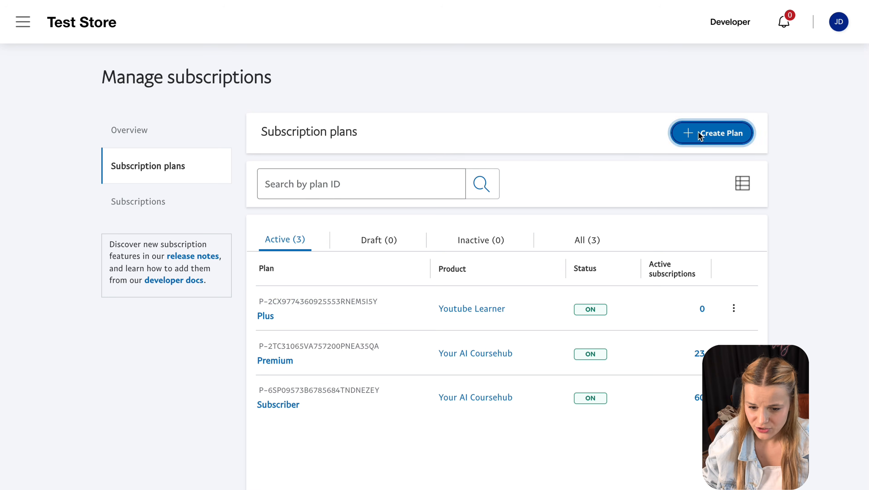
scroll(655, 419, down, 8)
click(719, 295)
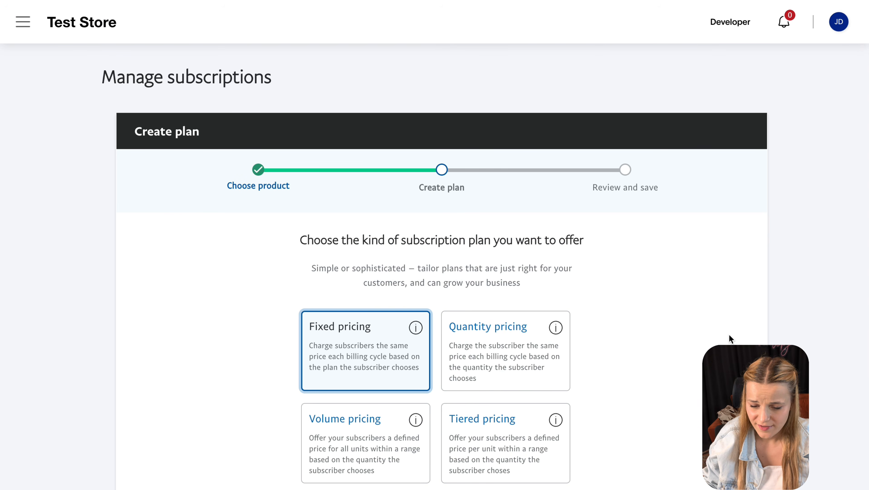
scroll(731, 339, down, 5)
click(707, 372)
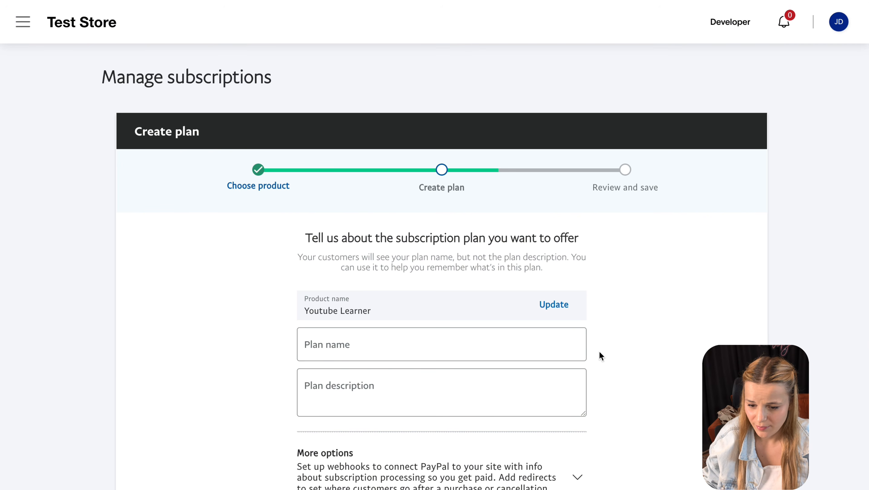
click(503, 344)
text(Premium)
scroll(617, 474, down, 4)
click(710, 417)
- Set the Premium plan price to $40 per month, review it, and turn the plan on
scroll(497, 382, down, 4)
scroll(548, 371, down, 8)
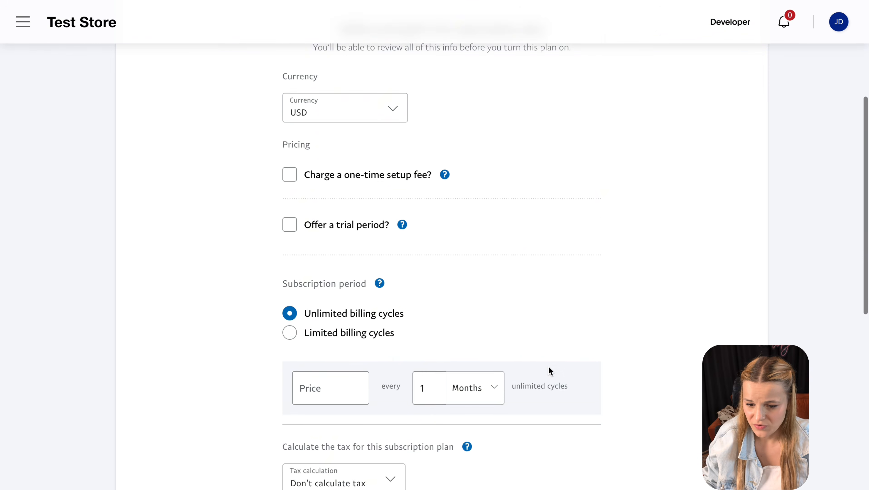
scroll(536, 358, up, 2)
click(312, 140)
click(646, 215)
click(700, 432)
scroll(492, 245, down, 1)
scroll(435, 245, down, 10)
click(706, 292)
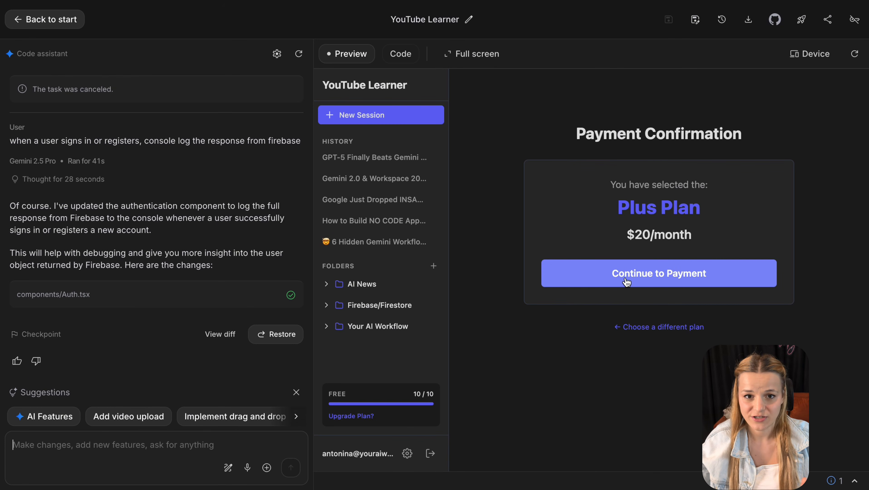
- Select the earlier sign-in logging prompt, open the console, and highlight the Firebase response's idToken
triple_click(207, 134)
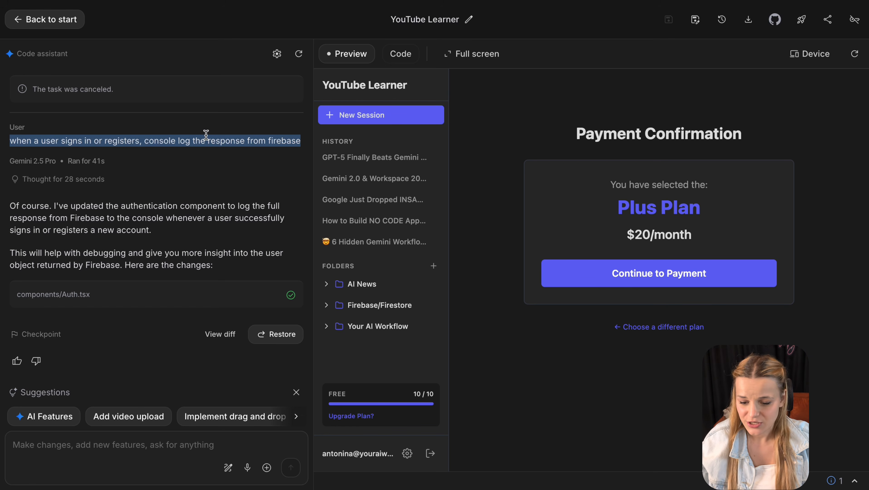
click(855, 480)
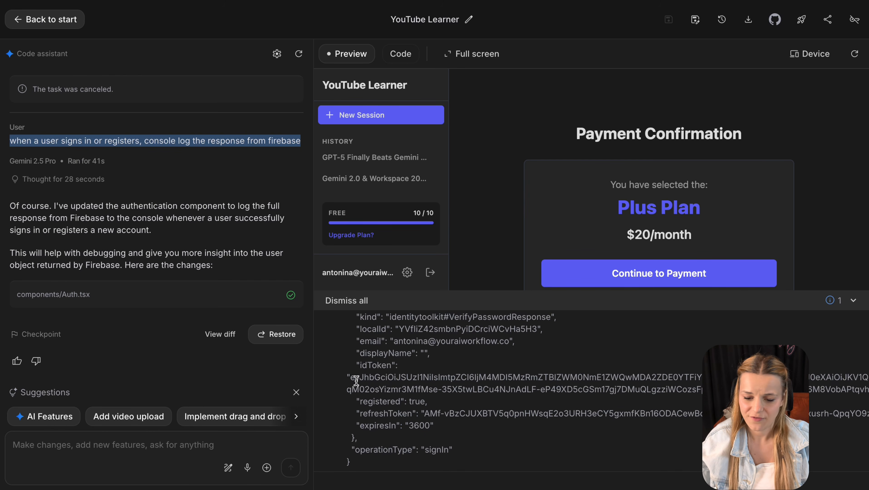
drag(352, 366, 811, 380)
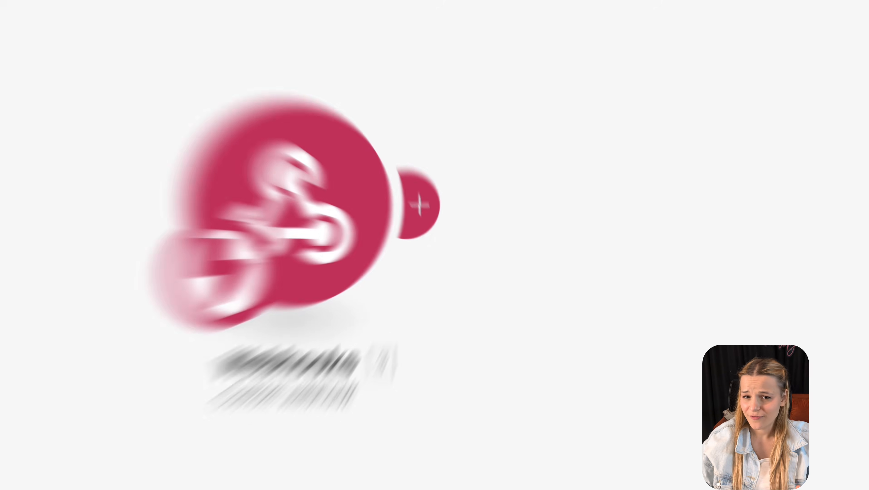
- Edit the Paypal Auth webhook and open its Paypal Payment data structure via Advanced settings
click(421, 222)
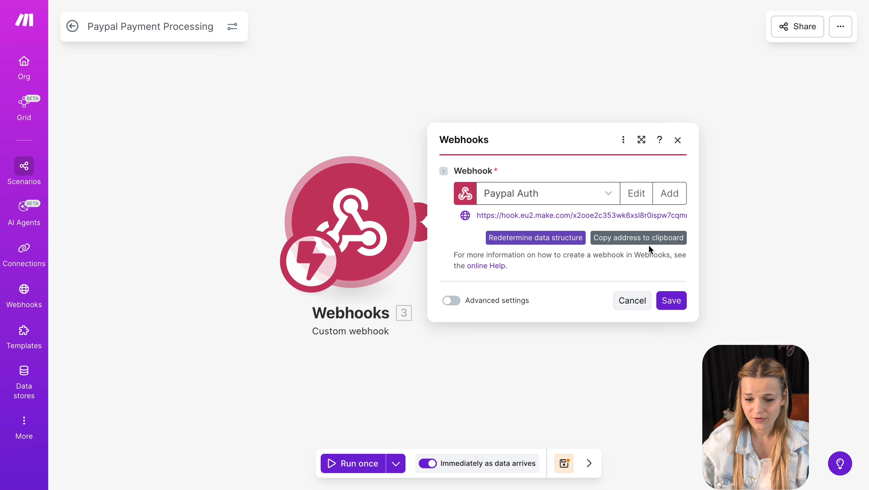
click(639, 193)
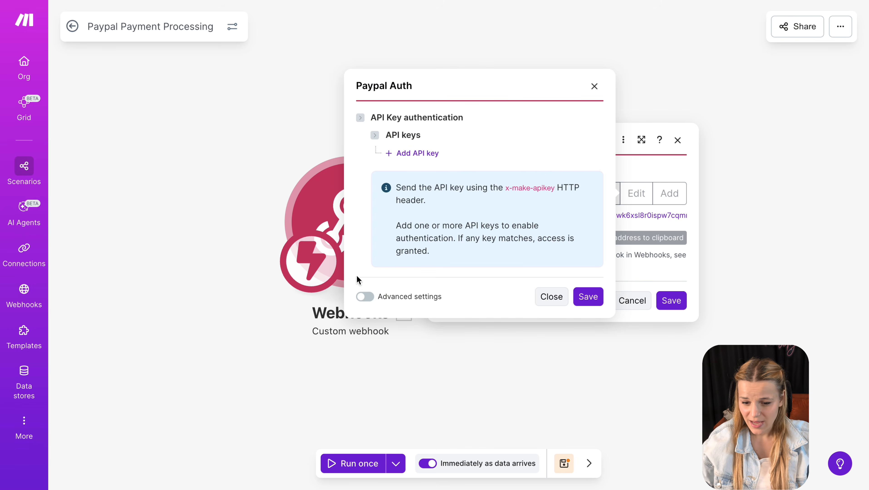
click(365, 296)
click(562, 331)
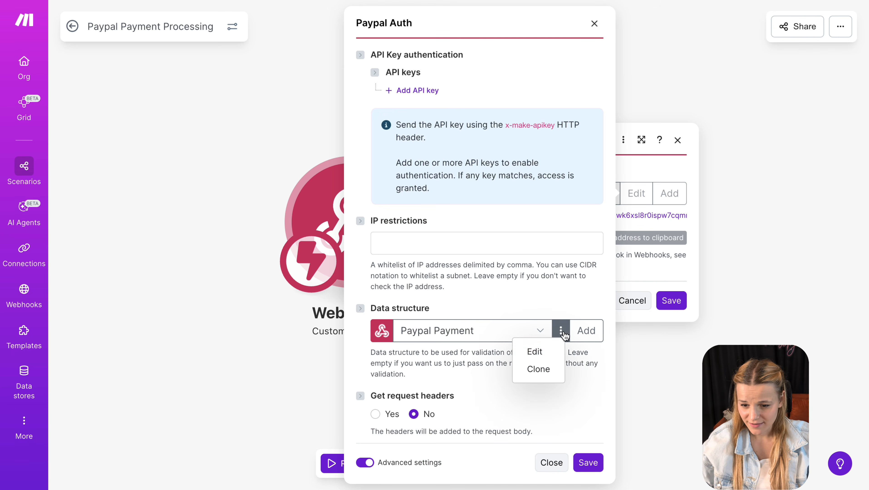
click(535, 352)
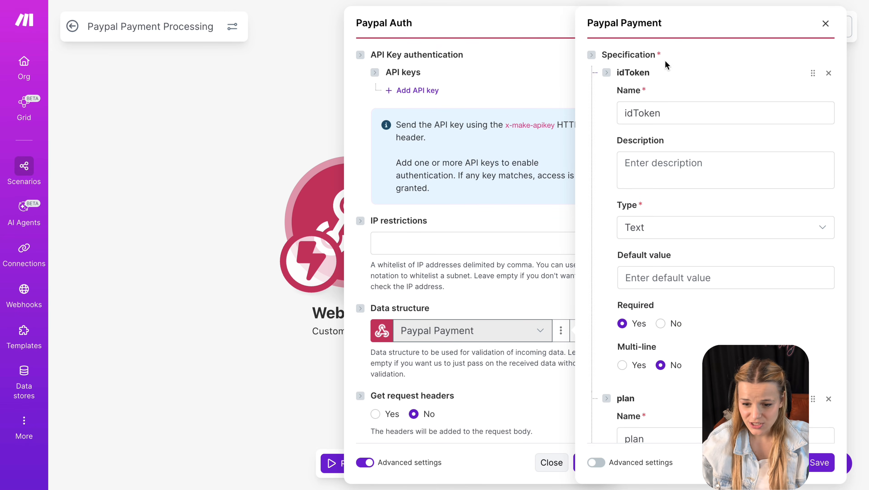
- Verify the structure's idToken and plan fields, then save the structure, webhook and module
double_click(647, 109)
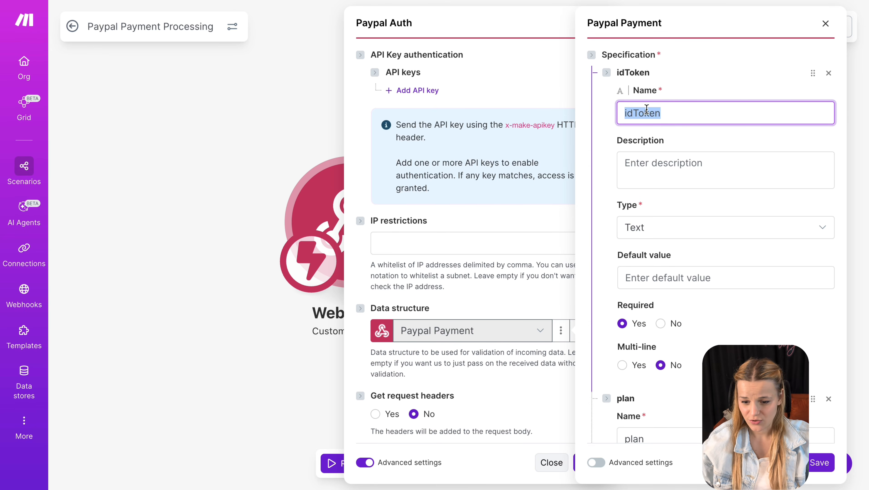
scroll(701, 354, down, 6)
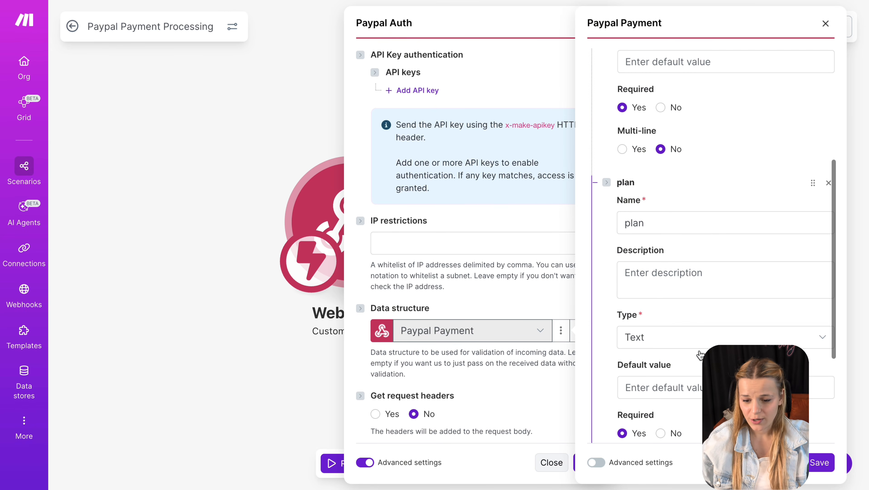
double_click(659, 226)
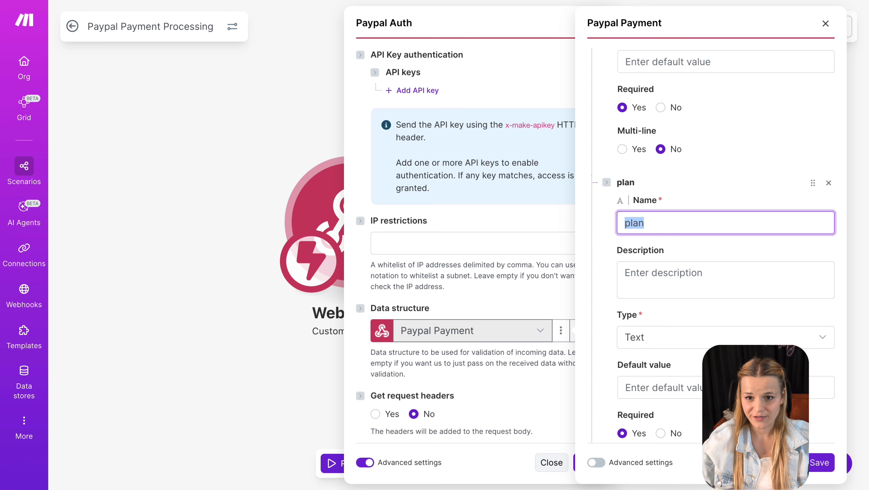
click(825, 463)
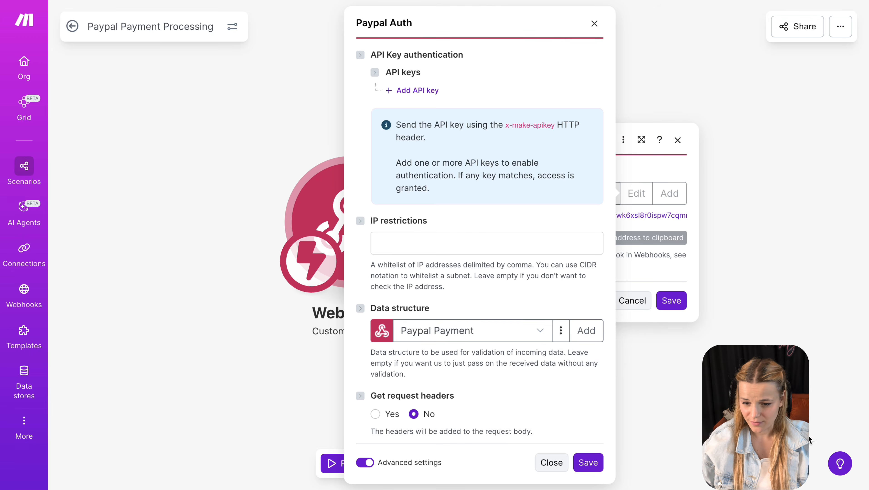
click(587, 462)
click(671, 300)
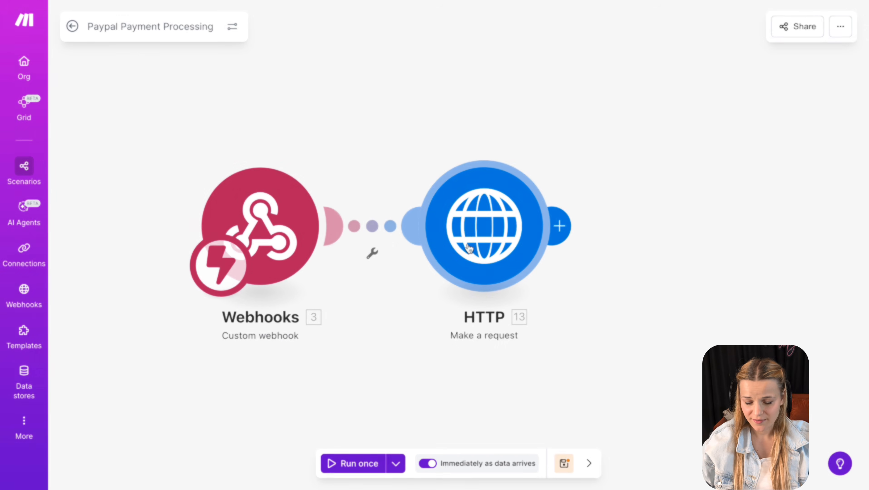
- Check that the HTTP module's accounts lookup URL key matches Firebase's apiKey
click(469, 248)
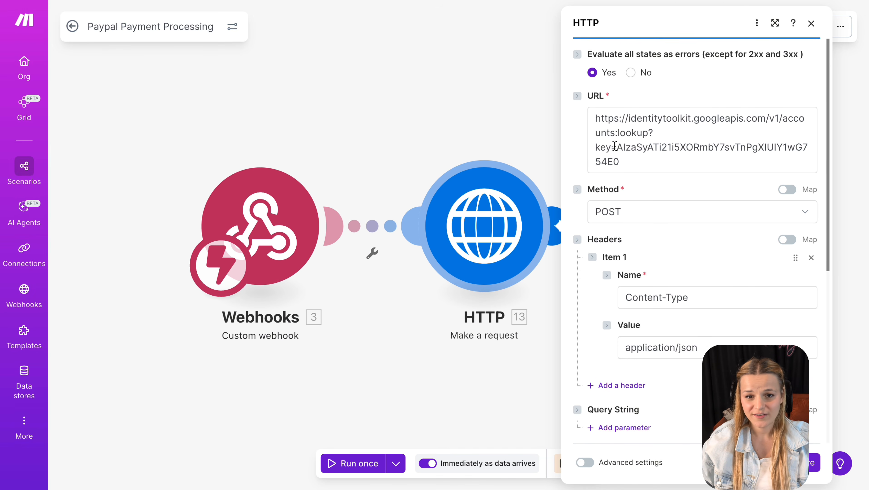
drag(611, 145, 590, 107)
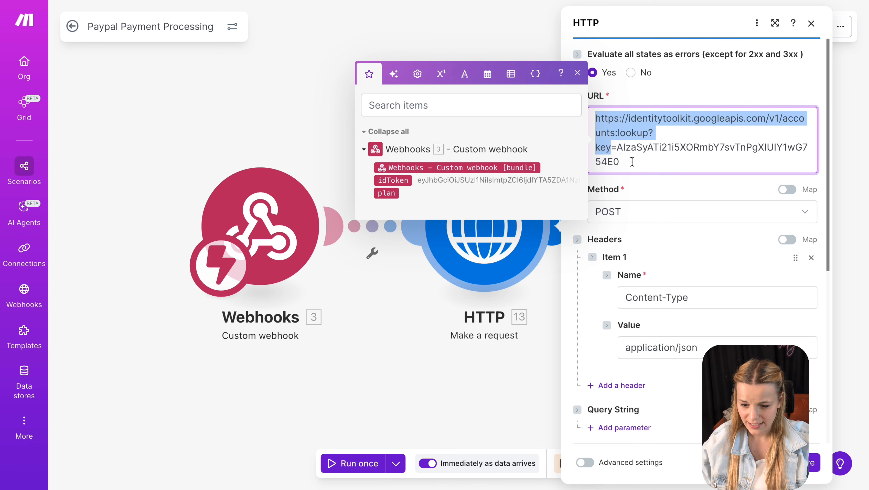
drag(632, 165, 617, 150)
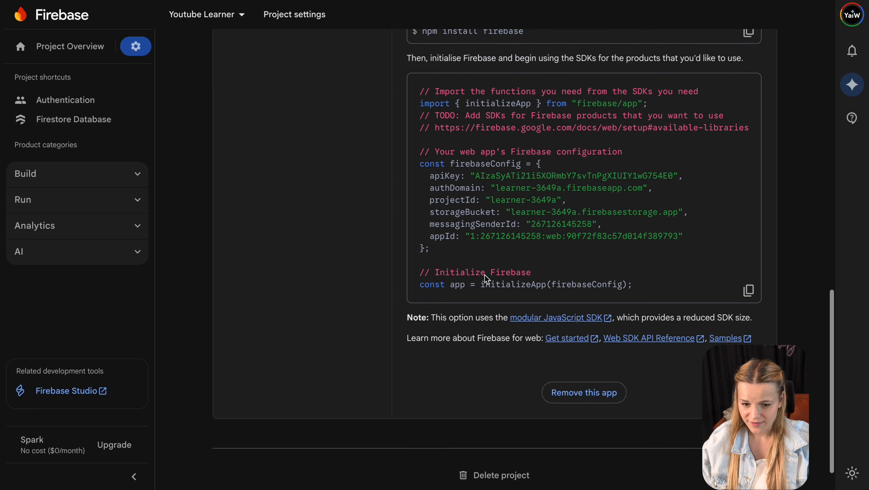
scroll(485, 279, down, 2)
scroll(454, 271, up, 1)
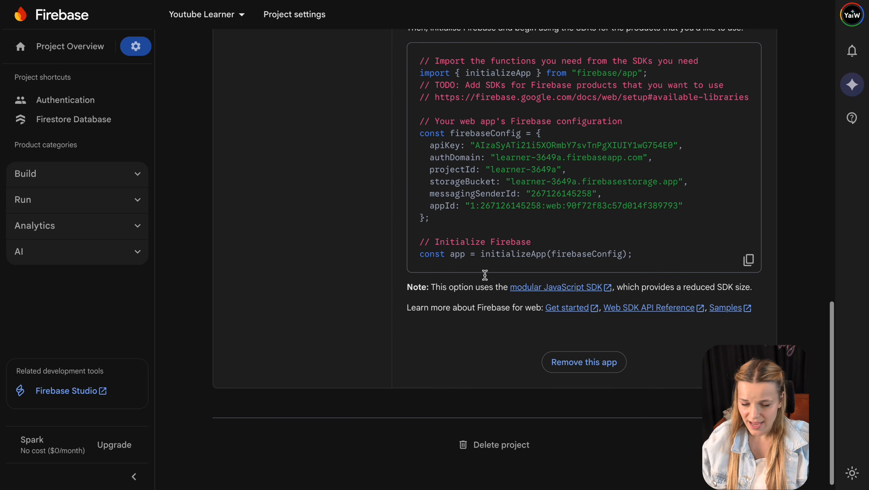
drag(679, 145, 425, 145)
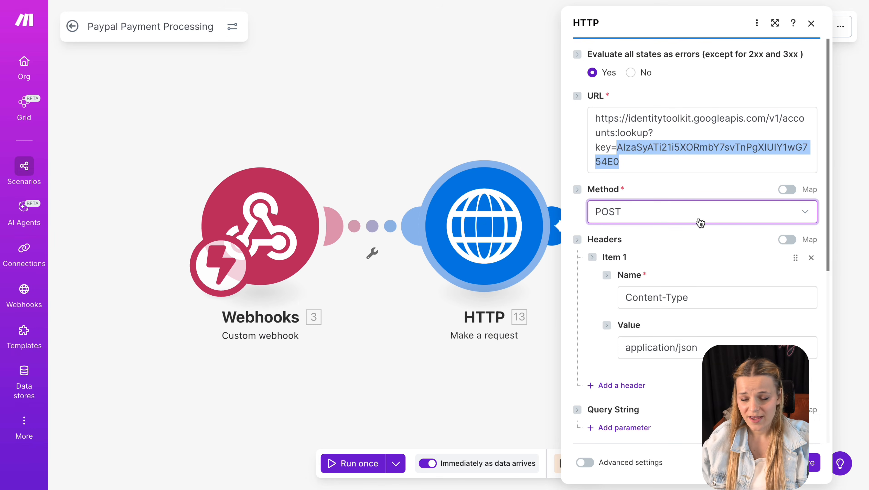
scroll(699, 281, down, 4)
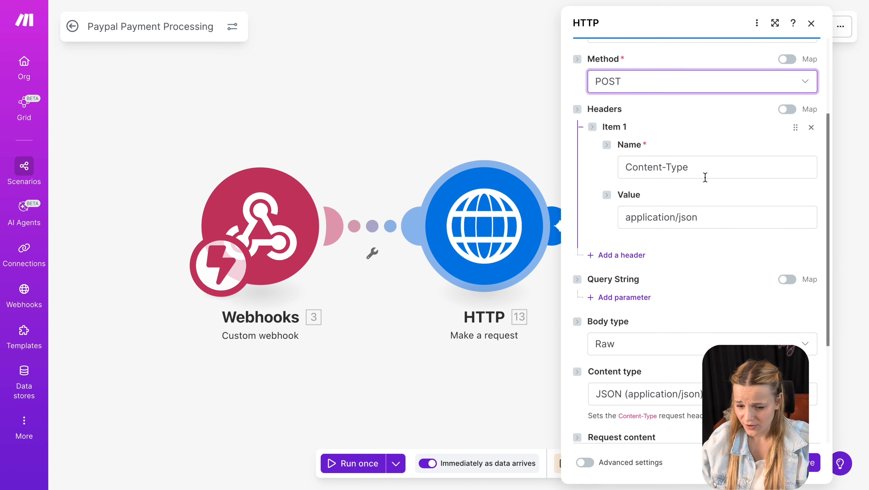
- Confirm the Content-Type application/json header and Raw JSON body mapping idToken, then save
click(705, 177)
double_click(705, 177)
click(703, 222)
double_click(703, 223)
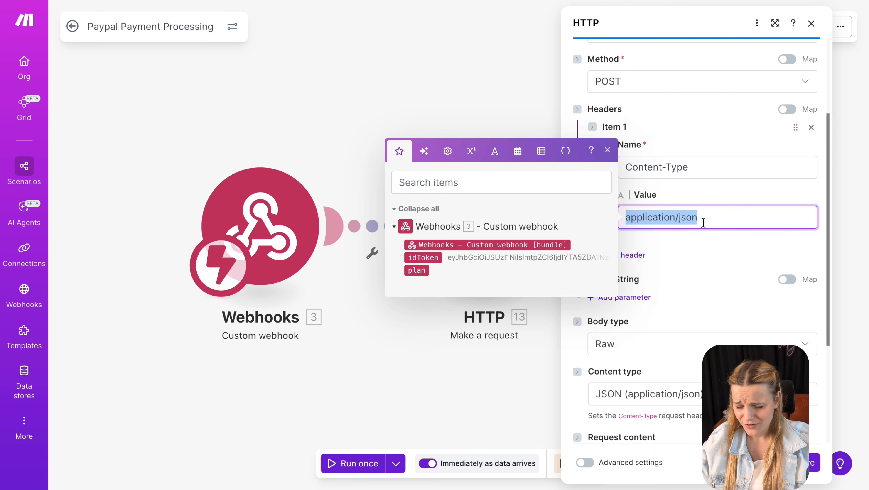
scroll(693, 199, down, 4)
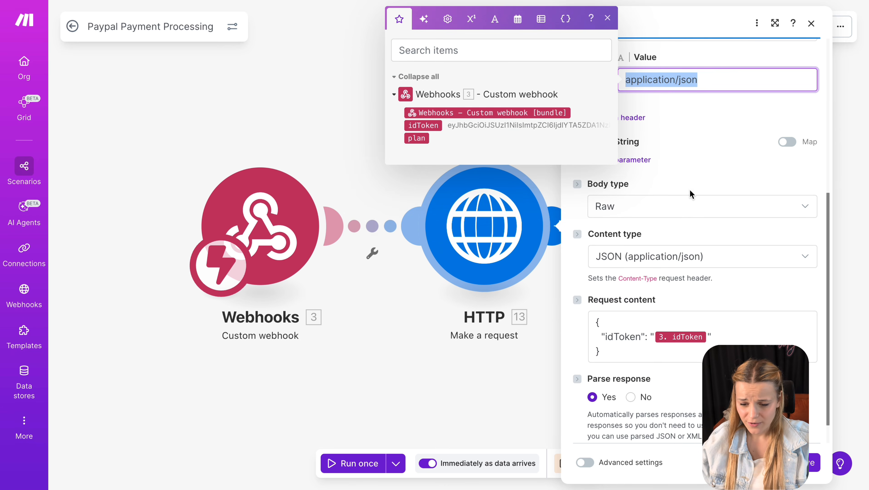
click(679, 208)
click(746, 320)
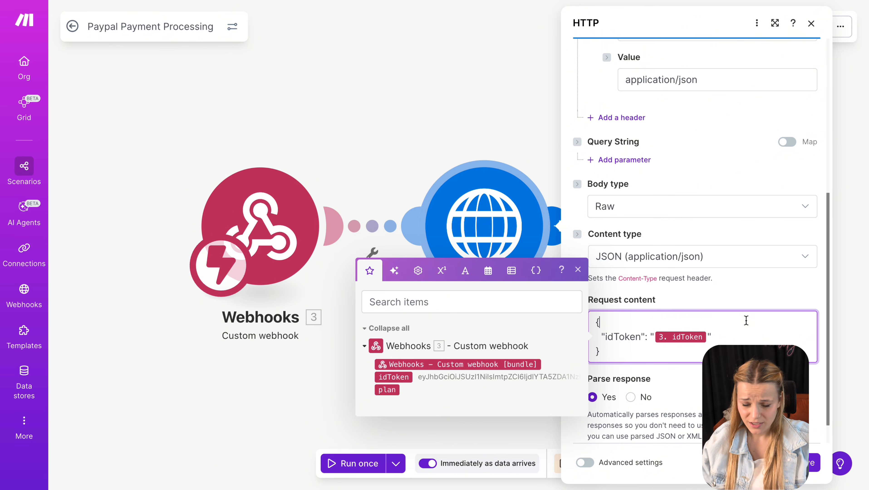
drag(630, 353, 576, 303)
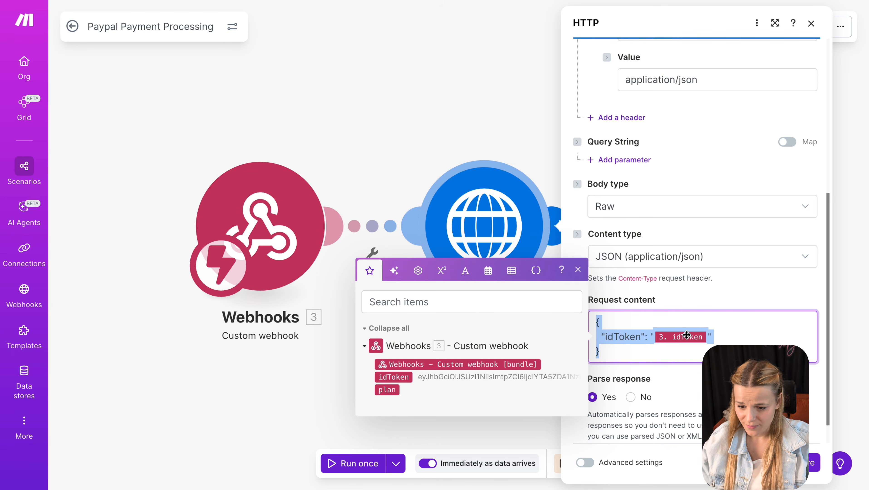
click(803, 463)
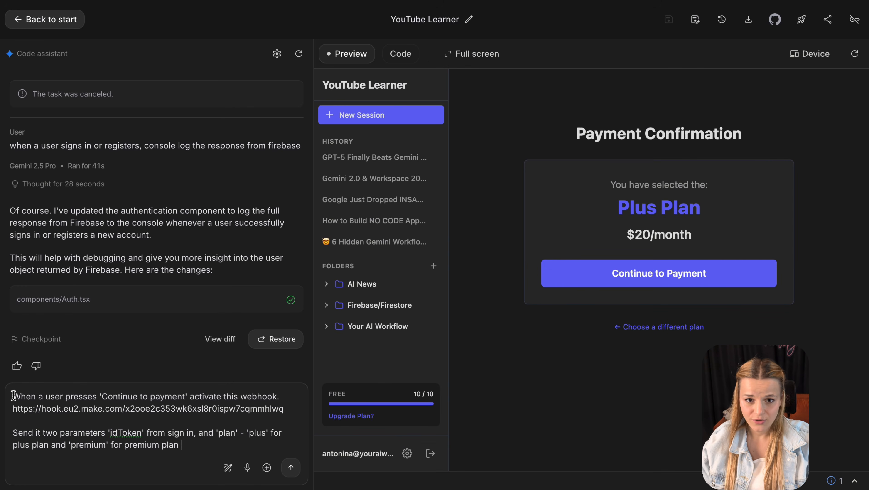
- Send the prompt to post idToken and plan (plus or premium) to the Make webhook on Continue to Payment
triple_click(13, 396)
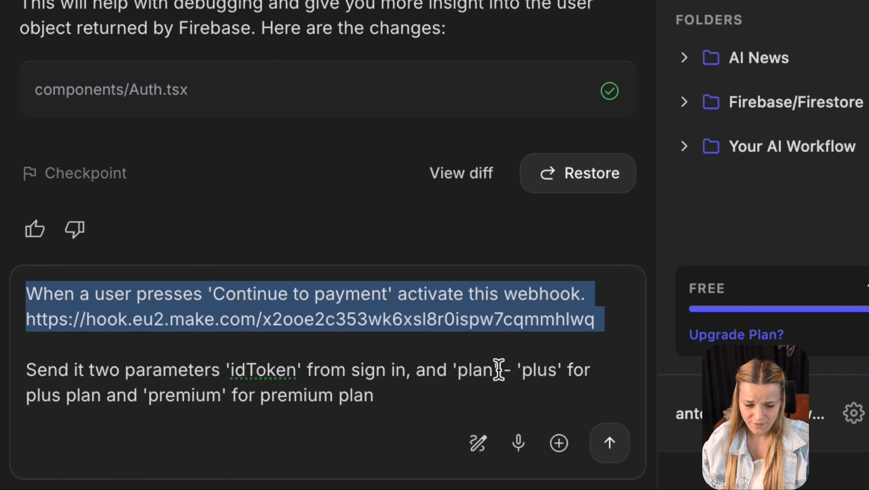
click(92, 375)
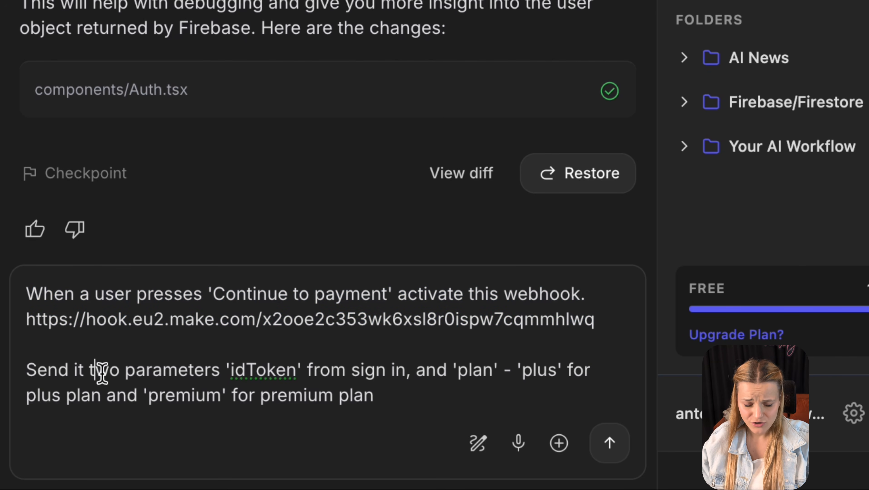
drag(223, 371, 302, 371)
drag(453, 370, 499, 369)
double_click(520, 369)
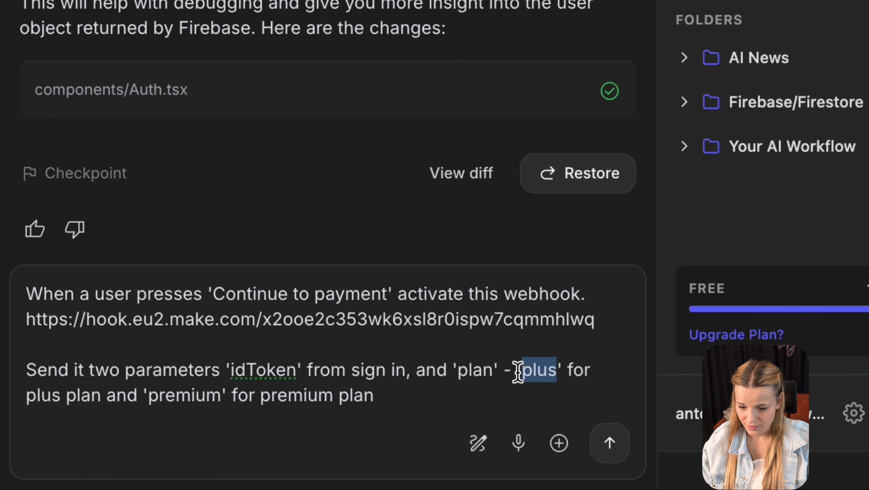
double_click(180, 395)
click(556, 424)
click(610, 443)
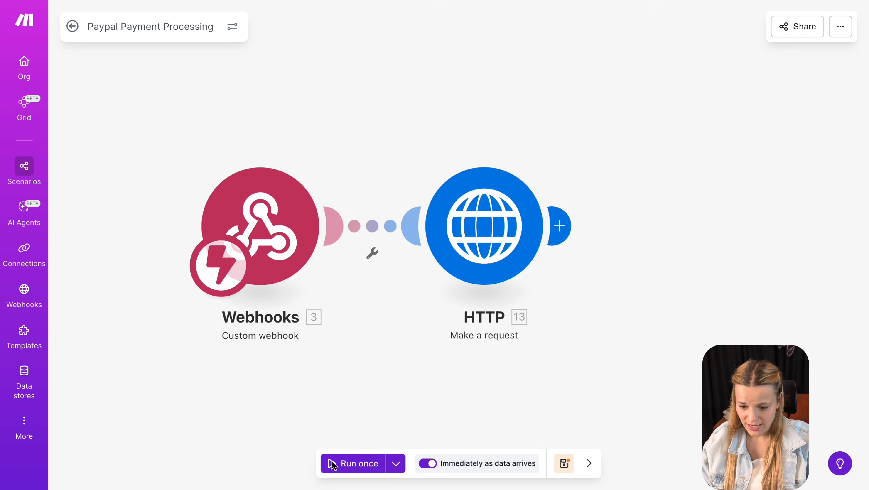
- Run the scenario once and trigger Continue to Payment with the Plus plan
click(332, 465)
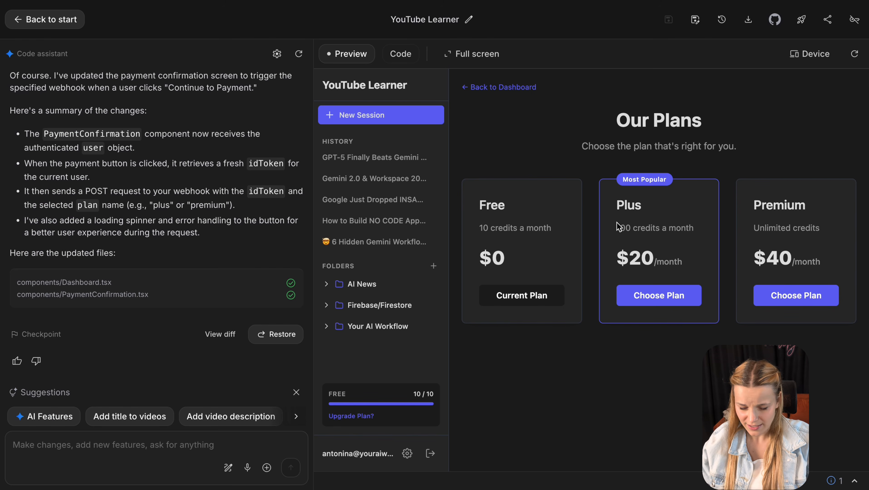
click(660, 294)
click(671, 280)
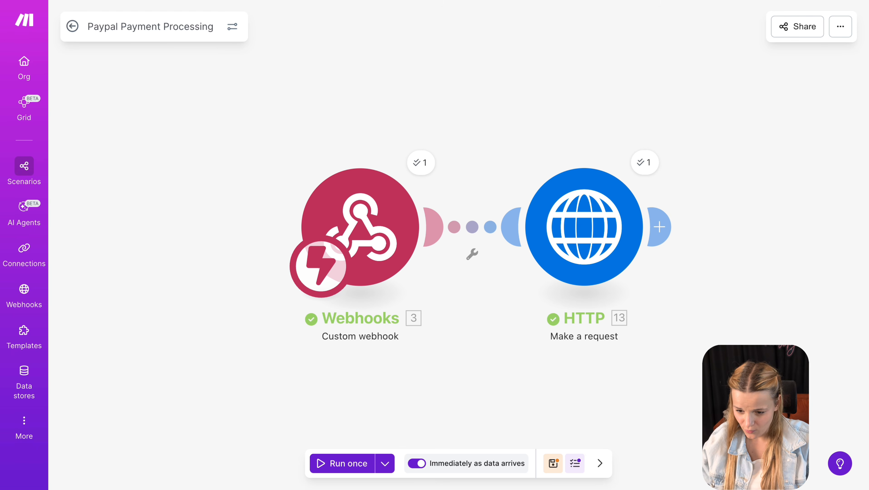
- Check the idToken and plan values the webhook received
click(430, 165)
drag(525, 234, 491, 211)
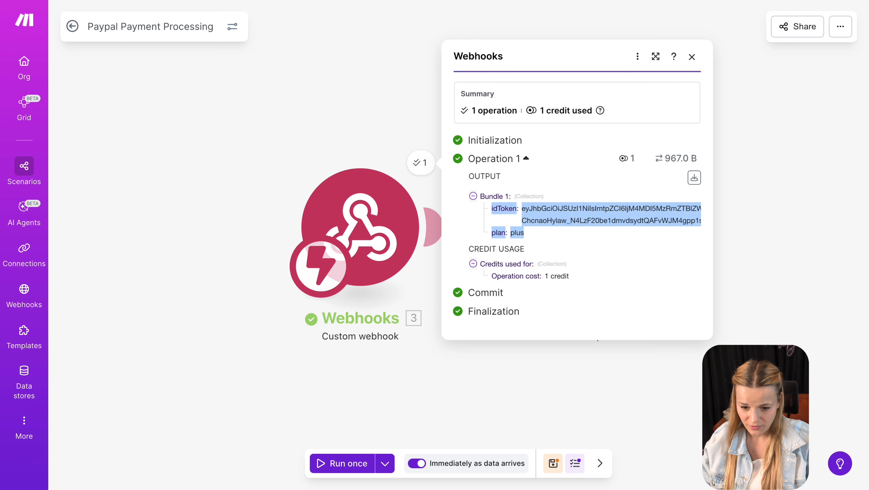
key(Escape)
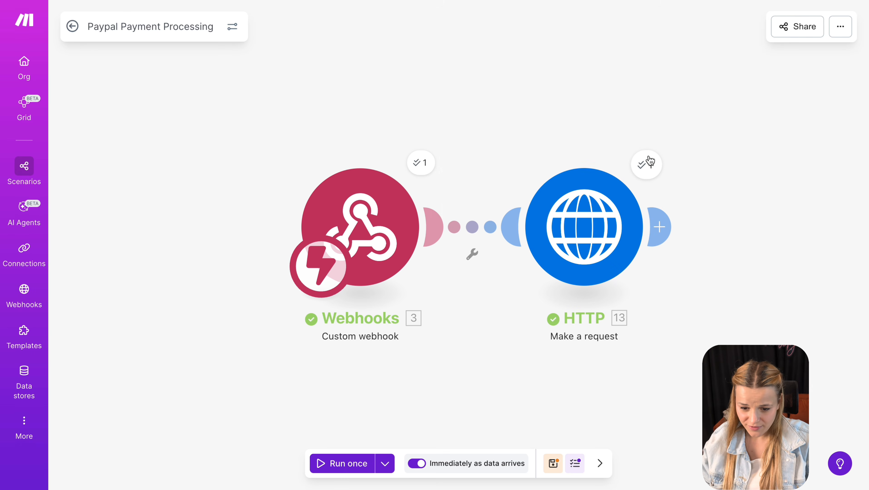
- Expand the HTTP output's Data > users > 1 to reveal the user's localId
click(648, 163)
scroll(543, 260, down, 5)
click(397, 363)
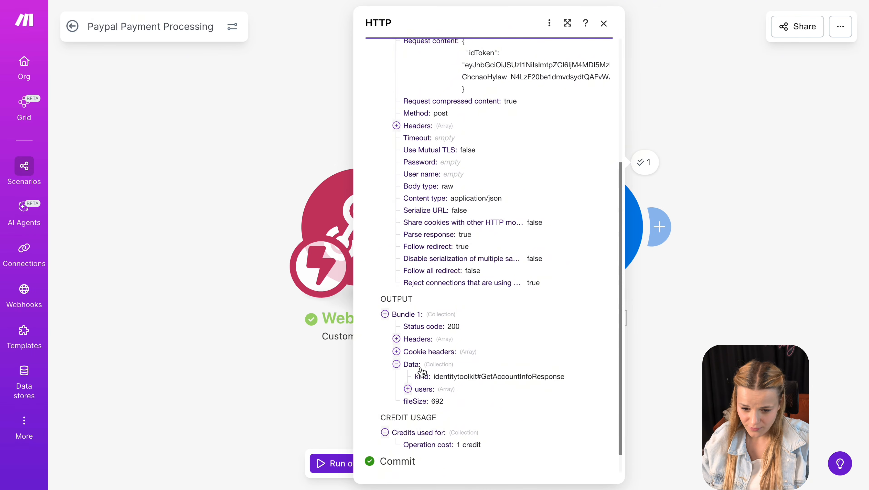
scroll(422, 372, down, 1)
click(408, 365)
scroll(465, 386, down, 1)
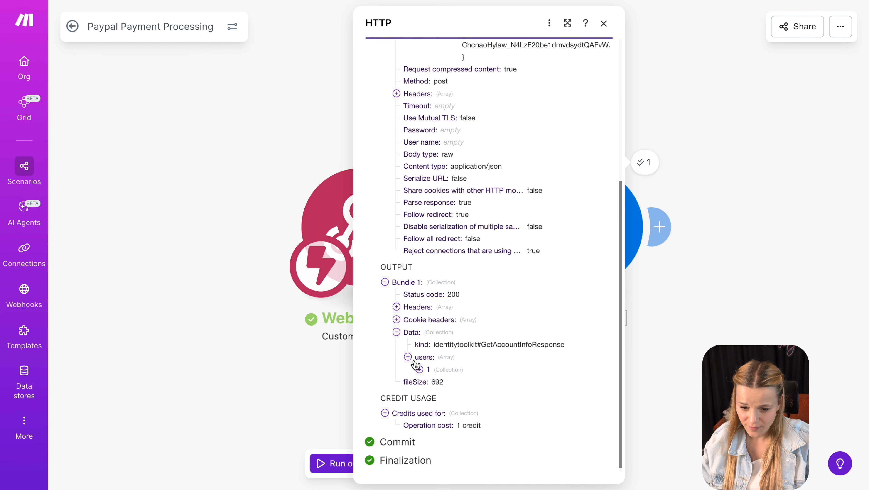
click(419, 369)
scroll(446, 376, down, 3)
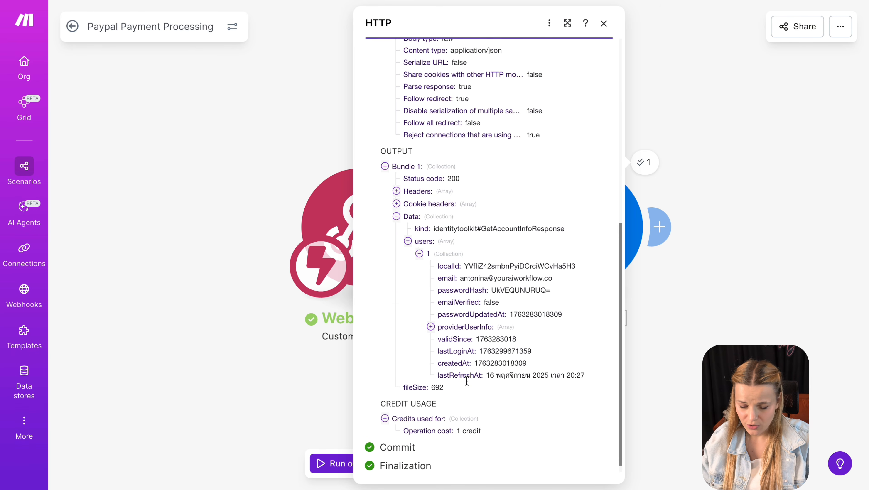
double_click(464, 266)
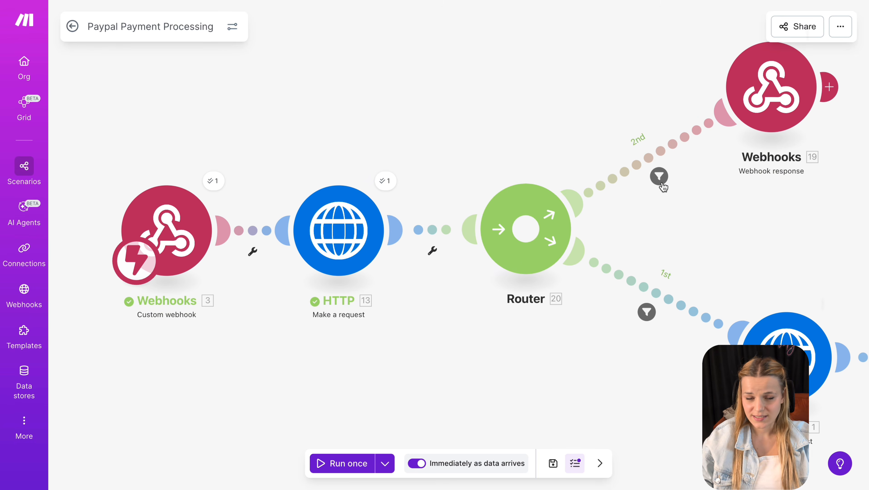
click(660, 177)
click(547, 199)
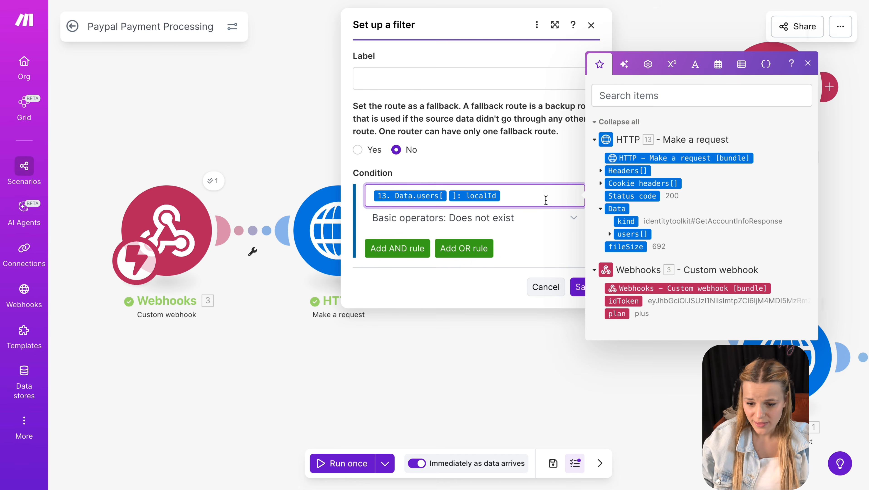
click(610, 235)
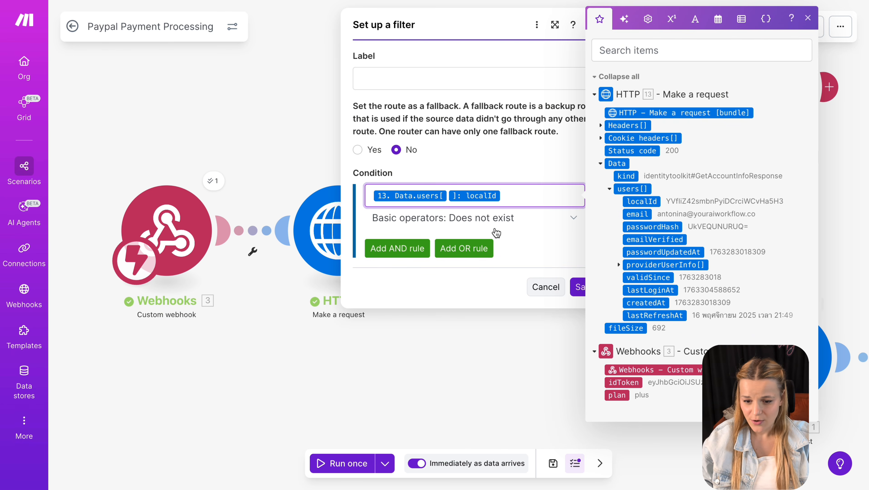
click(519, 239)
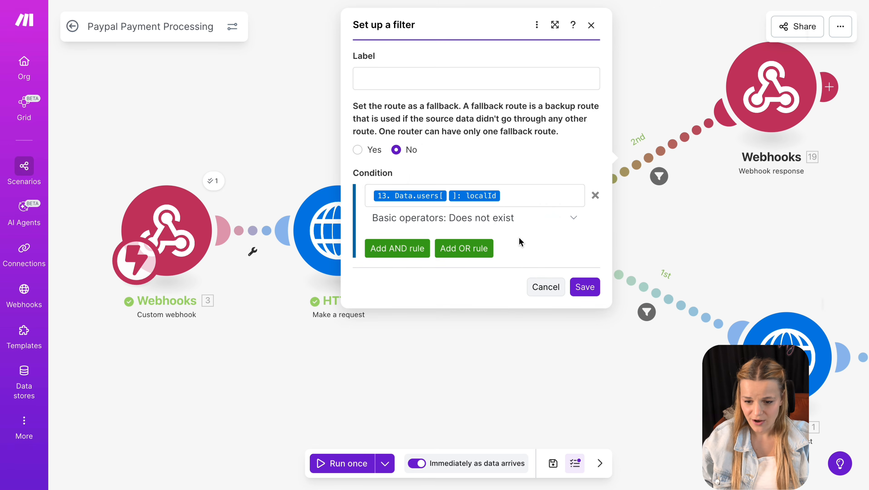
click(732, 182)
click(760, 121)
click(528, 73)
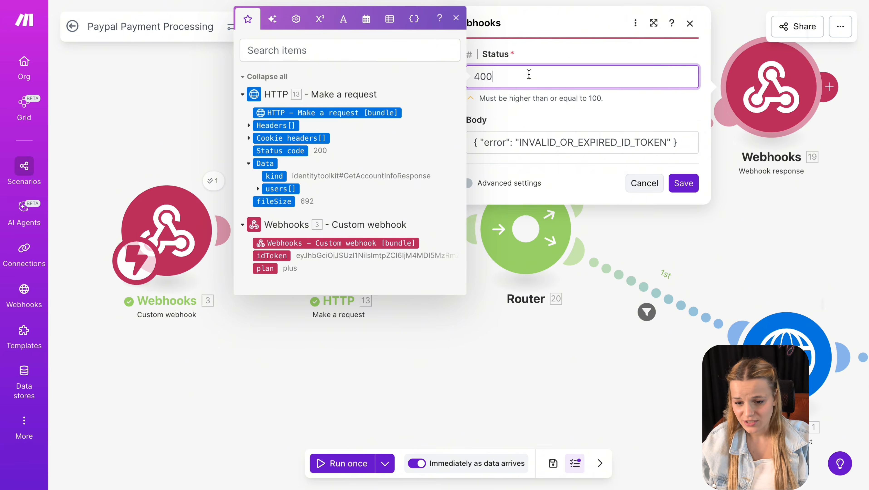
double_click(529, 73)
triple_click(552, 147)
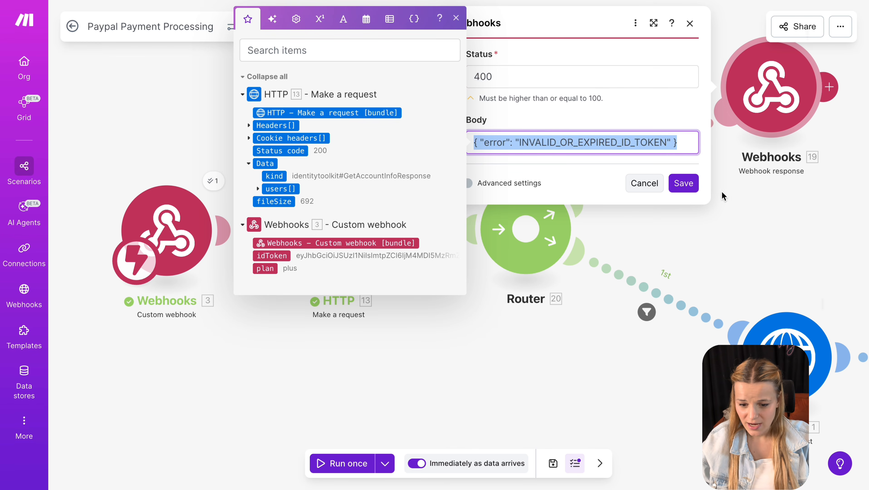
click(770, 209)
click(647, 313)
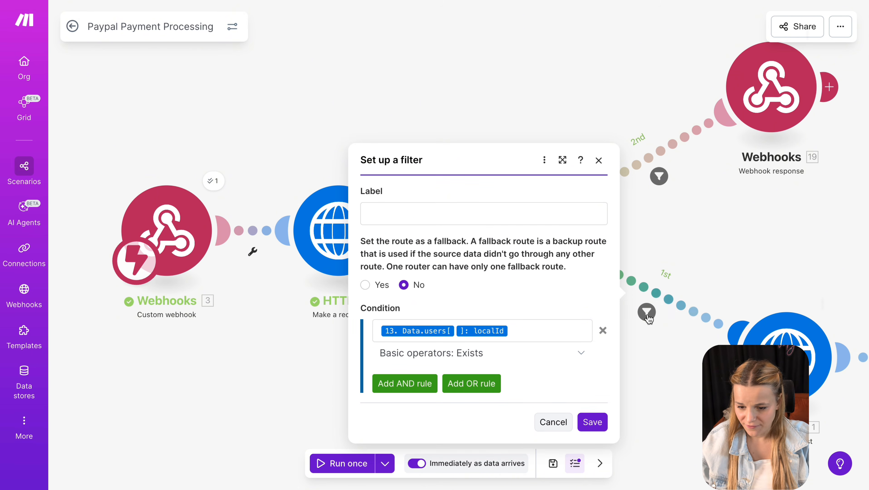
click(550, 330)
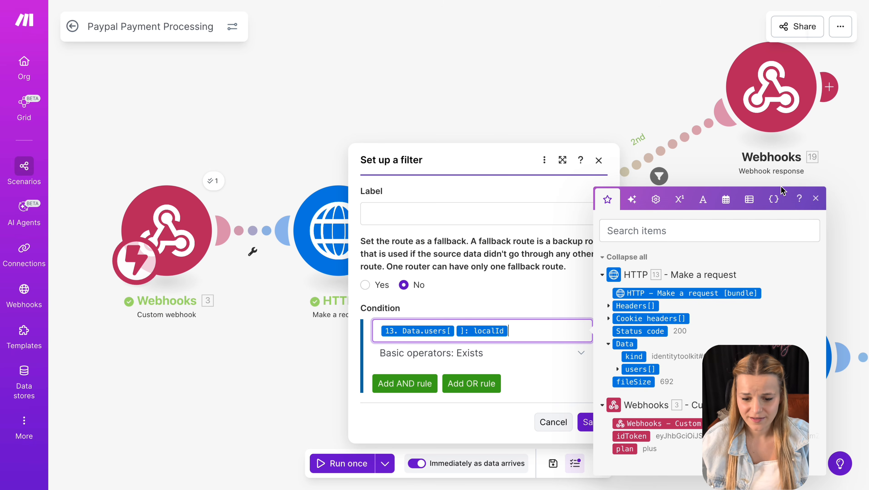
click(866, 191)
drag(825, 297, 349, 194)
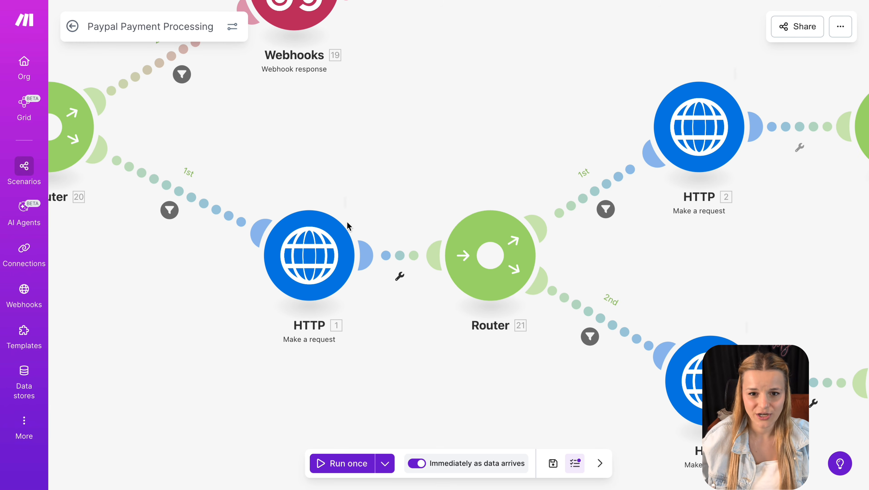
- Review the token request's /v1/oauth2/token URL, Content-Type header and custom request content
click(344, 227)
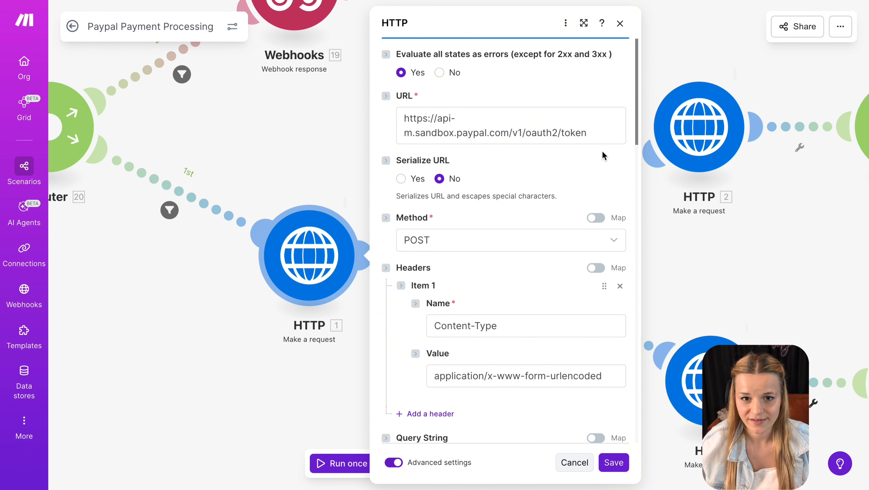
drag(595, 135, 562, 133)
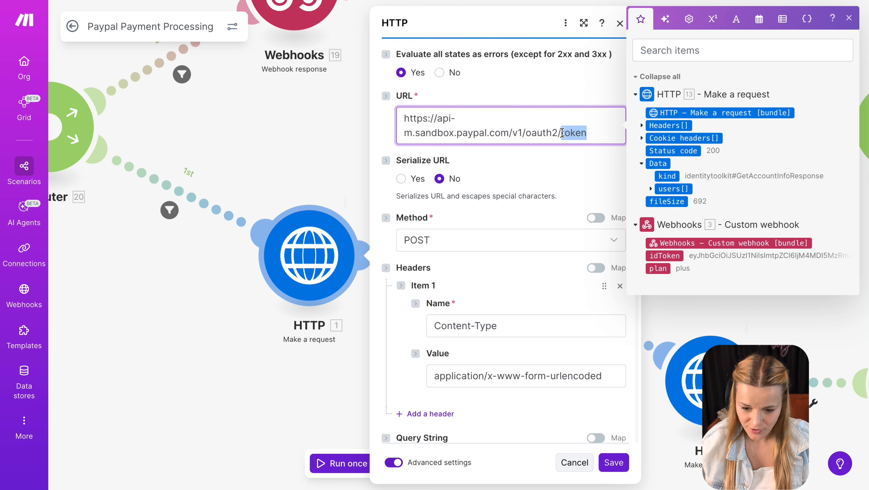
click(499, 275)
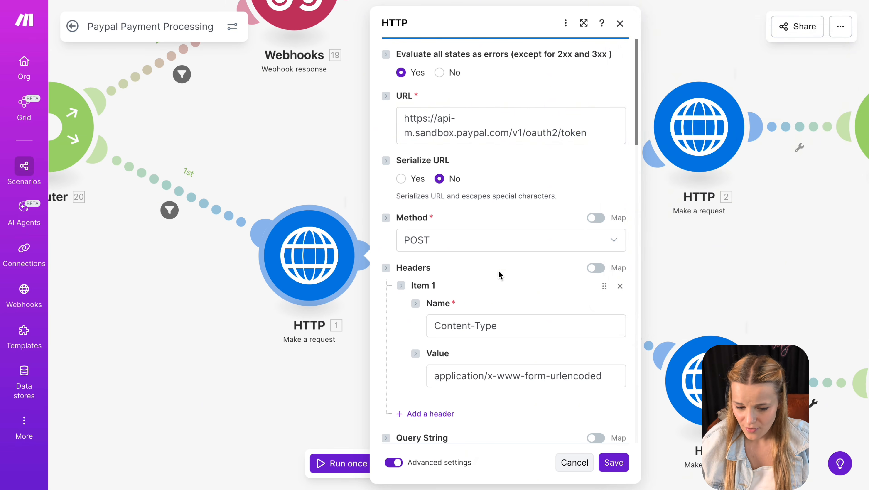
scroll(499, 248, down, 4)
triple_click(513, 215)
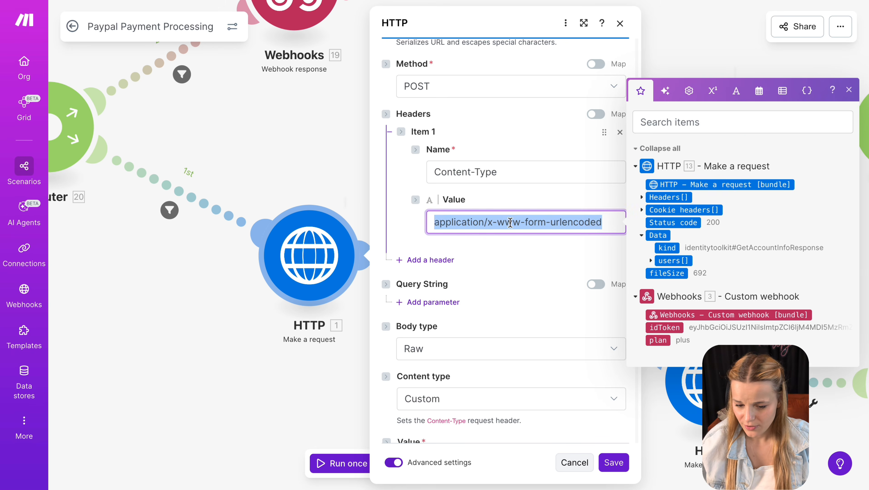
scroll(498, 281, down, 4)
triple_click(482, 333)
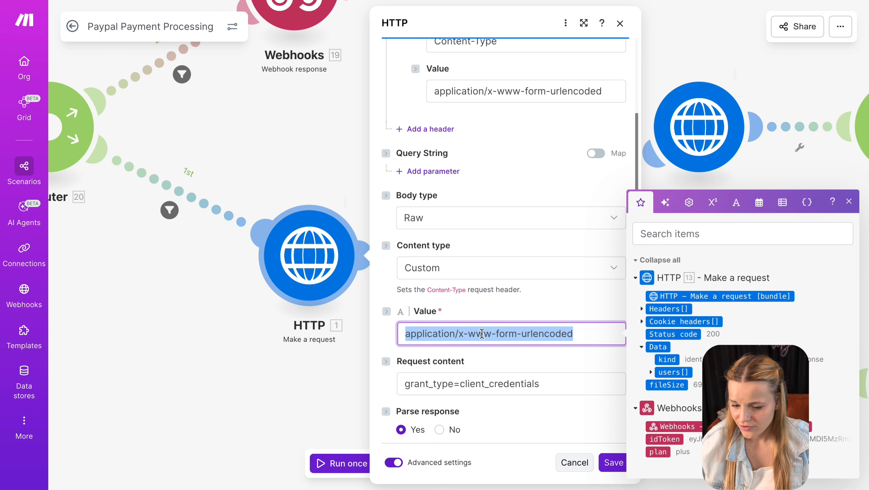
scroll(482, 334, down, 5)
drag(549, 188, 461, 190)
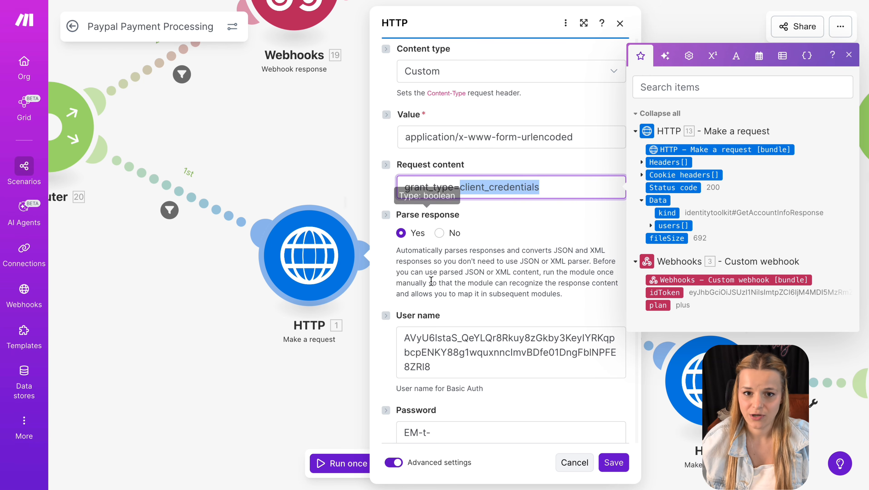
- Copy the Youtube Learner sandbox app's Client ID from PayPal's Apps & Credentials
key(ctrl+Tab)
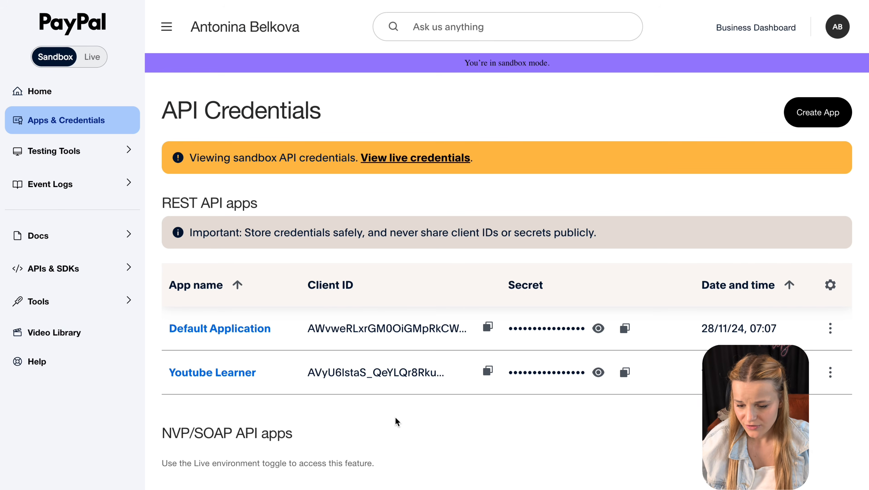
click(244, 374)
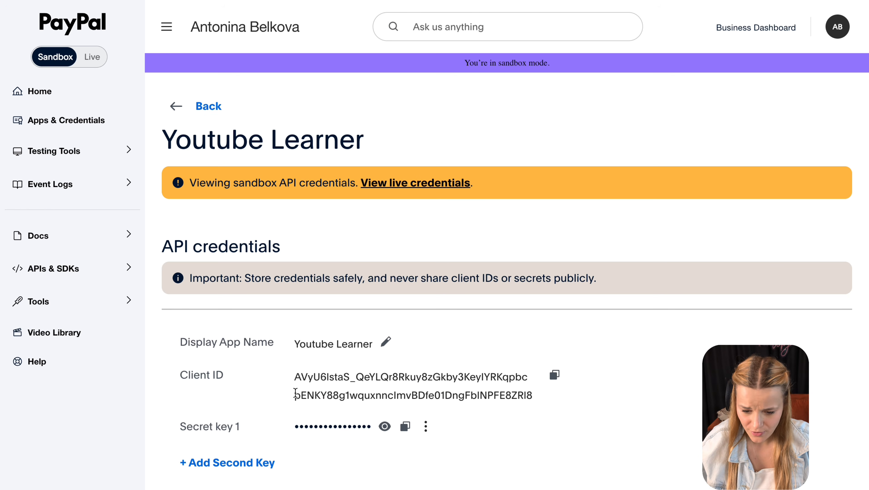
click(554, 375)
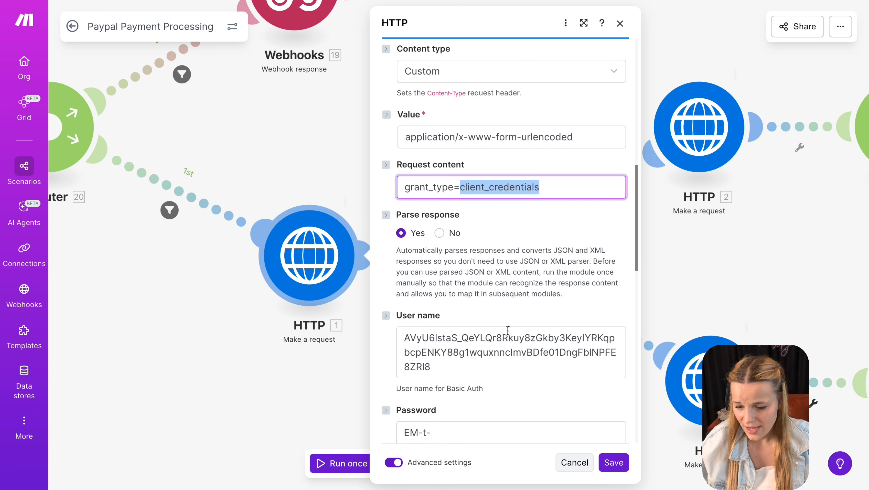
- Use the copied Client ID as the Basic Auth user name and unlink the Router
triple_click(504, 348)
key(super+v)
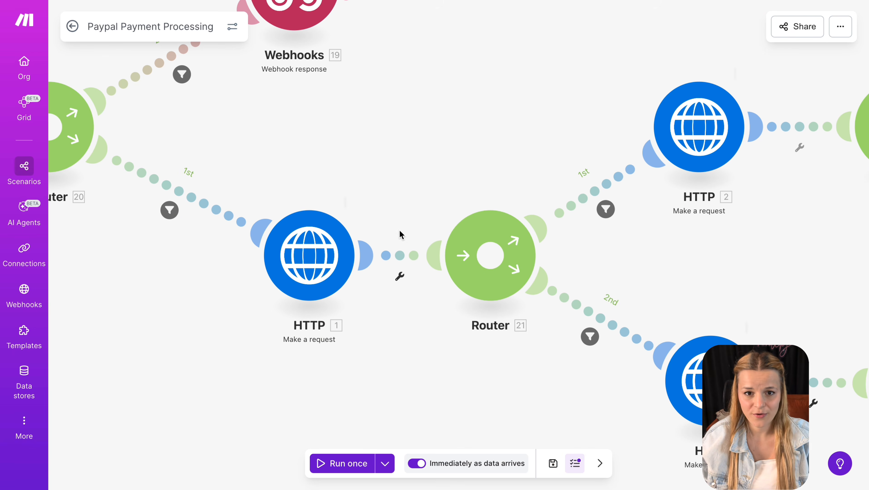
click(401, 255)
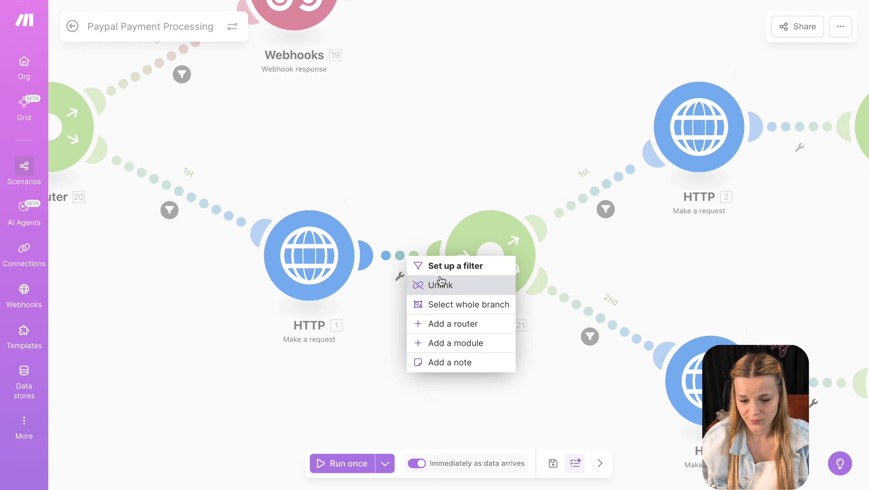
click(440, 284)
- Run once, confirm the token request returns an access_token, and reconnect the Router to it
click(340, 463)
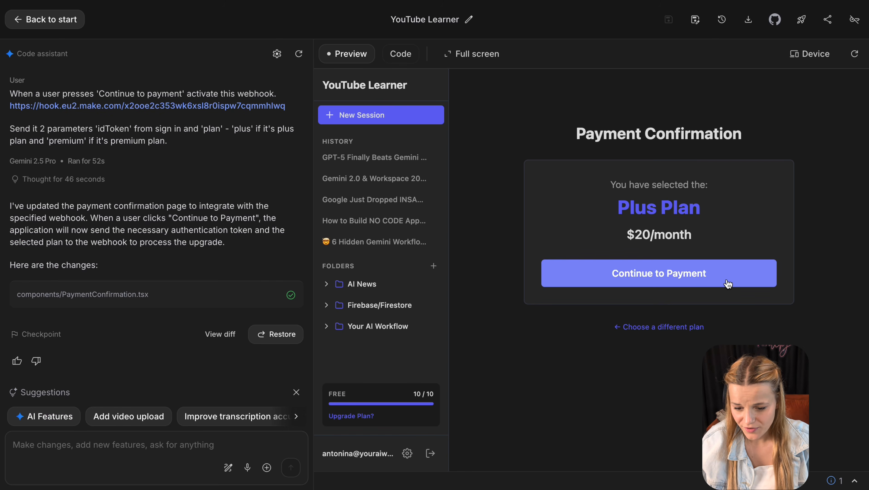
click(674, 280)
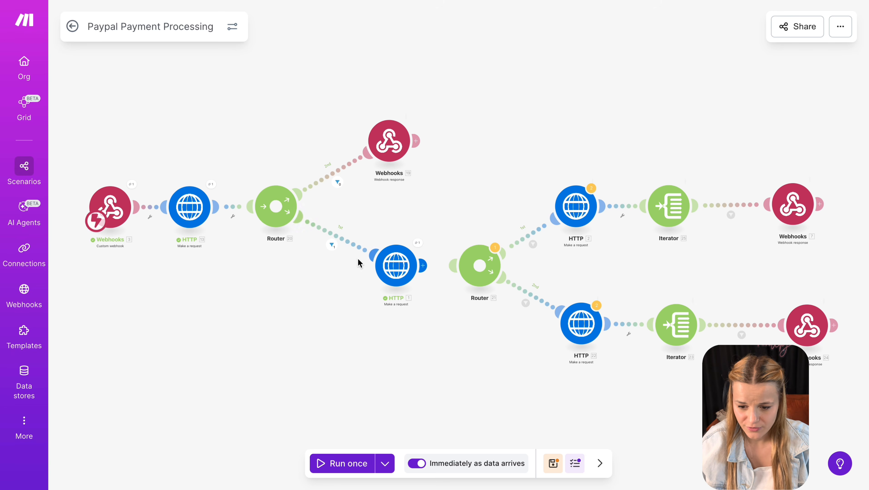
click(332, 246)
click(377, 347)
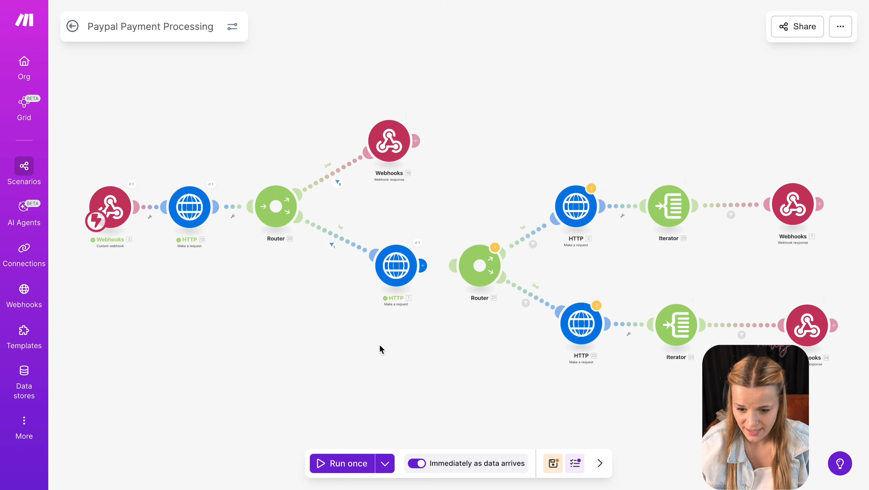
scroll(423, 261, up, 5)
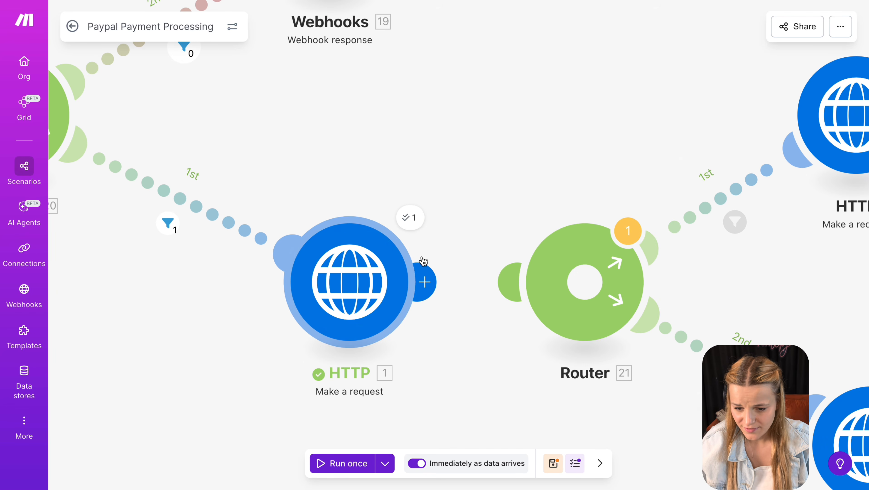
click(412, 220)
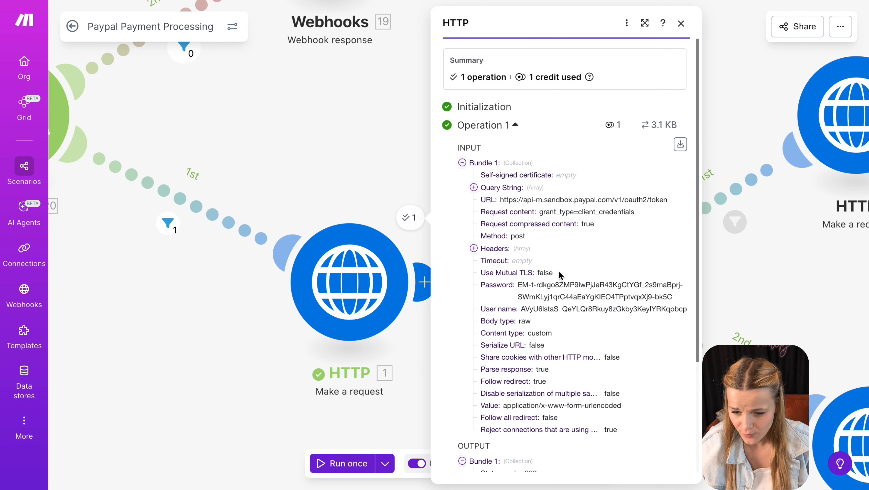
scroll(556, 269, down, 5)
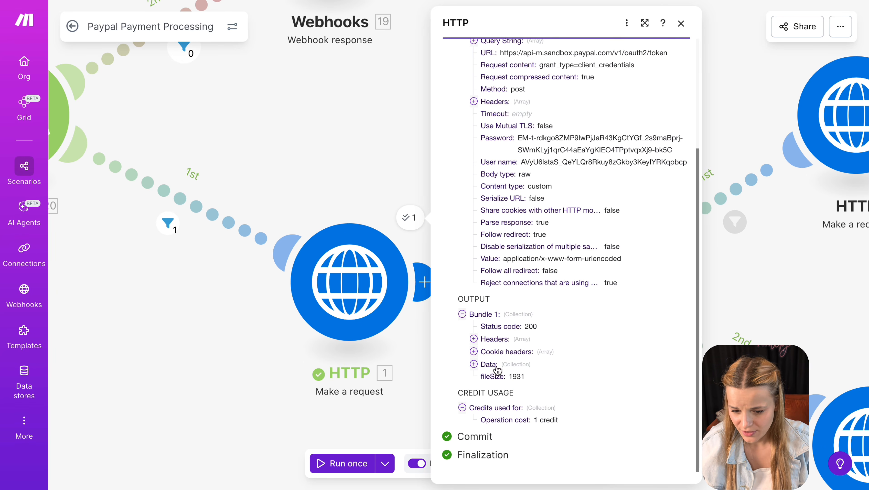
click(473, 364)
double_click(513, 389)
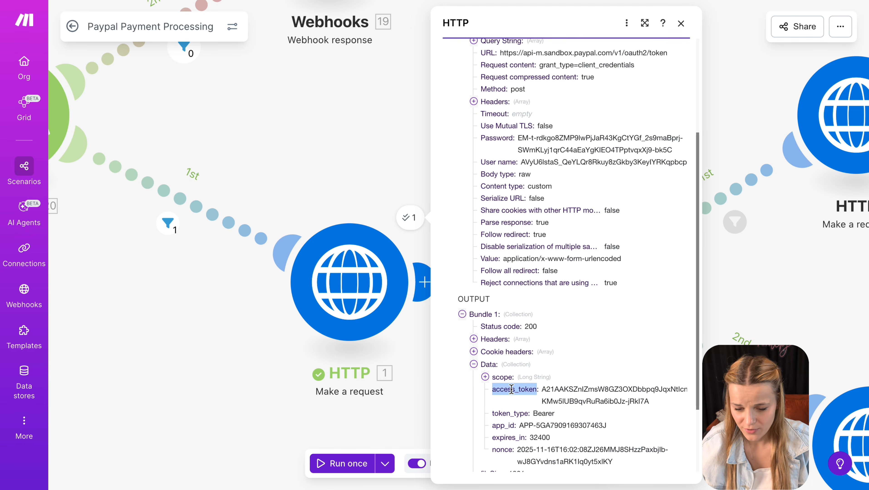
click(792, 309)
drag(517, 287, 426, 283)
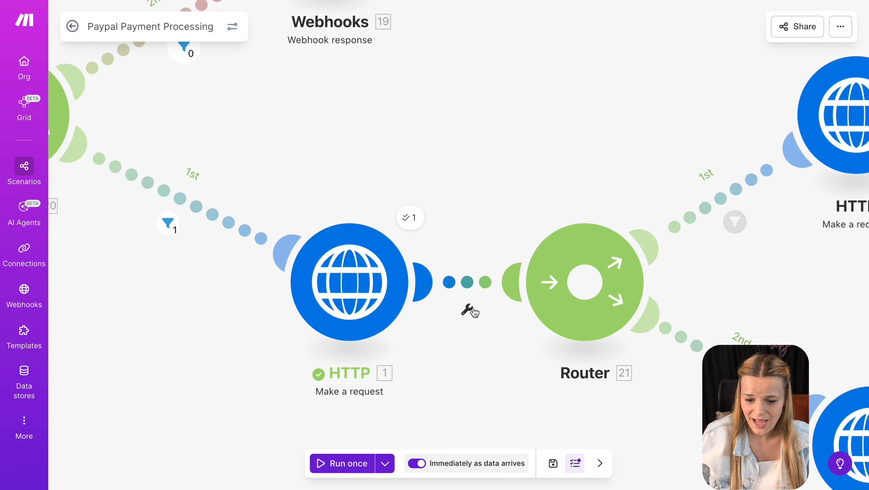
drag(841, 308, 434, 279)
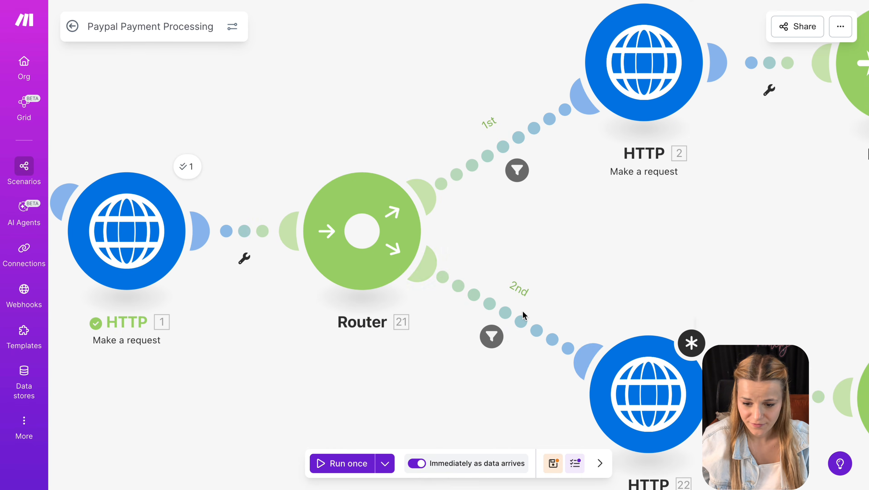
click(516, 174)
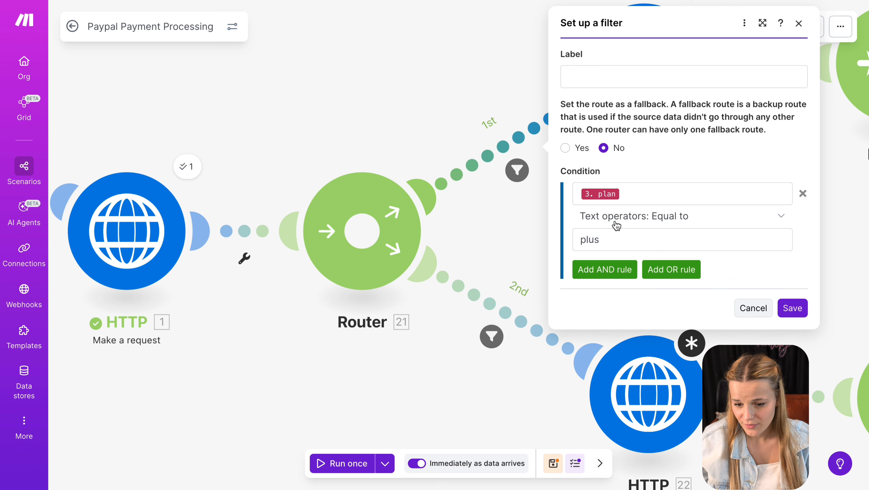
double_click(590, 239)
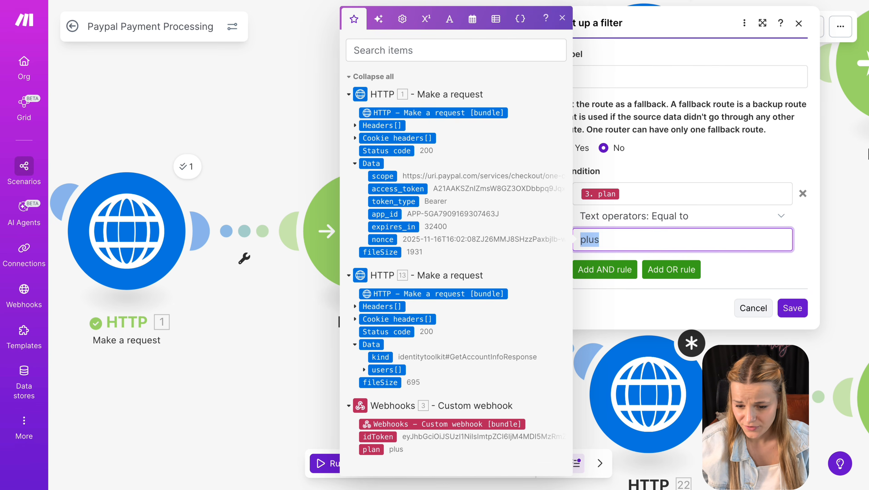
click(772, 358)
click(491, 337)
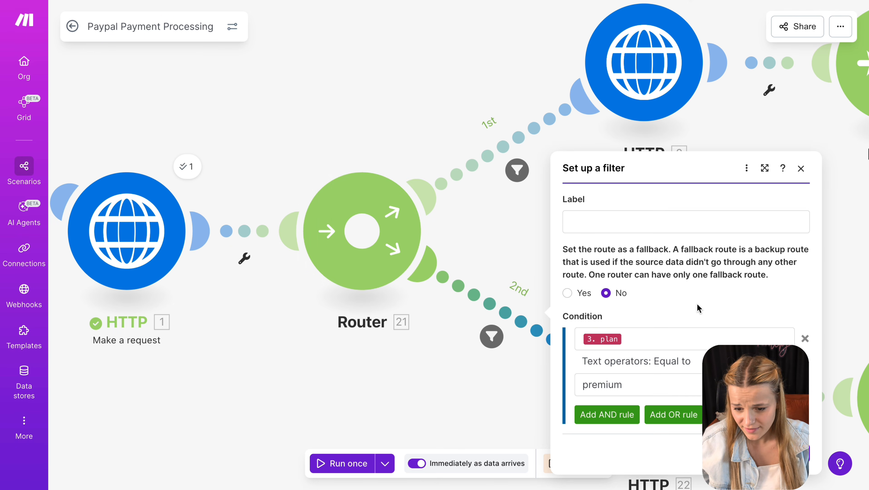
click(671, 332)
click(656, 379)
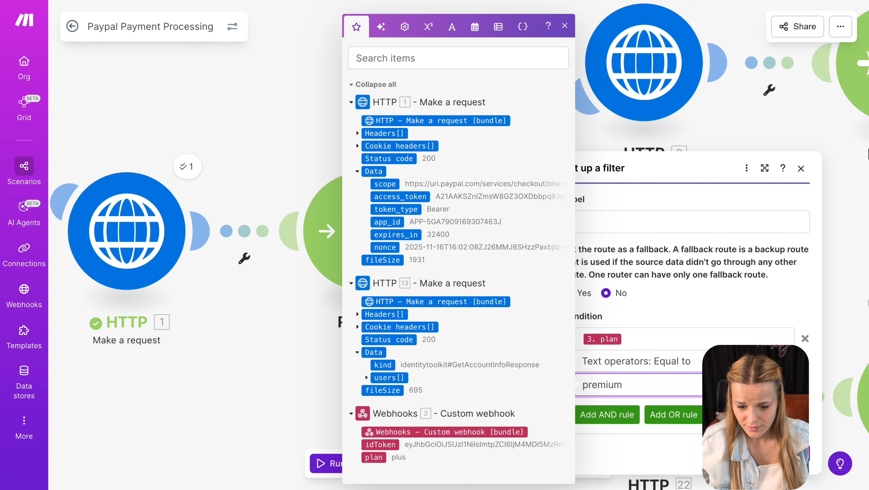
click(835, 290)
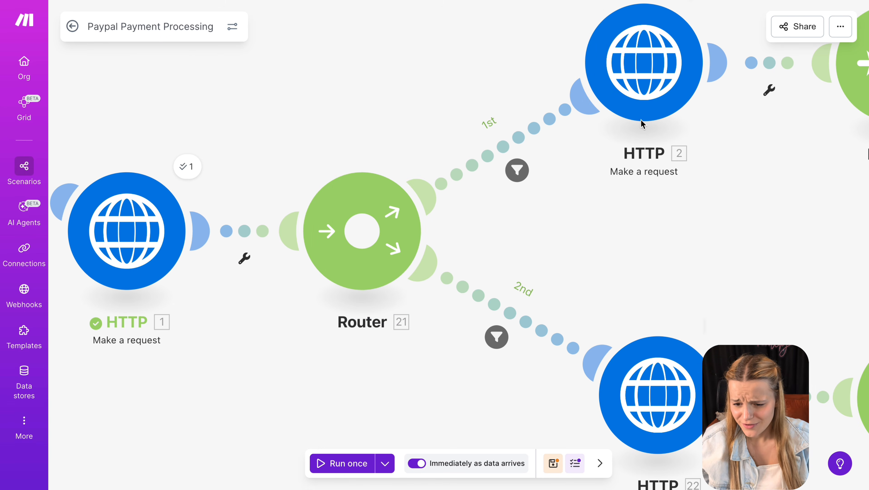
- Review HTTP module 2's subscriptions URL and its access_token Authorization header
click(655, 68)
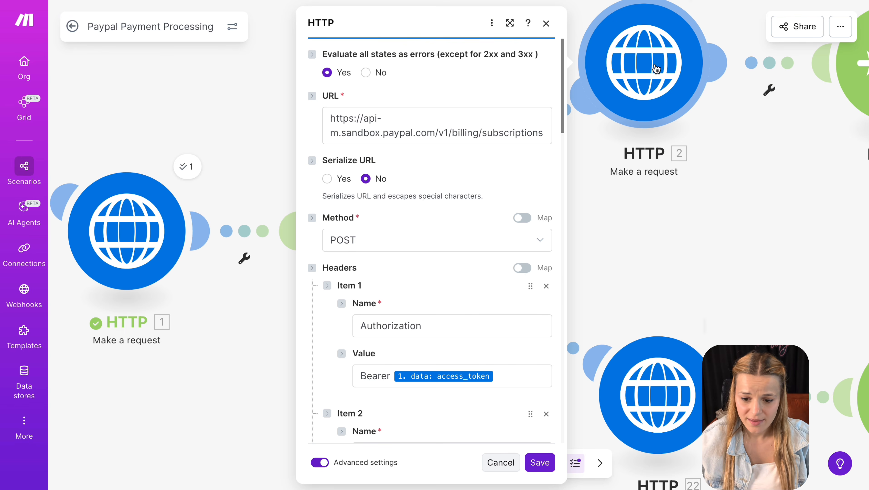
drag(483, 133, 541, 135)
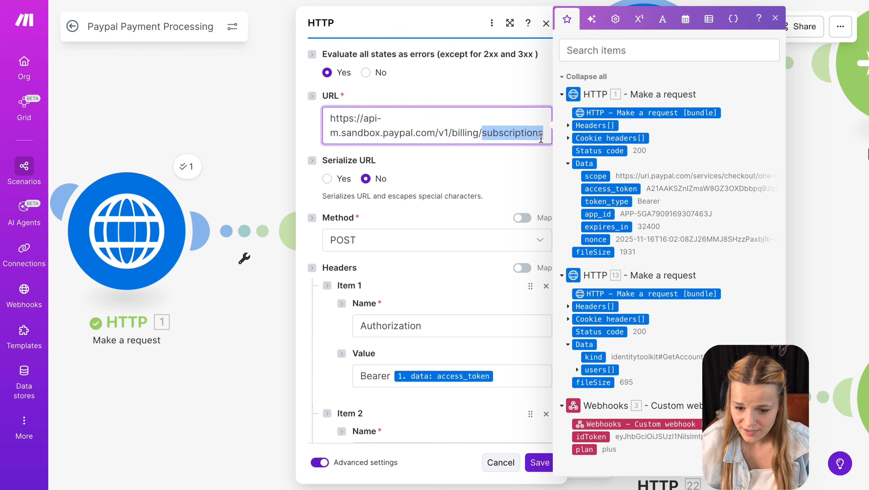
click(493, 183)
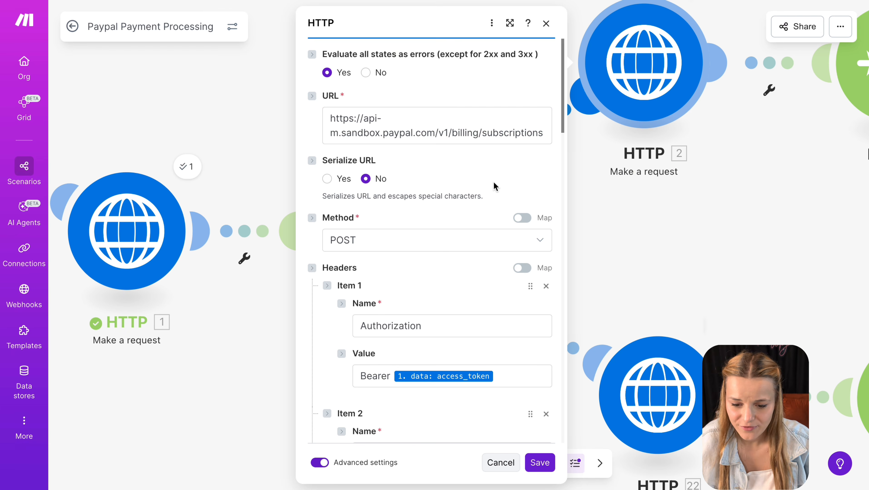
scroll(493, 183, down, 1)
scroll(494, 186, down, 3)
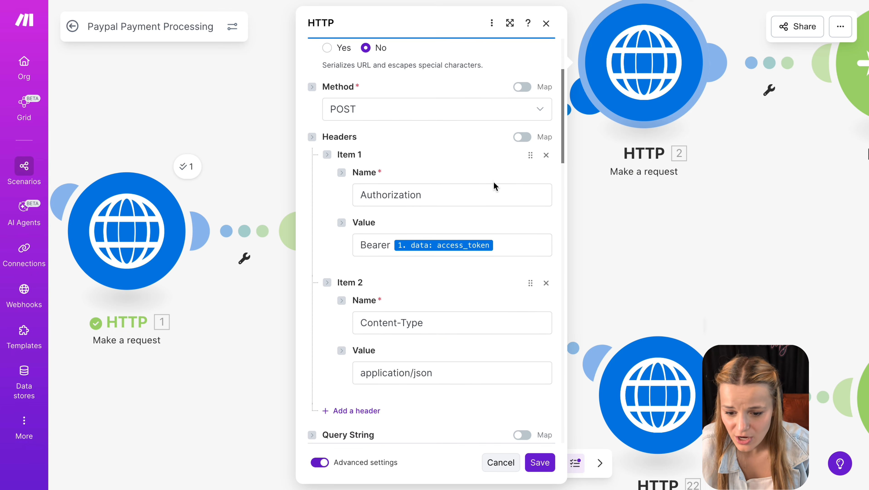
click(503, 234)
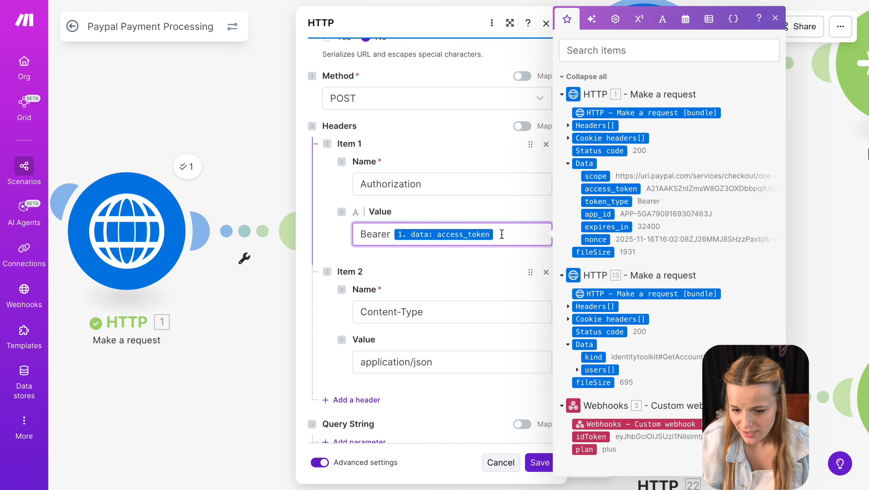
scroll(501, 233, down, 5)
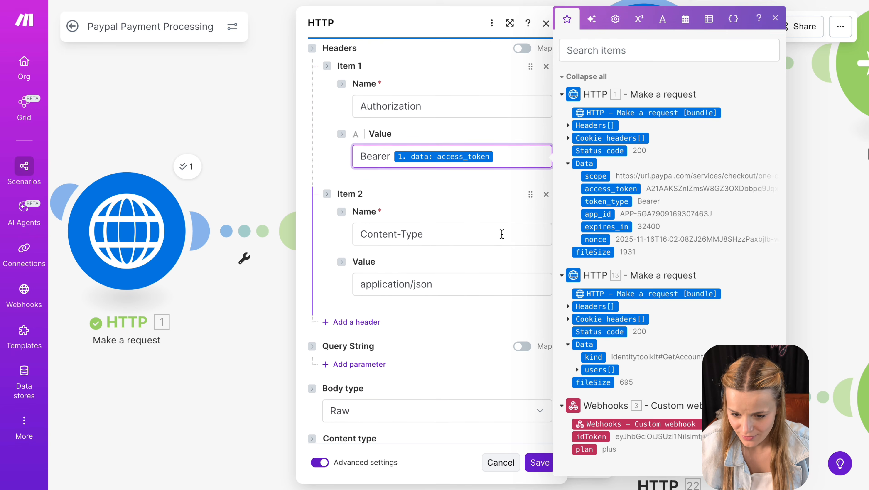
scroll(502, 234, down, 3)
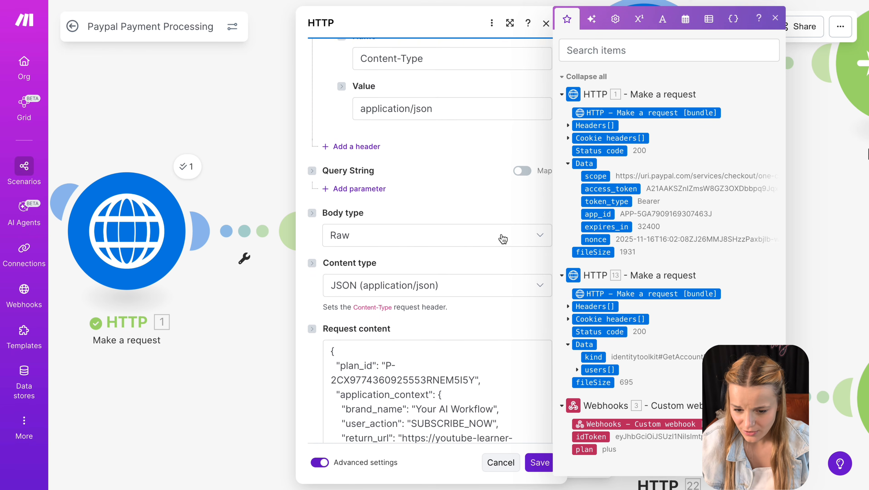
scroll(501, 235, down, 4)
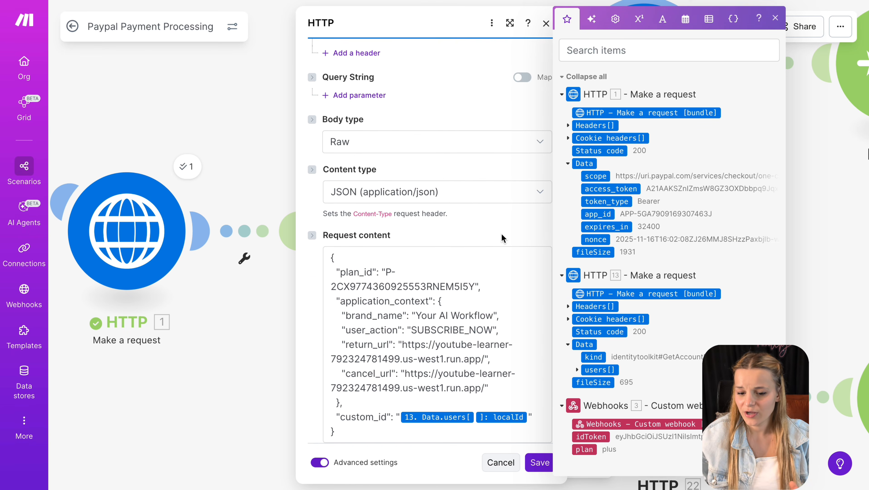
scroll(502, 234, down, 1)
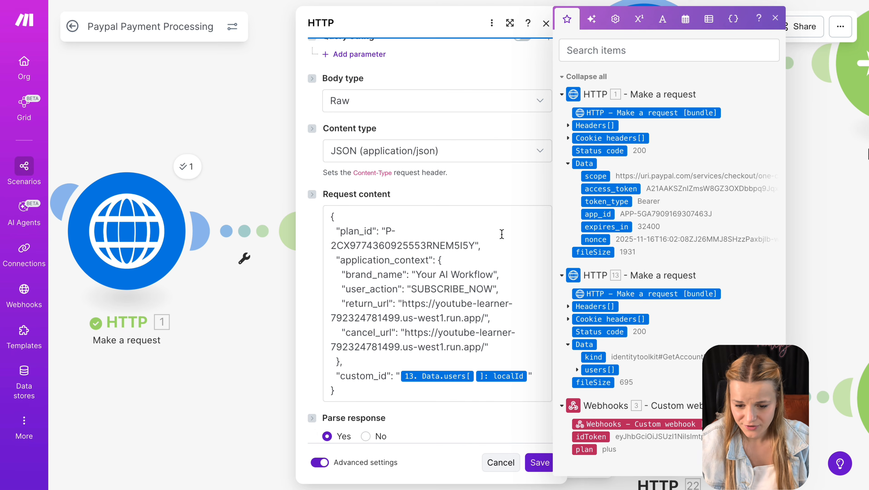
drag(360, 395, 349, 210)
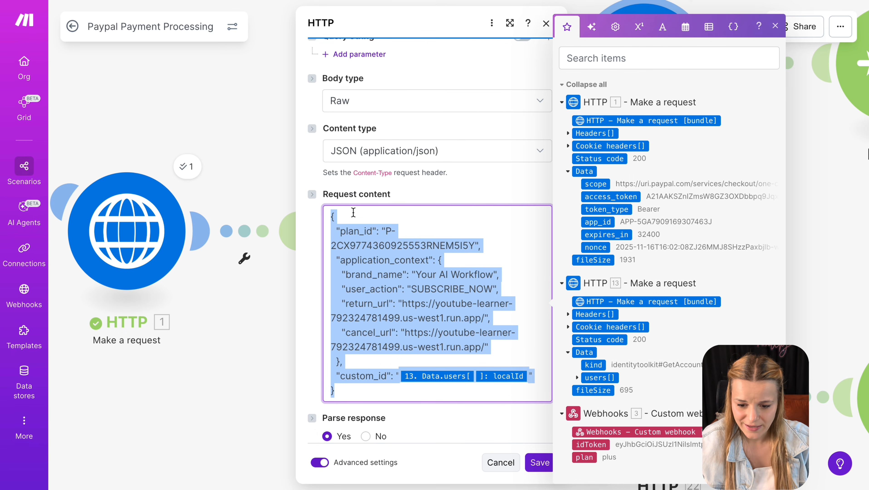
click(386, 232)
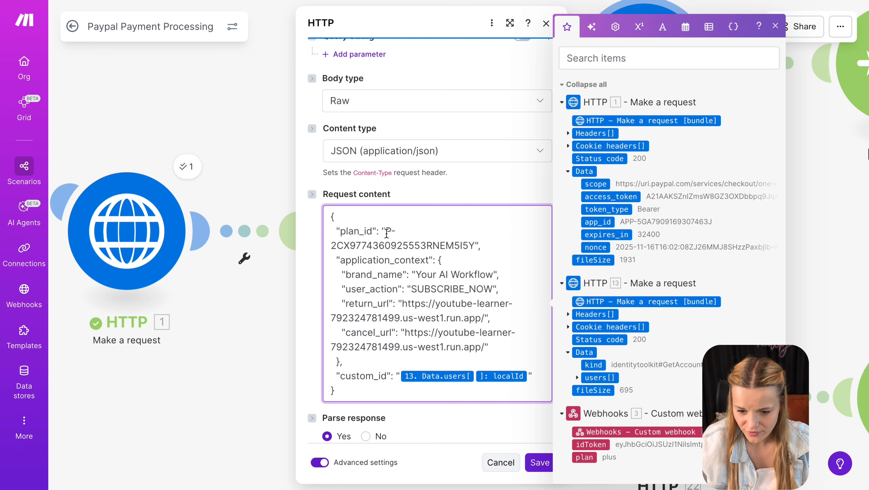
drag(387, 232, 476, 240)
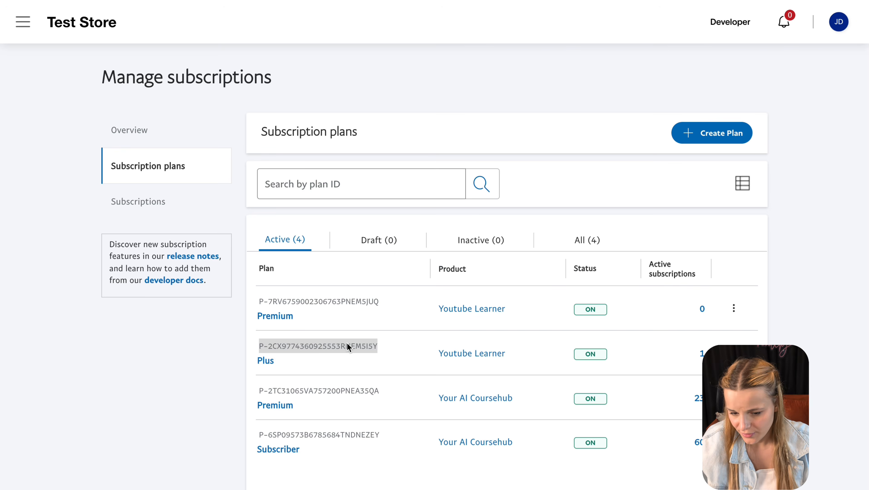
triple_click(348, 342)
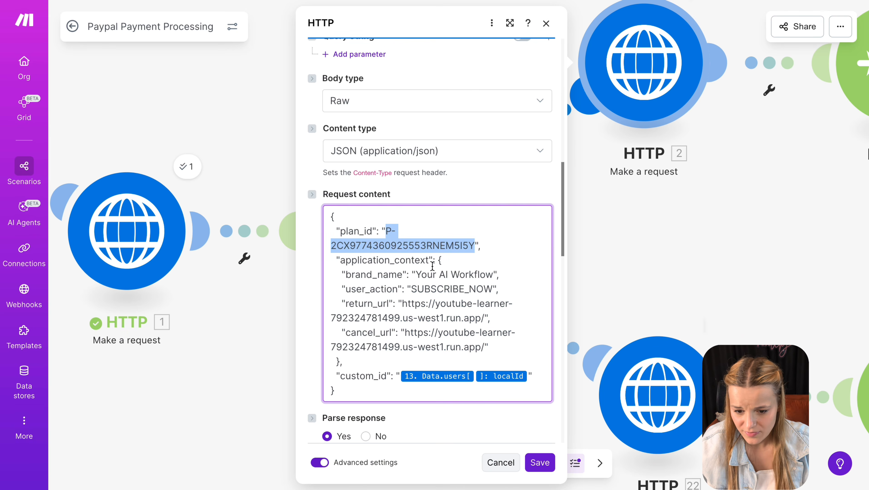
drag(411, 288, 491, 288)
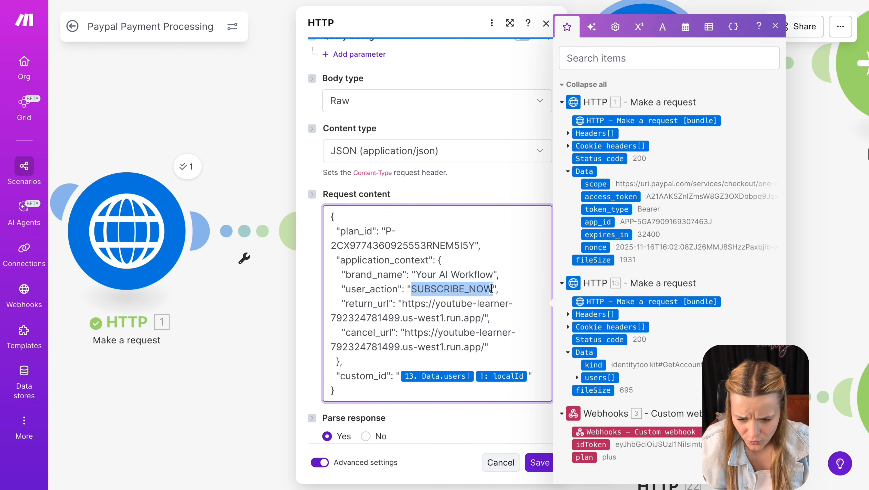
- Review return_url and cancel_url, and deploy the app to 'Backend Apps - Gas and Make', copying its URL
drag(491, 318, 347, 306)
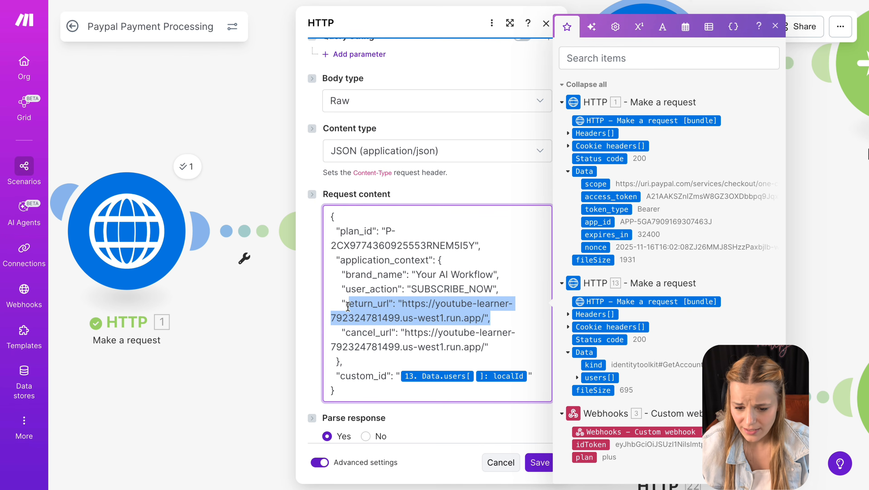
drag(498, 351, 330, 327)
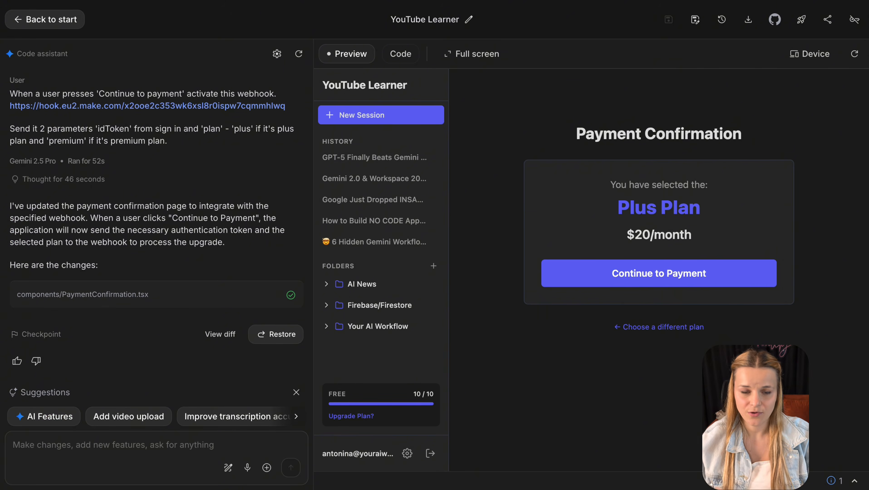
click(801, 20)
click(429, 256)
click(445, 350)
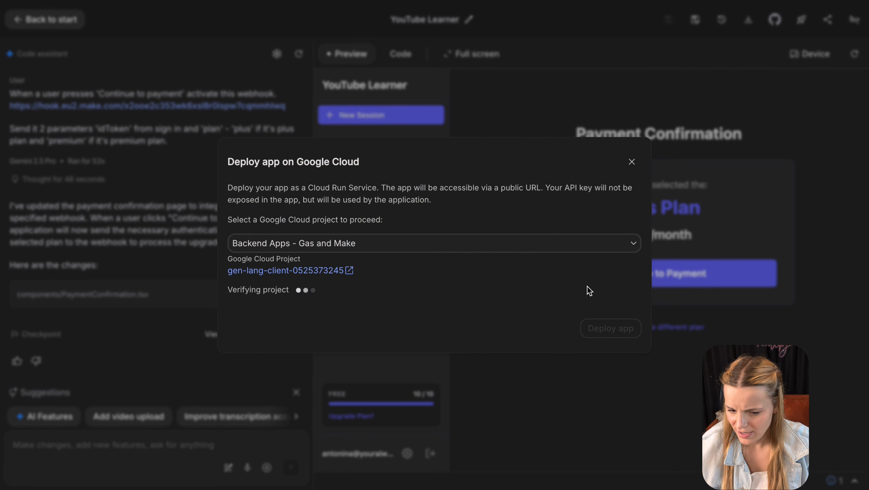
click(465, 223)
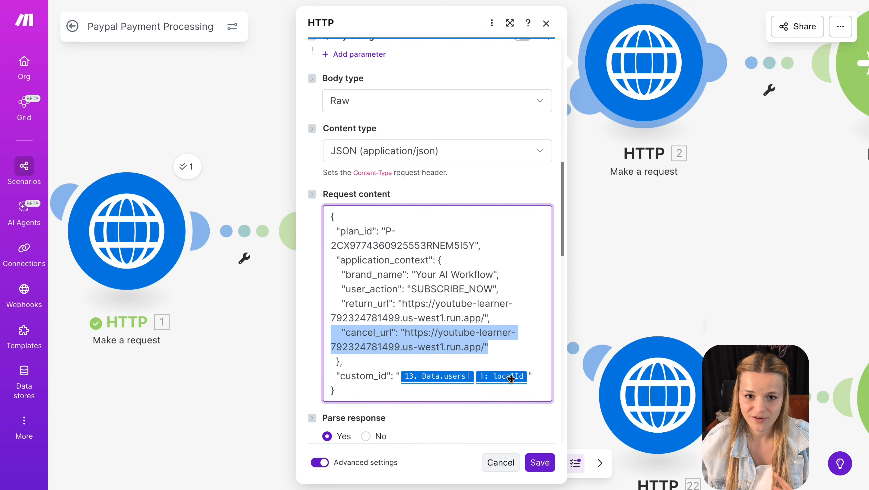
- Map custom_id to HTTP 13's Data.users[] localId and save the module
click(528, 379)
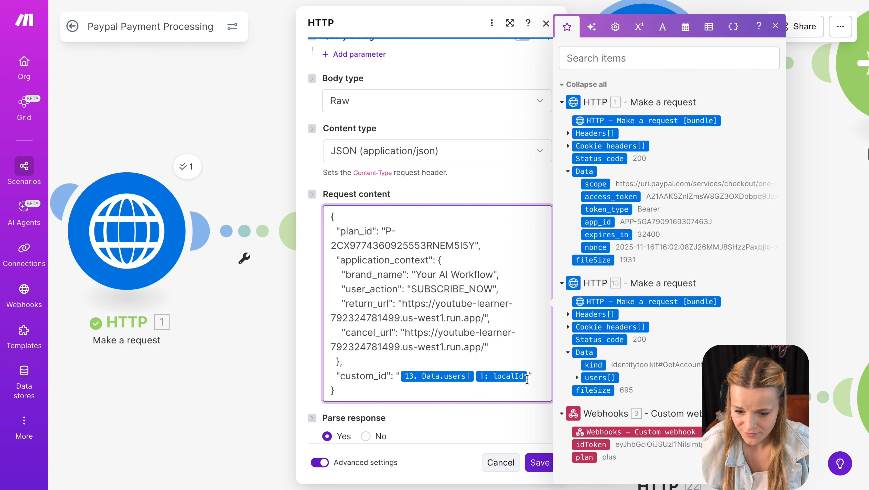
drag(528, 379, 405, 375)
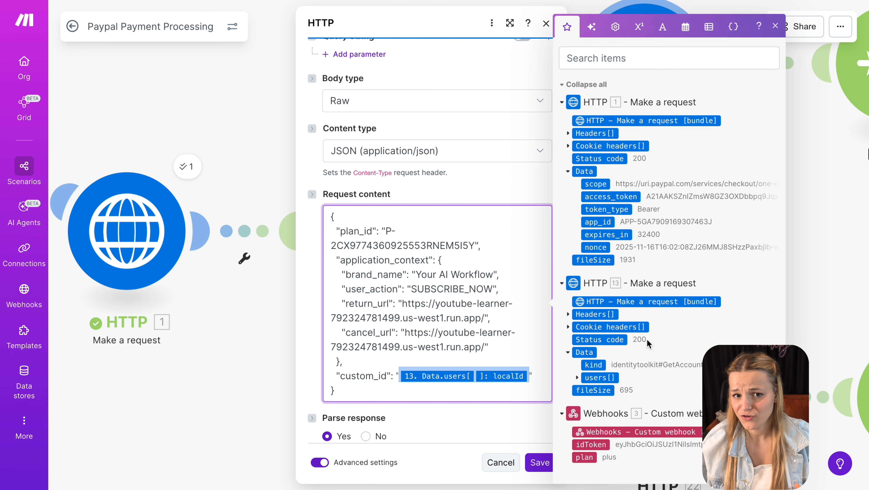
click(577, 379)
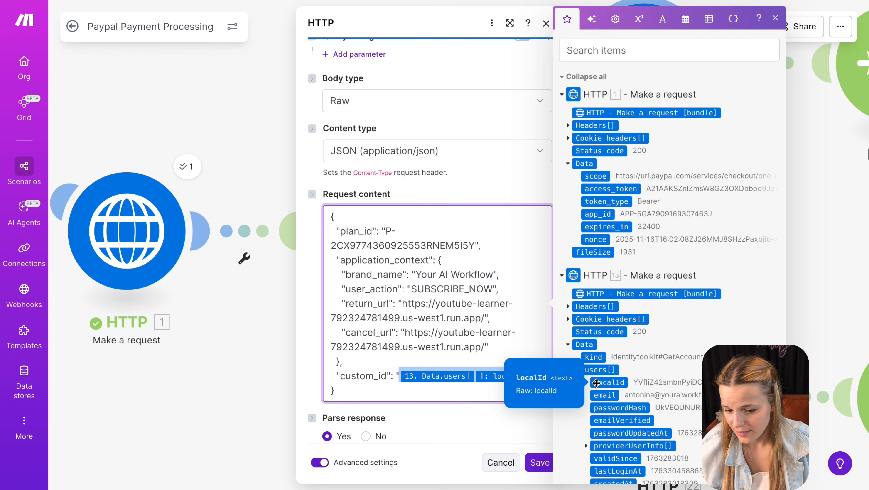
click(493, 386)
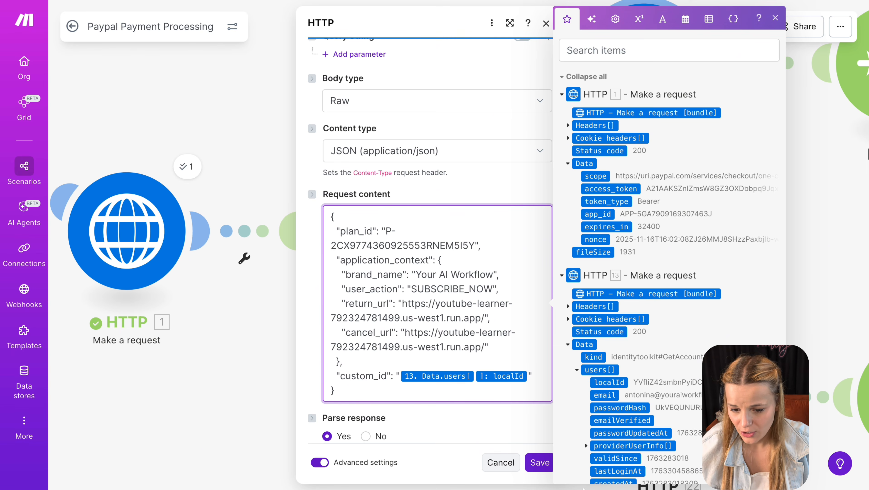
click(539, 463)
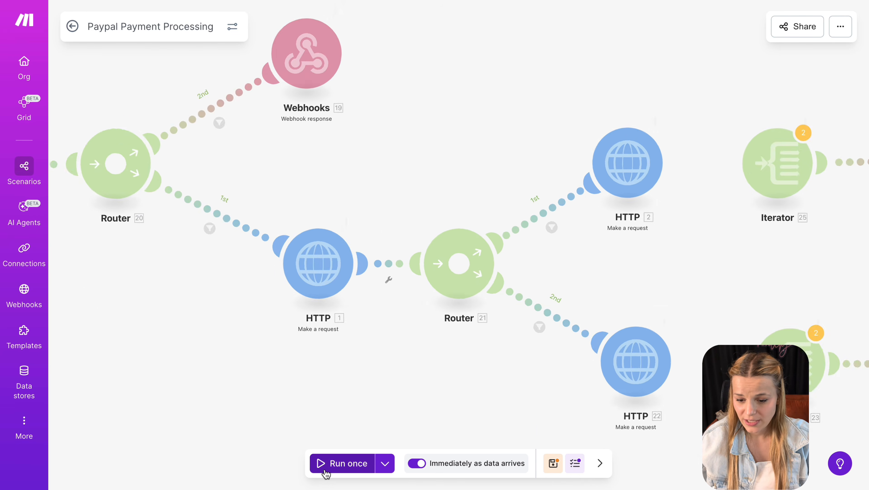
- Run the scenario once and send a payment request from the app
click(325, 471)
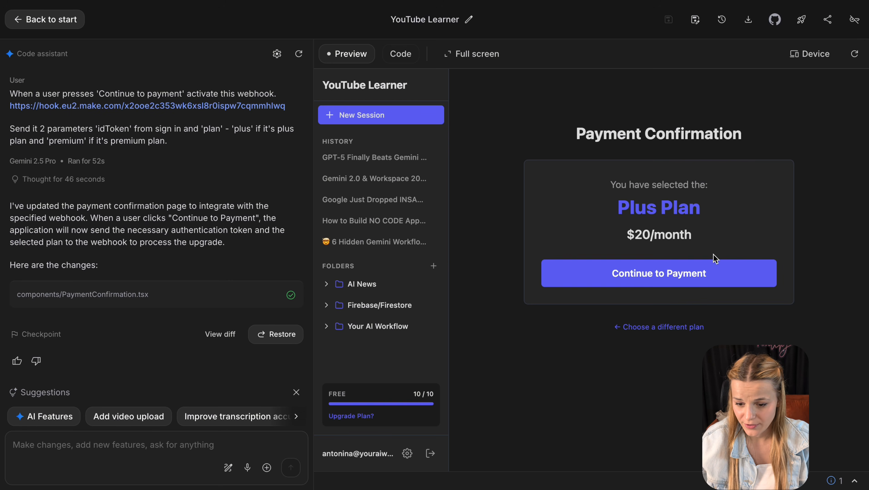
click(716, 272)
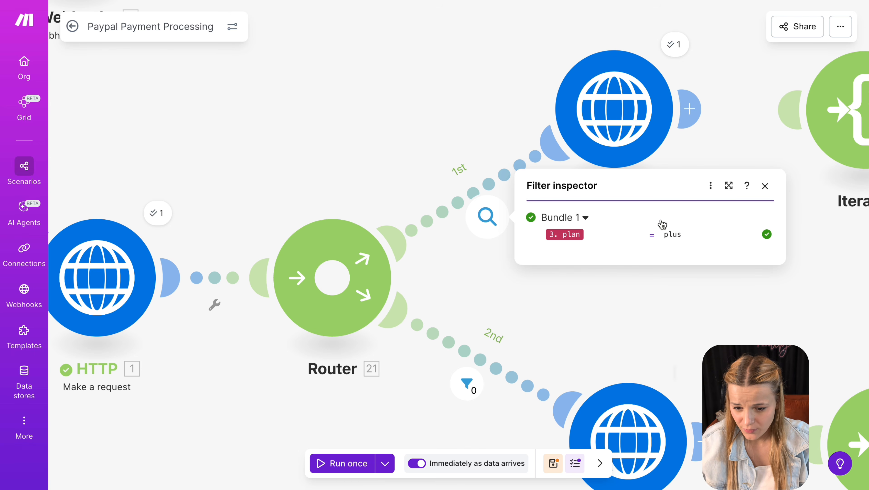
click(657, 363)
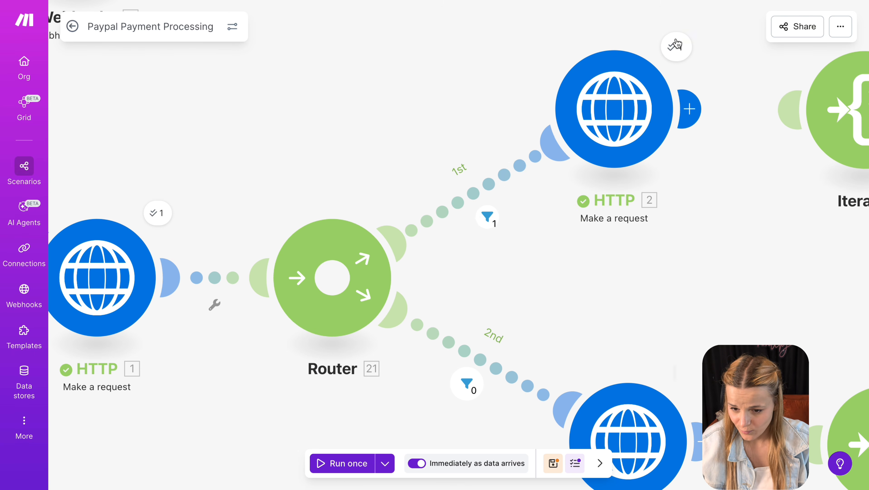
- Find the approve link's href under Data > links > 1 in HTTP 2's output
click(677, 46)
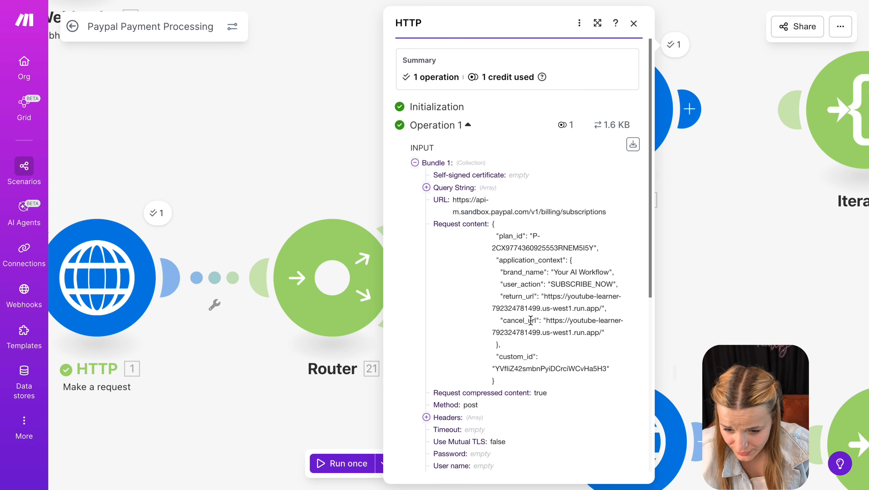
scroll(532, 353, down, 8)
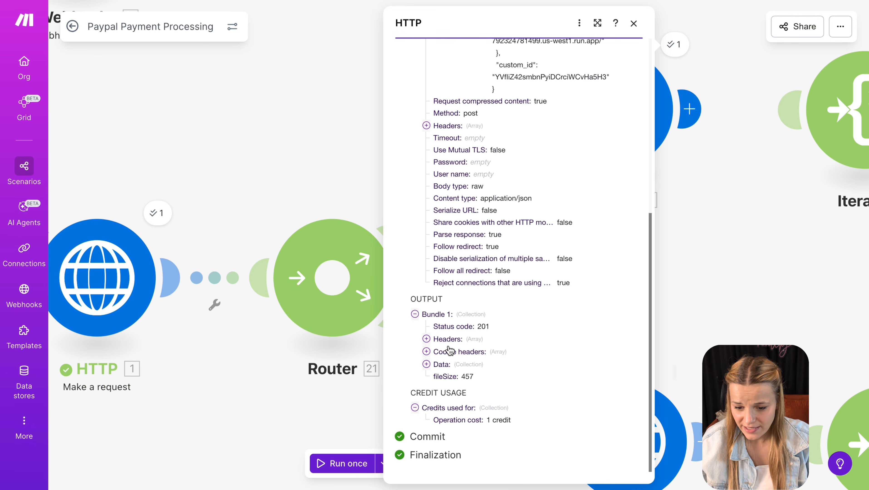
click(427, 364)
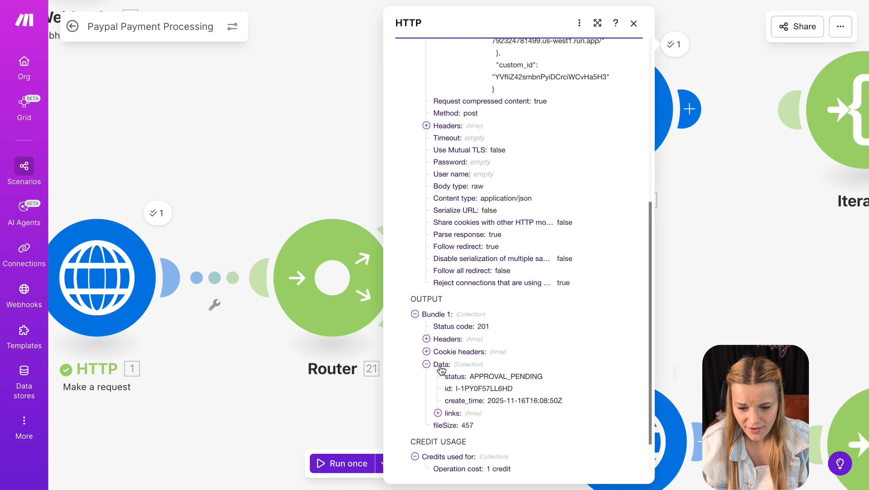
scroll(442, 370, down, 2)
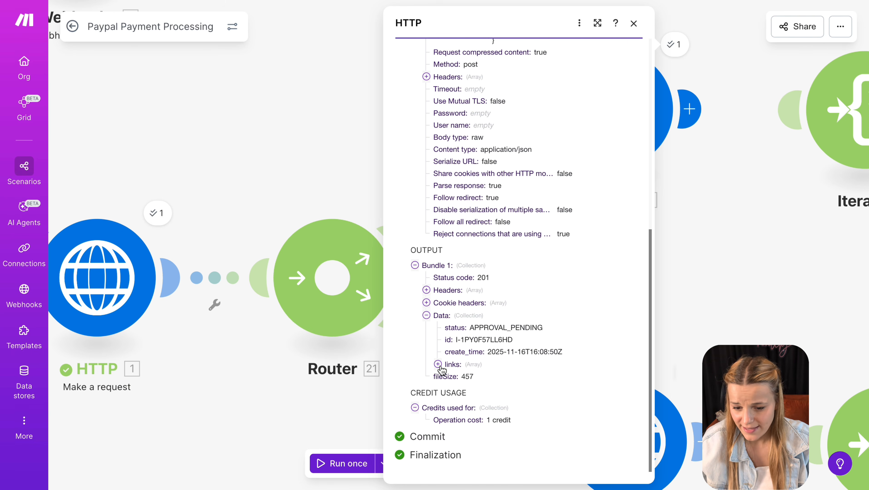
click(439, 364)
scroll(453, 357, down, 1)
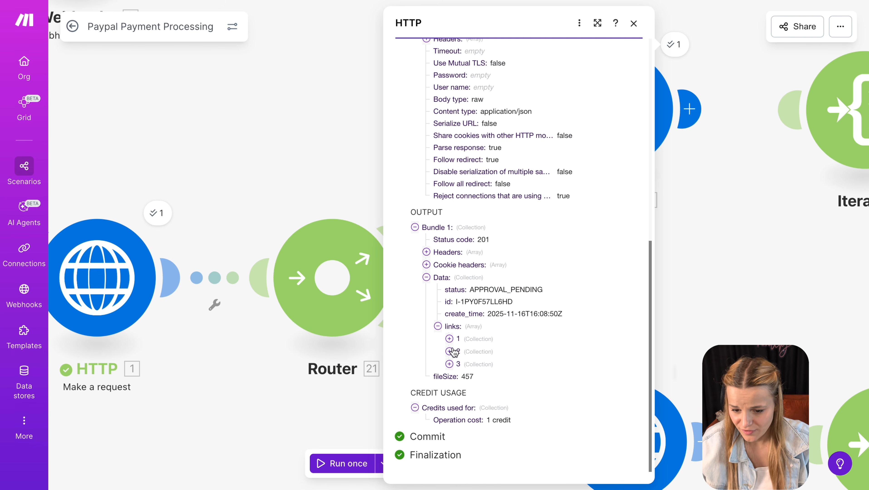
click(450, 339)
double_click(487, 375)
drag(604, 363, 488, 348)
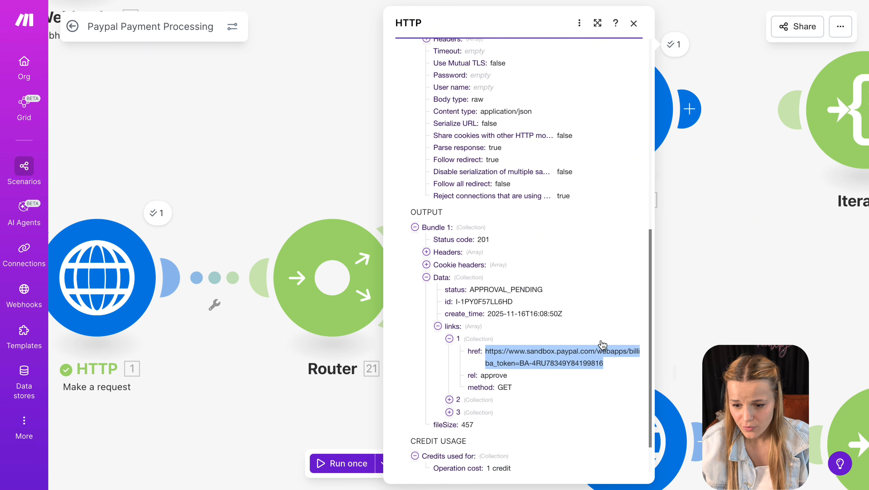
key(Escape)
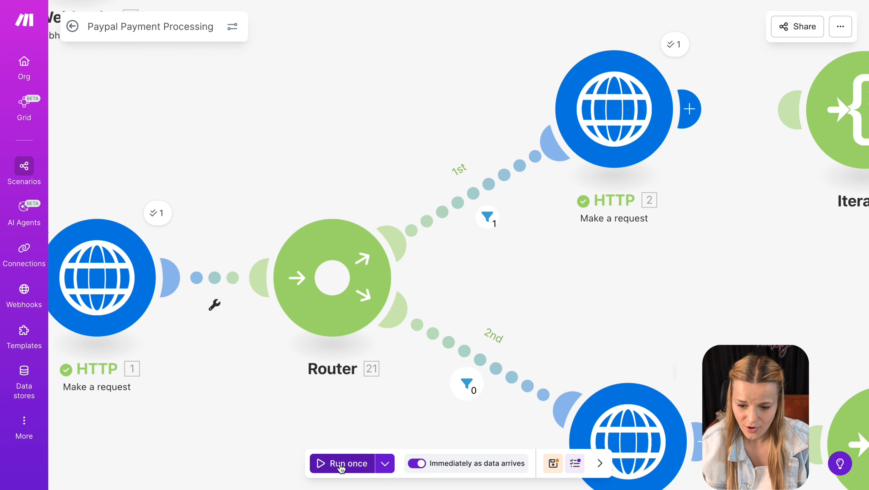
- Run once and connect HTTP module 2 to the Iterator, checking its Array mapping
click(340, 463)
drag(363, 111, 487, 104)
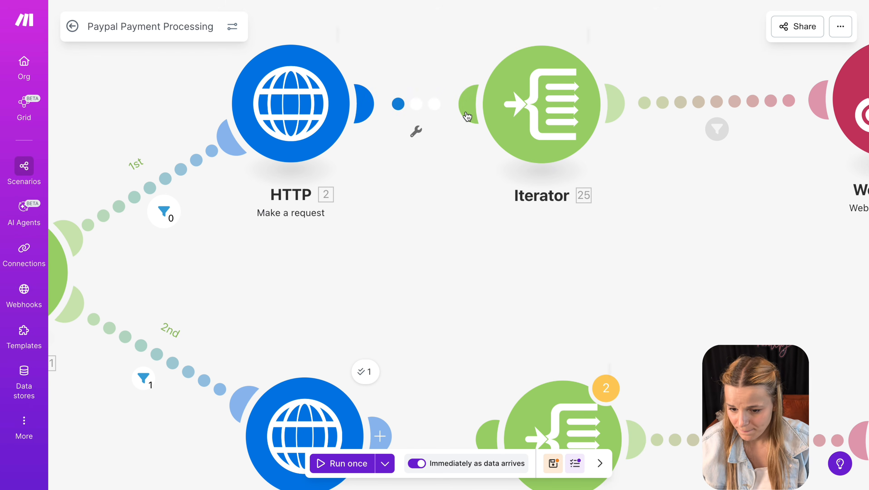
click(556, 121)
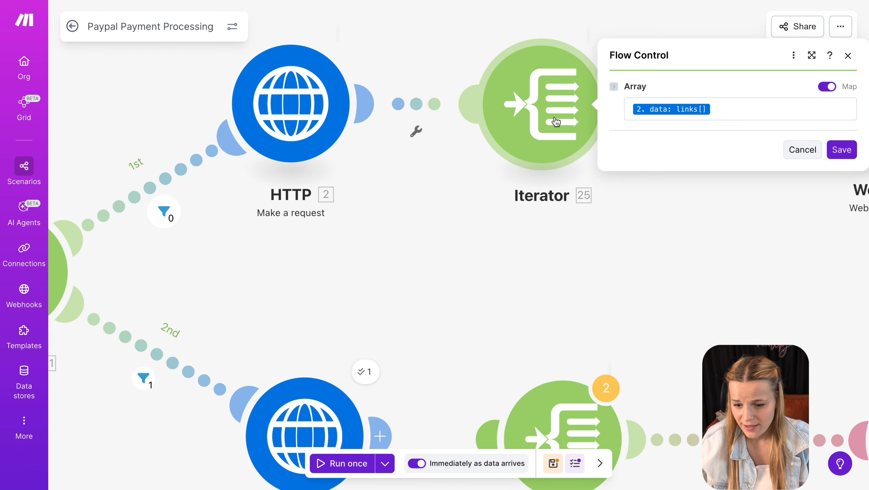
click(742, 111)
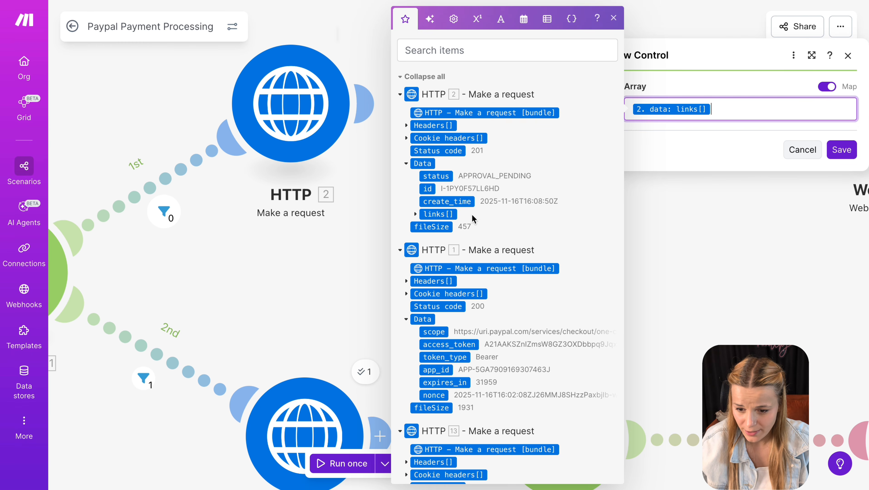
click(801, 278)
- Review the approve filter and the Webhook response returning approval_url
drag(800, 278, 523, 285)
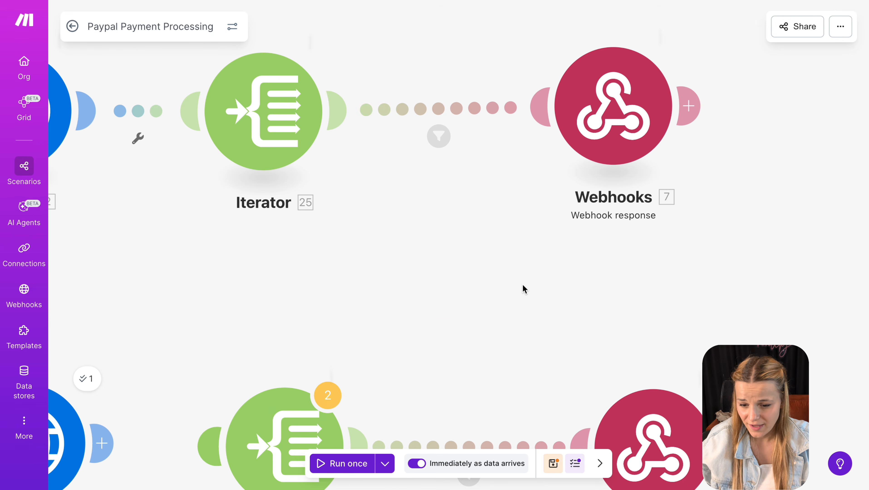
click(438, 141)
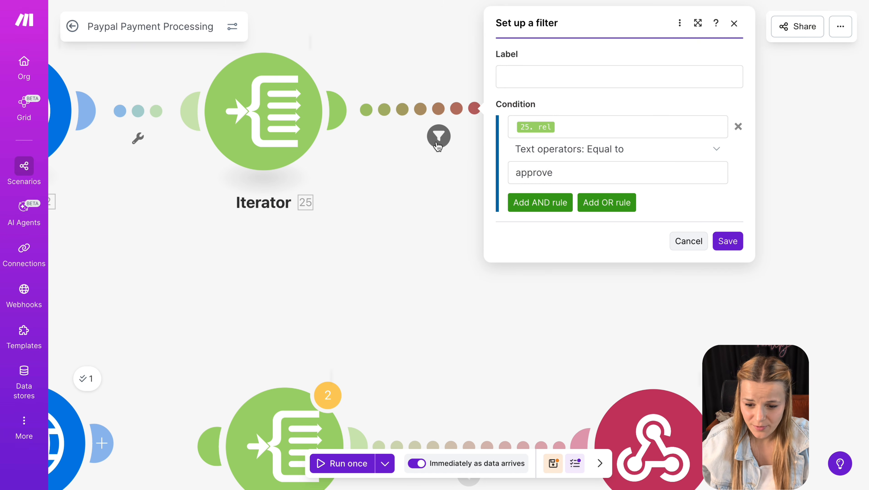
click(576, 130)
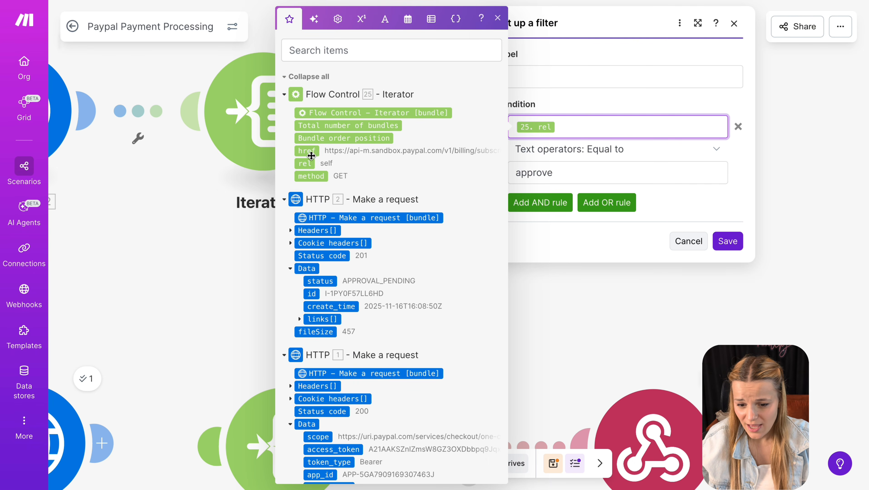
click(630, 309)
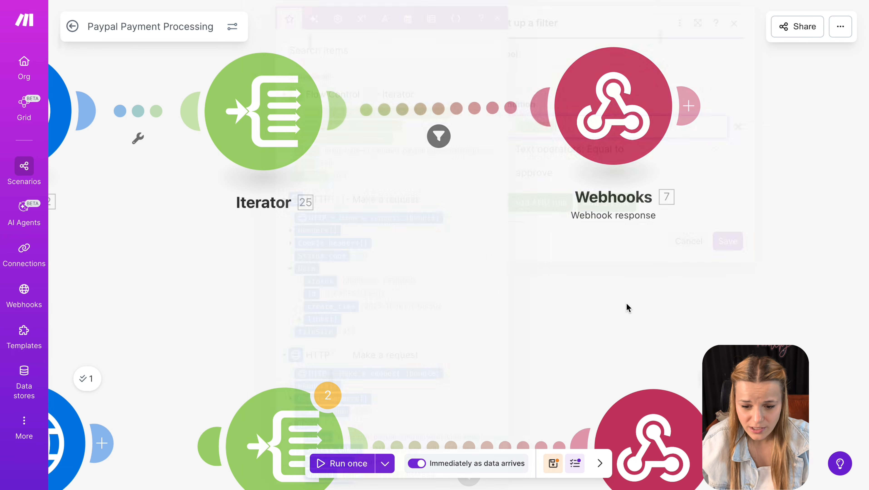
click(603, 125)
drag(467, 142, 269, 144)
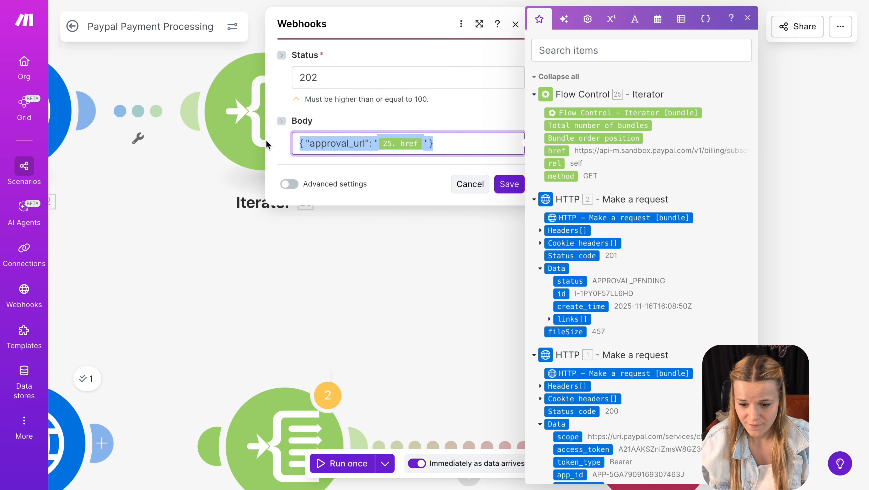
click(298, 300)
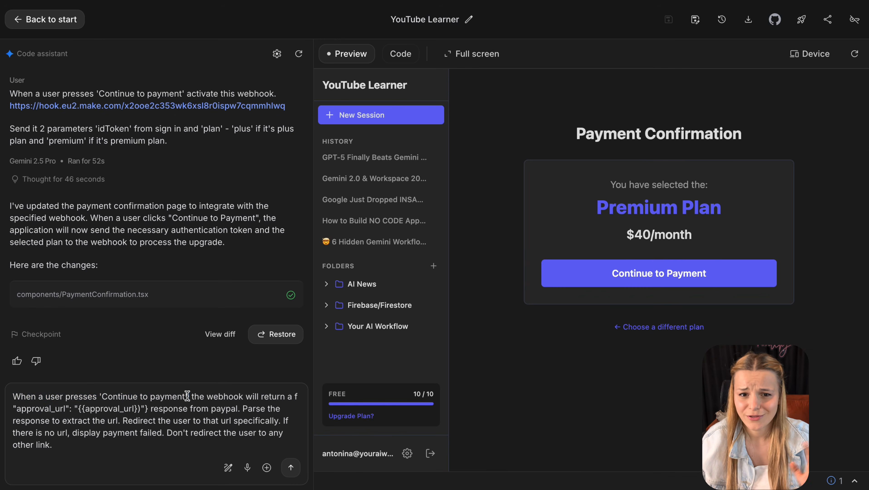
drag(189, 396, 1, 388)
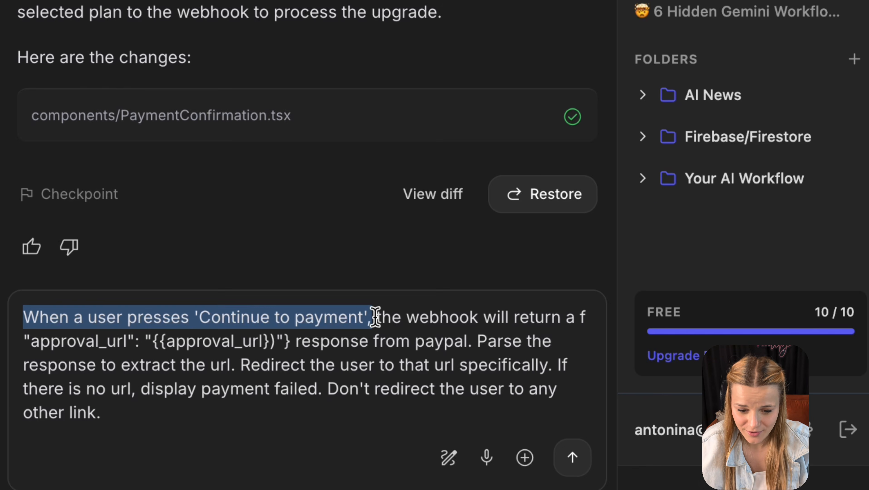
- Check the prompt's approval_url extraction, redirect and 'payment failed' fallback, then send it to Gemini
drag(375, 317, 467, 342)
click(34, 343)
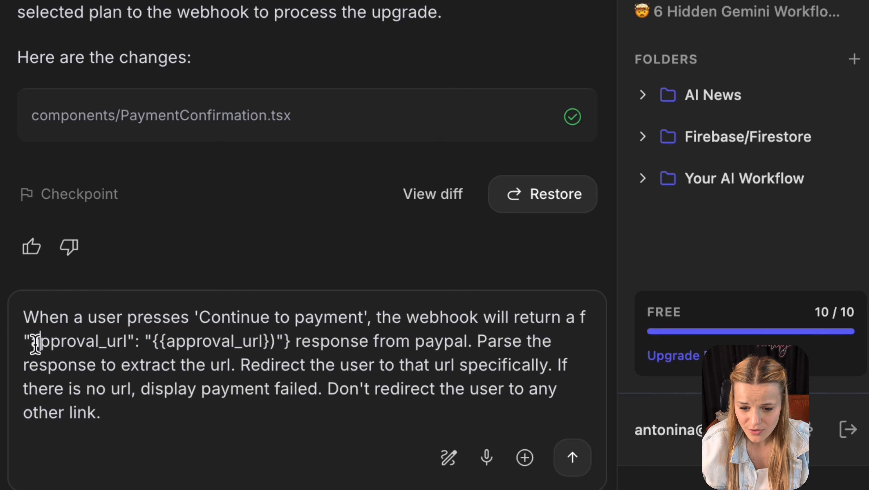
drag(32, 342, 127, 341)
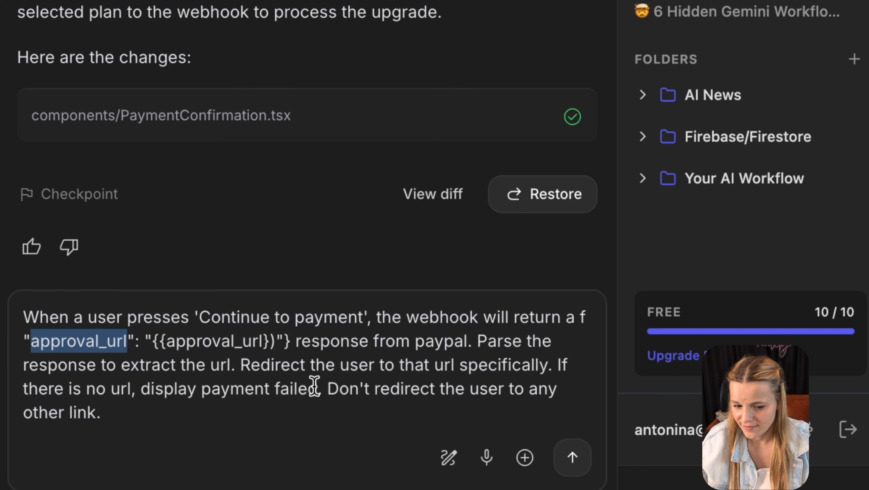
click(233, 363)
drag(481, 341, 235, 367)
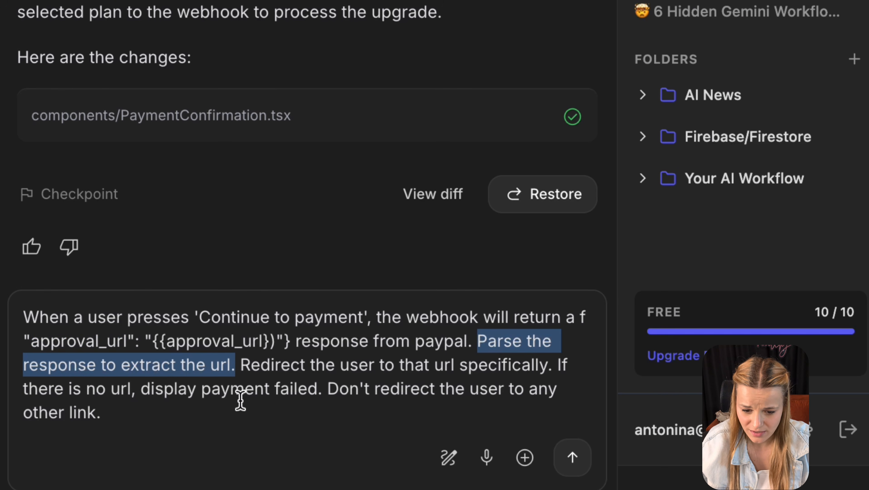
click(240, 365)
drag(240, 365, 554, 362)
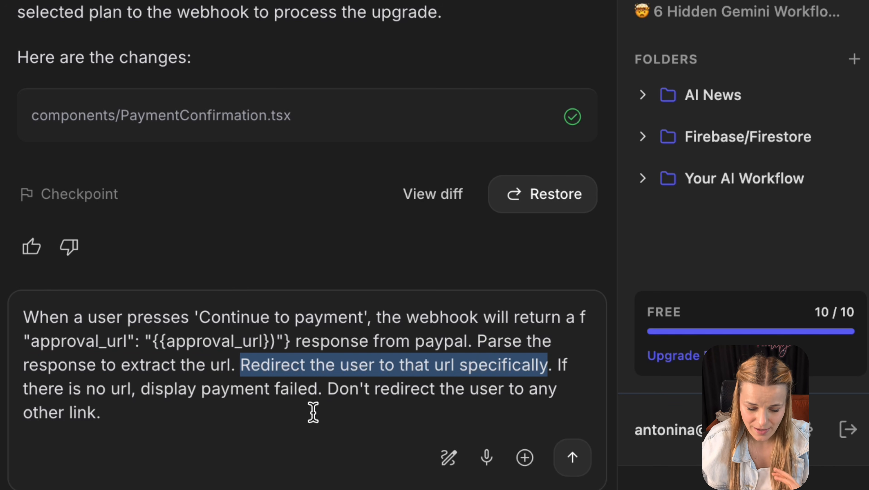
drag(325, 389, 559, 361)
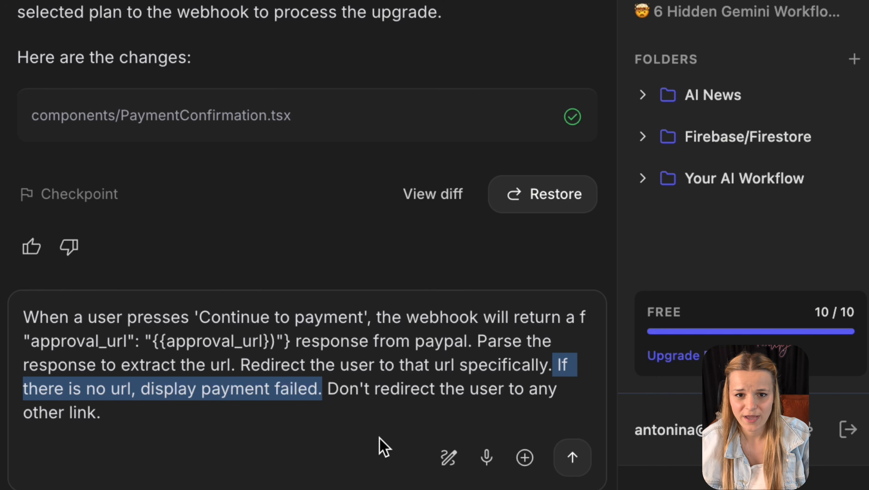
click(371, 412)
click(572, 458)
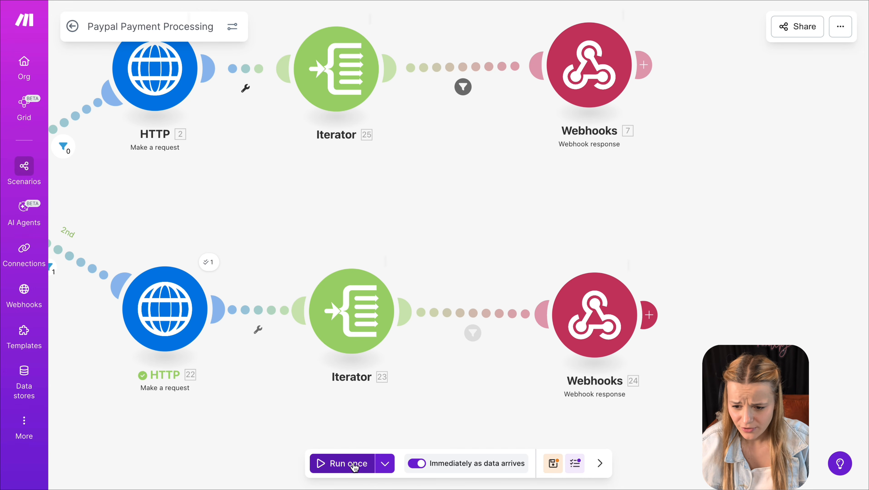
- Run the Make.com scenario once, then choose a plan and continue to payment in the app preview
click(352, 466)
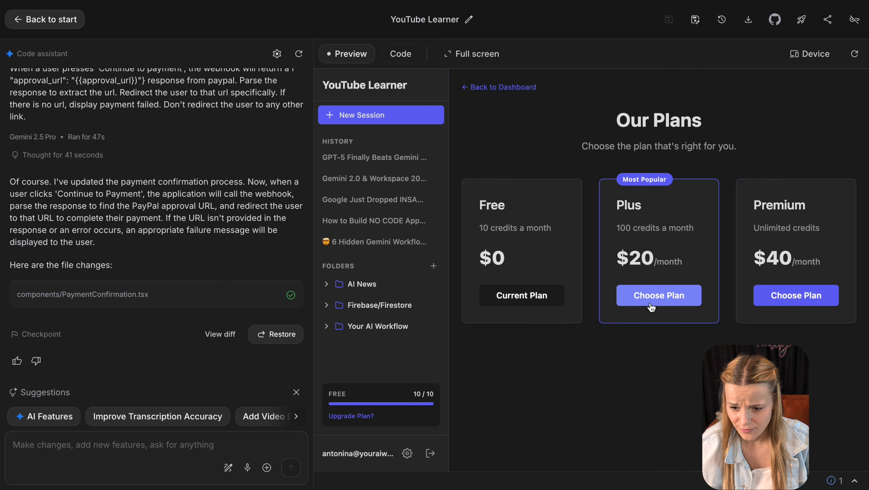
click(640, 405)
click(709, 273)
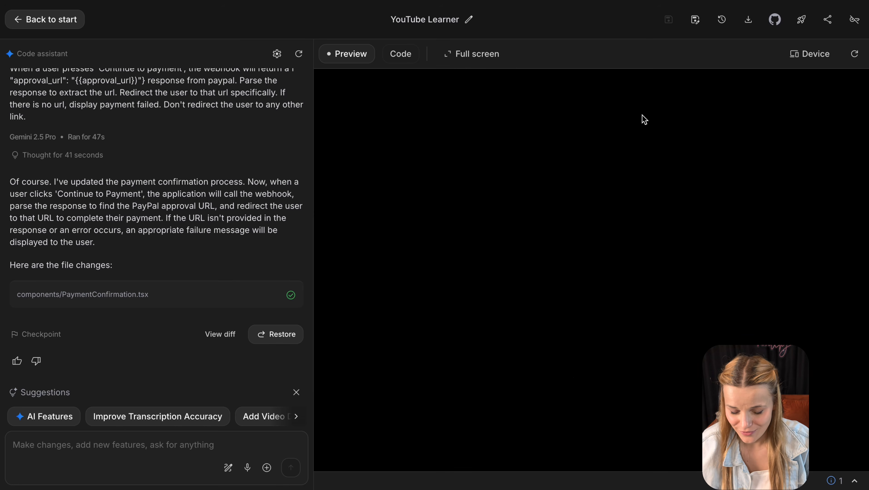
- Open the deployed Cloud Run app, pick the $20/month Plus plan, and continue to payment
click(801, 20)
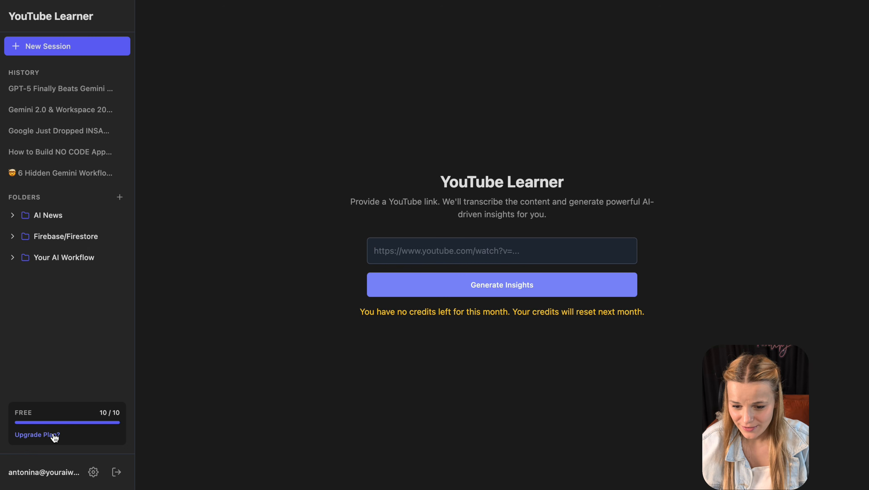
click(53, 435)
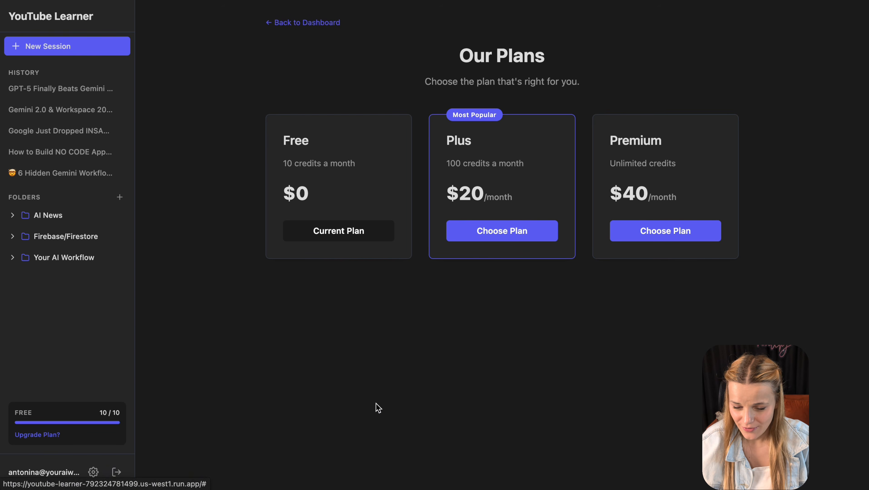
click(495, 231)
click(520, 203)
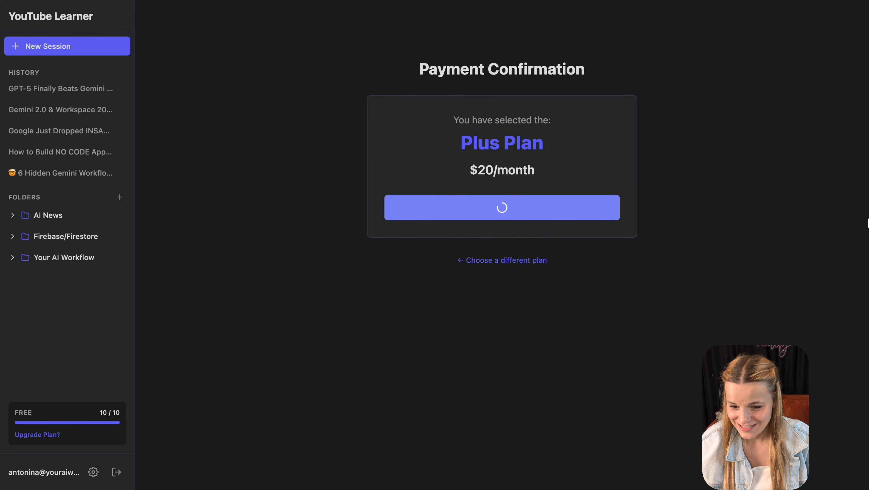
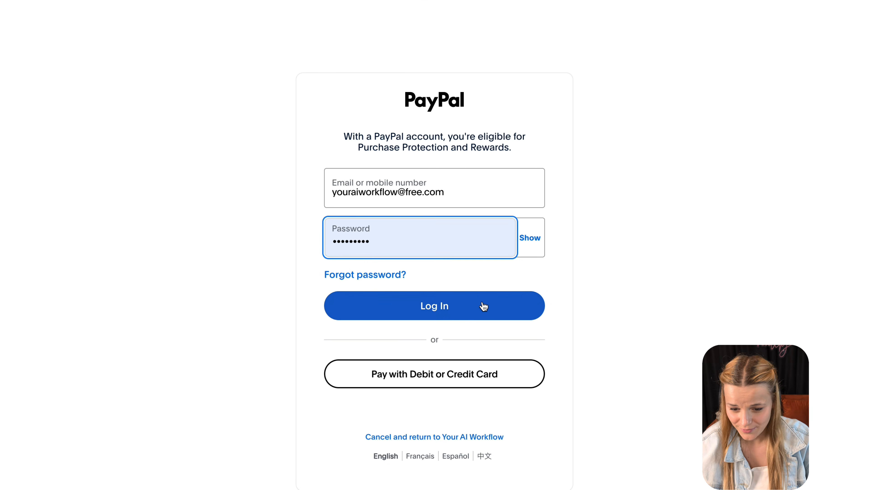
- Log in as the sandbox buyer and approve the $20 USD subscription using the selected bank
click(483, 304)
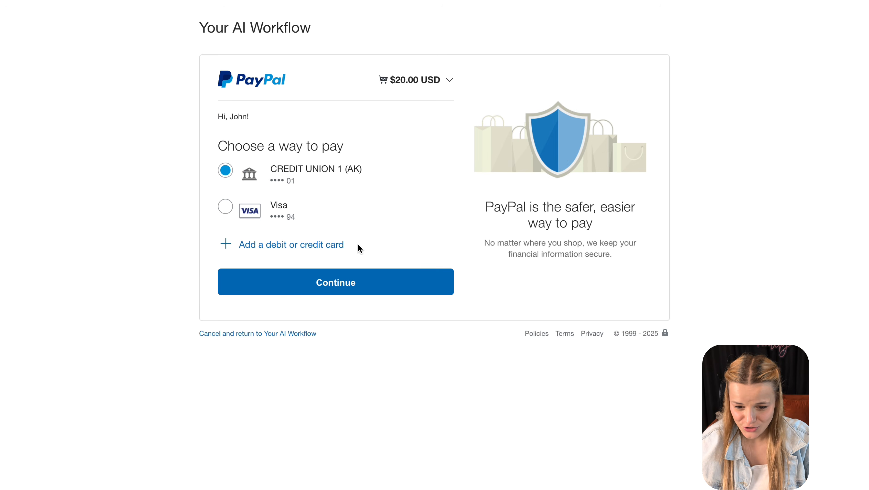
click(370, 293)
click(358, 373)
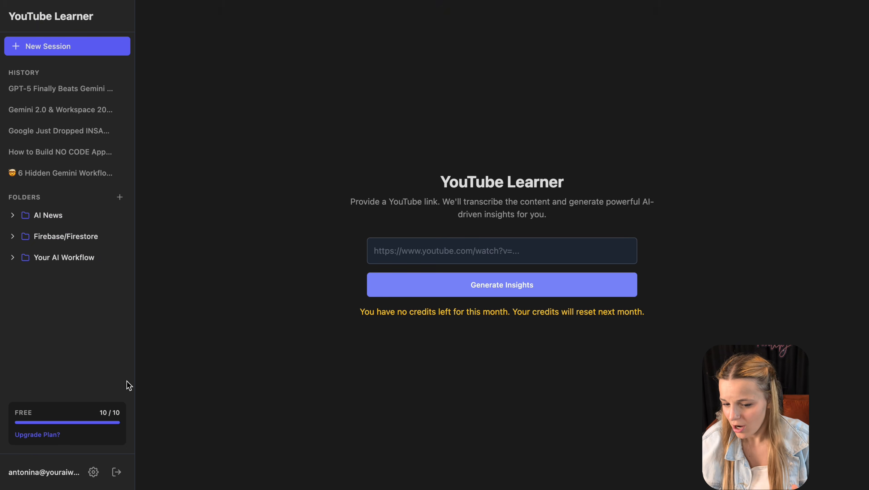
drag(41, 414, 2, 414)
click(298, 206)
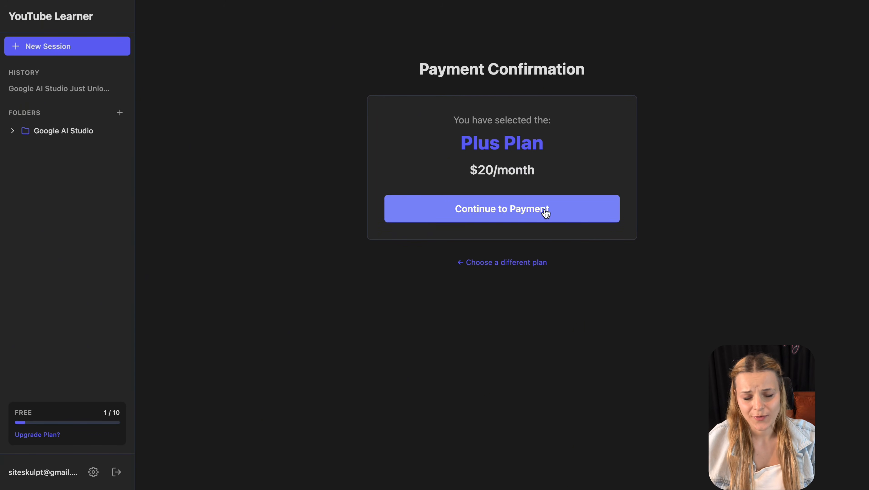
- Continue to payment for the Plus plan from the Payment Confirmation page
click(545, 211)
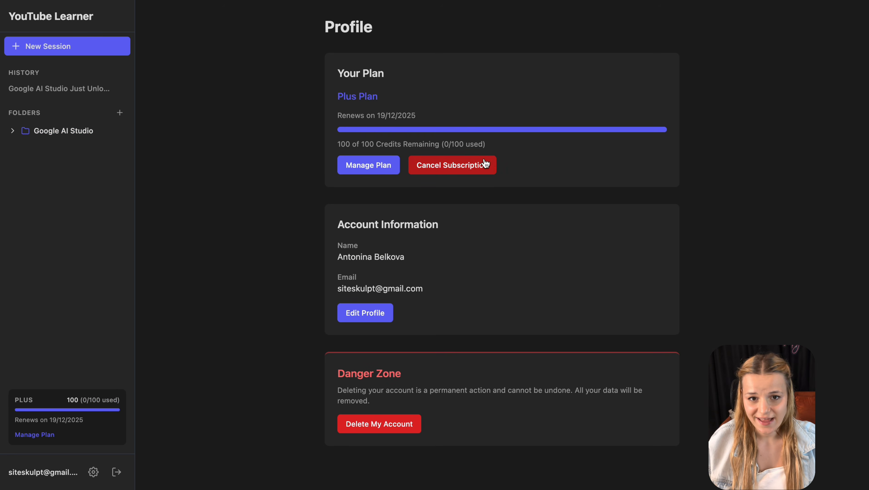
- Cancel the Plus subscription and confirm the Firestore status field now reads CANCELLED
click(481, 164)
click(547, 289)
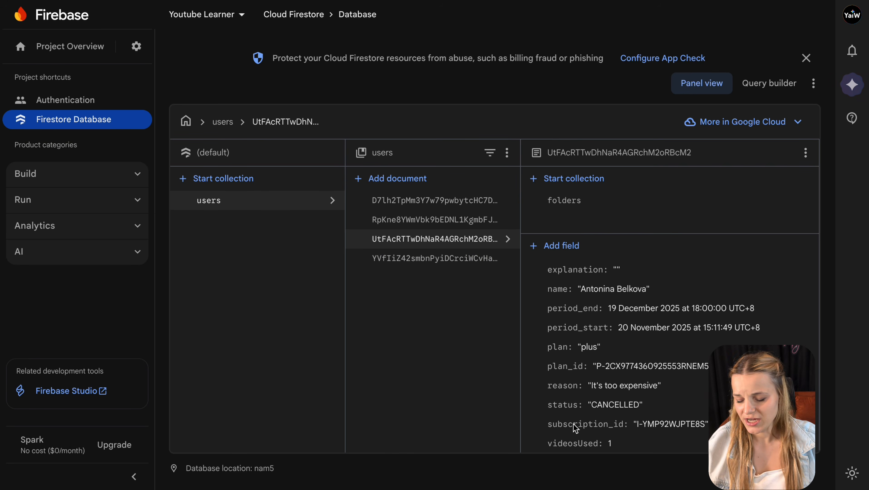
double_click(573, 406)
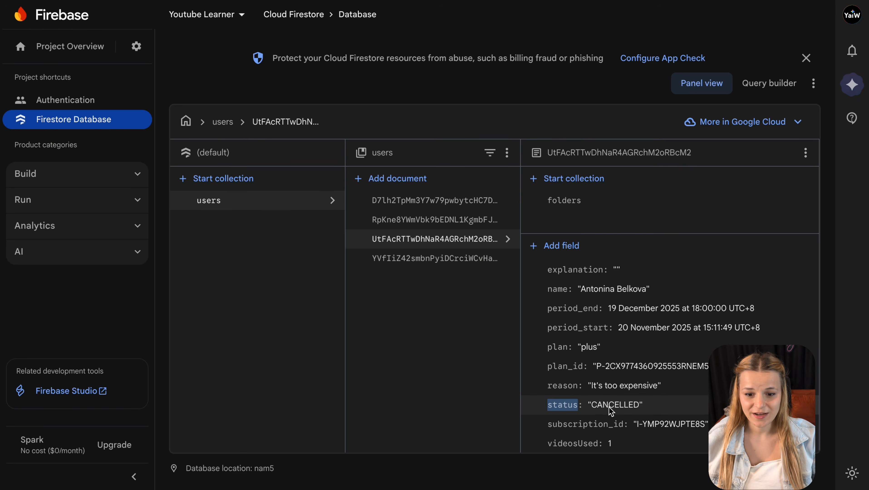
double_click(621, 406)
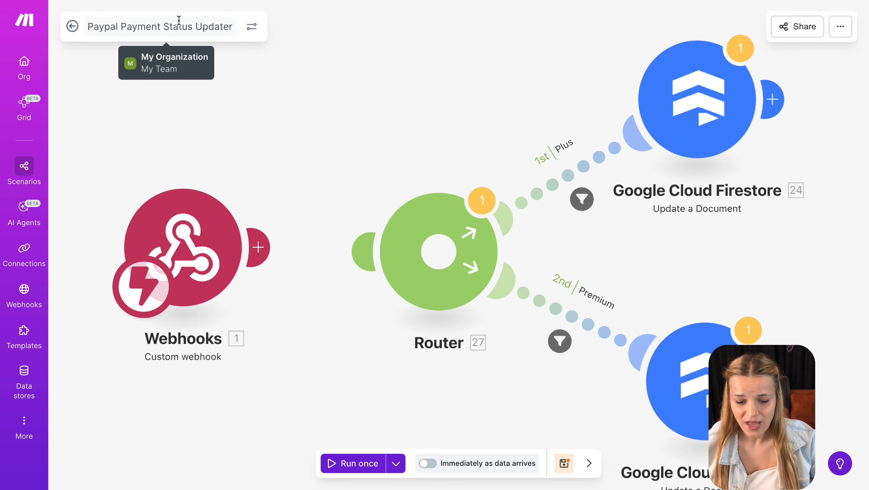
triple_click(179, 21)
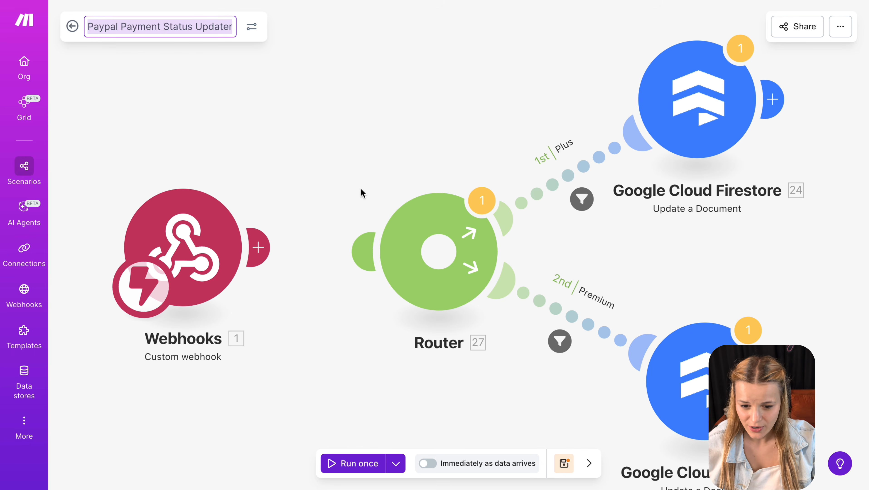
- Copy the Make Webhooks trigger address and open the Youtube Learner app's webhooks section
click(170, 245)
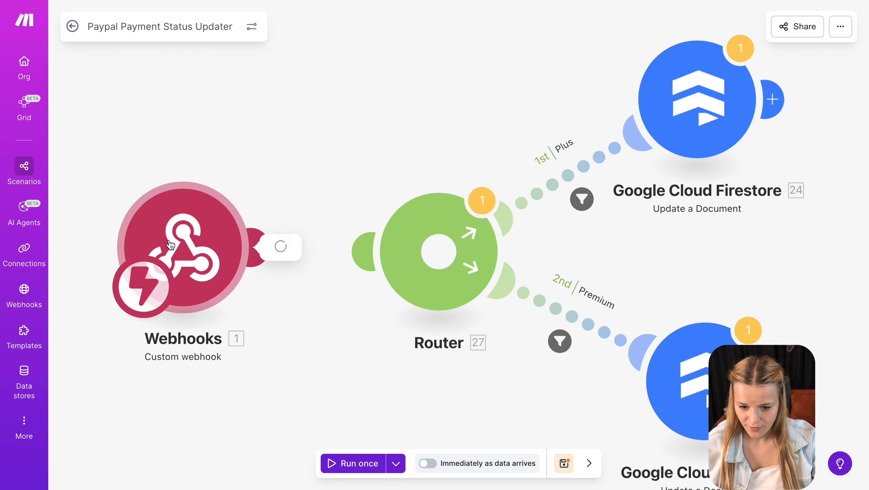
click(471, 171)
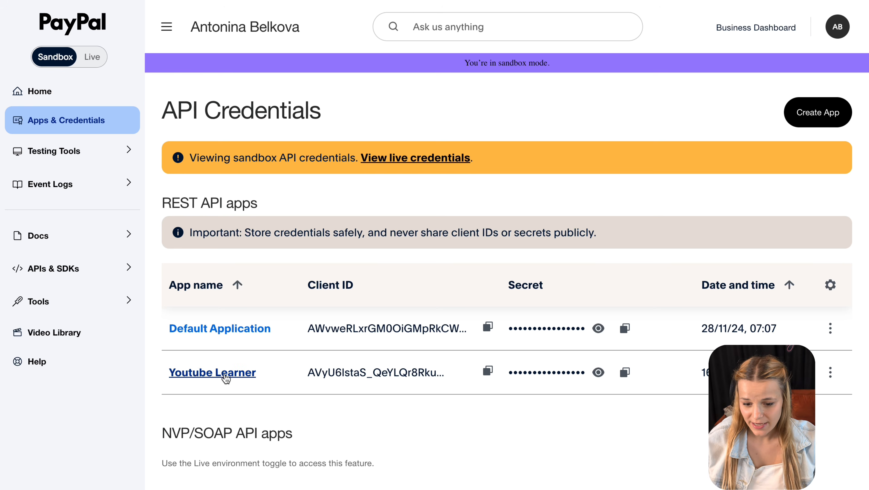
click(226, 377)
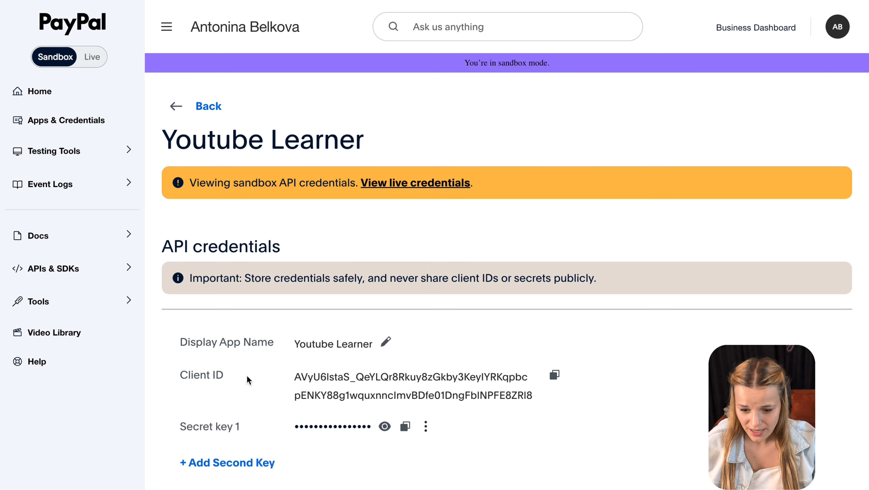
scroll(249, 378, down, 20)
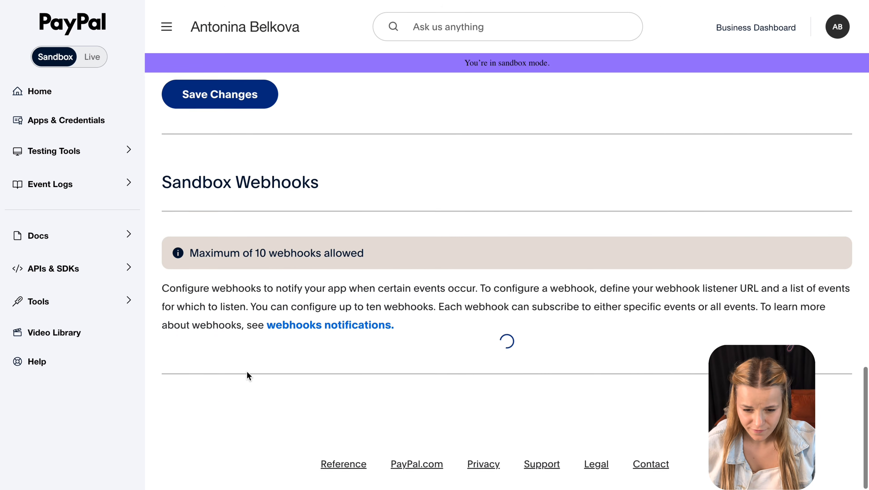
double_click(302, 192)
- Save a webhook with the Make URL for all Billing subscription events, then open Webhook Simulator
click(262, 453)
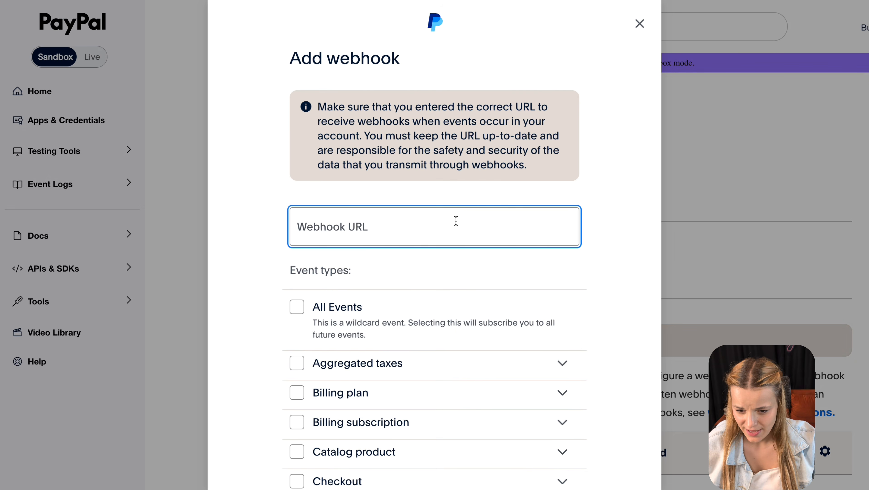
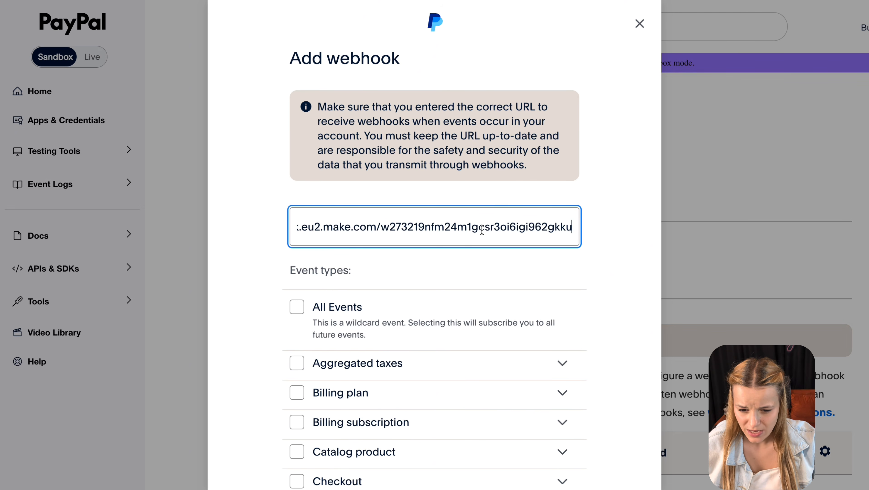
click(481, 271)
scroll(481, 272, down, 3)
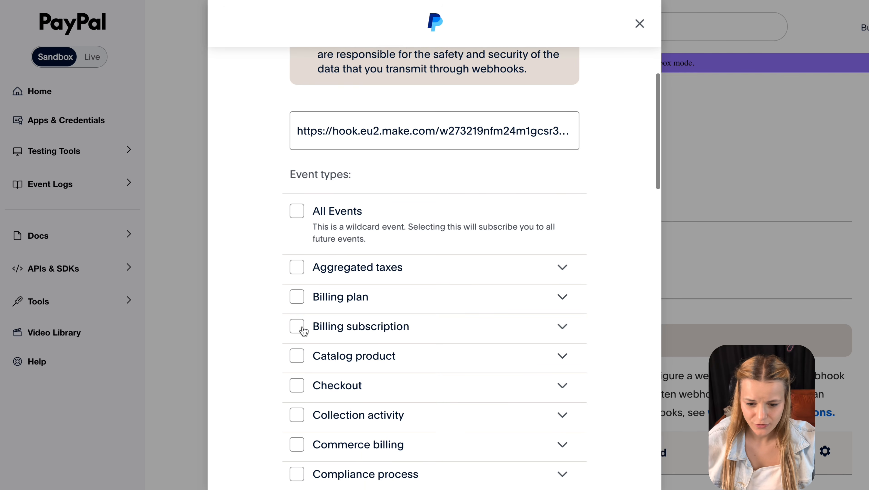
click(298, 329)
scroll(472, 347, down, 4)
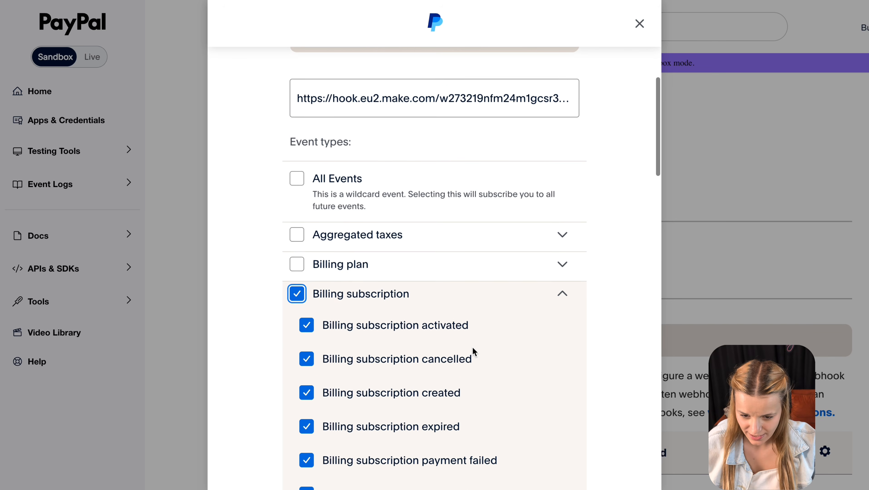
scroll(472, 346, down, 5)
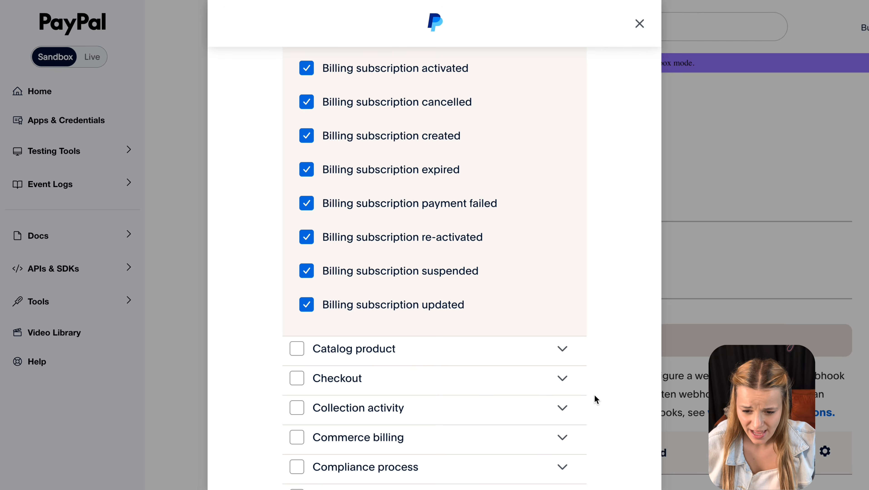
scroll(594, 398, down, 10)
click(560, 433)
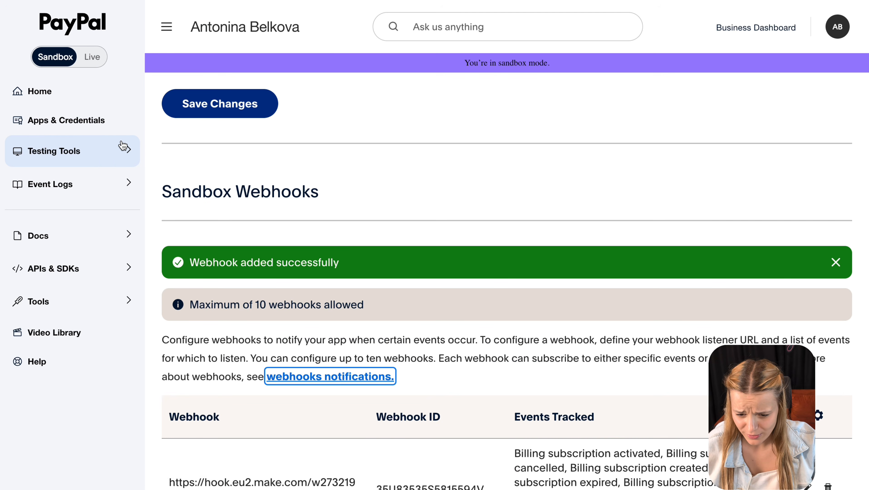
click(124, 148)
click(100, 228)
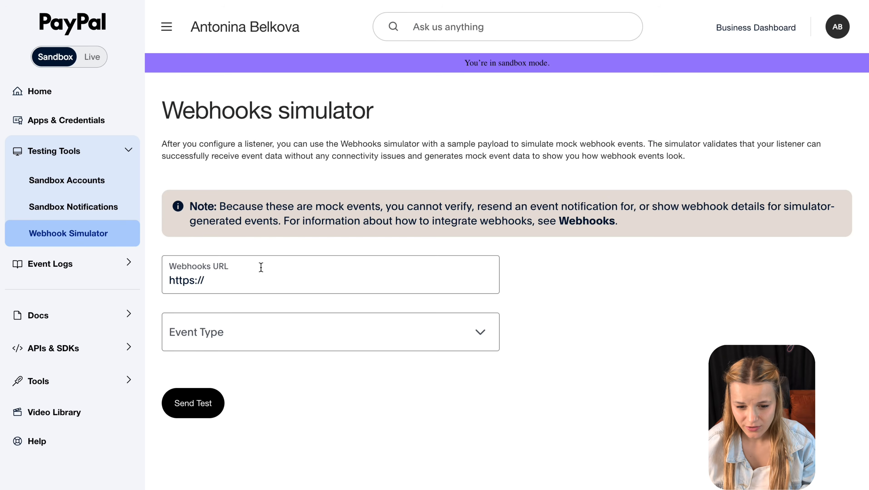
- Enter the Make webhook URL in the simulator and choose event type Billing subscription activated
click(261, 267)
key(ctrl+a)
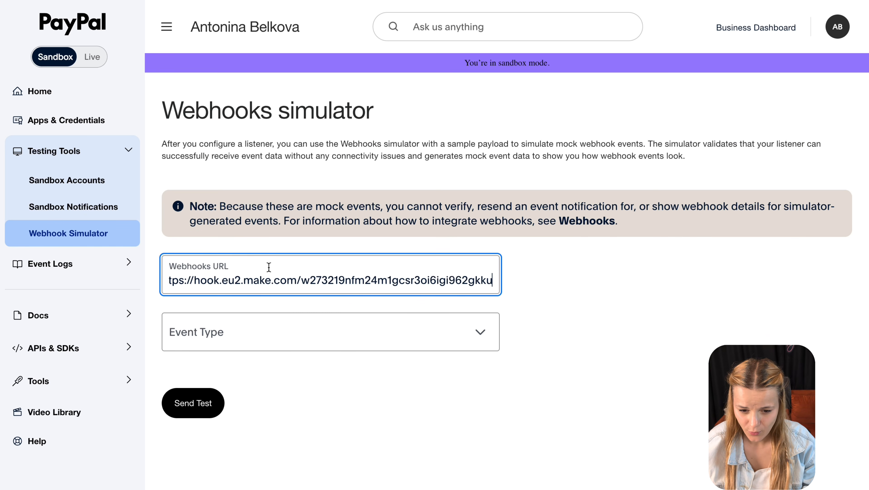
click(583, 303)
click(412, 332)
scroll(287, 470, down, 5)
scroll(288, 469, up, 7)
scroll(290, 470, up, 2)
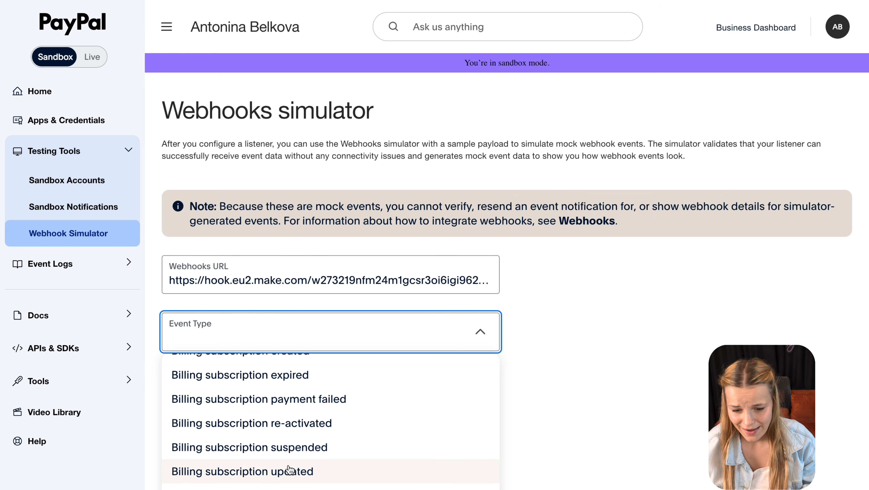
scroll(323, 382, up, 2)
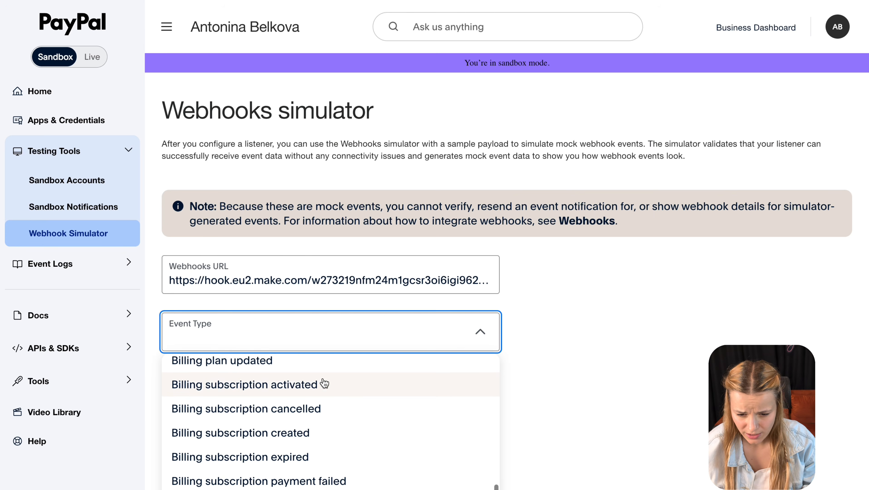
click(339, 384)
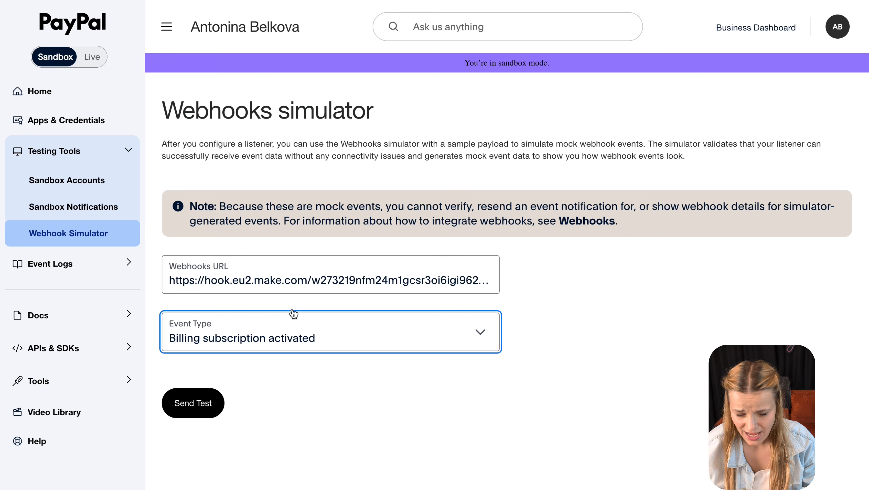
- Set the Make scenario waiting for new data, then send the simulated test event
key(ctrl+Tab)
click(230, 409)
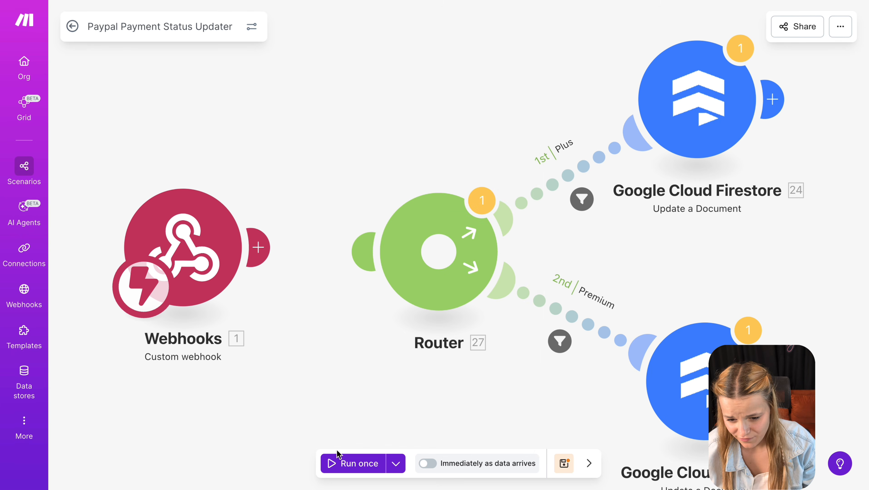
click(335, 464)
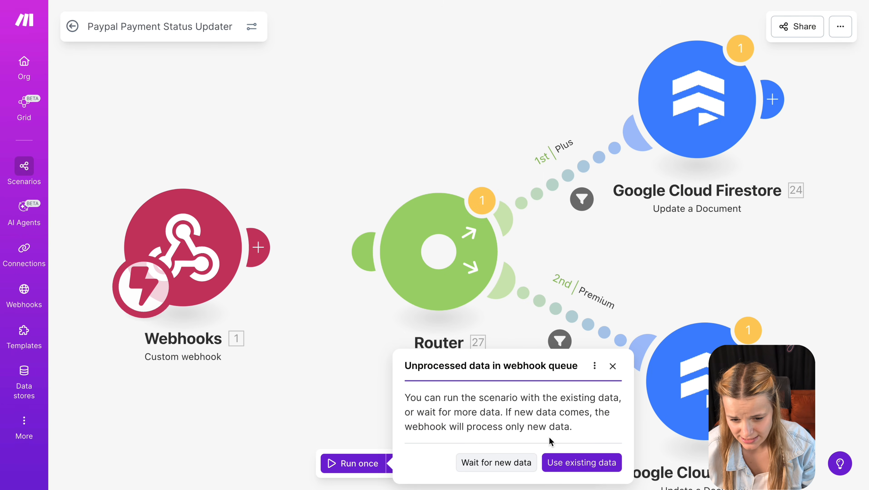
click(496, 463)
key(ctrl+Tab)
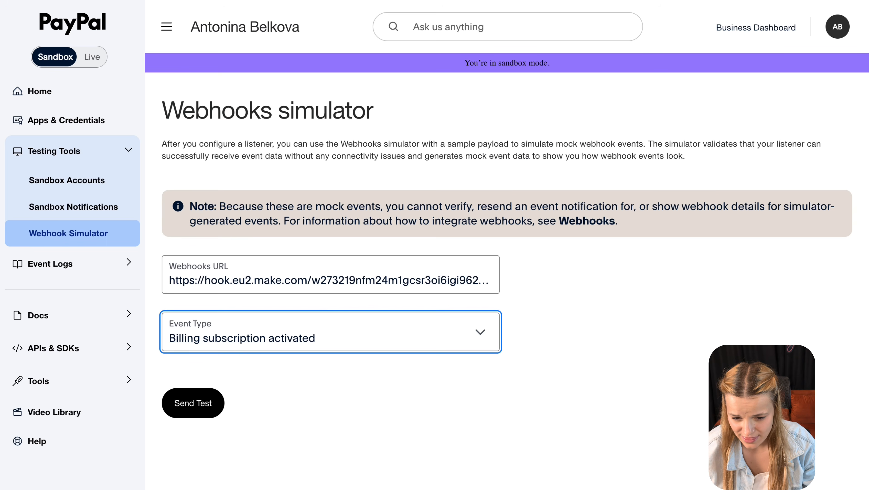
click(193, 404)
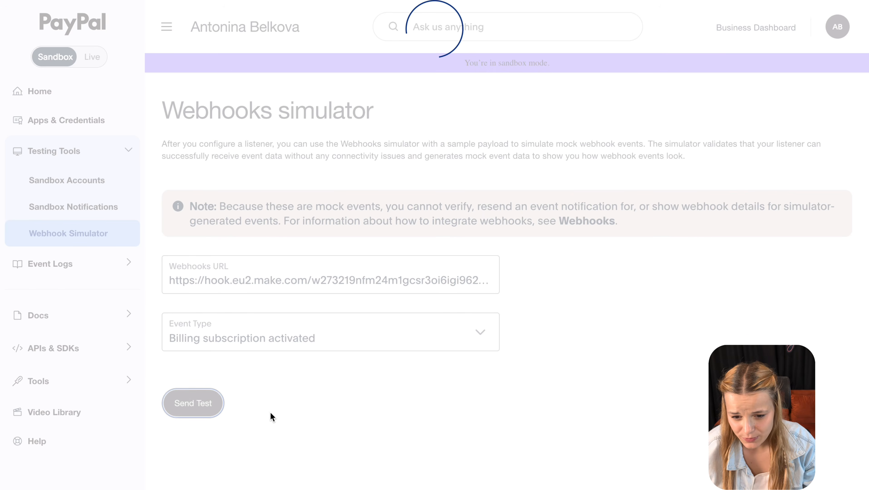
click(232, 0)
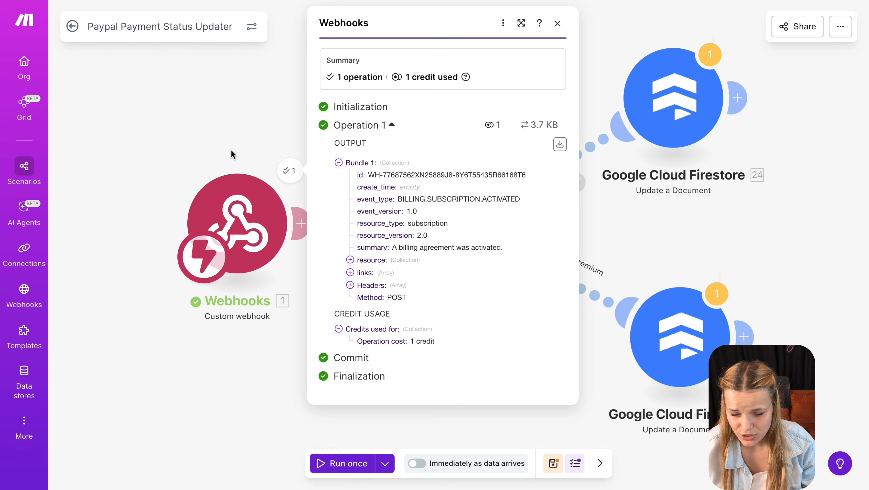
- Highlight the received event_type value BILLING.SUBSCRIPTION.ACTIVATED in the webhook output
drag(525, 198, 354, 199)
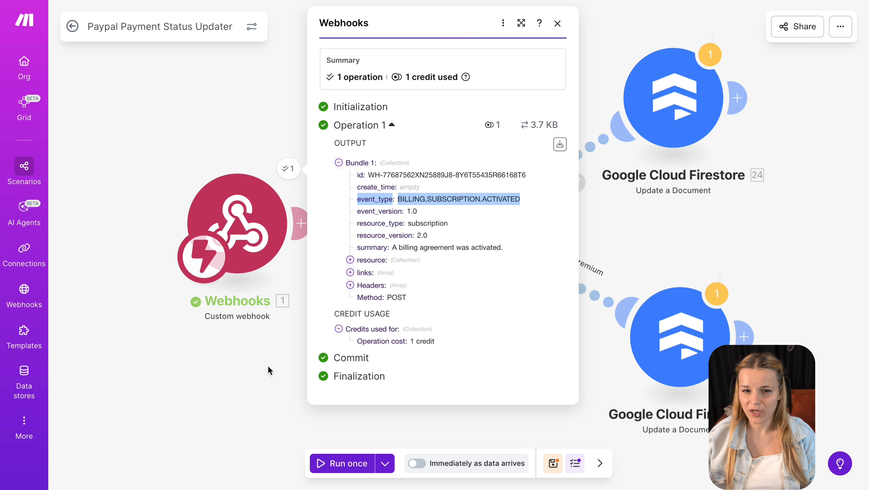
- Pick the $20/month Plus plan and run the scenario once, waiting for new webhook data
click(267, 366)
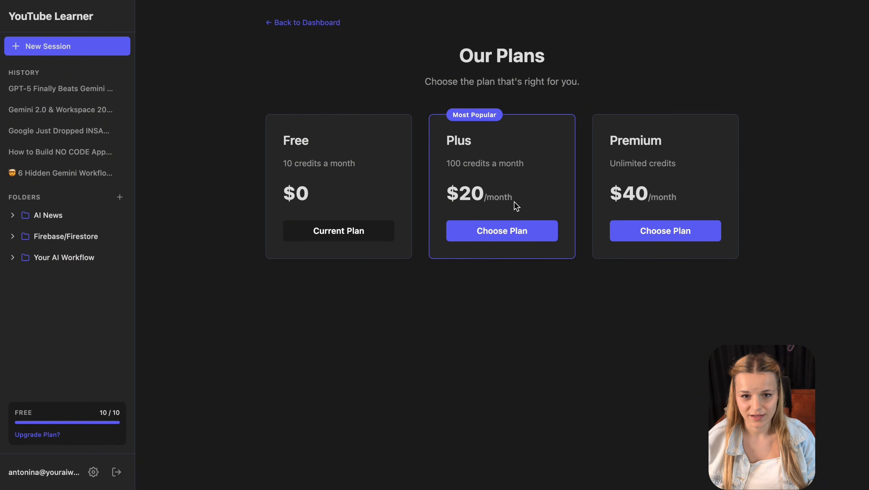
click(532, 238)
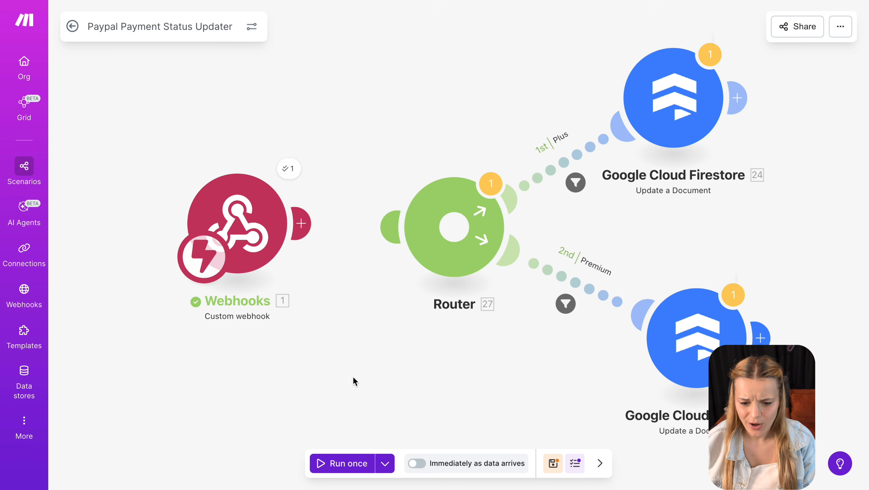
click(337, 466)
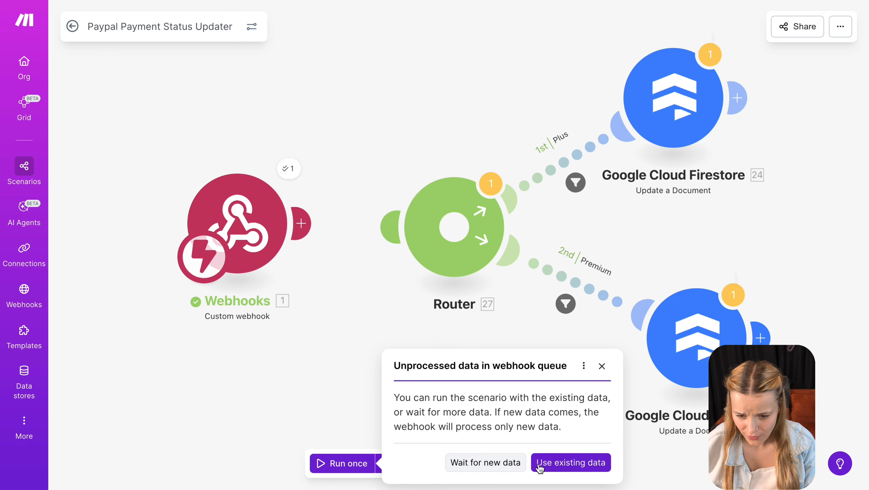
click(513, 466)
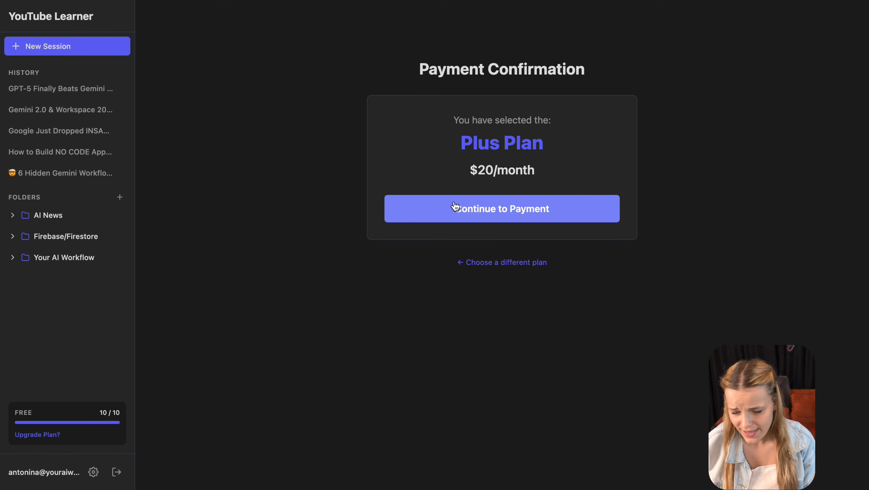
- Pay for the Plus Plan, then inspect the event resource's custom_id and plan_id values
click(456, 206)
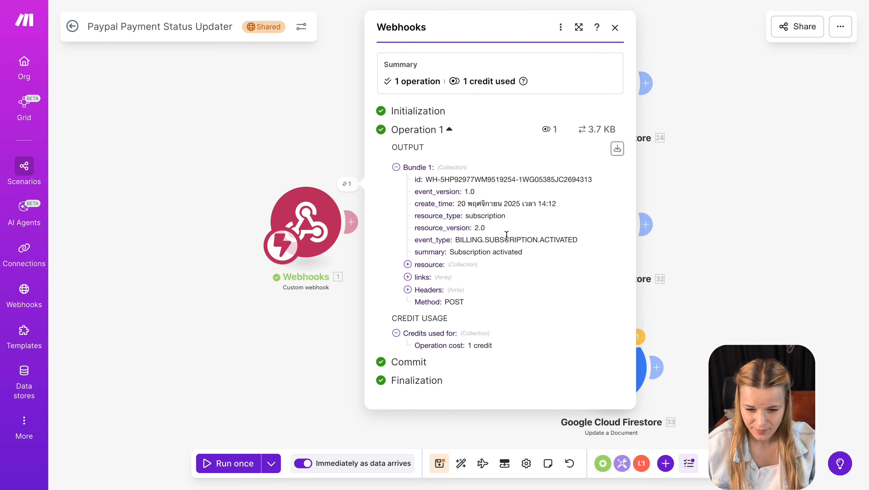
click(408, 265)
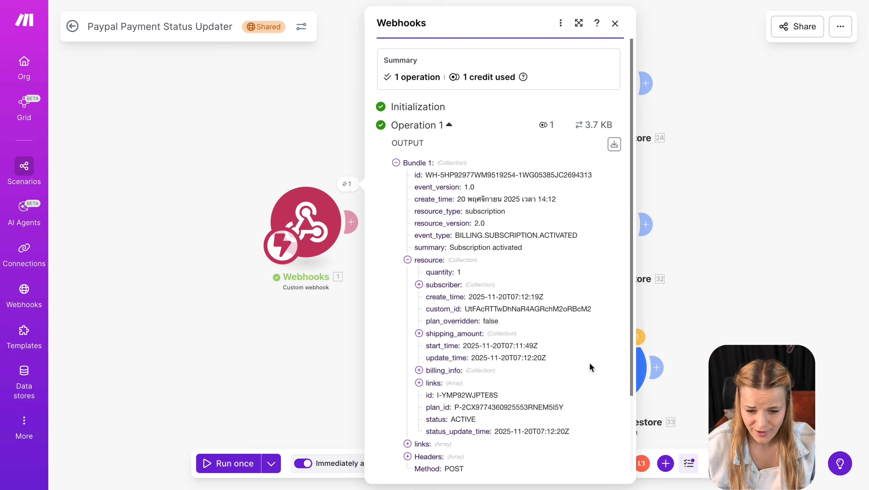
double_click(544, 309)
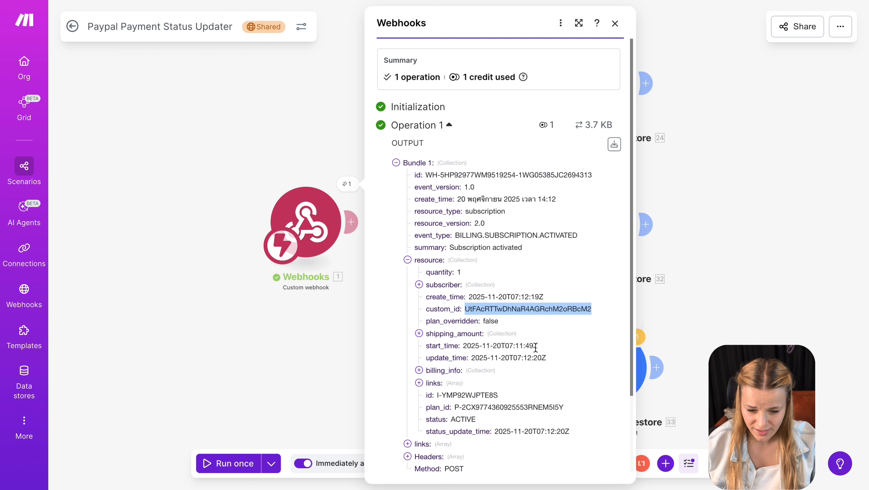
scroll(535, 343, down, 3)
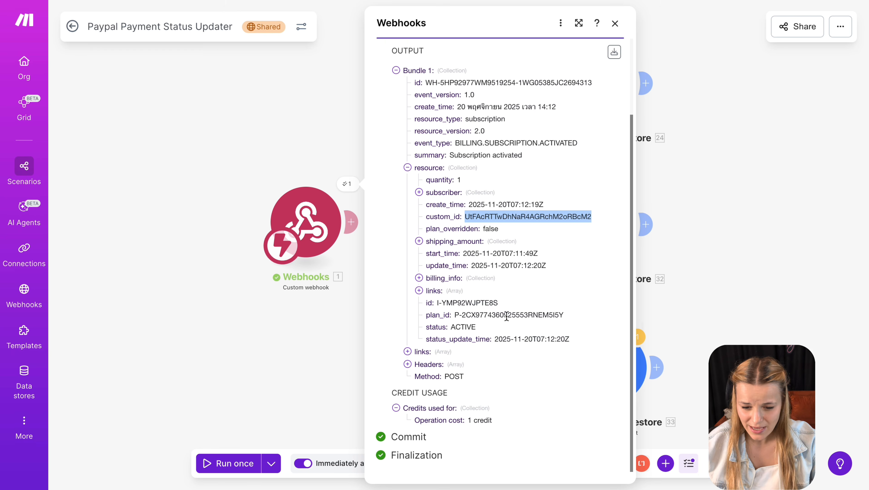
triple_click(507, 316)
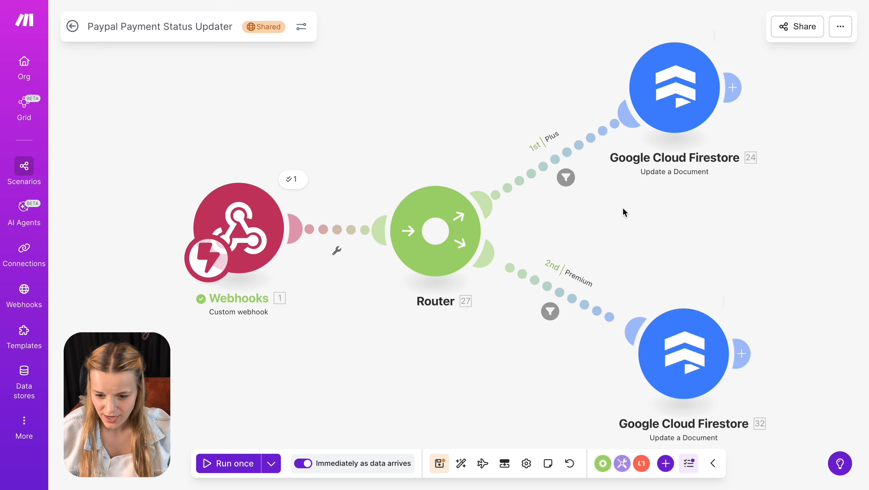
click(566, 178)
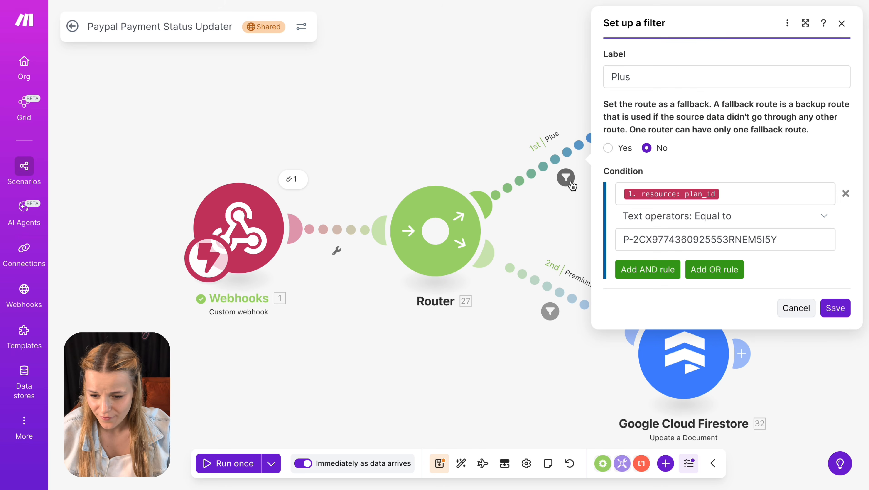
click(643, 75)
double_click(642, 75)
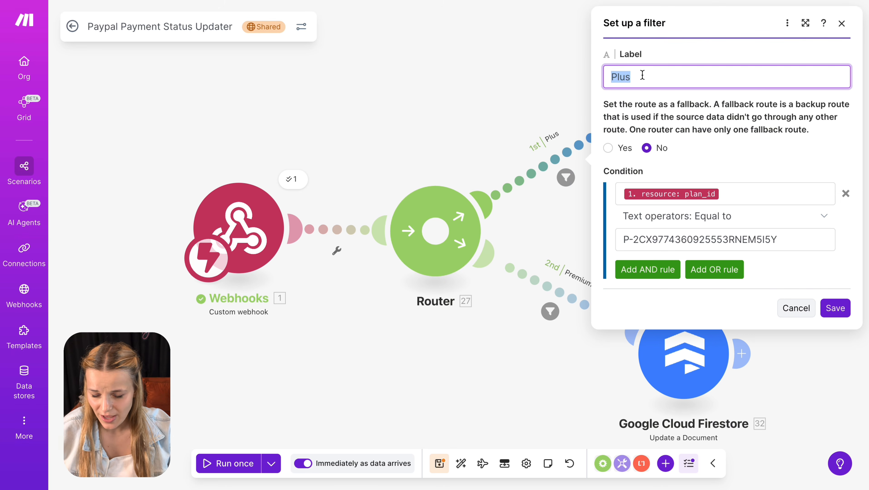
click(734, 147)
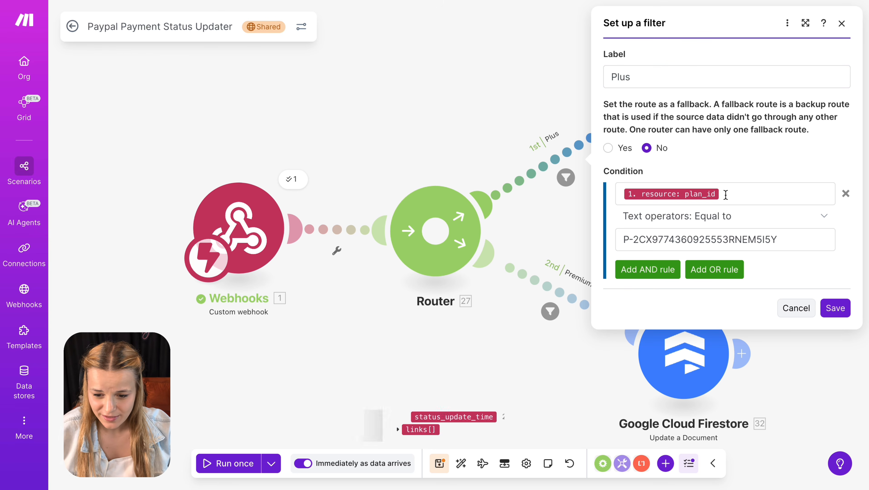
click(726, 195)
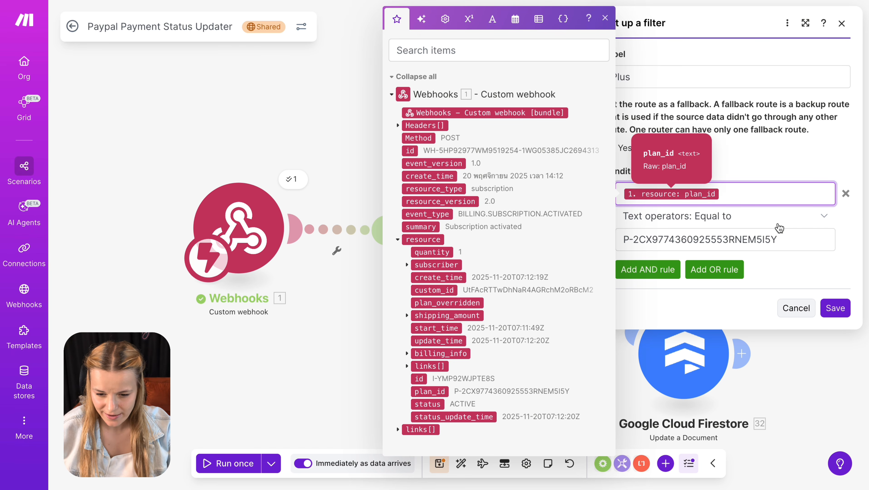
click(786, 235)
key(ctrl+a)
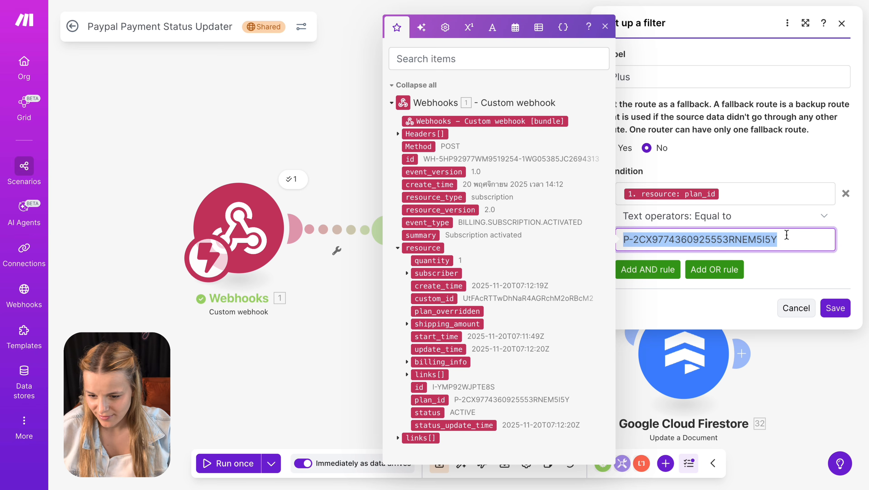
click(796, 308)
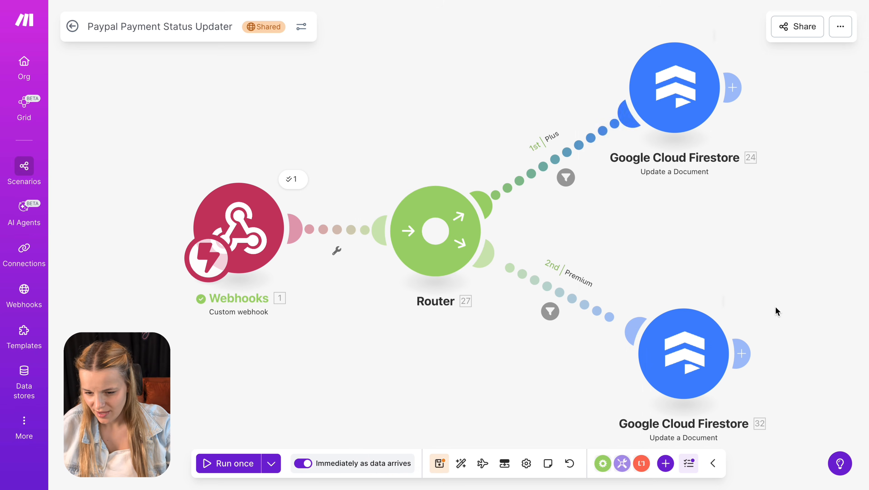
click(549, 312)
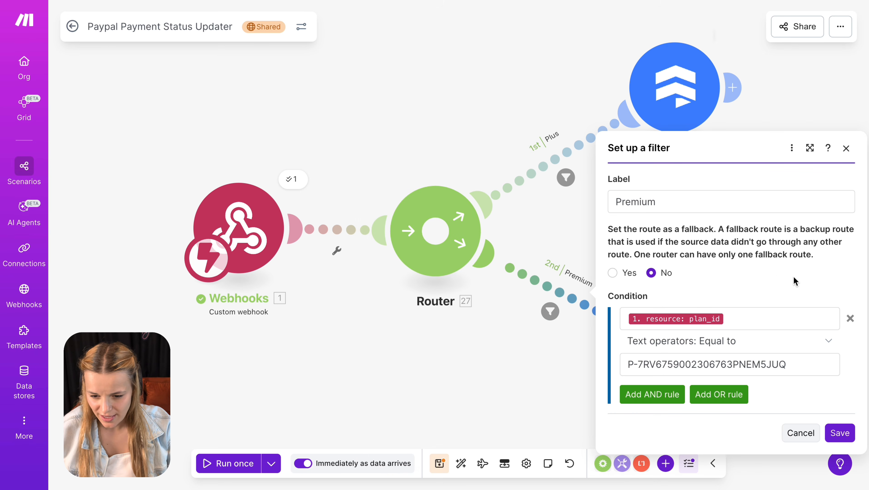
click(765, 321)
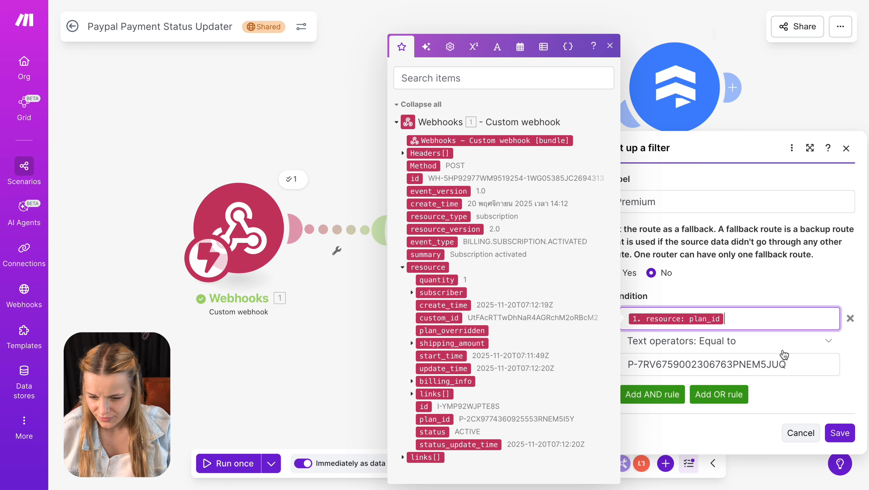
triple_click(786, 361)
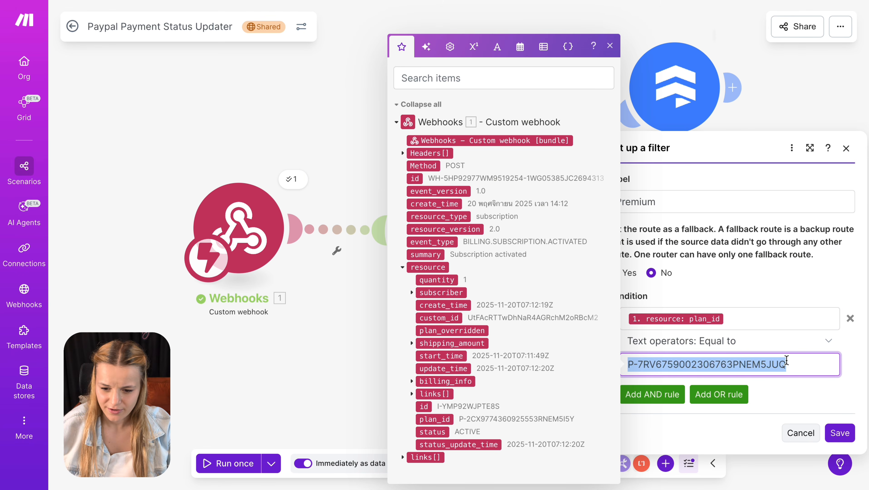
click(796, 104)
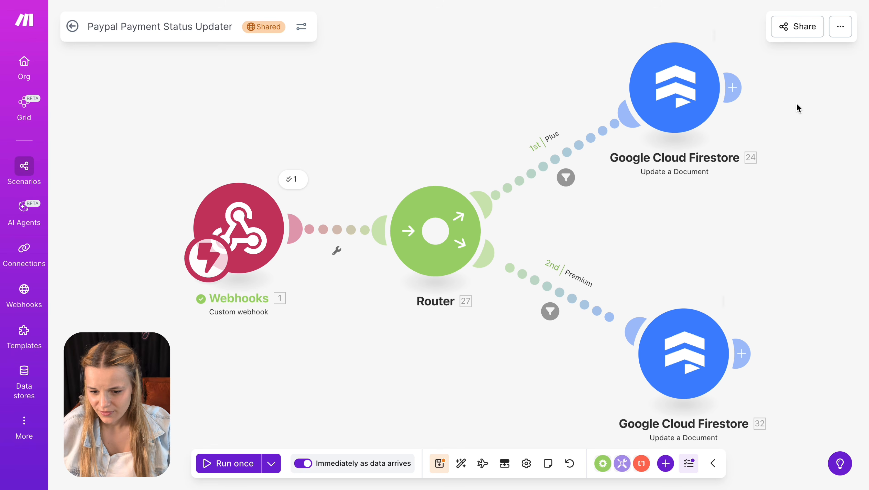
- Open the Plus route's top Firestore Update a Document module settings
click(699, 111)
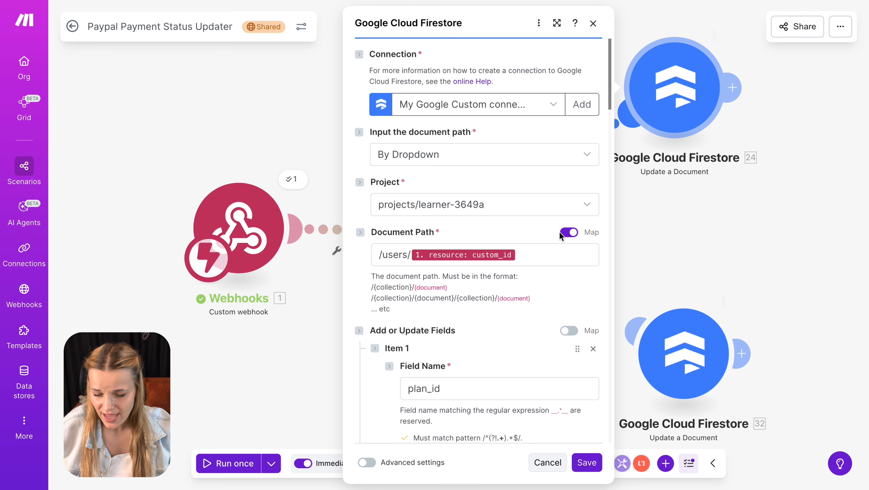
- Correct the document path's collection name to users
click(405, 255)
text(s)
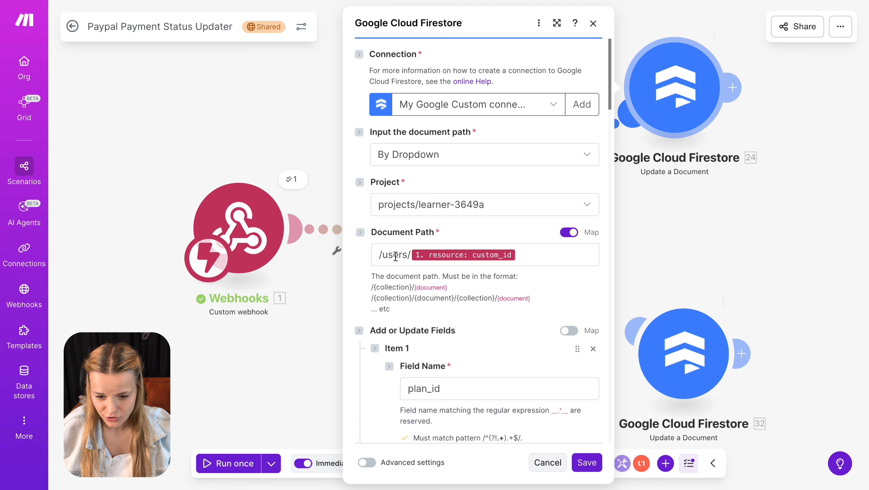
double_click(396, 255)
click(523, 253)
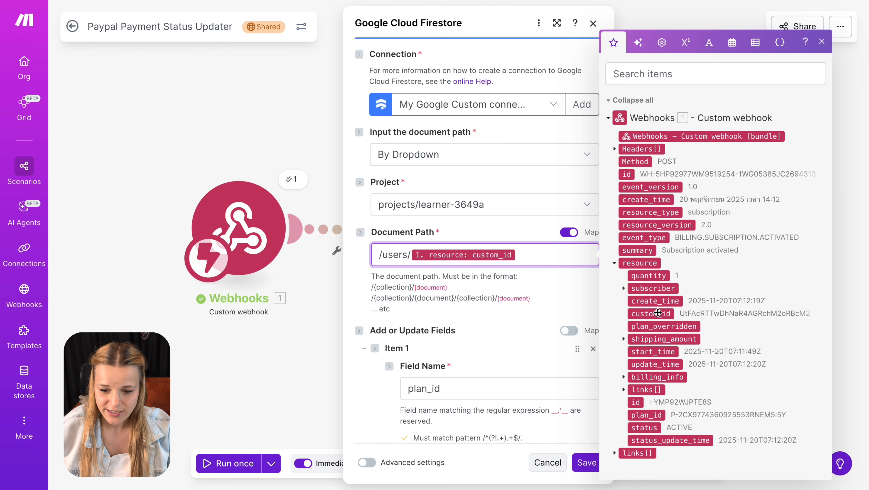
click(492, 318)
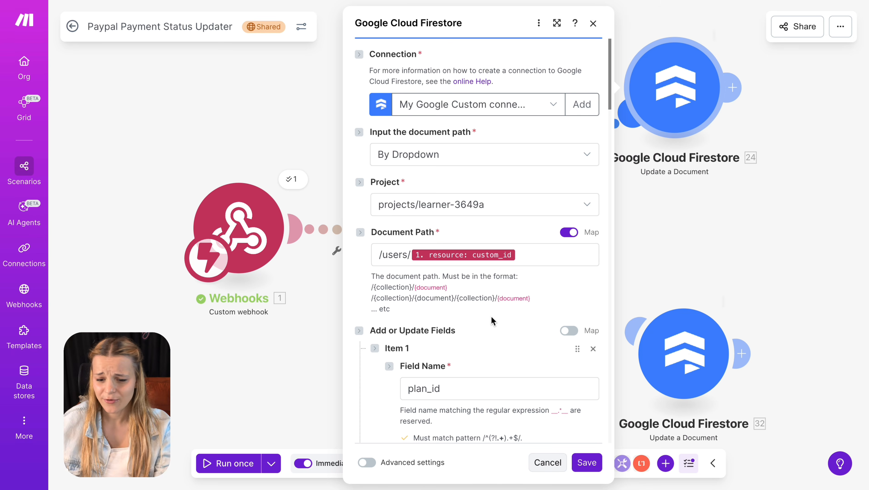
- Review Items 1–3: plan_id, the value plus, and credits_remaining 100
scroll(492, 319, down, 5)
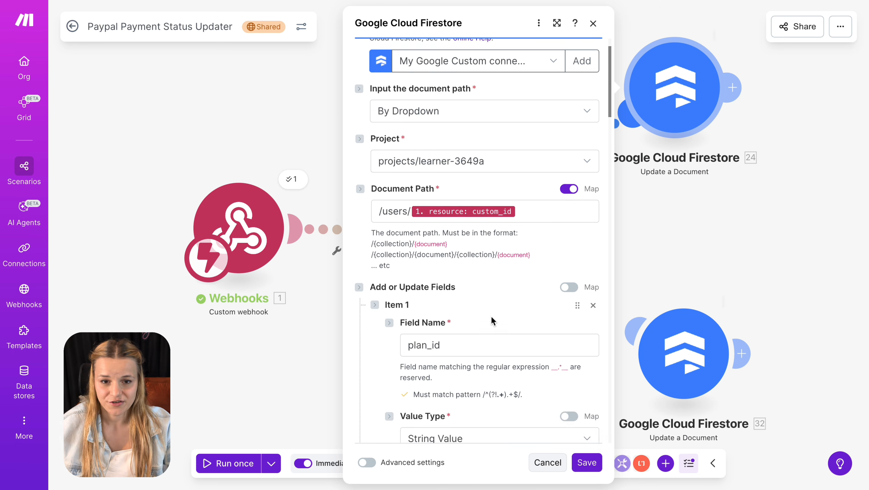
scroll(492, 320, down, 2)
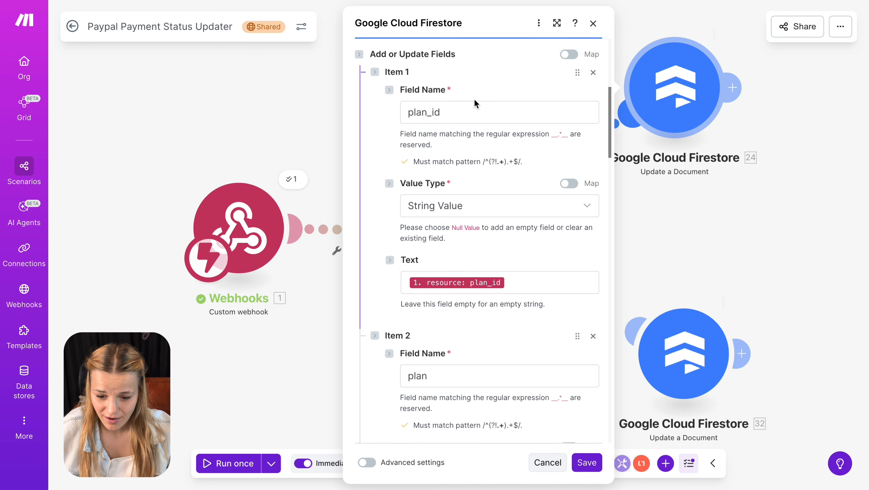
click(470, 106)
double_click(470, 106)
click(495, 321)
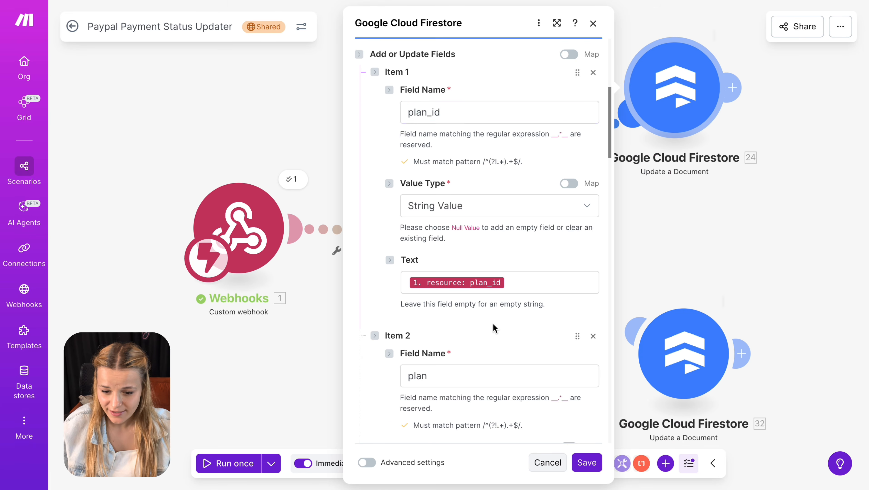
scroll(493, 324, down, 4)
scroll(493, 323, down, 1)
click(478, 357)
double_click(479, 357)
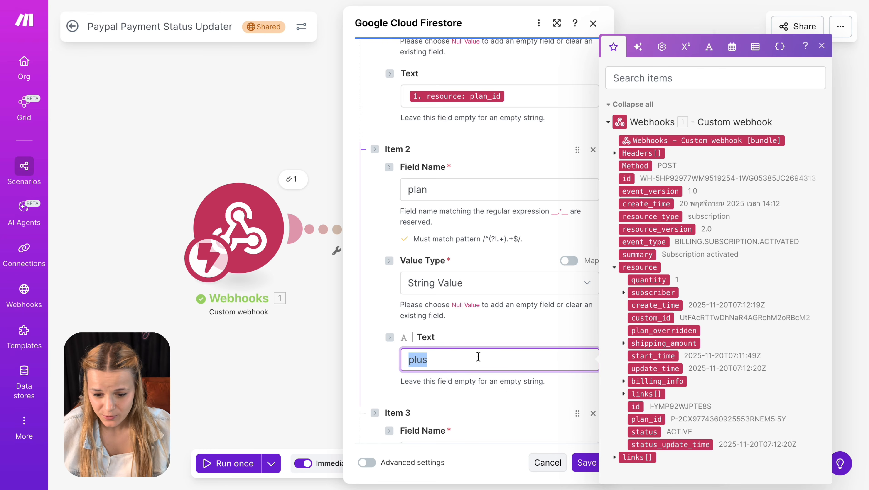
click(506, 393)
scroll(506, 393, down, 7)
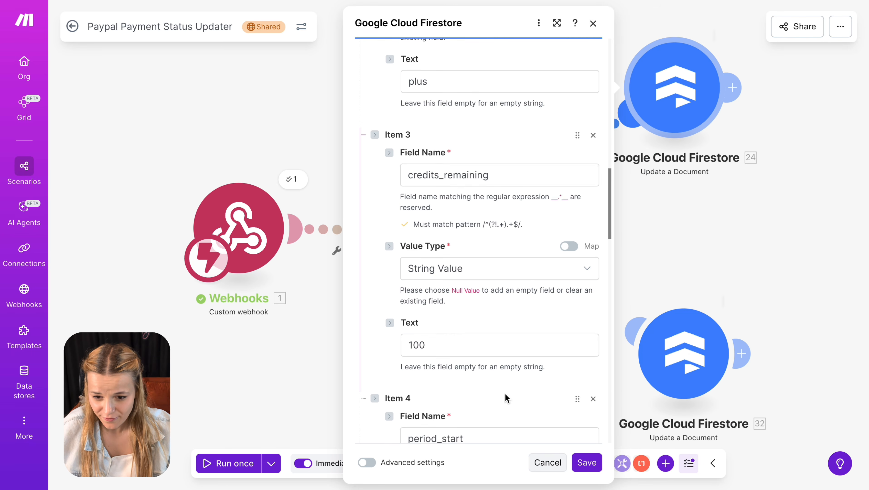
click(459, 339)
double_click(459, 339)
double_click(507, 169)
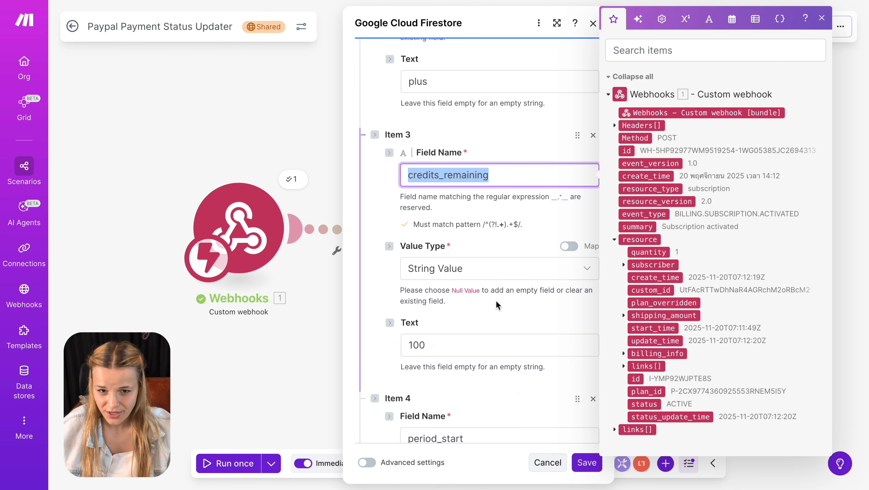
click(497, 290)
- Review Items 4–6: period_start, the next_billing_time timestamp, and subscription_id mappings
scroll(500, 388, down, 7)
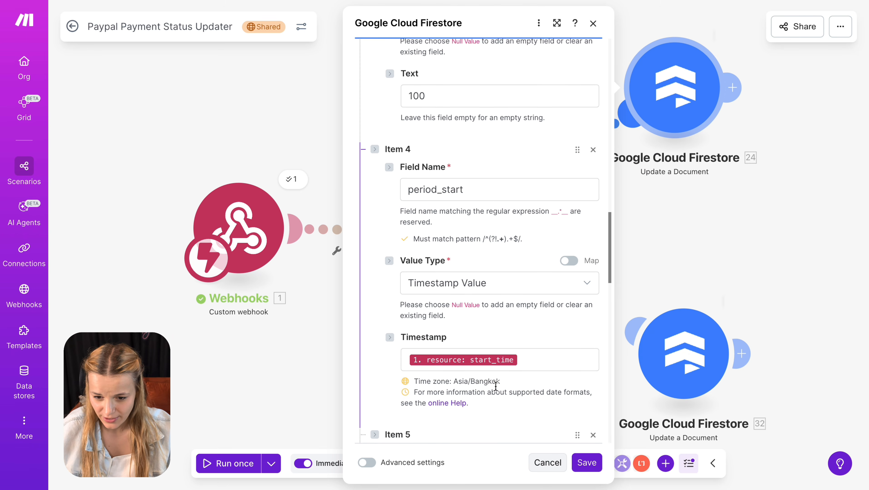
click(503, 170)
double_click(503, 170)
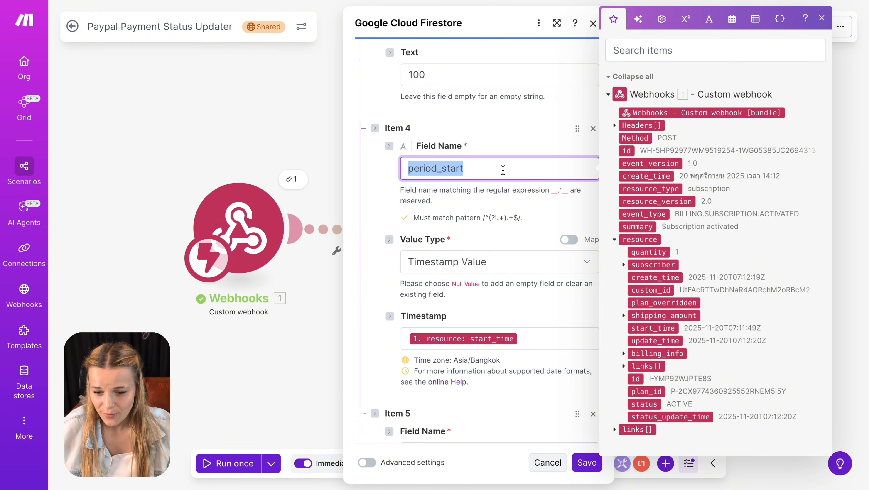
click(490, 286)
scroll(489, 289, down, 7)
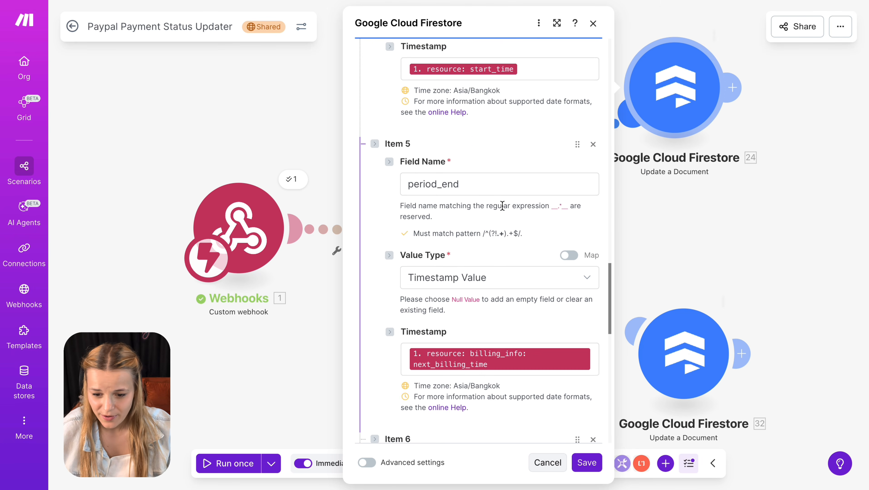
click(515, 360)
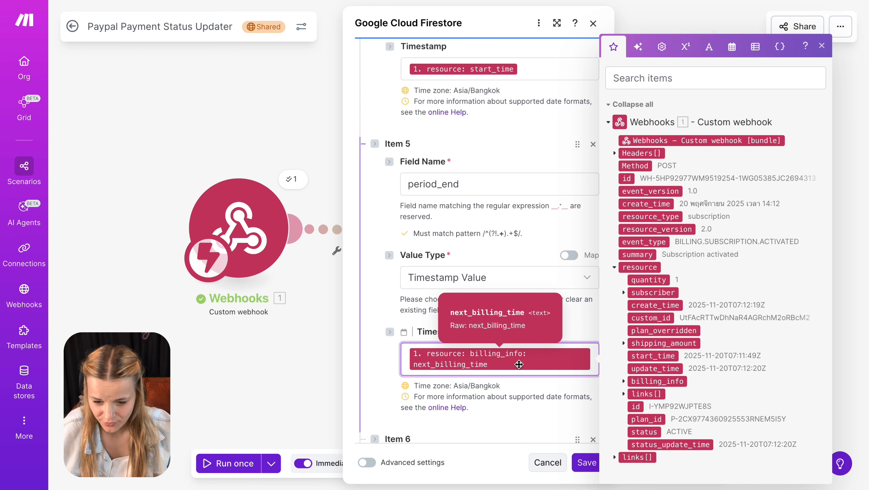
click(529, 383)
scroll(525, 388, down, 10)
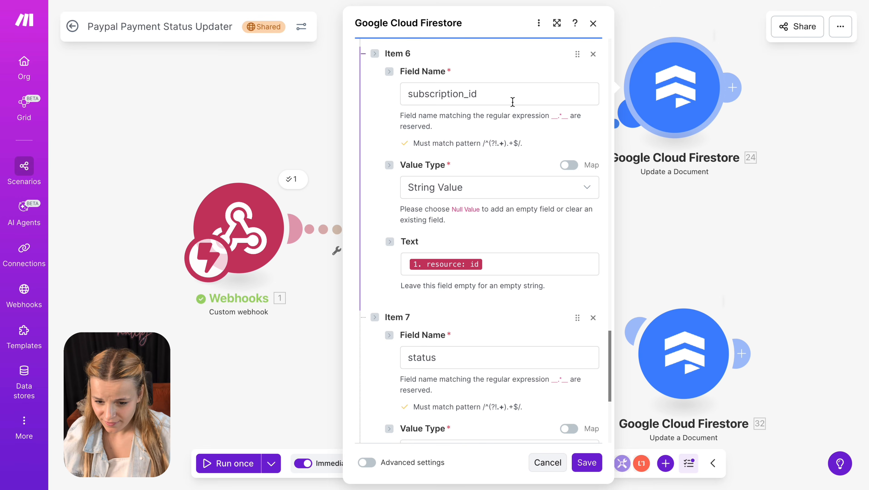
click(512, 93)
double_click(512, 94)
click(499, 260)
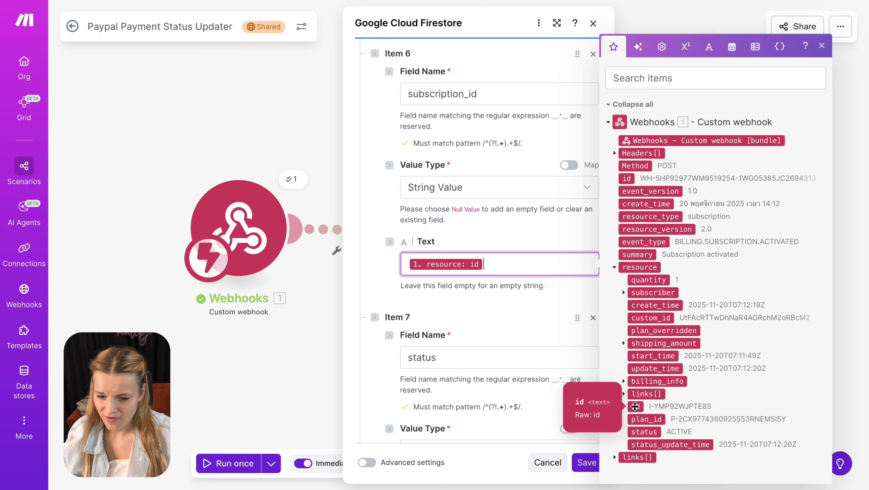
click(521, 323)
- Set Item 7 field 'status' to the webhook's resource status and close the module
scroll(521, 323, down, 6)
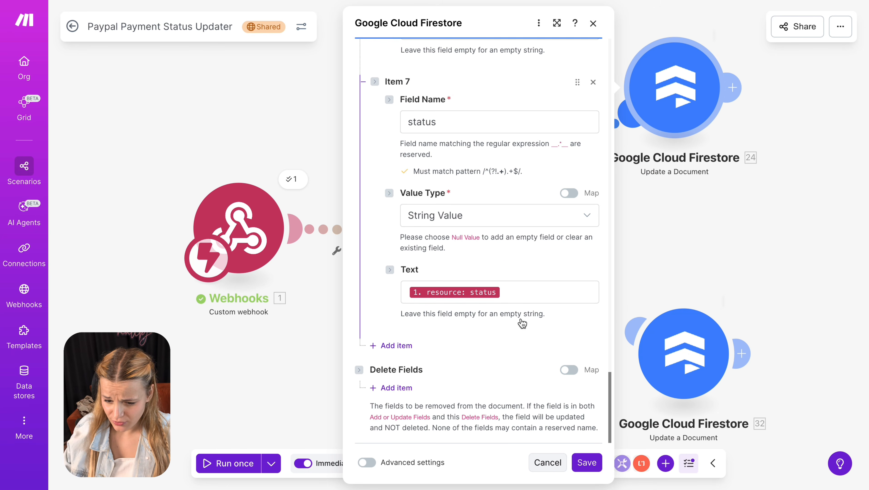
click(489, 119)
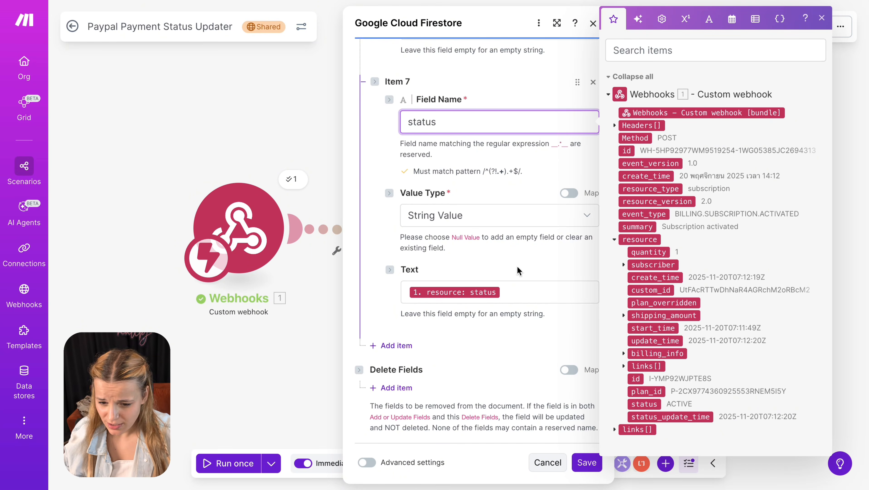
click(525, 294)
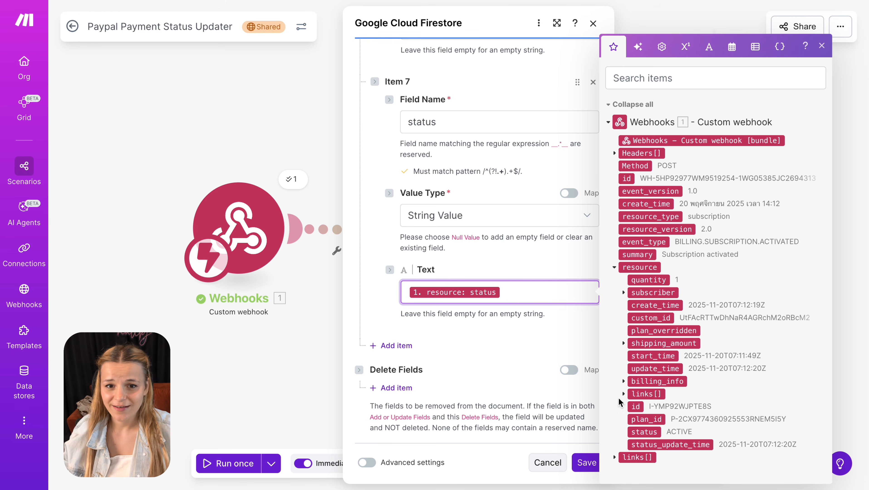
click(513, 328)
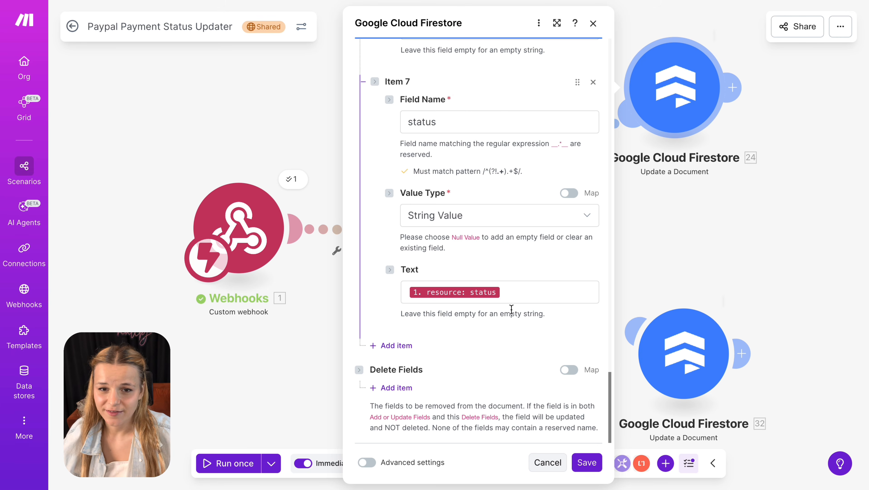
click(734, 275)
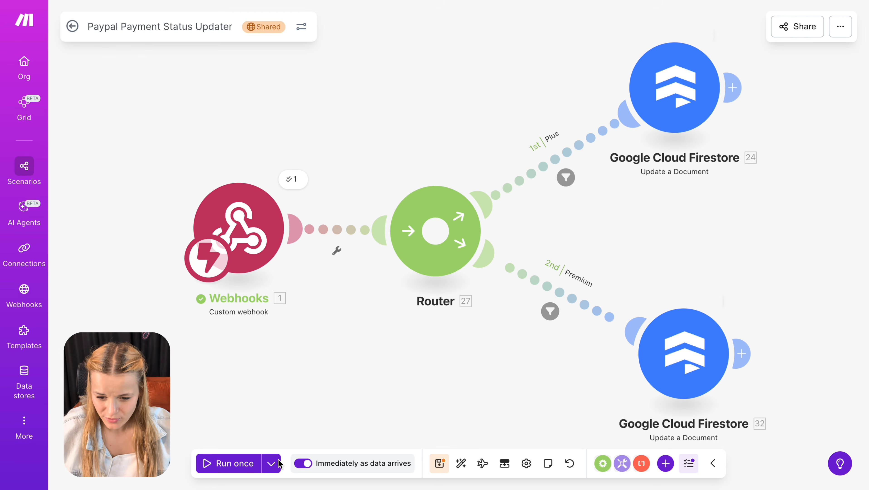
- Rerun the scenario once using the data from the most recent past webhook run
click(271, 464)
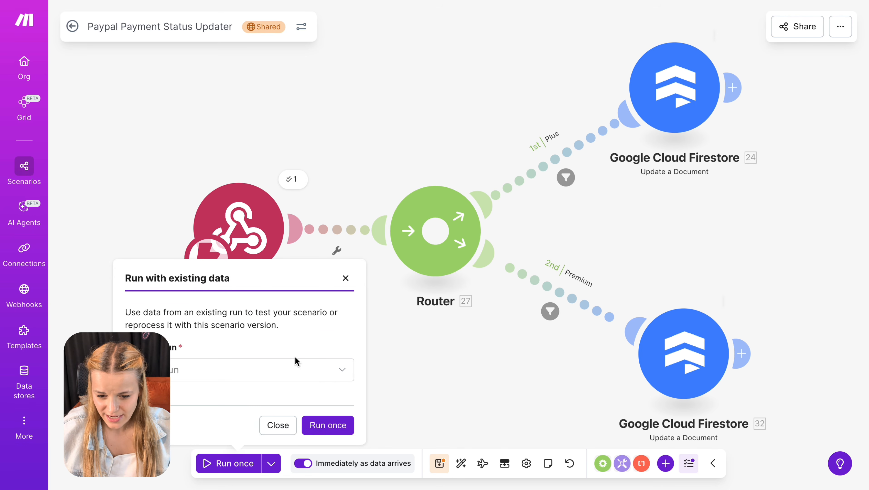
click(296, 369)
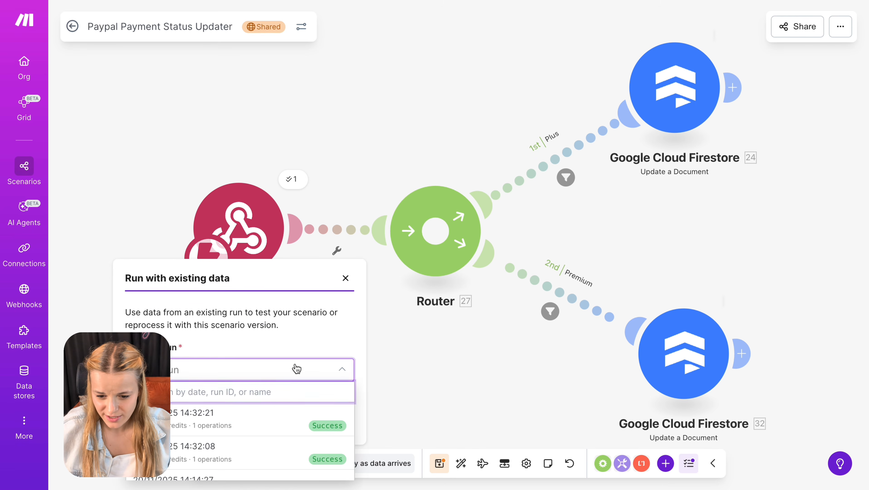
click(262, 412)
click(328, 424)
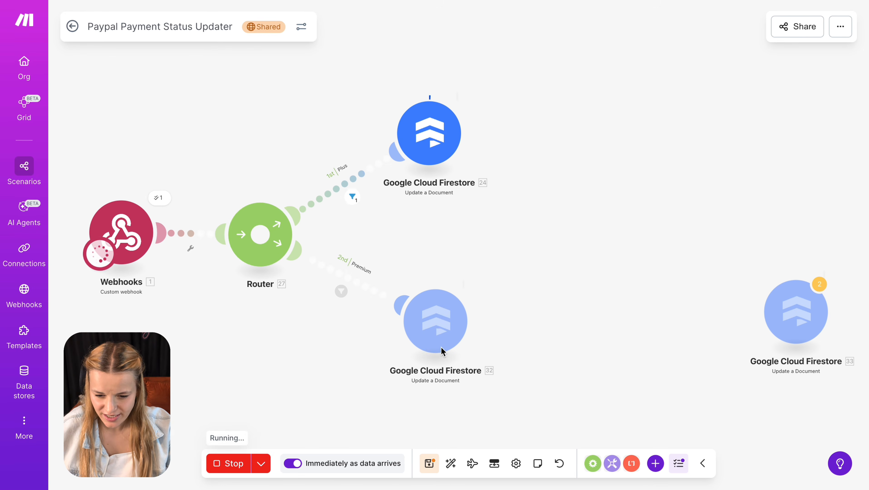
- Inspect the Plus route filter result and the Plus-route Firestore update's operation details
drag(622, 299, 770, 301)
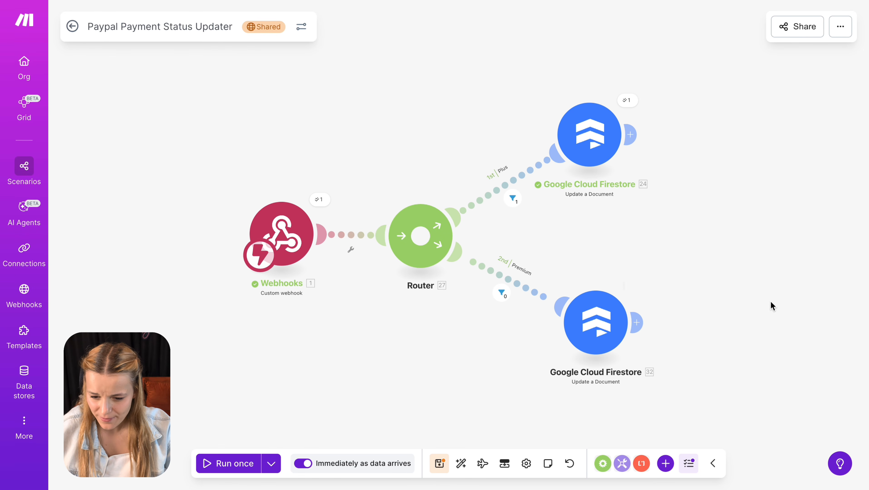
click(513, 198)
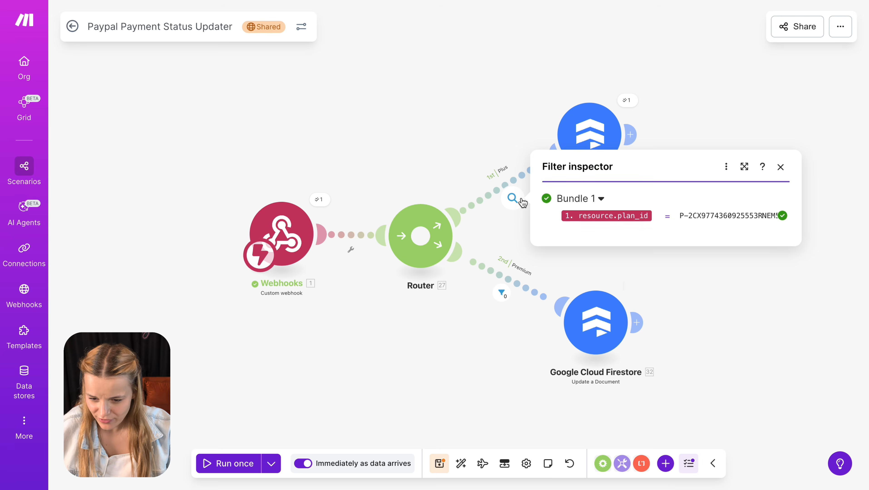
click(627, 100)
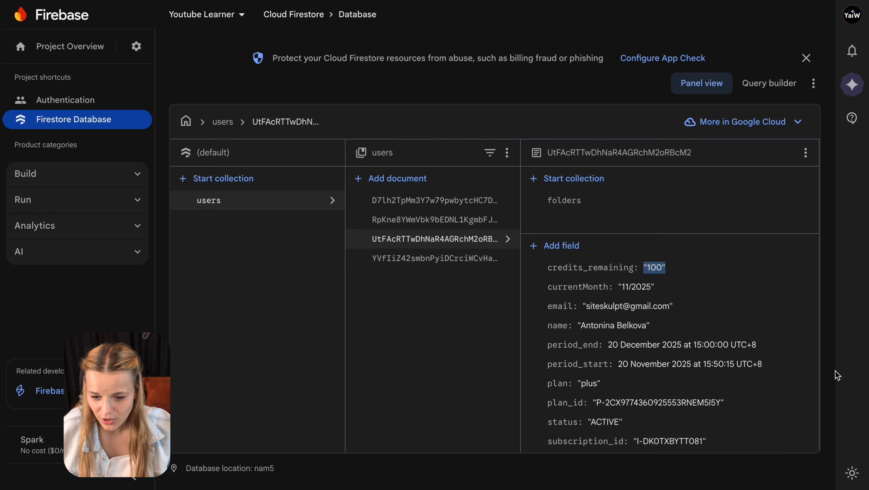
- Review the user document's period_start, period_end, plan, plan_id and status values in Firestore
double_click(754, 364)
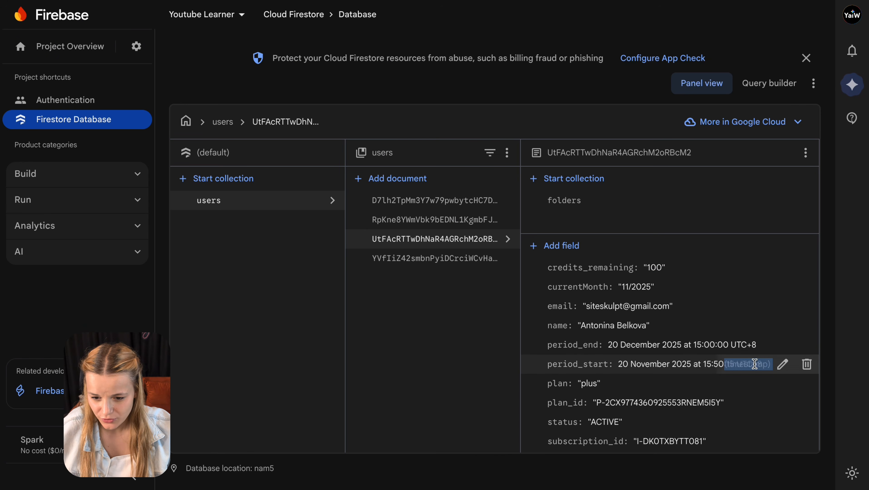
triple_click(644, 349)
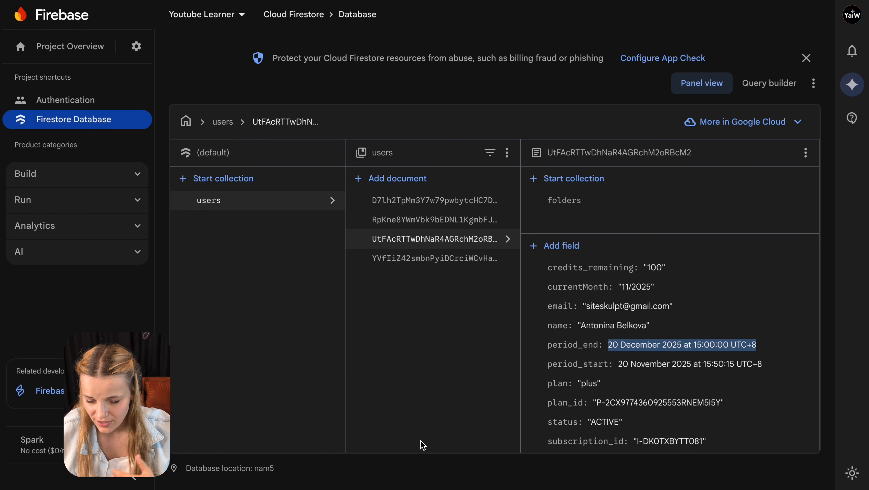
key(super+Tab)
double_click(549, 386)
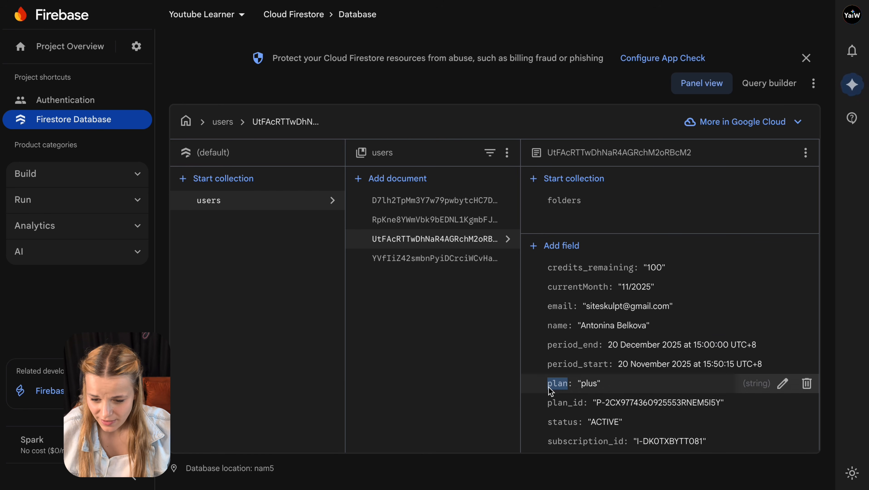
double_click(556, 410)
double_click(555, 425)
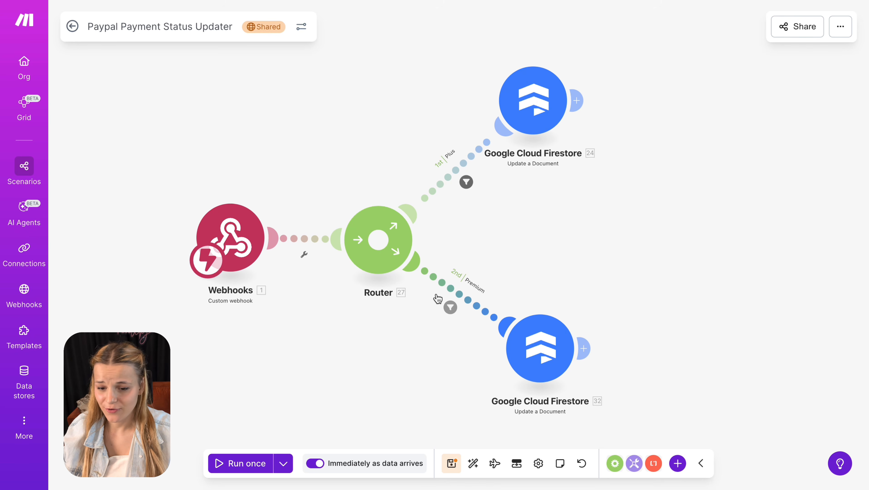
- Open the Premium-route Firestore update and confirm Item 2's plan value is premium
click(514, 332)
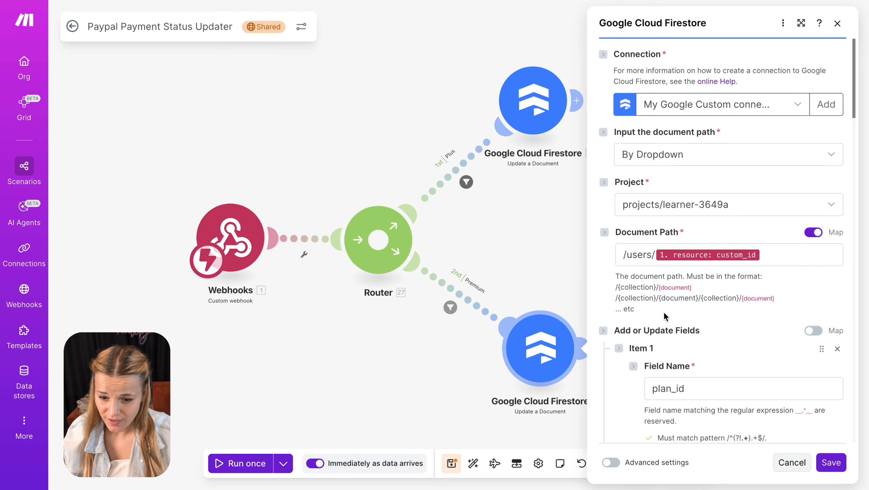
scroll(806, 284, down, 4)
scroll(806, 284, down, 6)
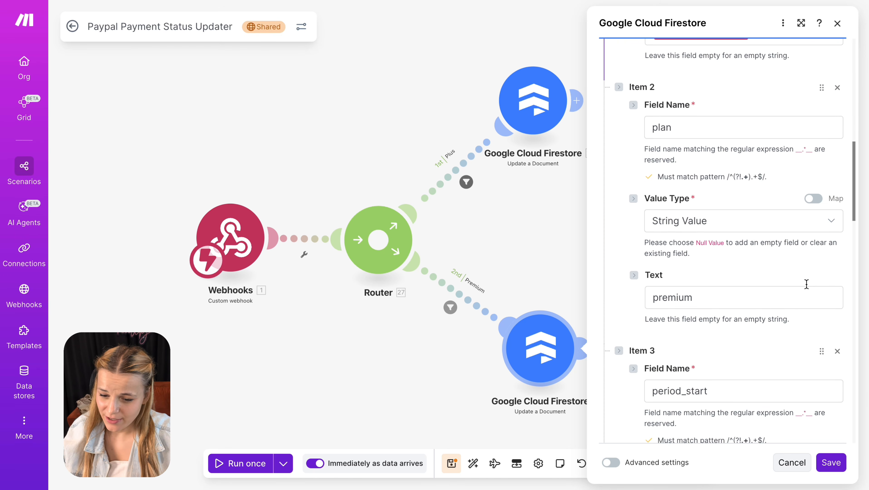
click(806, 292)
double_click(805, 296)
click(753, 351)
- Check the subscription_id and status mappings, then save the Premium-route Firestore update
scroll(753, 351, down, 5)
scroll(752, 351, down, 12)
scroll(752, 352, down, 5)
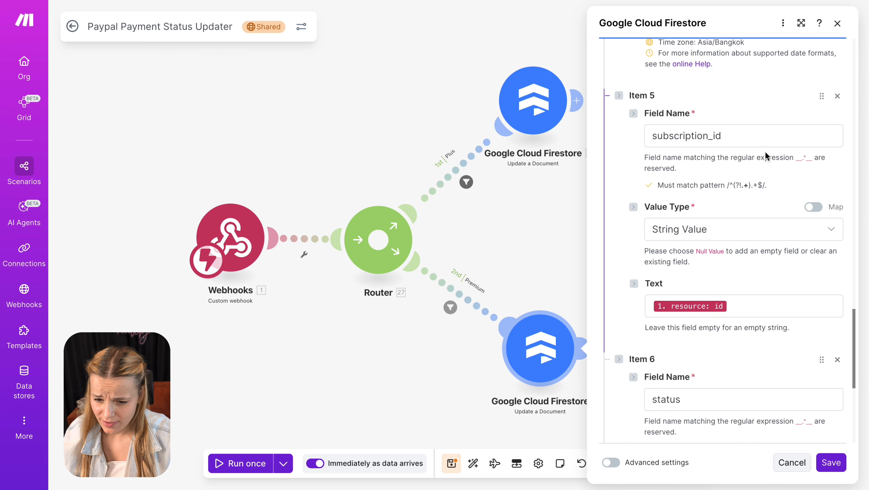
double_click(763, 134)
click(728, 290)
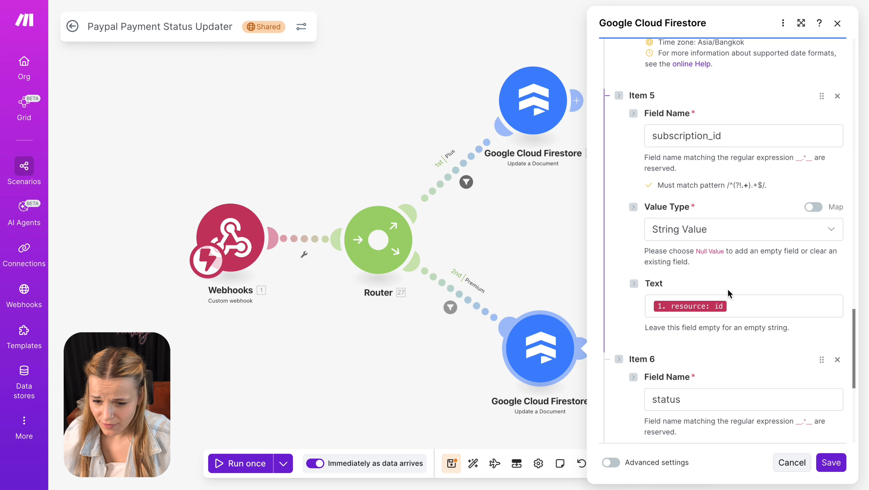
scroll(727, 289, down, 5)
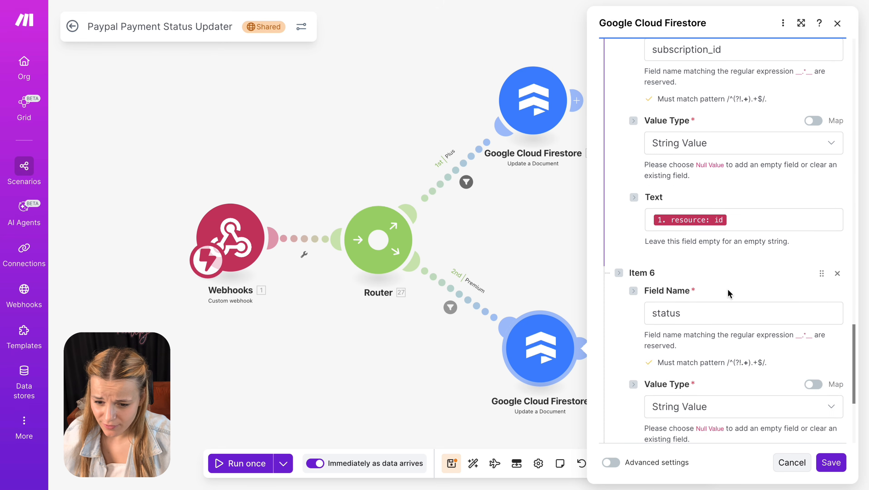
click(831, 462)
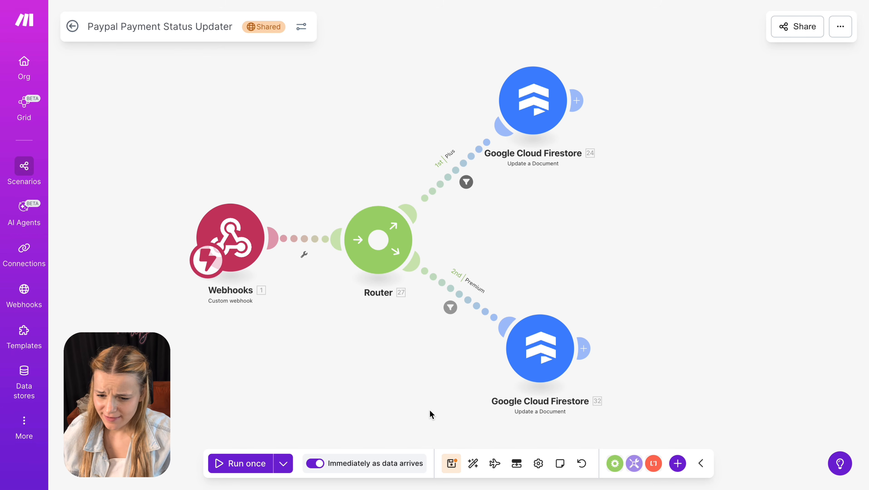
- Start a single scenario run and complete the $40.00 PayPal subscription using CREDIT UNION 1 (AK)
click(241, 463)
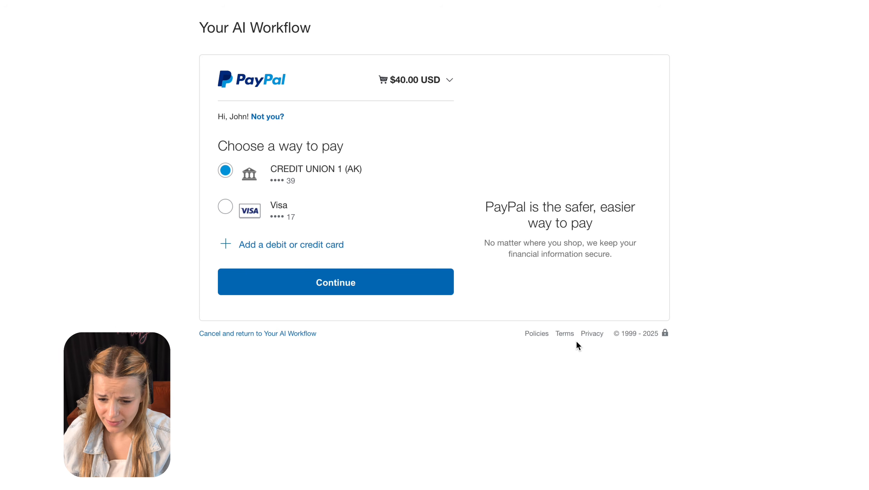
click(393, 282)
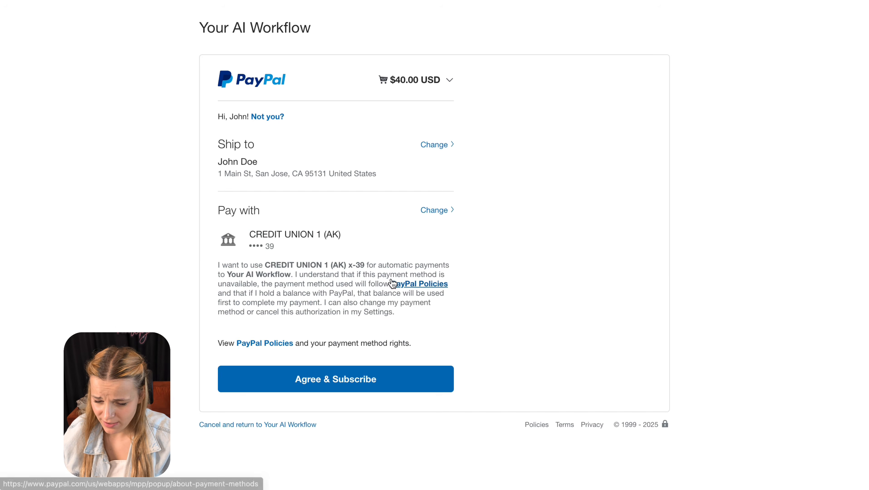
click(379, 384)
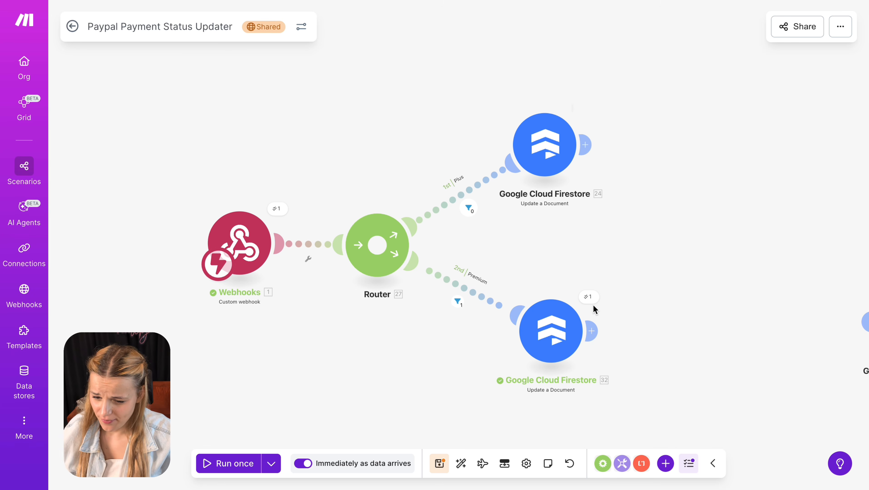
- Check the fields the Premium-route Firestore update wrote to the user document
click(589, 297)
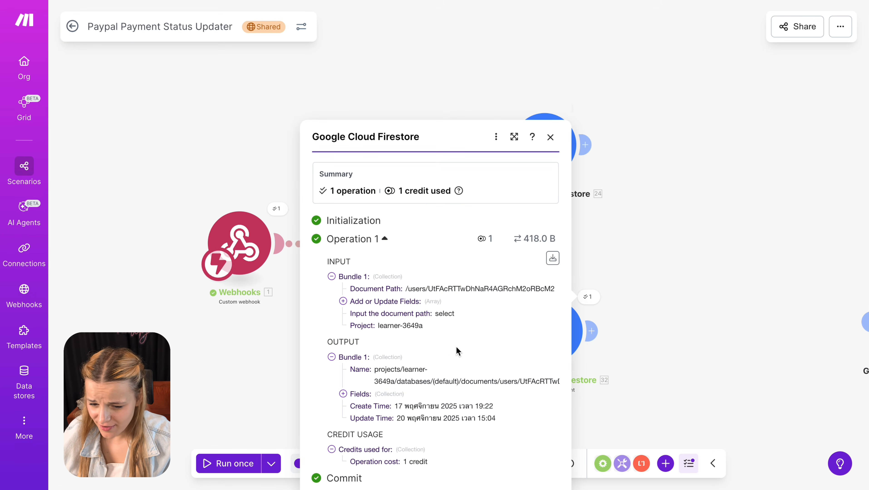
click(343, 394)
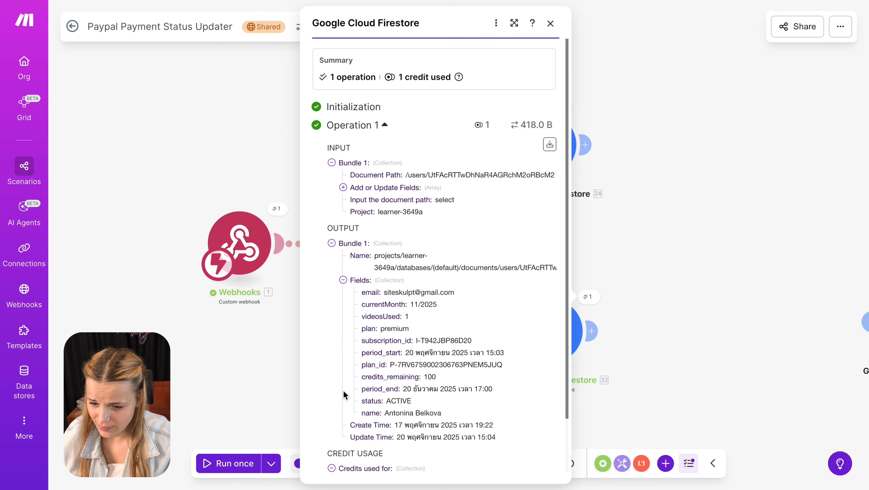
key(Escape)
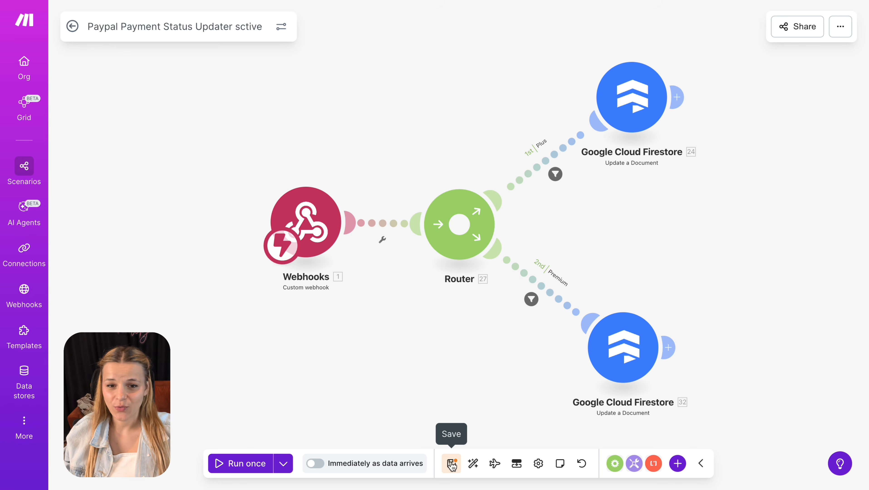
- Save the Paypal Payment Status Updater scenario and switch it to Active
click(450, 469)
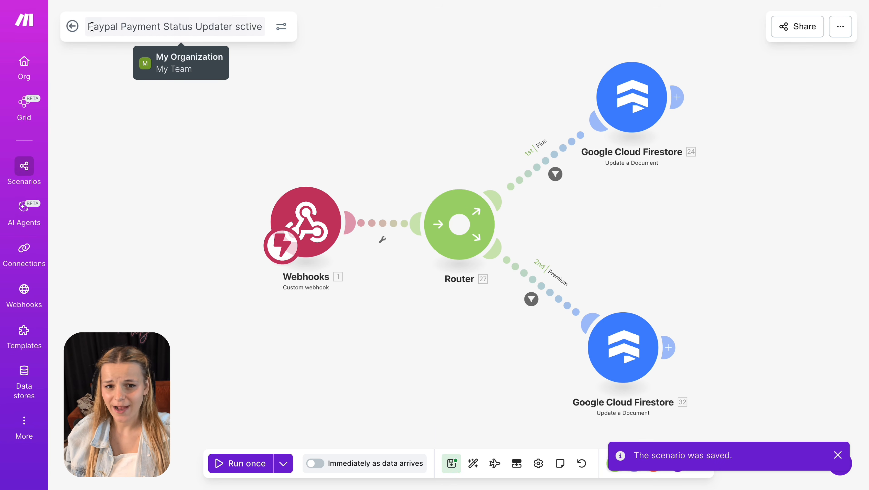
click(73, 26)
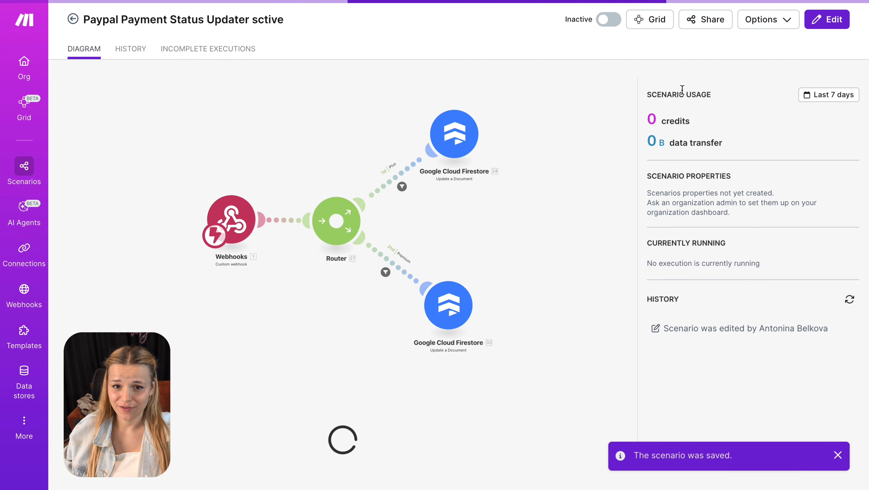
click(614, 22)
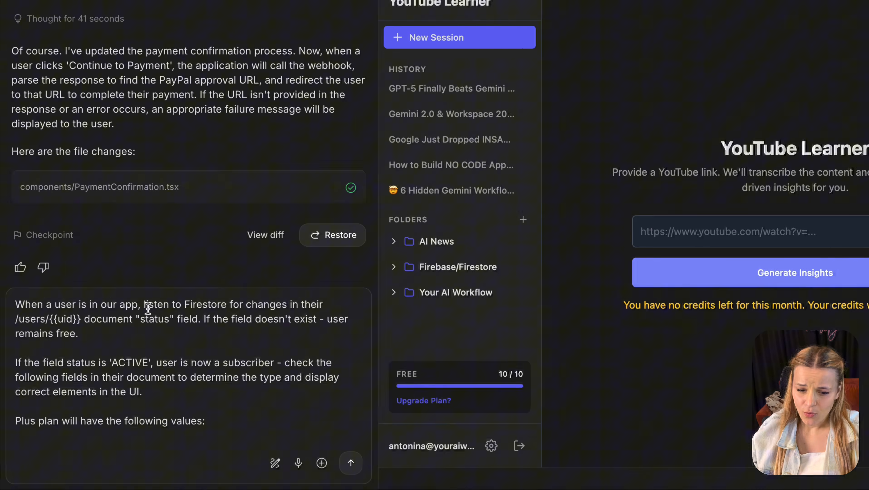
- Review the prompt's status-listening rules: no-status users, ACTIVE subscribers, and the check-the-fields instruction
drag(122, 338, 3, 339)
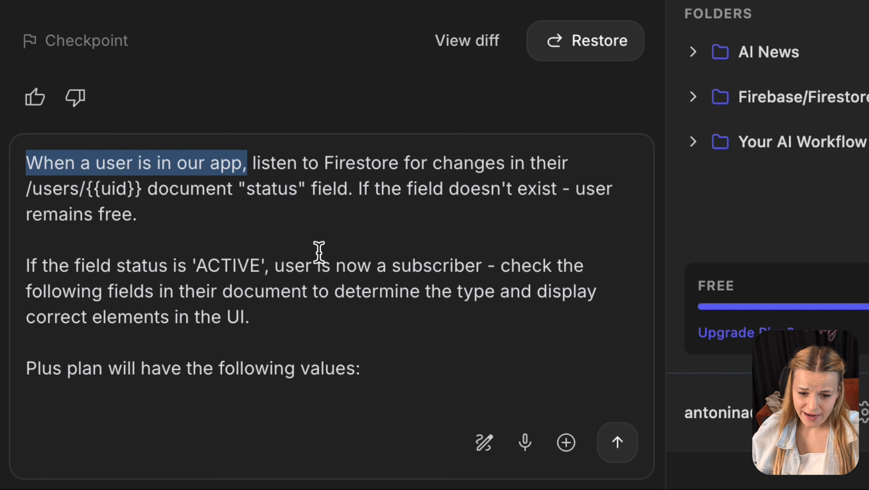
click(255, 167)
drag(256, 167, 350, 182)
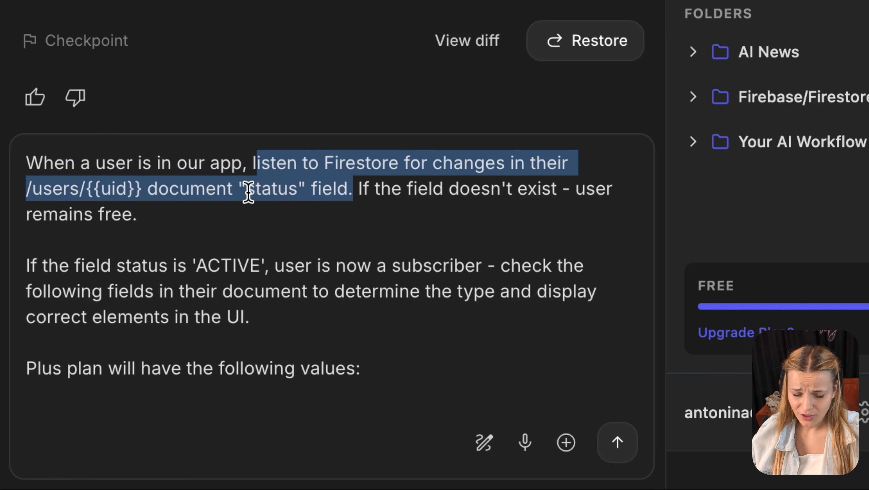
double_click(268, 193)
drag(433, 210, 354, 198)
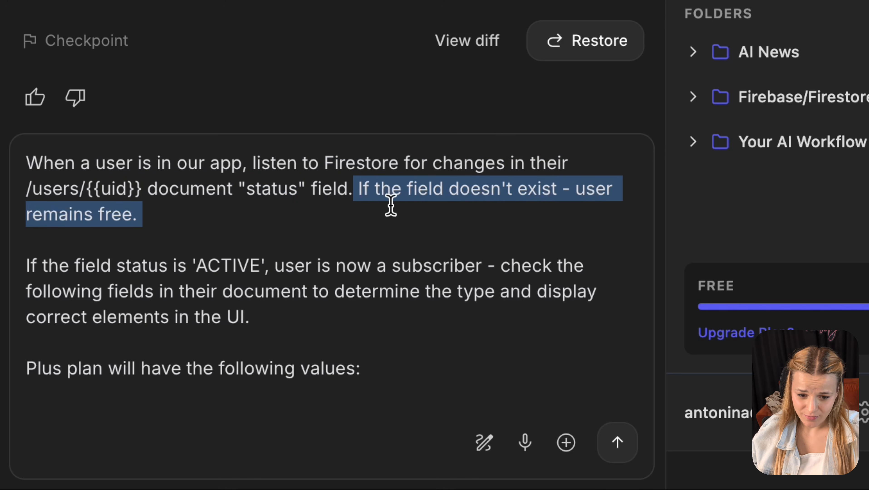
double_click(240, 268)
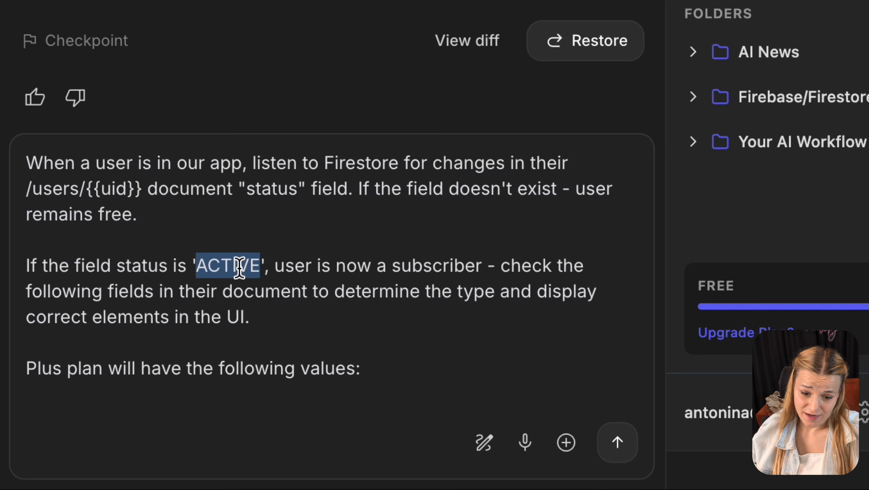
double_click(417, 268)
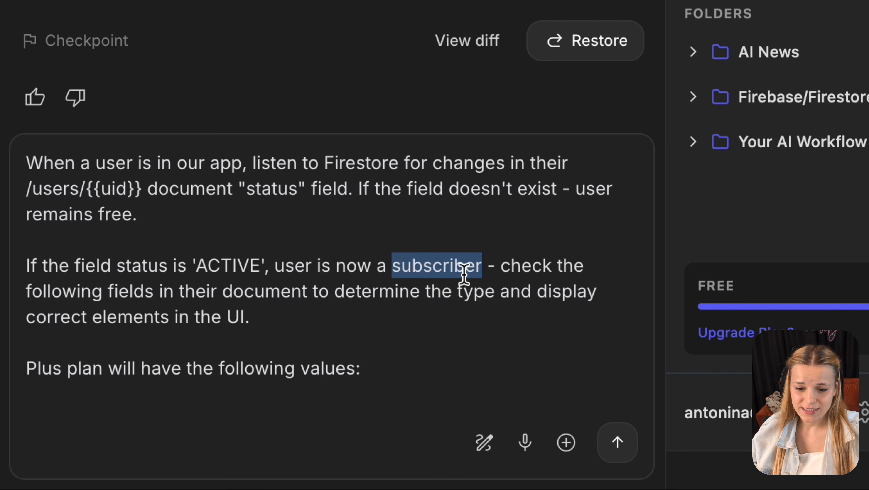
click(495, 266)
drag(497, 269, 526, 312)
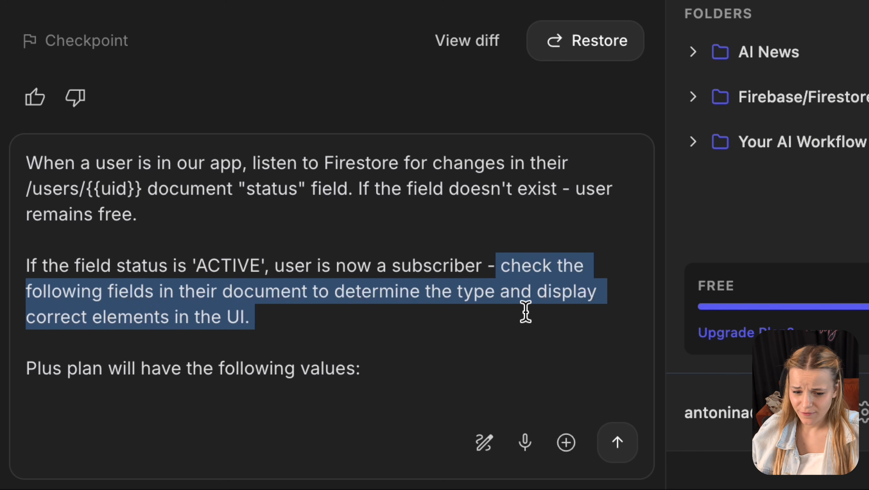
key(super+c)
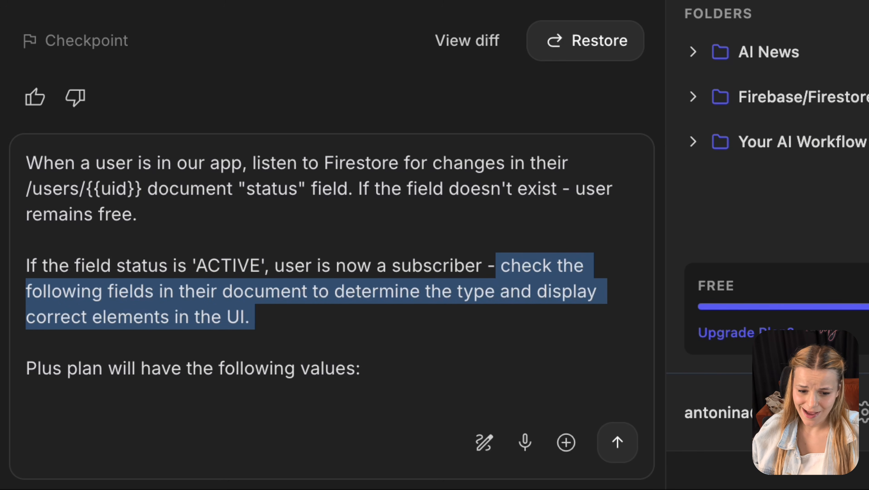
click(394, 351)
- Review the Plus plan rules: its heading, plan_id, plan: "plus" and credits_remaining lines
double_click(250, 377)
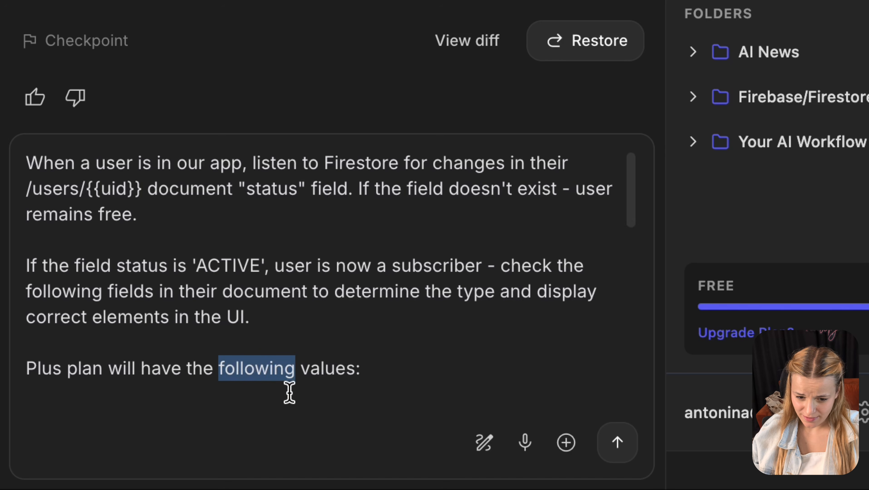
click(301, 374)
triple_click(302, 376)
scroll(302, 376, down, 6)
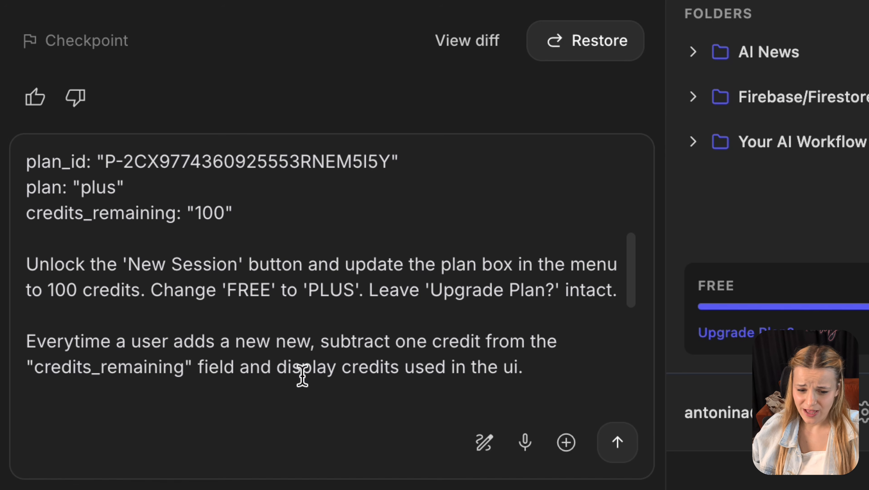
scroll(302, 376, up, 1)
click(263, 281)
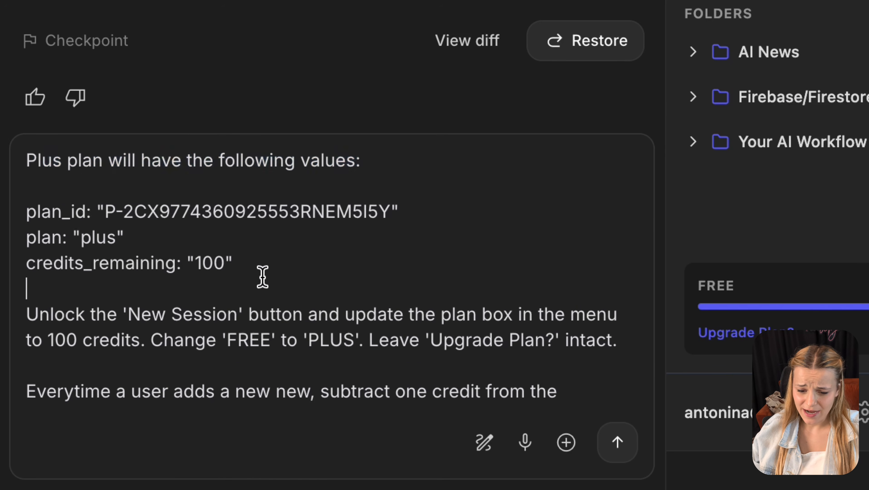
drag(431, 209, 1, 220)
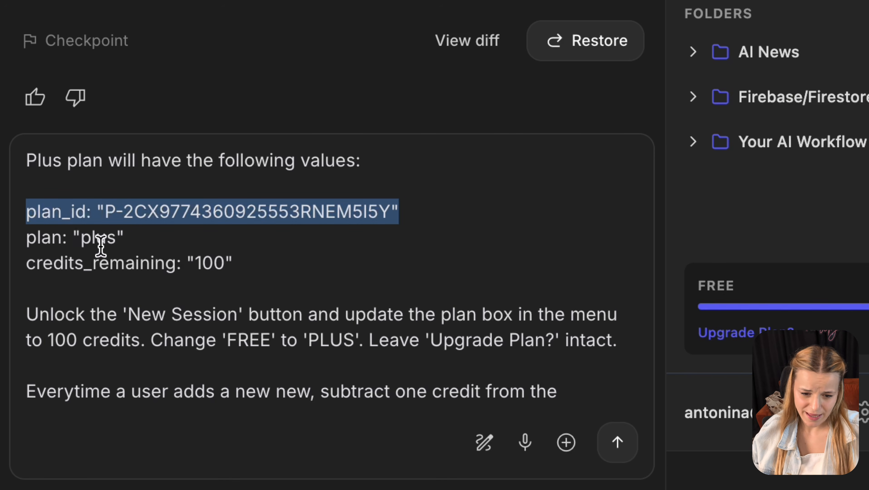
drag(300, 240, 7, 242)
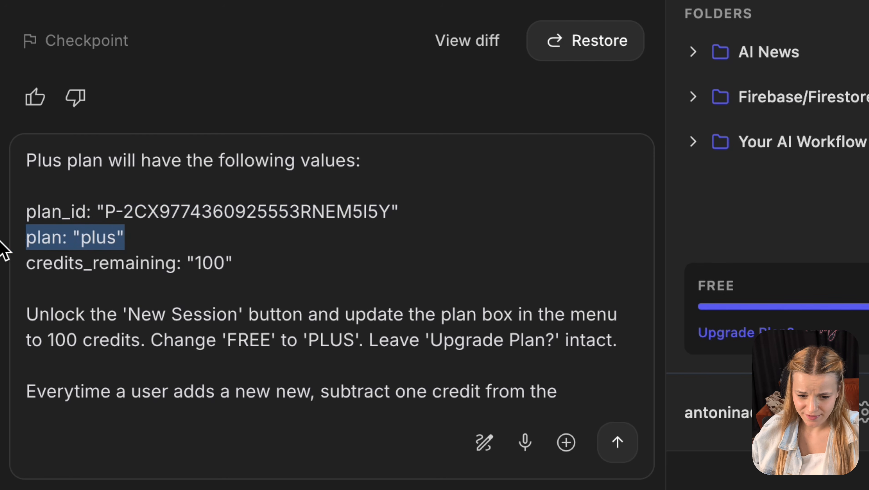
drag(233, 263, 29, 264)
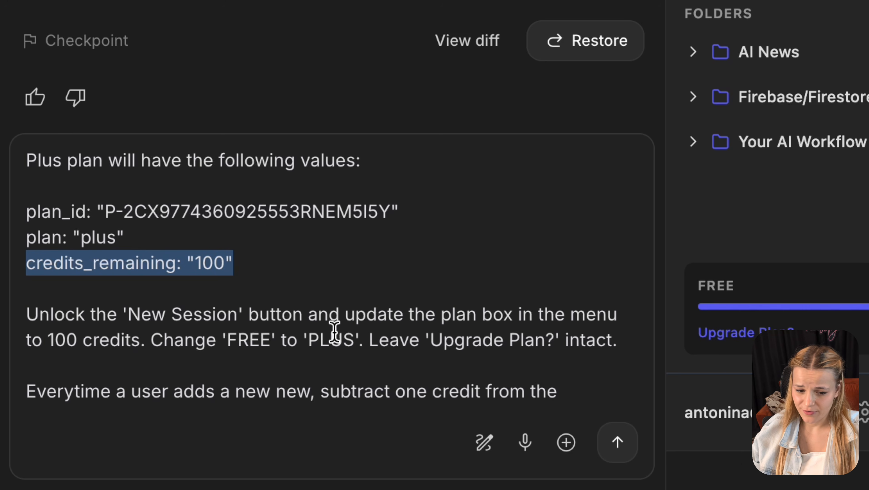
- Review the Plus unlock New Session instruction and the FREE, PLUS and Upgrade Plan labels
drag(151, 339, 11, 316)
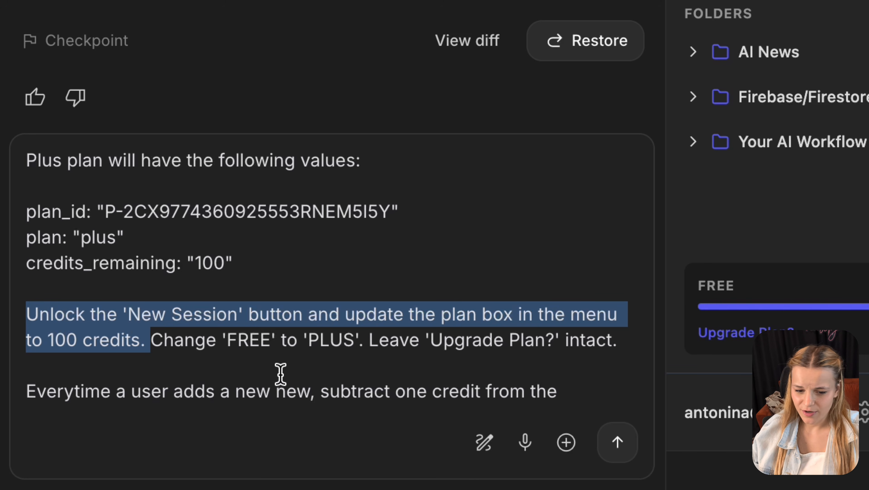
double_click(250, 344)
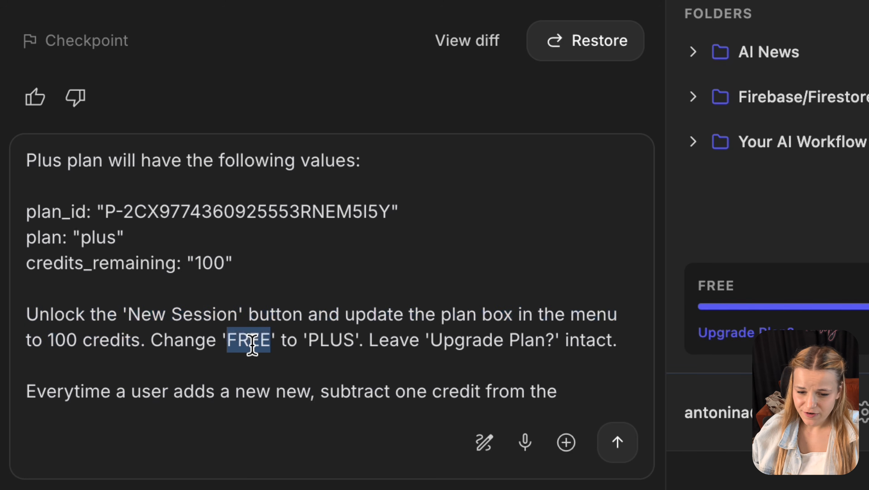
double_click(318, 344)
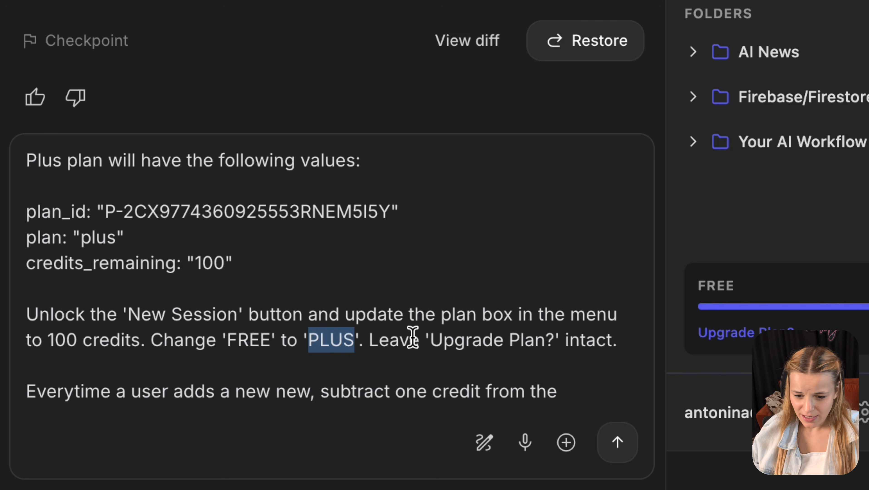
drag(426, 340, 546, 344)
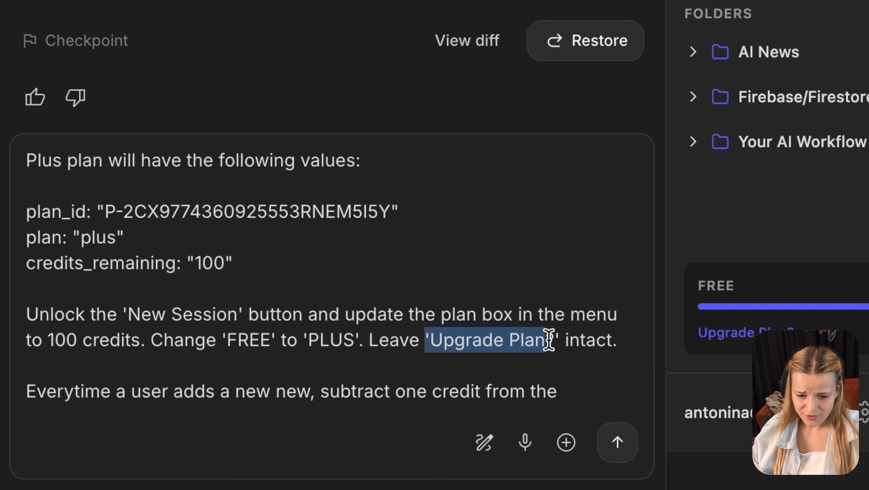
scroll(549, 339, down, 3)
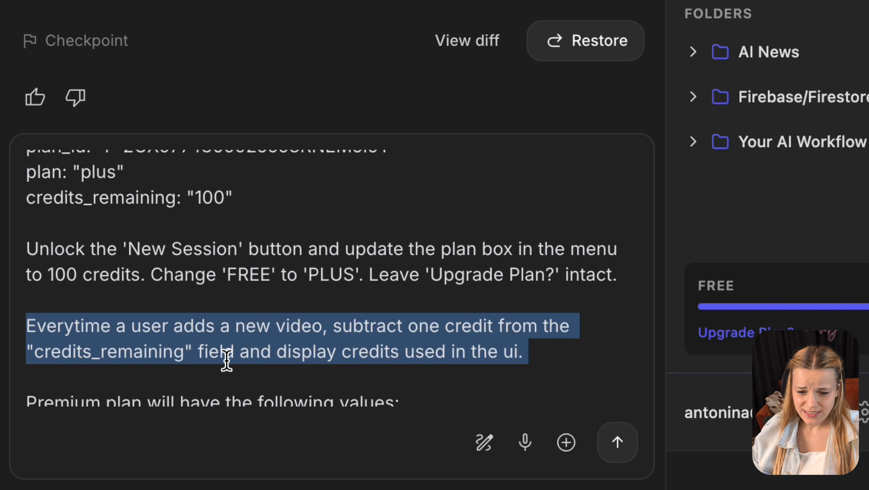
click(533, 359)
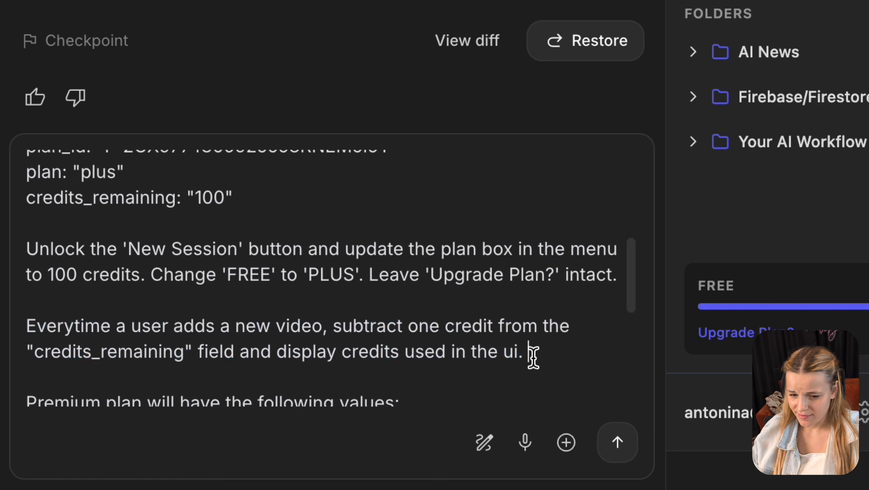
- Review the Premium plan rules: heading, plan_id, plan: "premium" line and unlock instruction
scroll(533, 359, down, 5)
scroll(533, 358, down, 5)
scroll(533, 357, down, 3)
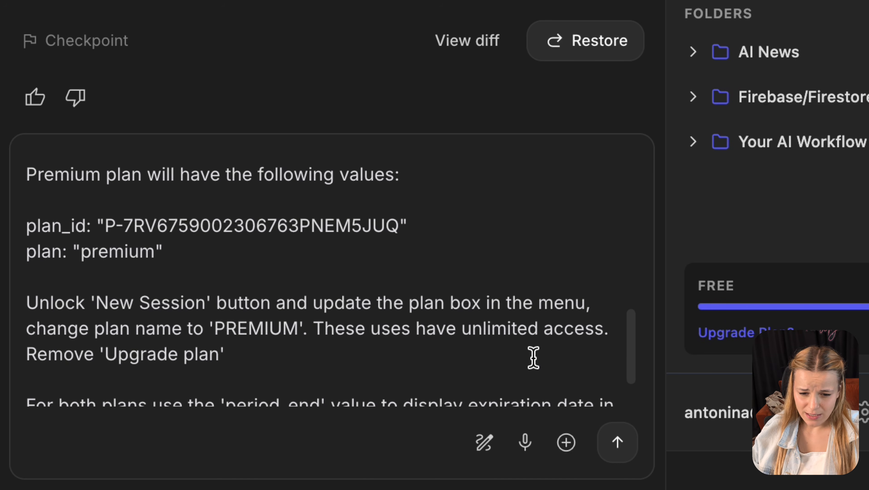
triple_click(338, 174)
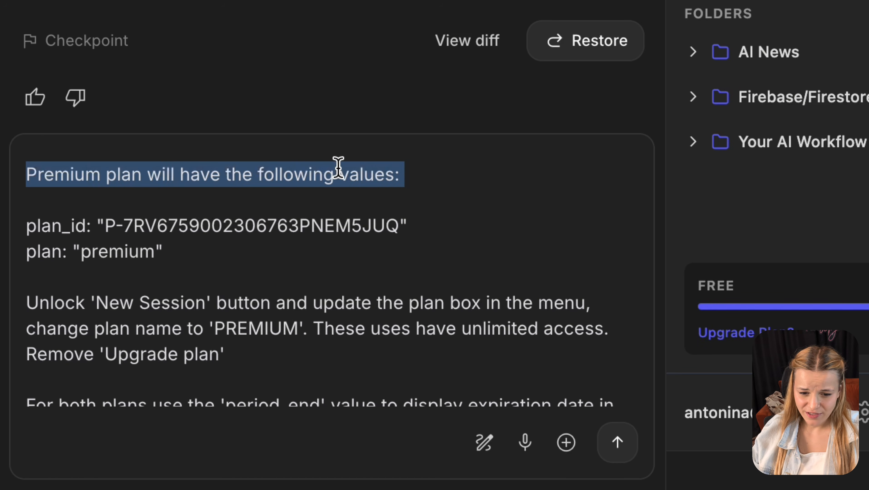
triple_click(294, 224)
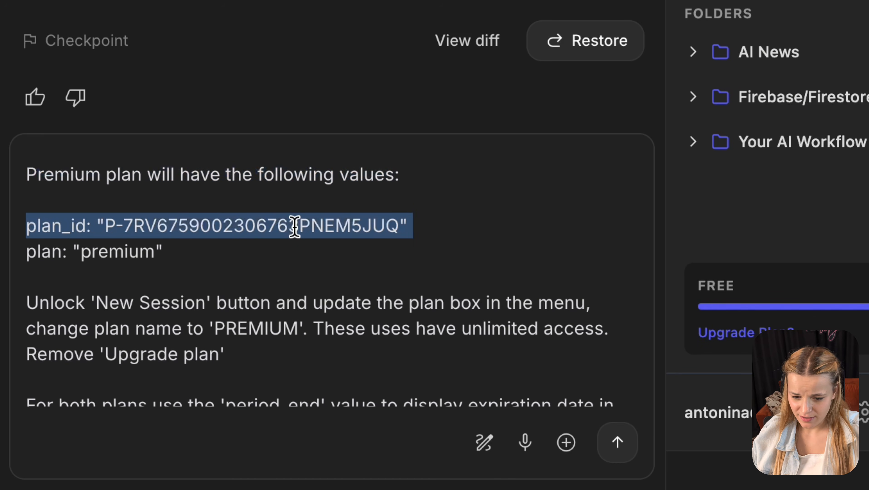
triple_click(187, 254)
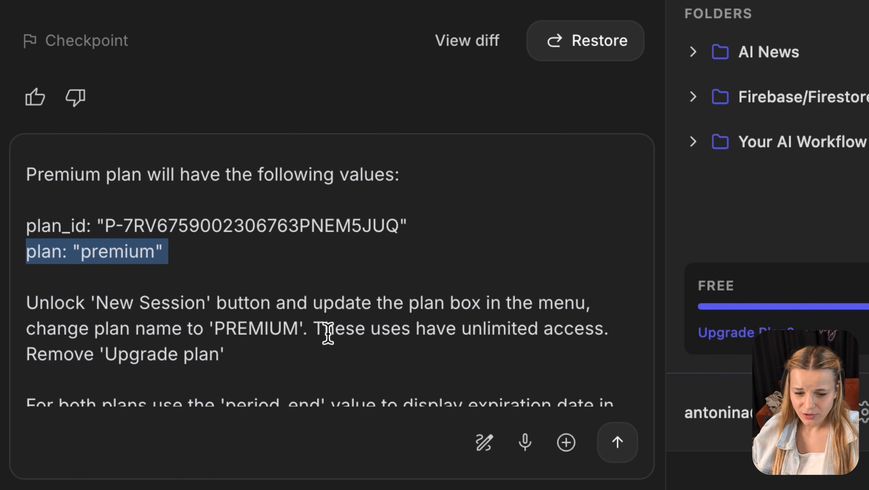
drag(316, 328, 6, 298)
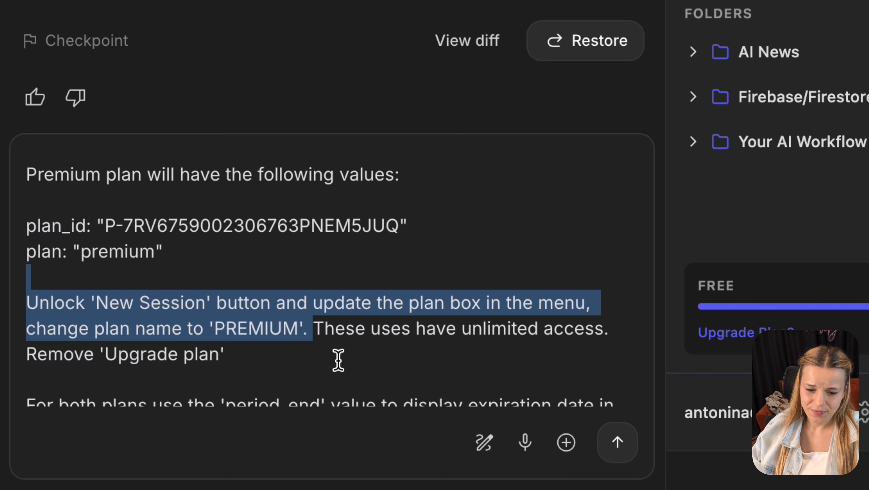
- Correct 'uses' to 'users' and review the For both plans paragraph with period_end
click(403, 331)
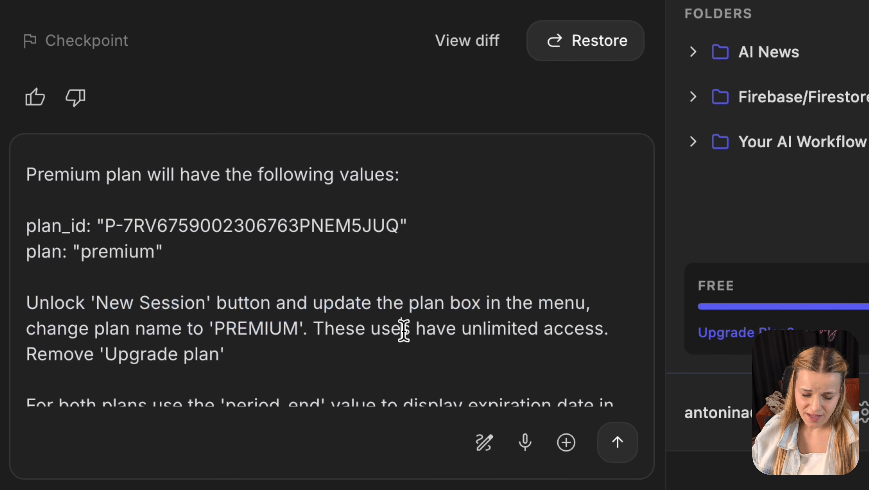
text(r)
click(394, 356)
shift+click(315, 332)
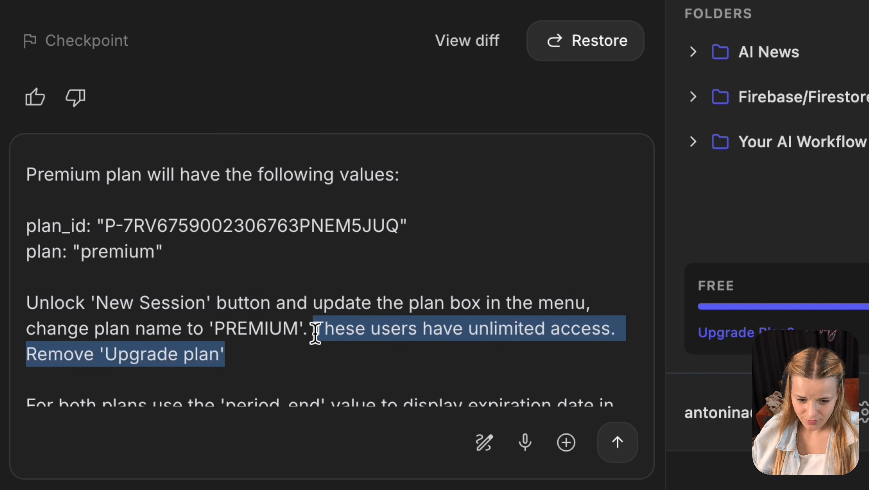
scroll(315, 332, down, 3)
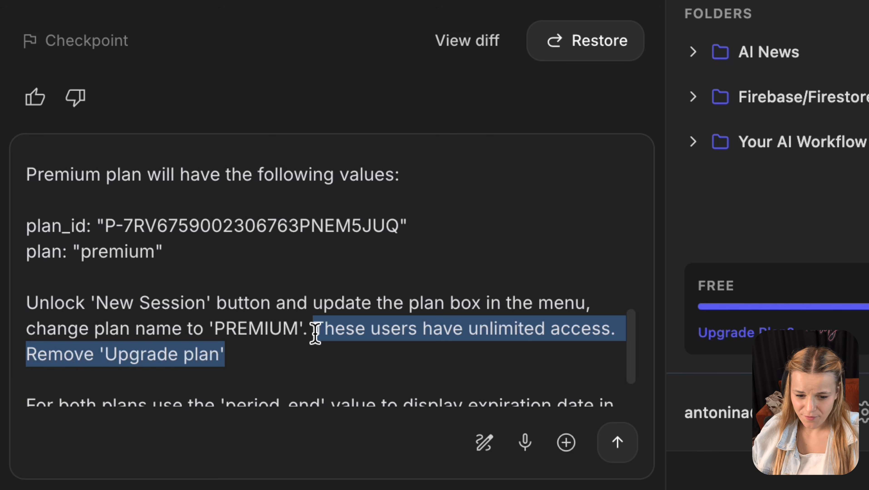
click(261, 376)
drag(262, 377, 4, 346)
click(243, 345)
drag(225, 343, 316, 338)
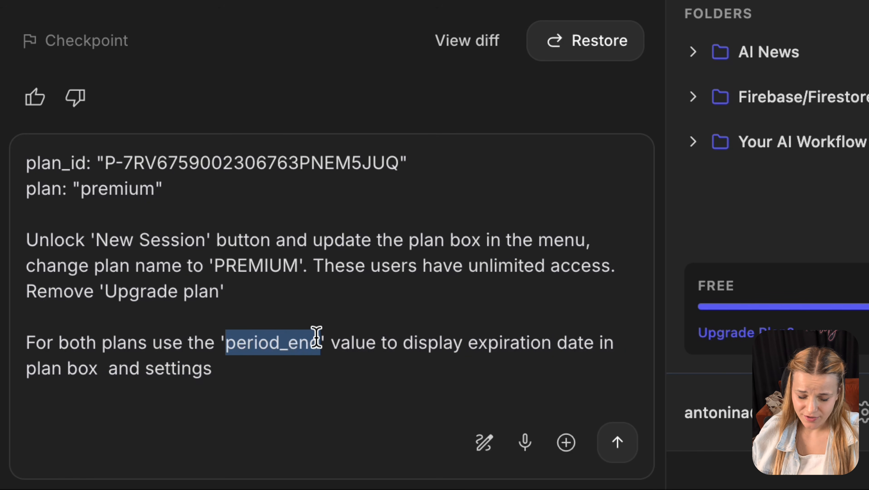
click(301, 359)
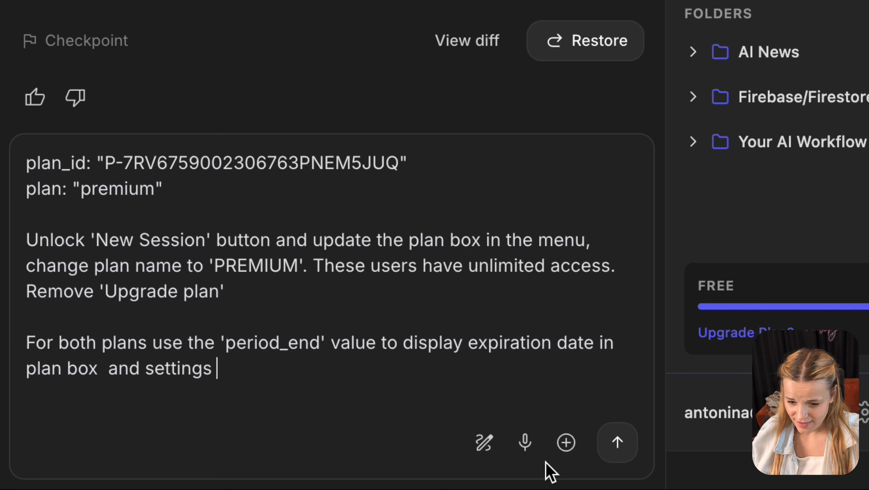
- Send the prompt and redeploy the app to the 'Backend Apps - Gas and Make' project
click(617, 442)
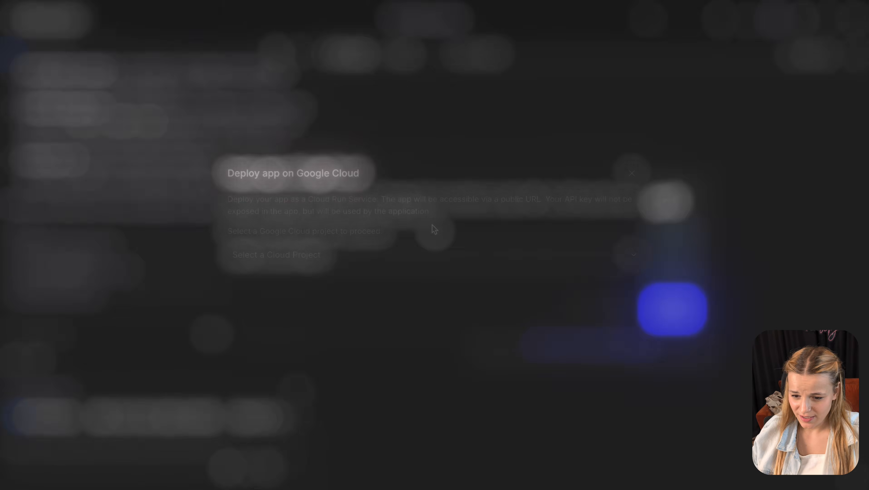
click(409, 254)
click(368, 352)
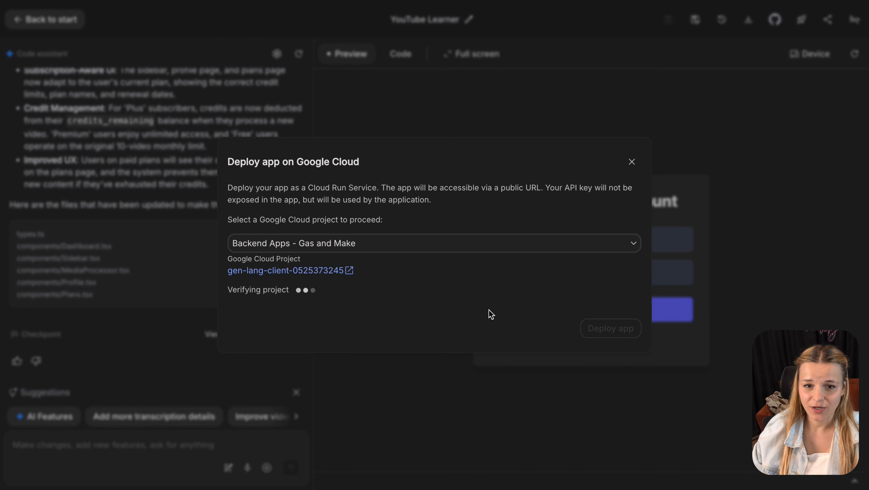
click(603, 331)
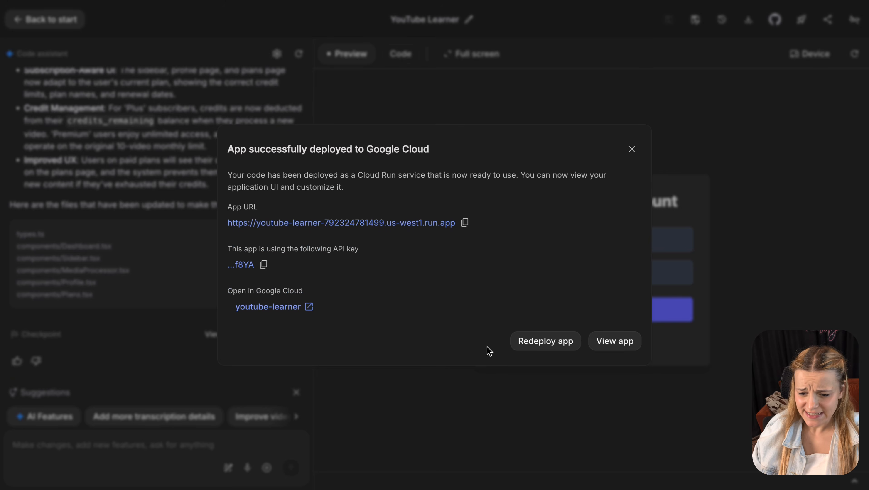
click(564, 342)
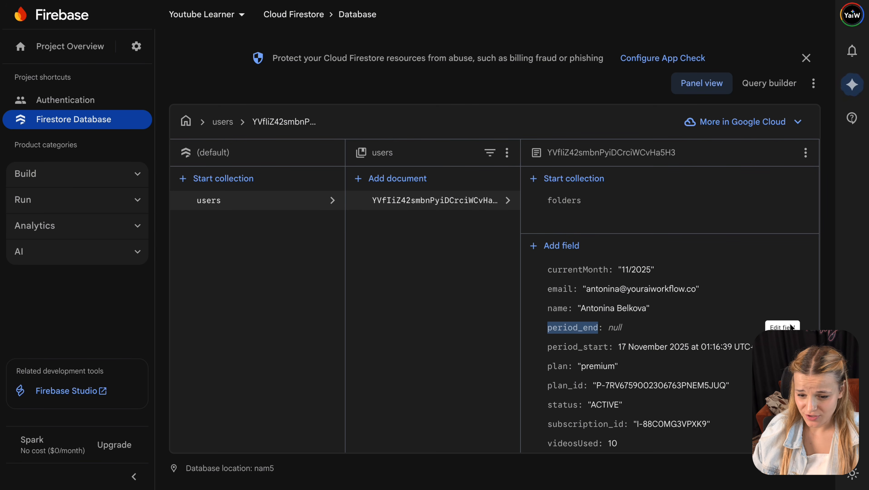
- Delete the period_end, period_start and plan fields from the user document
click(784, 330)
click(797, 328)
click(614, 335)
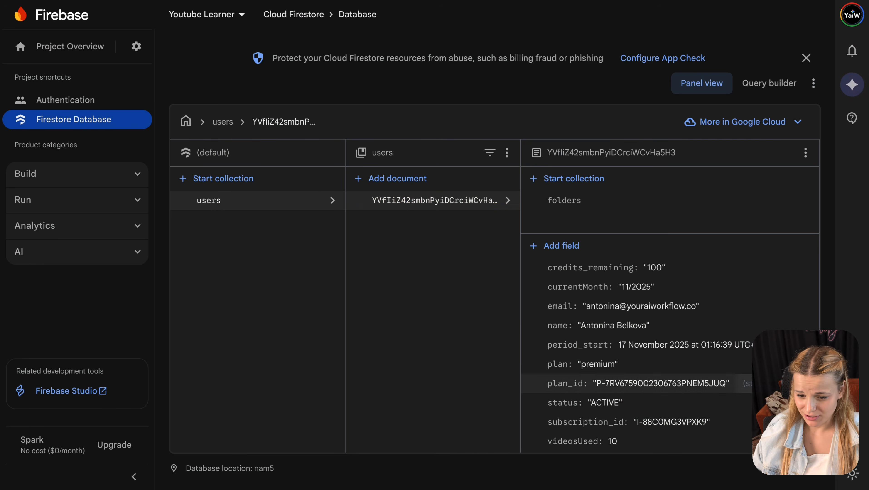
click(797, 344)
click(614, 336)
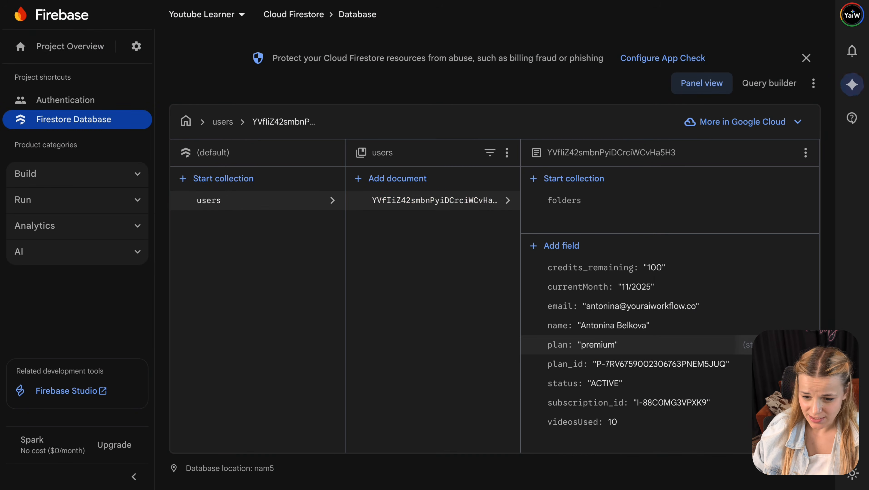
click(797, 345)
click(615, 336)
- Delete the credits_remaining, plan_id, status and subscription_id fields
click(807, 267)
click(615, 336)
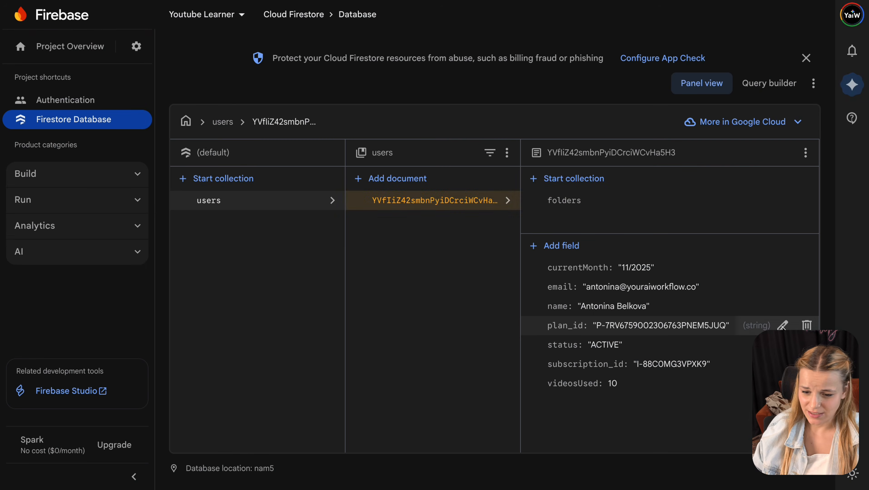
click(807, 325)
click(615, 336)
click(807, 325)
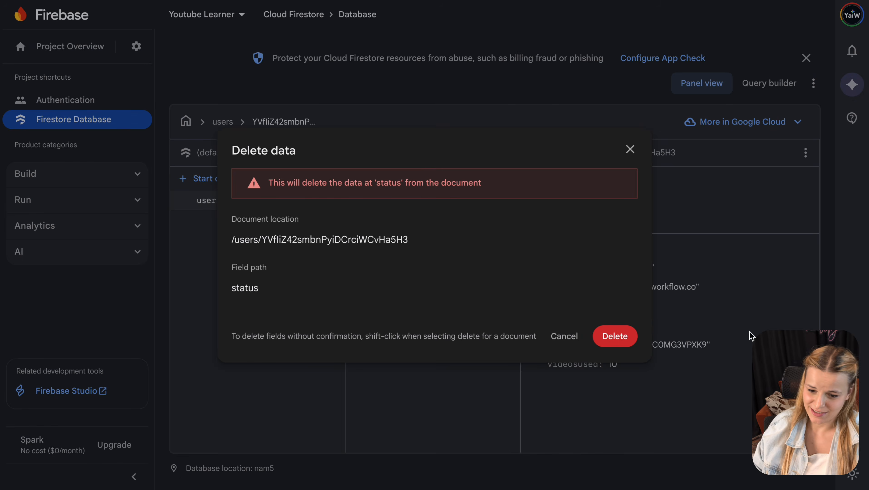
click(615, 336)
click(807, 325)
click(614, 336)
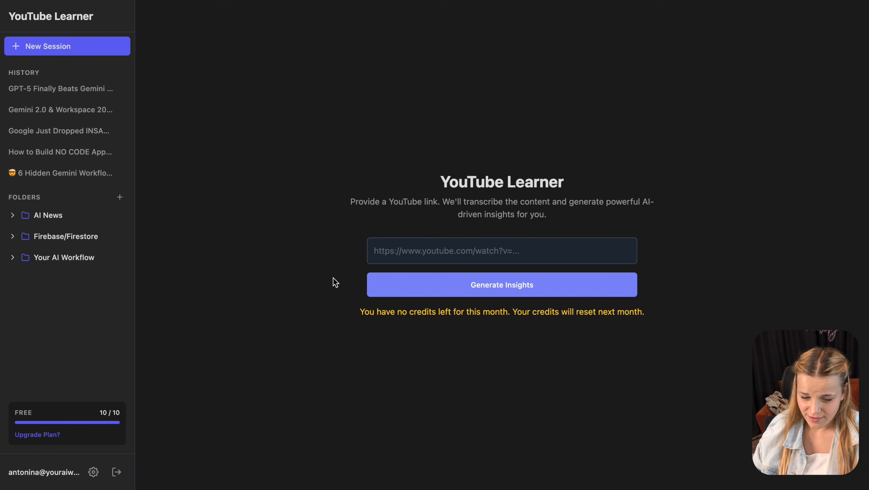
- Upgrade the free account to the Plus plan and check its renewal date
click(53, 436)
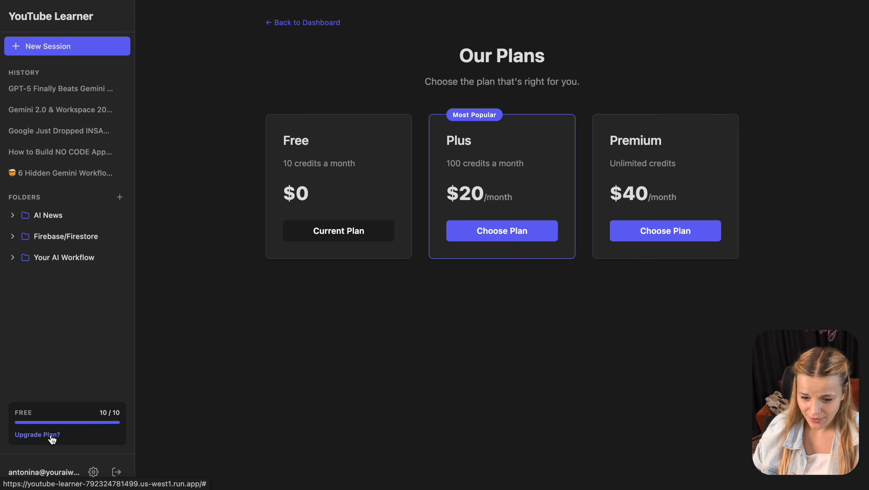
click(524, 231)
click(544, 204)
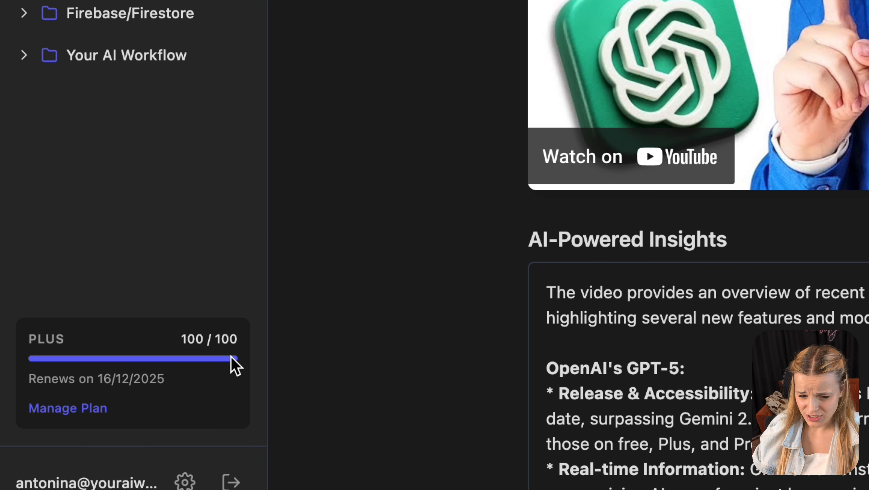
drag(177, 391, 18, 381)
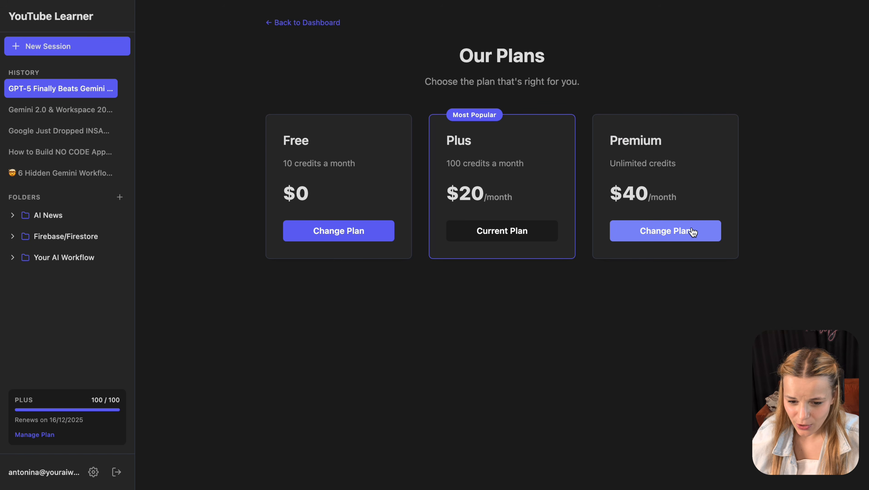
- Change the subscription to Premium and confirm the unlimited plan box appears
click(695, 232)
click(551, 202)
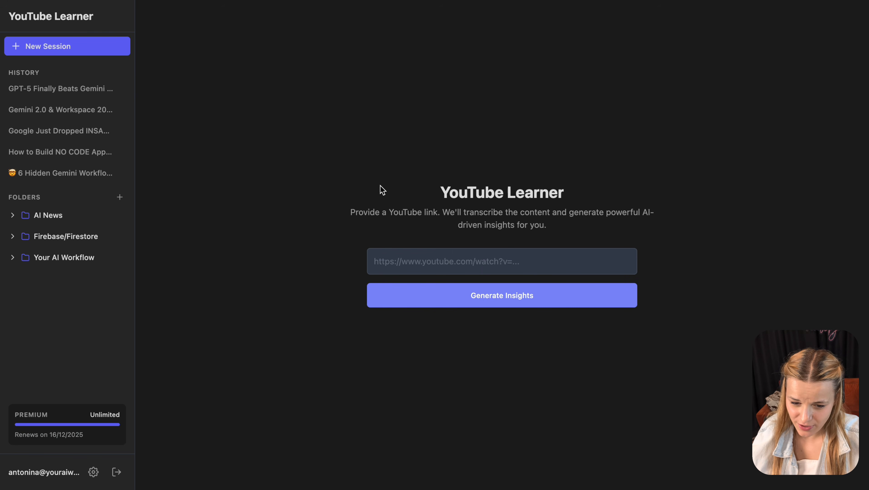
drag(19, 382, 144, 447)
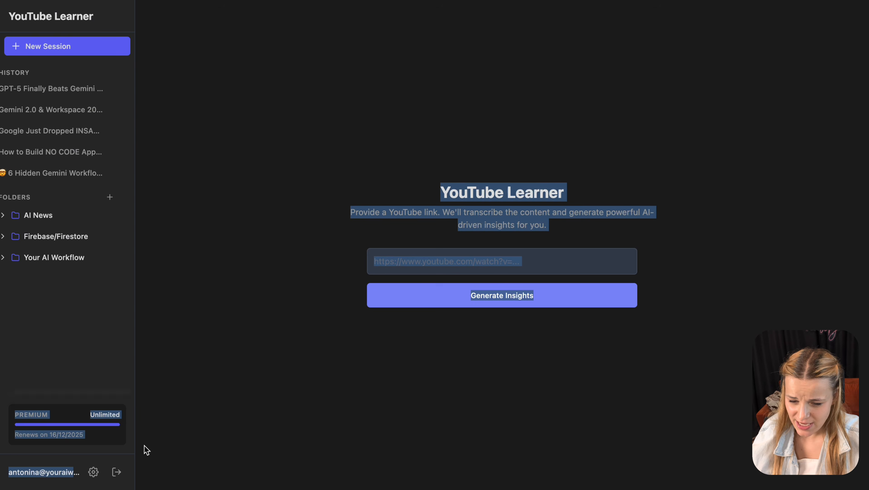
click(282, 417)
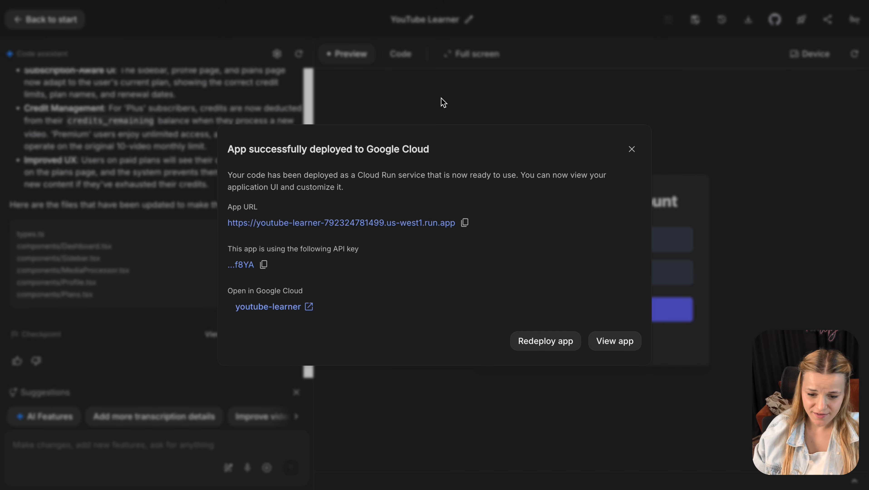
- Send the prompt requesting a 'Verifying your Payment...' loader for APPROVAL_PENDING and ACTIVE_PENDING statuses
click(632, 149)
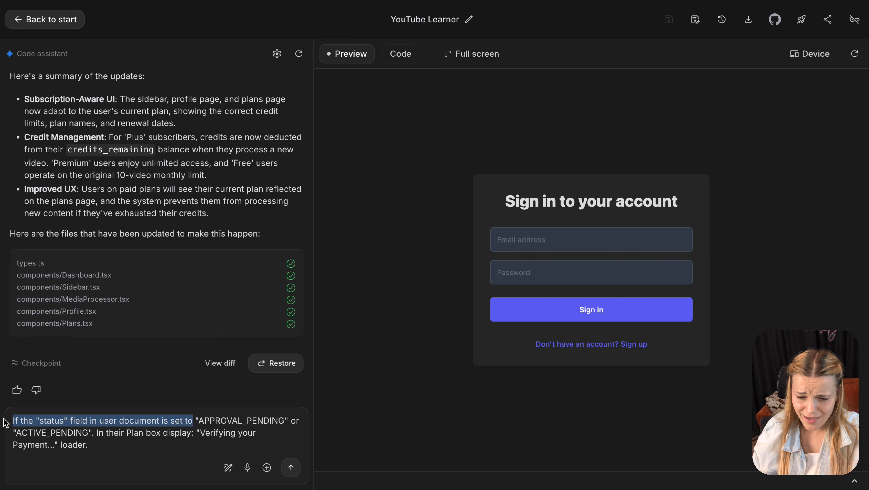
double_click(38, 420)
drag(197, 416, 270, 417)
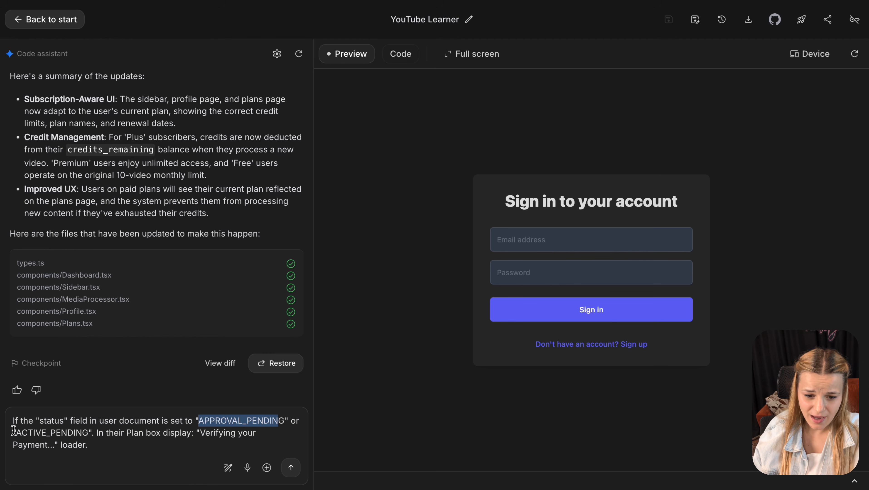
drag(18, 430, 67, 430)
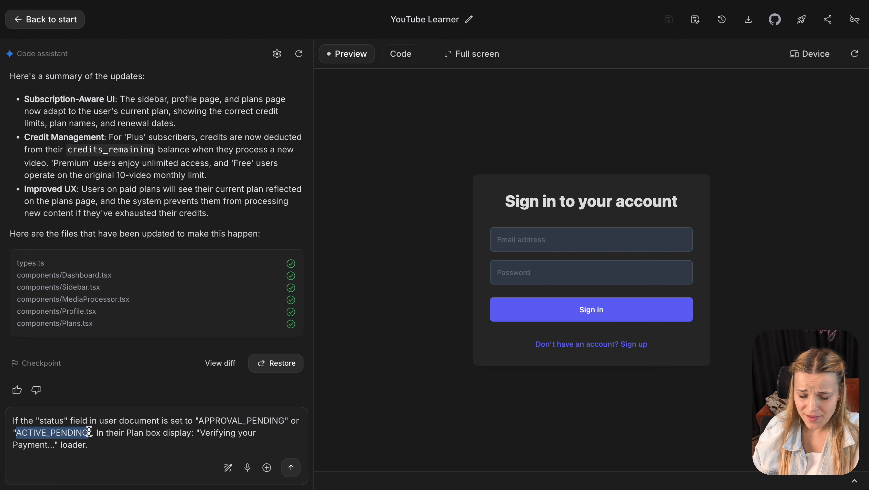
drag(201, 434, 60, 444)
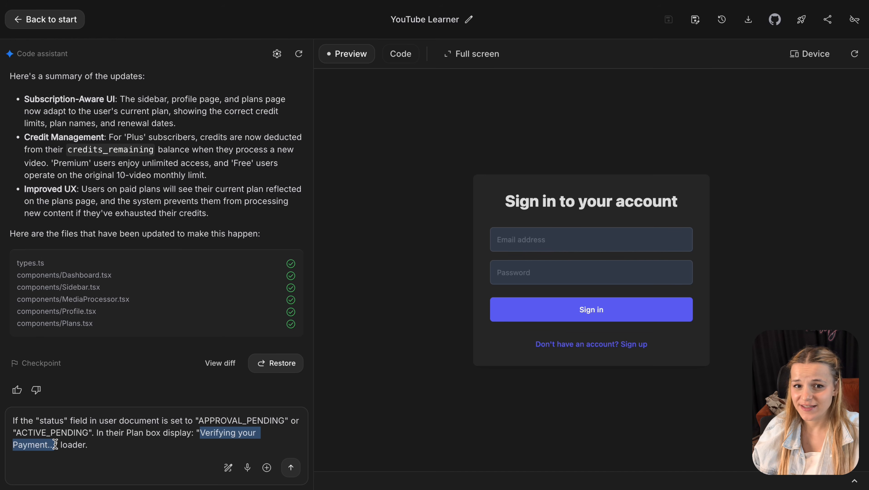
click(95, 445)
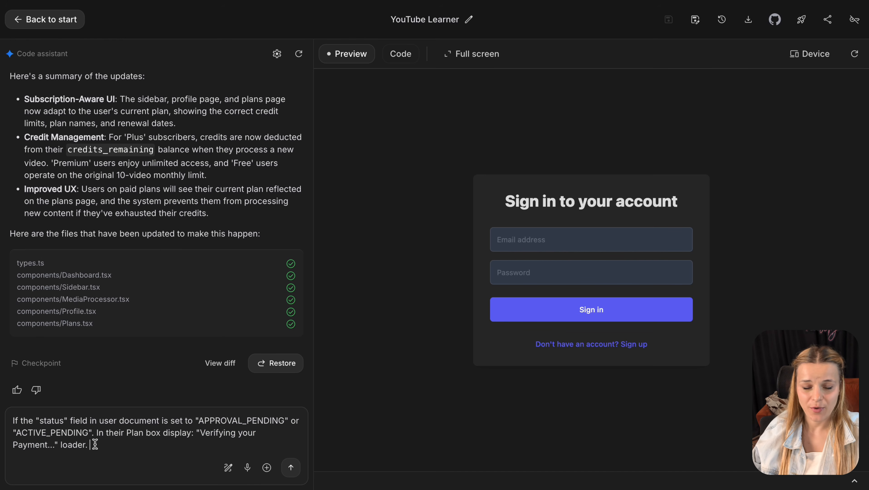
click(291, 467)
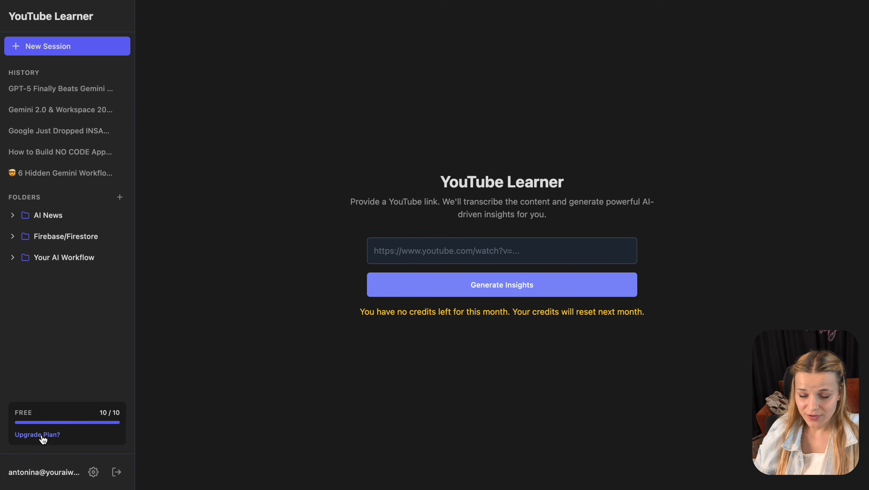
- Upgrade the free YouTube Learner account to Plus and confirm it shows 100/100, renewing 16/12/2025
click(42, 438)
click(514, 235)
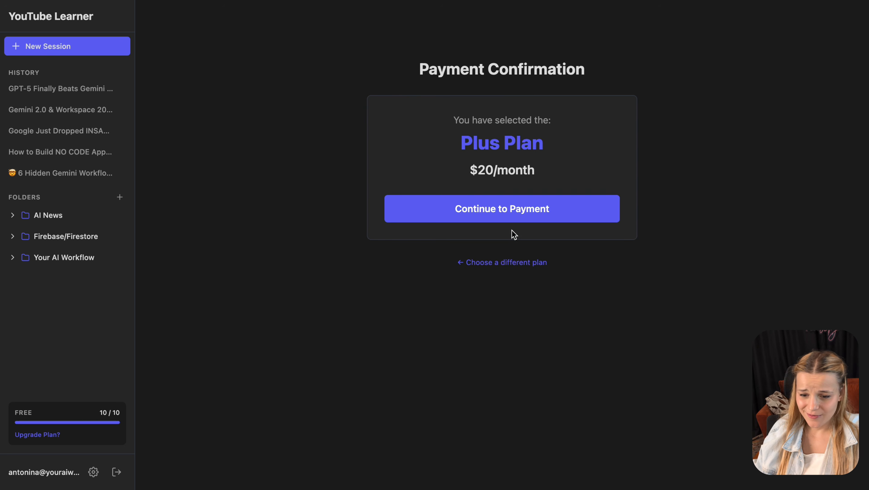
click(521, 219)
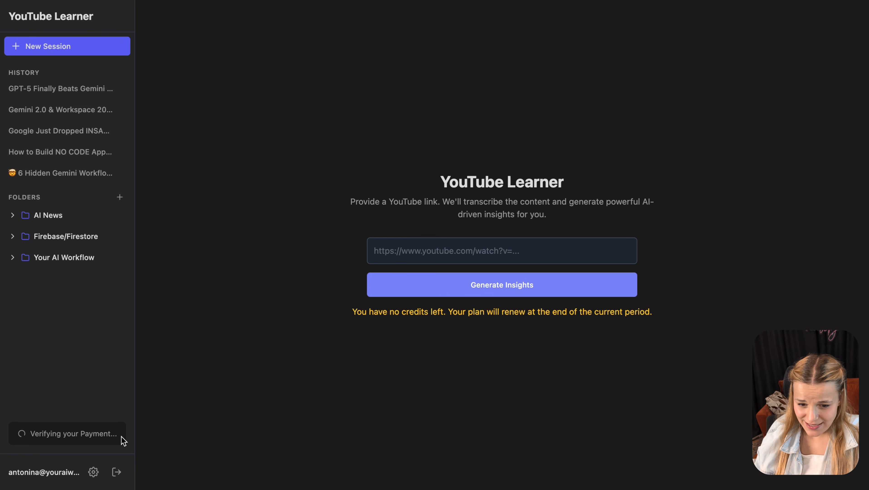
drag(121, 441, 8, 443)
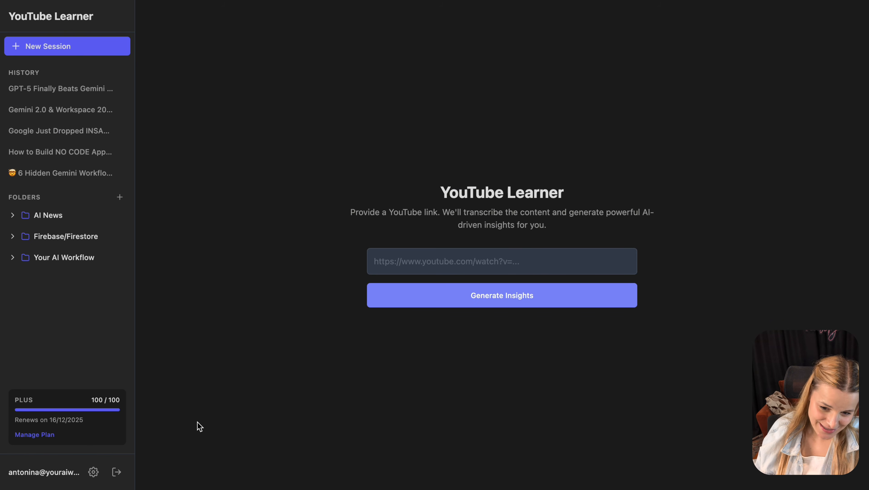
click(58, 439)
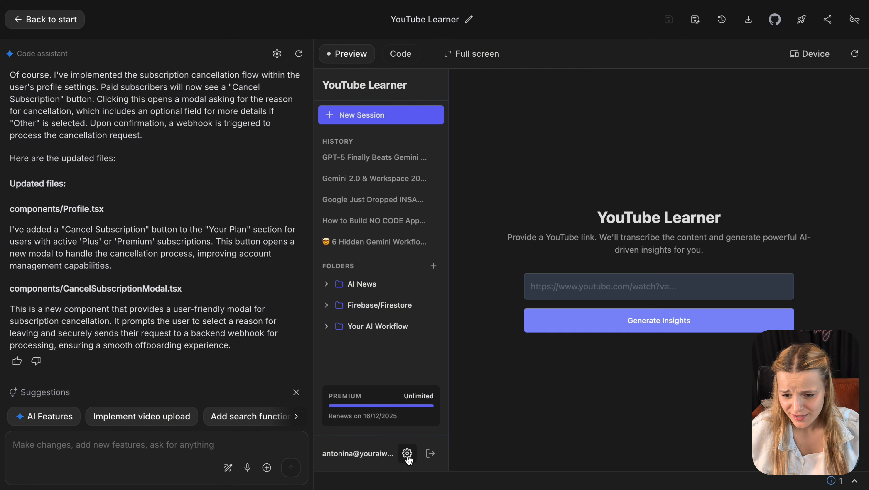
- Open the preview app's Profile page and scroll through the Premium plan and account details
click(407, 454)
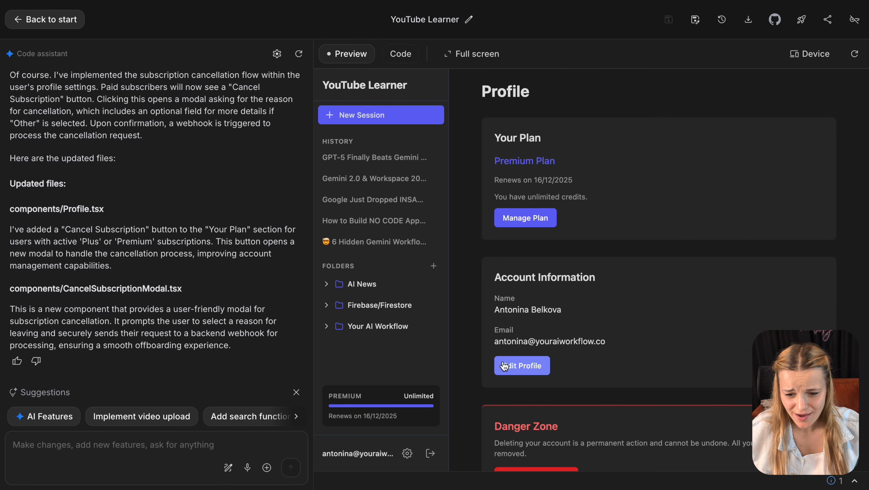
scroll(589, 268, down, 1)
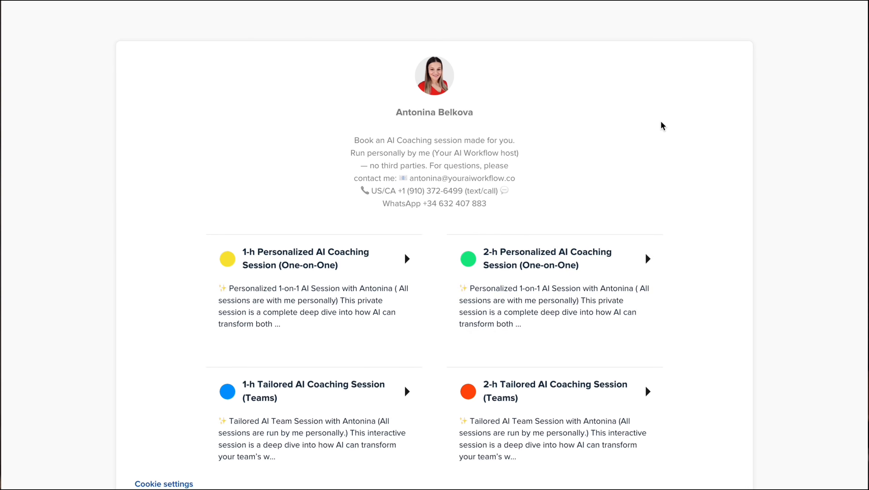
- Book the 2-h Personalized AI Coaching session on the 13th at 16:00
click(613, 292)
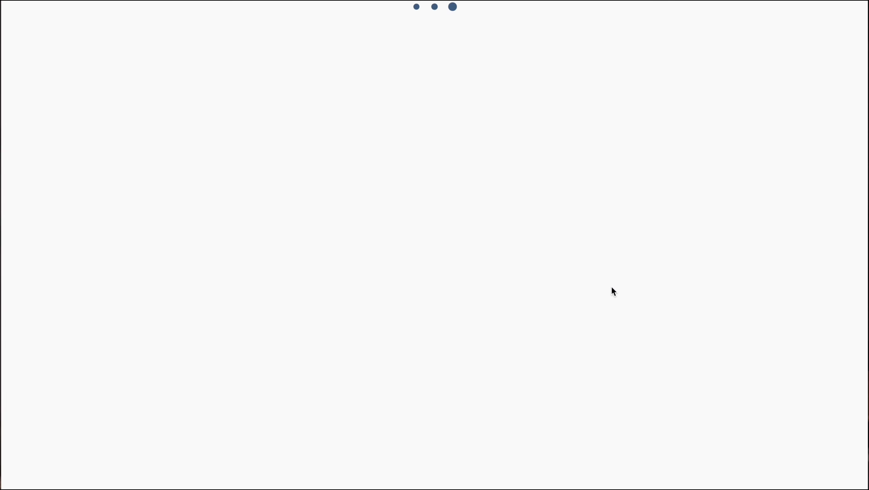
click(554, 248)
click(671, 279)
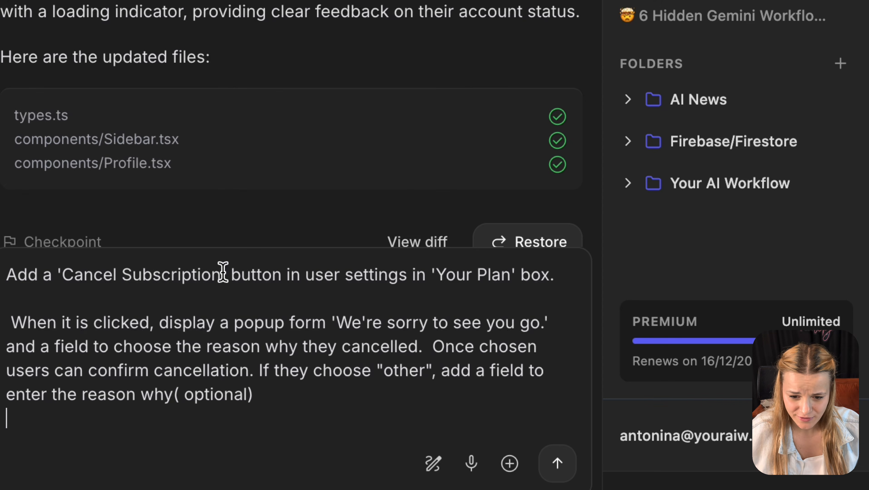
- Send the prompt adding Cancel Subscription to Your Plan, with a reason popup and optional other-reason field
drag(122, 372, 58, 373)
drag(99, 277, 59, 274)
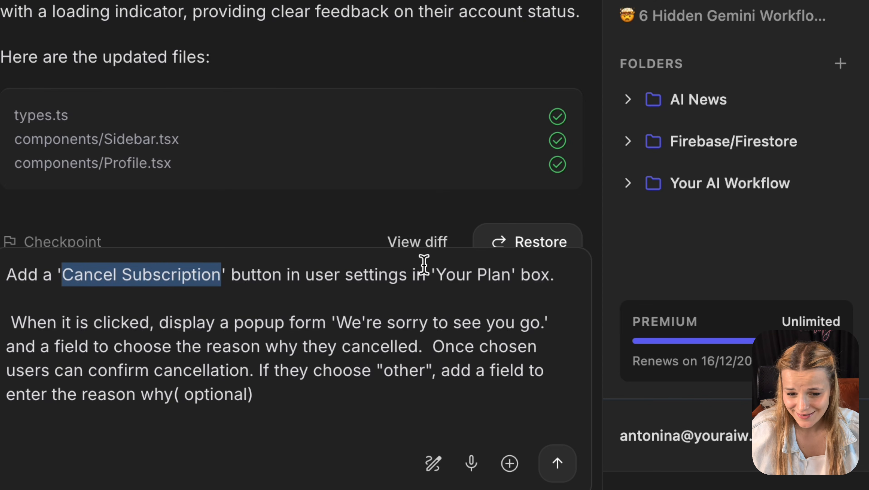
drag(434, 274, 510, 278)
drag(11, 323, 422, 348)
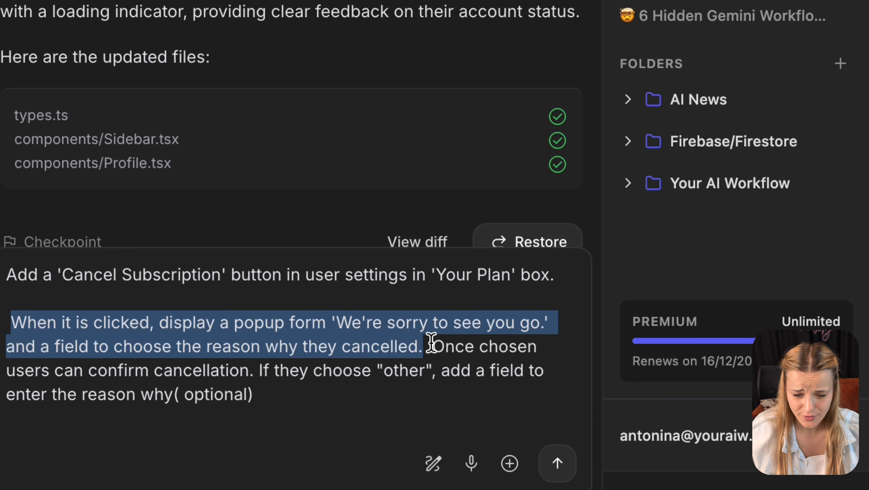
drag(255, 375, 431, 349)
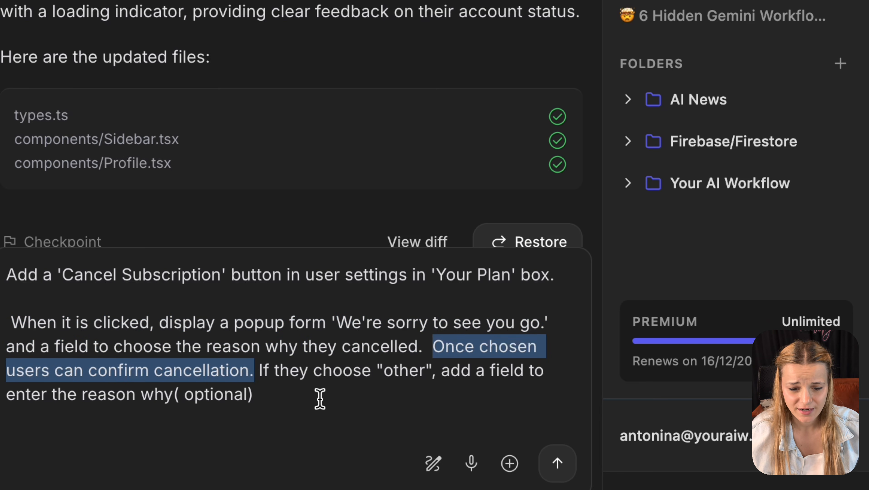
drag(319, 399, 245, 363)
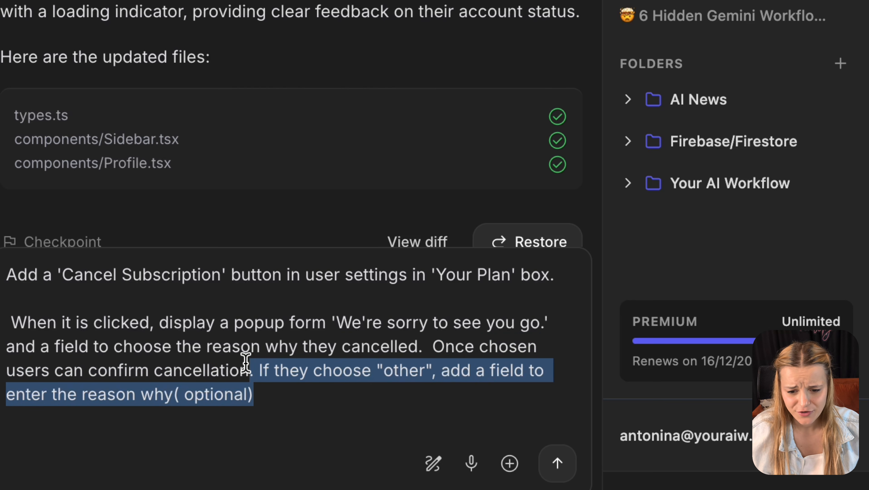
click(558, 468)
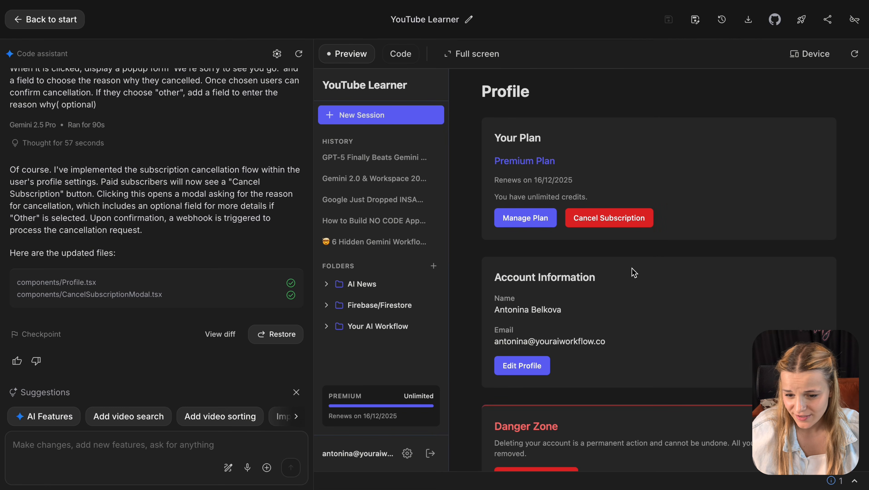
- Start cancelling Premium in the preview, pick 'Other' as the reason, and begin typing 'I h'
click(632, 225)
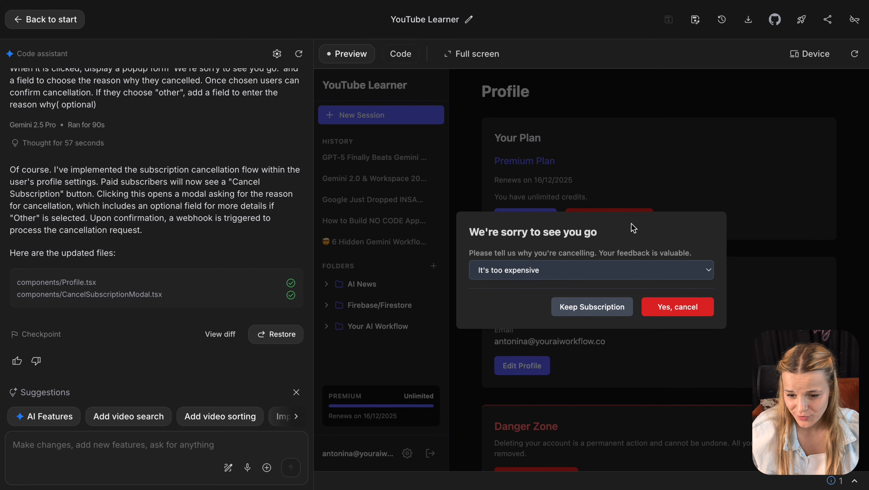
click(606, 265)
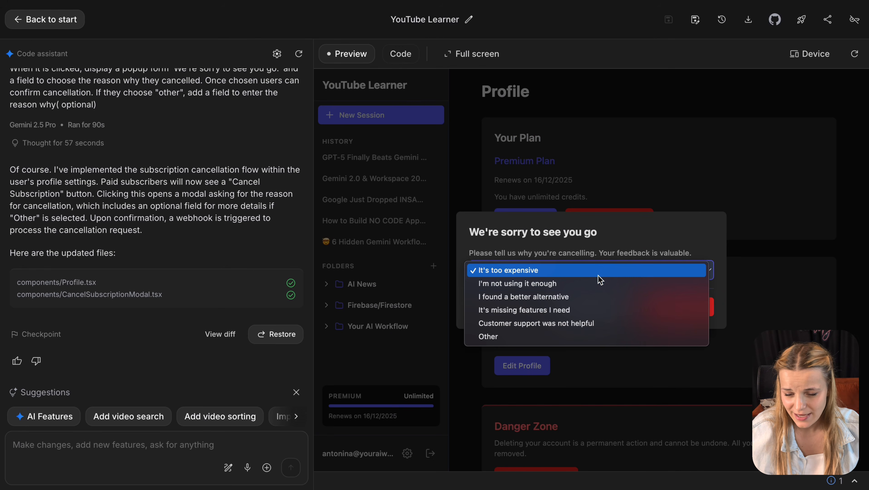
click(599, 282)
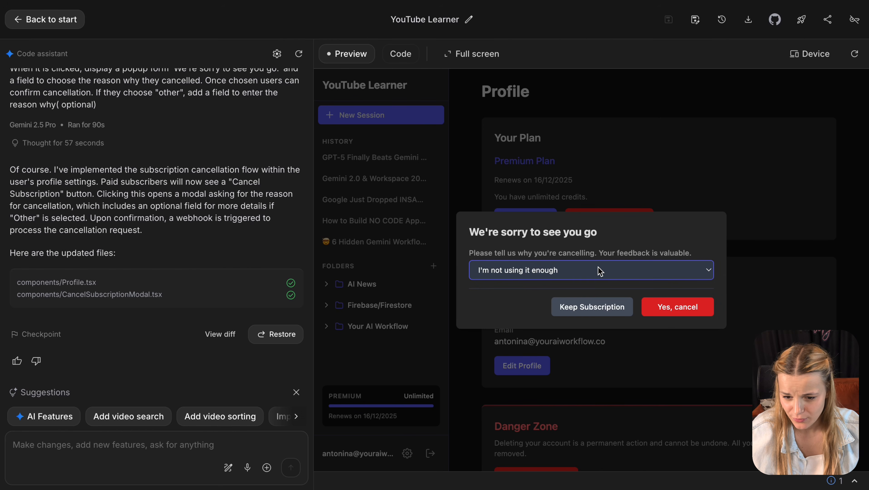
click(600, 271)
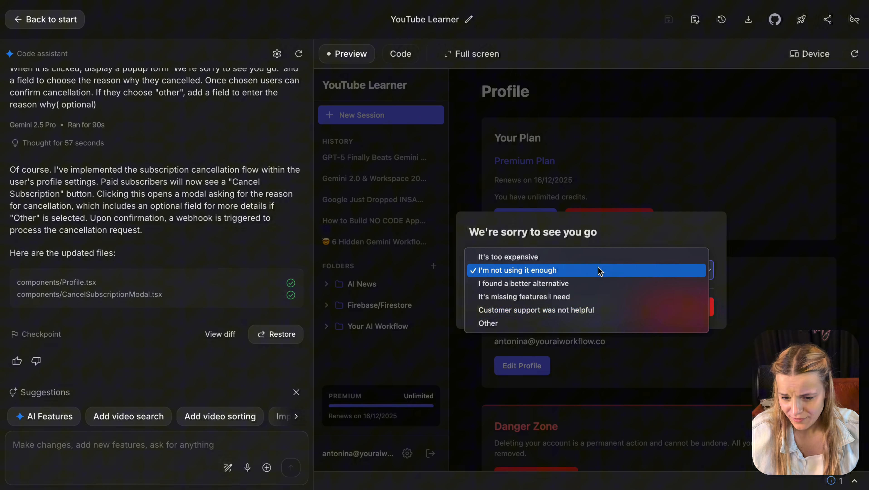
click(556, 324)
click(558, 289)
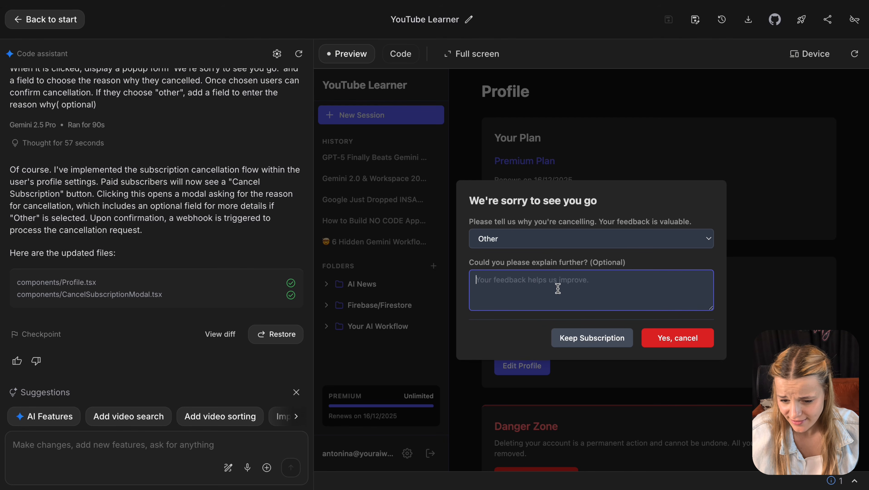
text(I h)
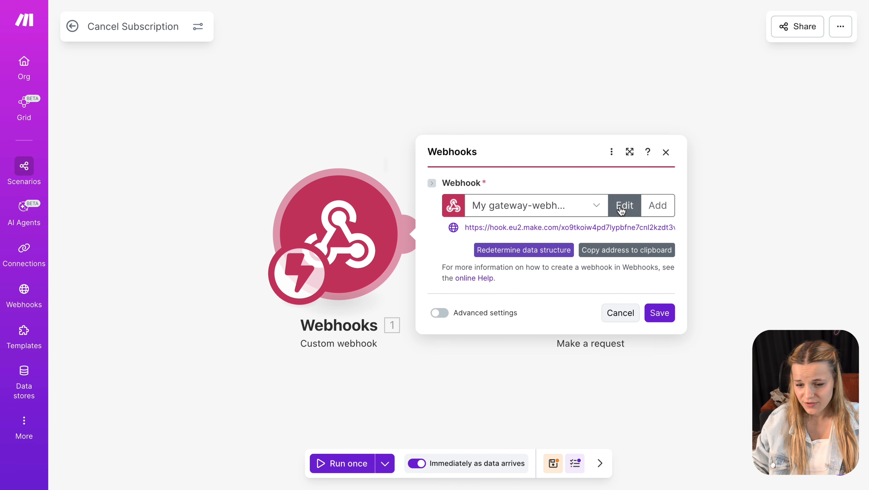
- Inspect the cancel webhook's Paypal Payment data structure and its idToken field
click(622, 208)
click(361, 316)
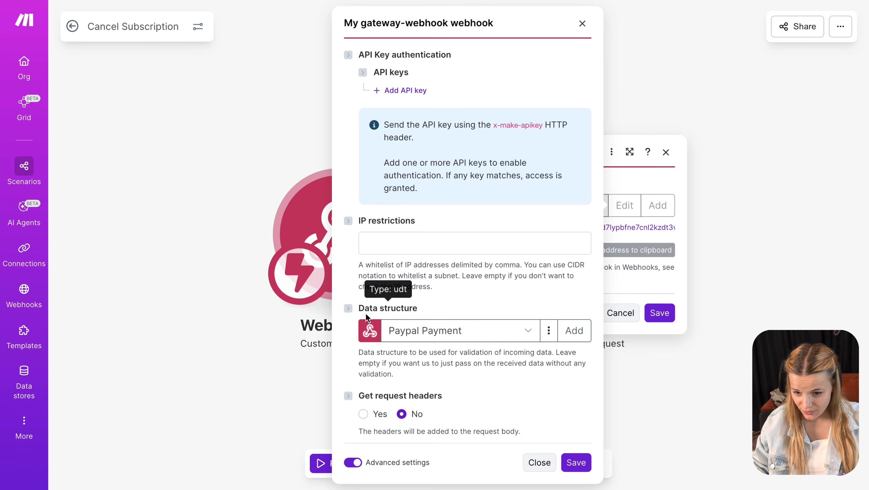
click(549, 330)
click(542, 352)
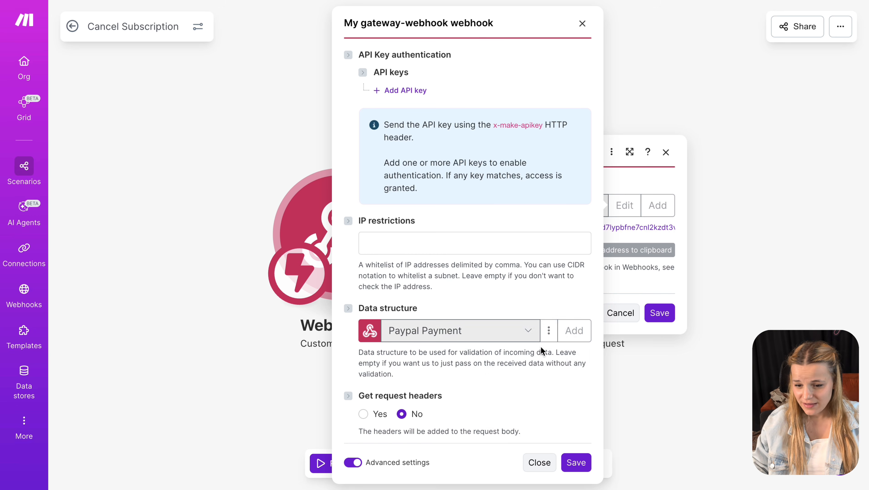
double_click(667, 105)
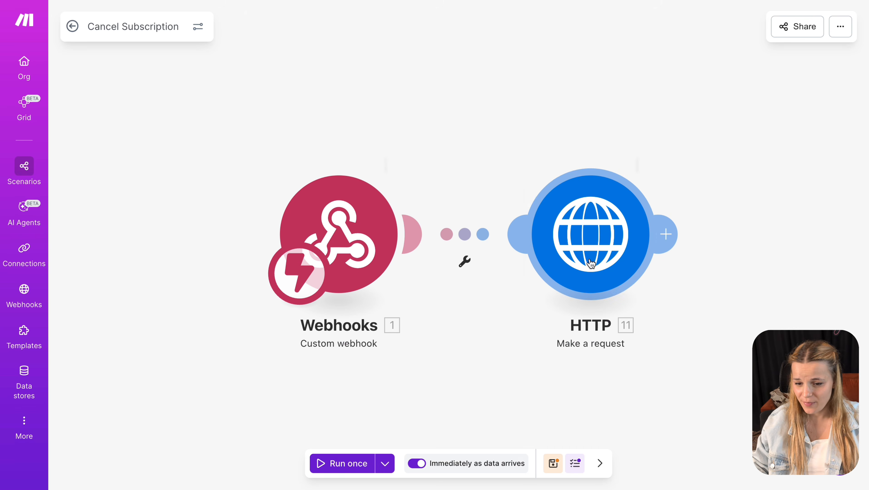
- Review the HTTP request's account lookup URL and JSON body carrying idToken
click(592, 264)
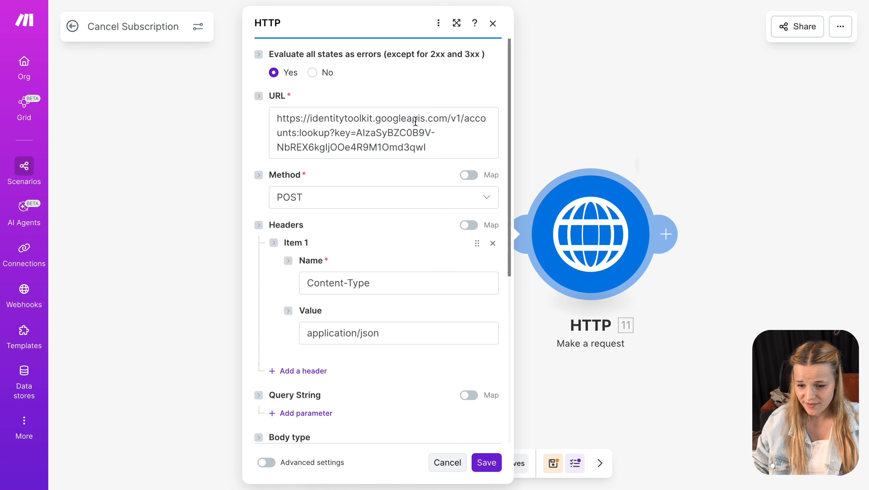
drag(444, 143, 220, 114)
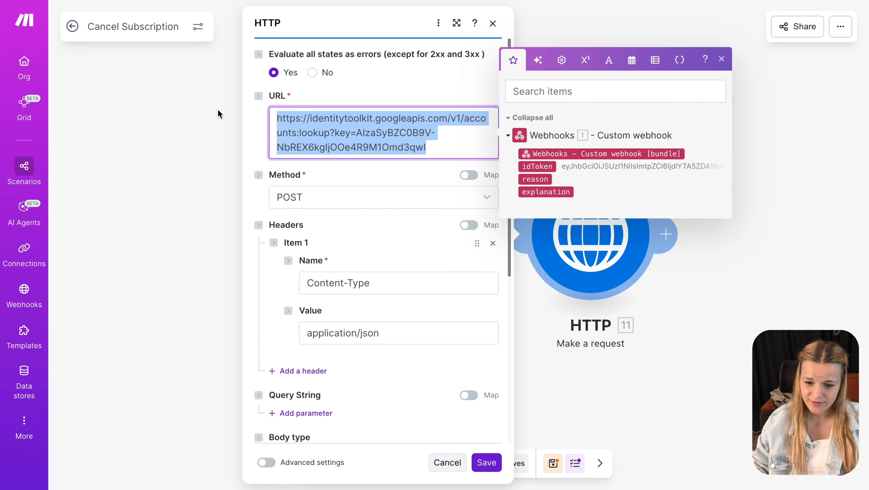
click(408, 237)
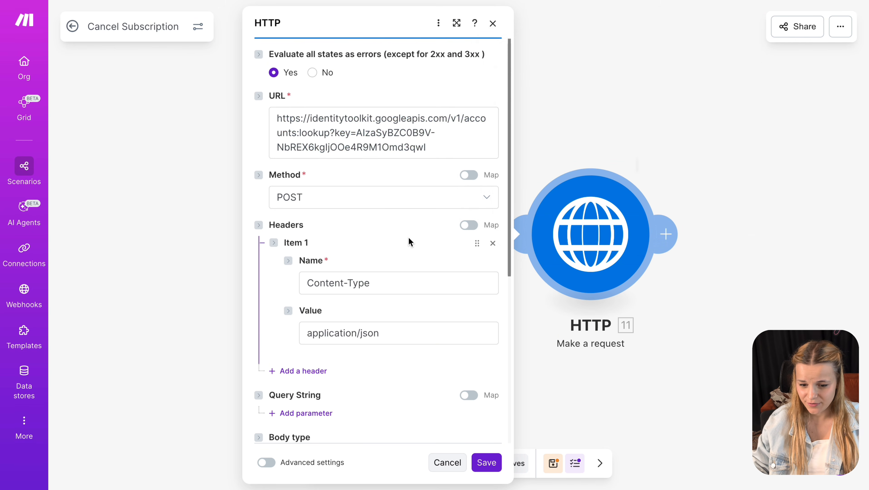
scroll(409, 237, down, 3)
scroll(409, 237, down, 5)
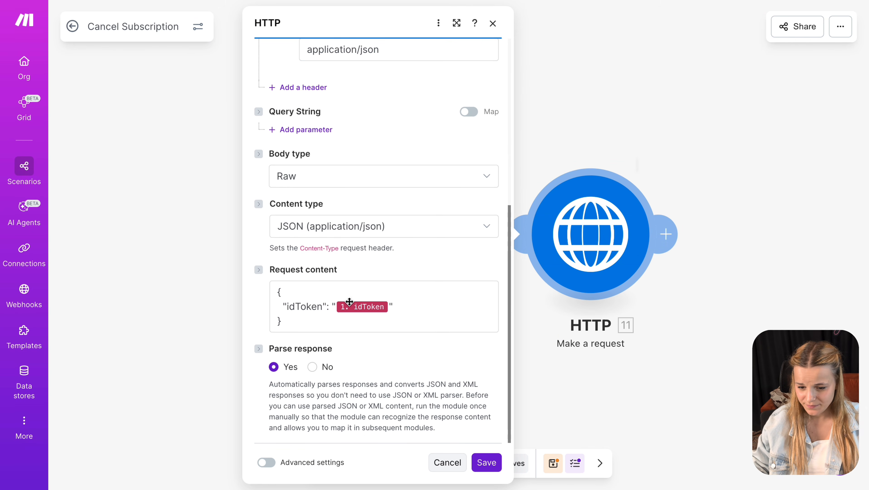
drag(333, 324, 264, 281)
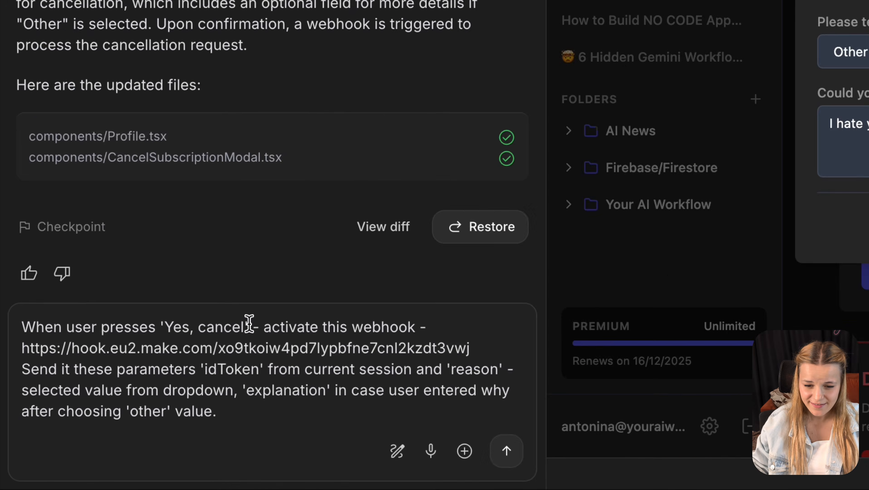
- Check the drafted prompt's webhook URL and its idToken, reason and explanation parameters
drag(319, 289, 551, 323)
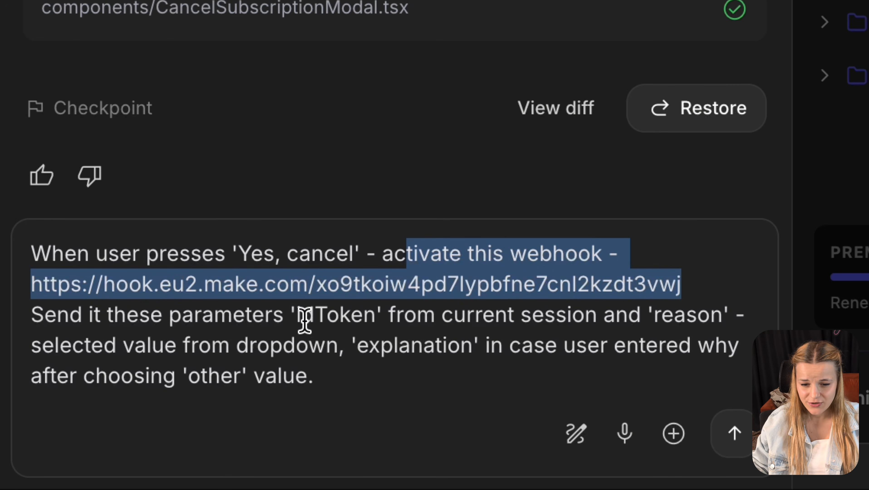
double_click(329, 315)
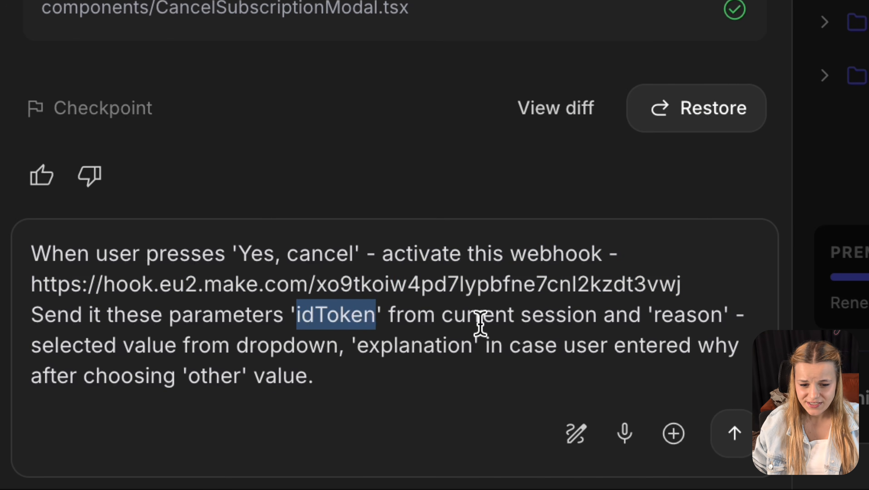
double_click(682, 314)
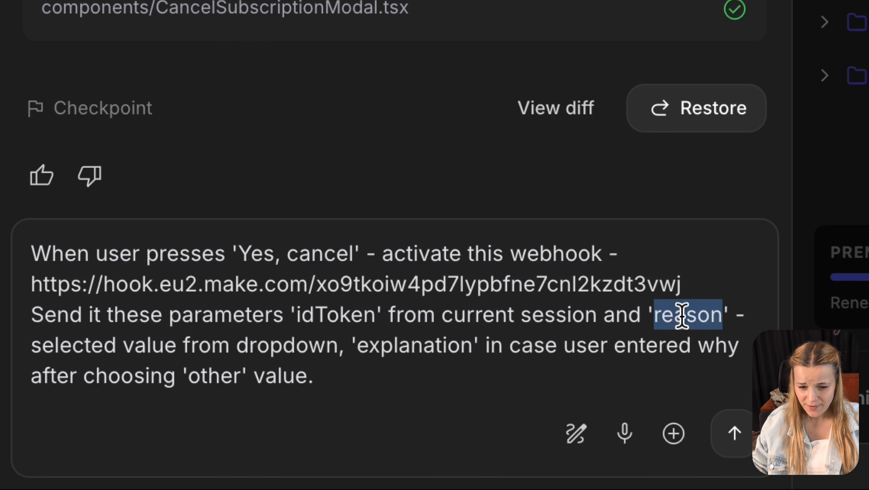
double_click(385, 345)
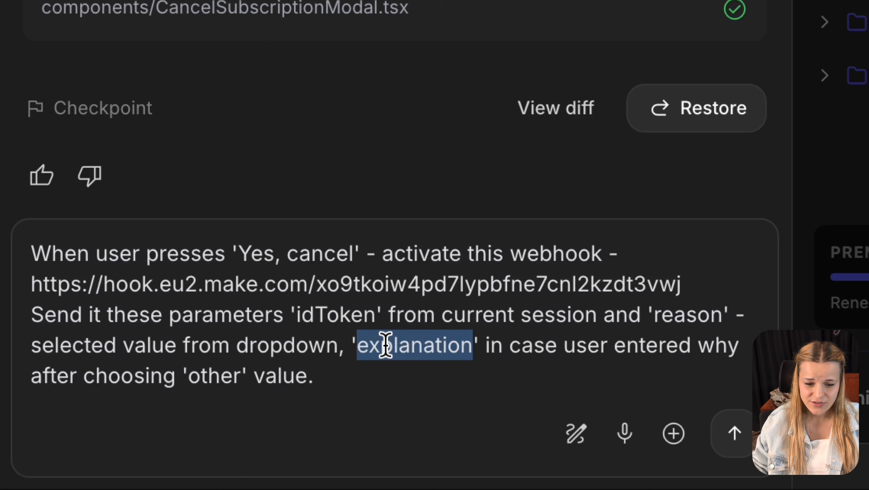
click(476, 368)
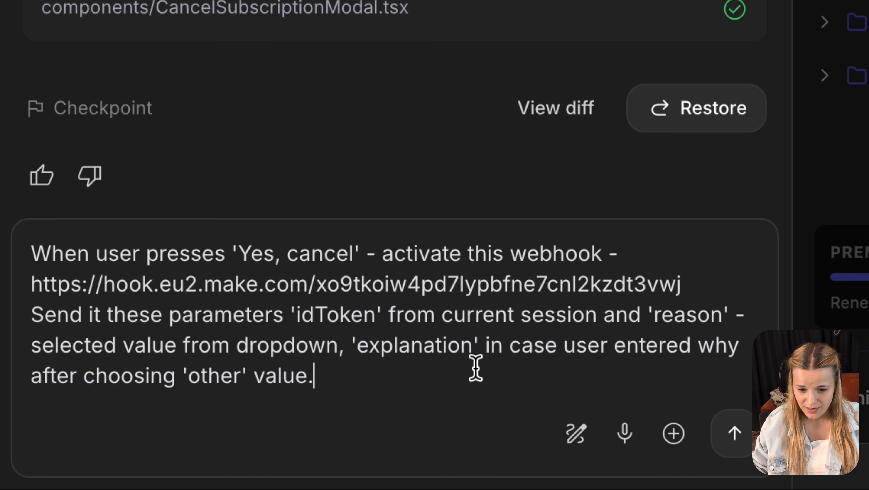
- Send the webhook prompt, run the scenario once, and submit a test cancellation explained 'I hat'
click(724, 441)
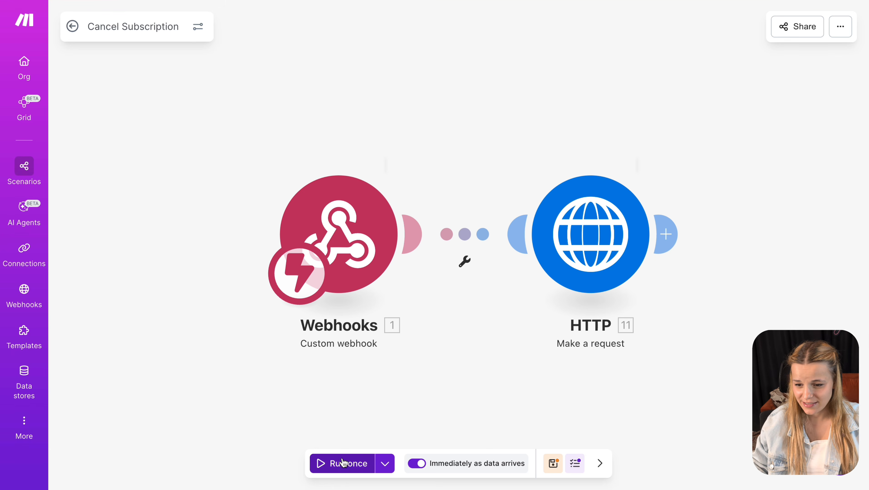
click(342, 463)
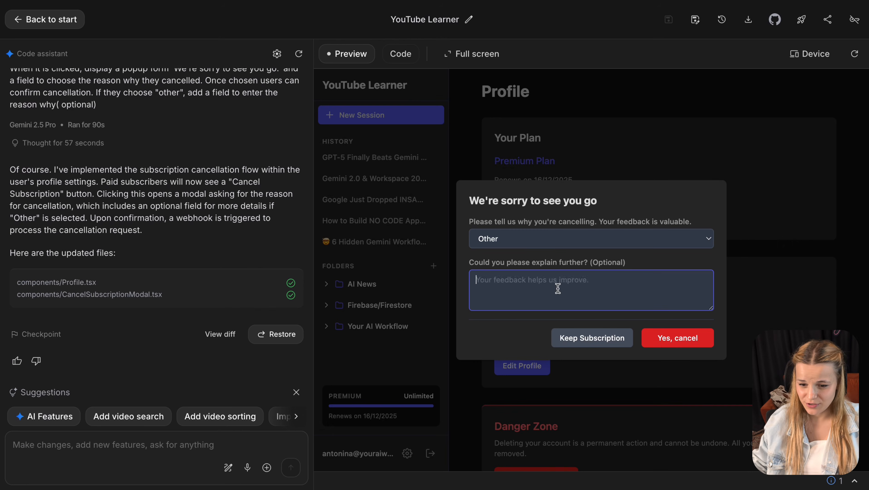
text(I hate you)
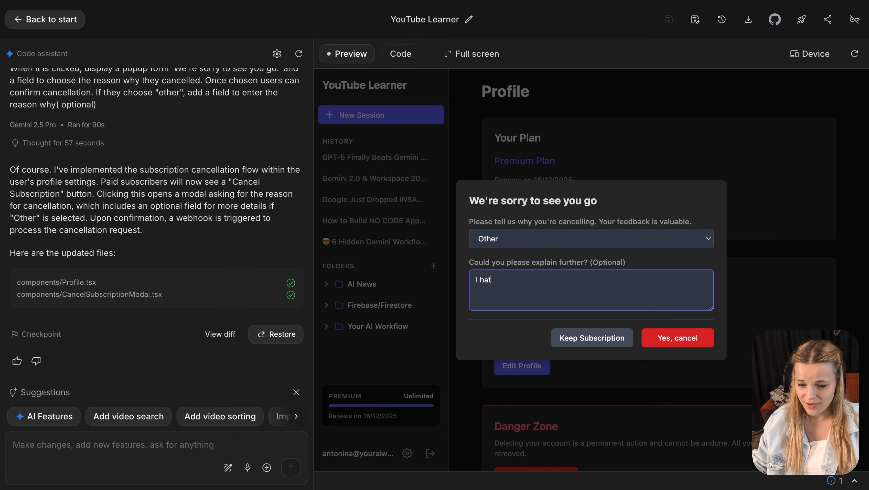
click(694, 340)
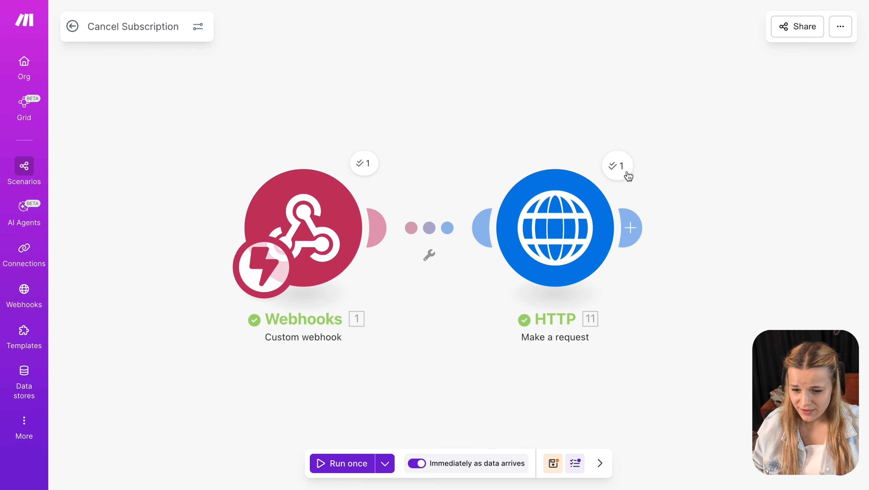
- Inspect the HTTP step's output, expanding Data and the users array down to the first account
click(626, 174)
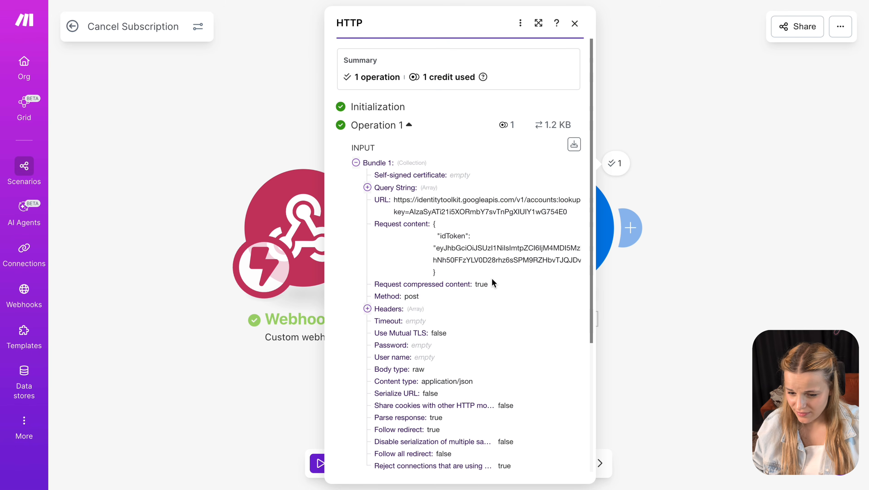
scroll(489, 284, down, 5)
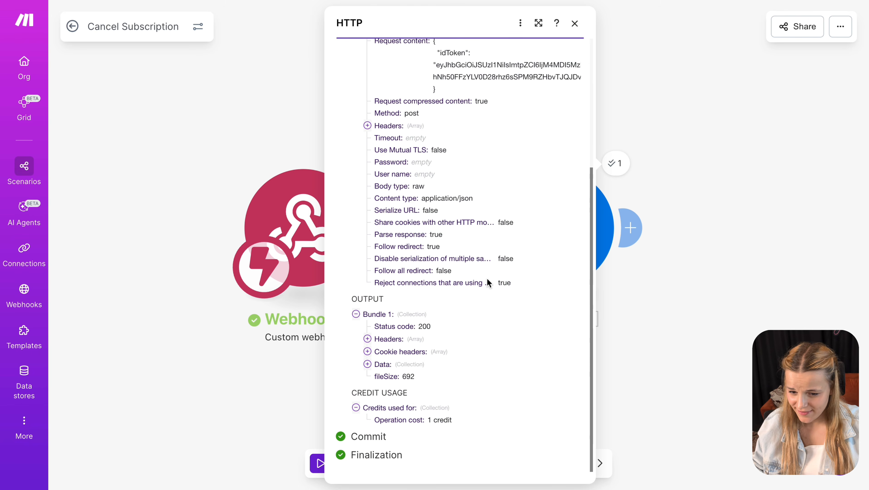
click(367, 364)
click(379, 388)
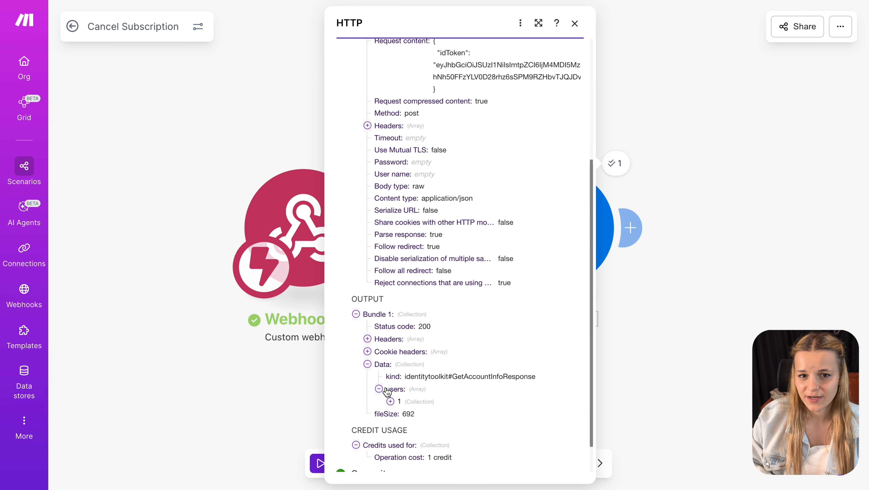
scroll(412, 395, down, 1)
click(390, 364)
scroll(412, 373, down, 3)
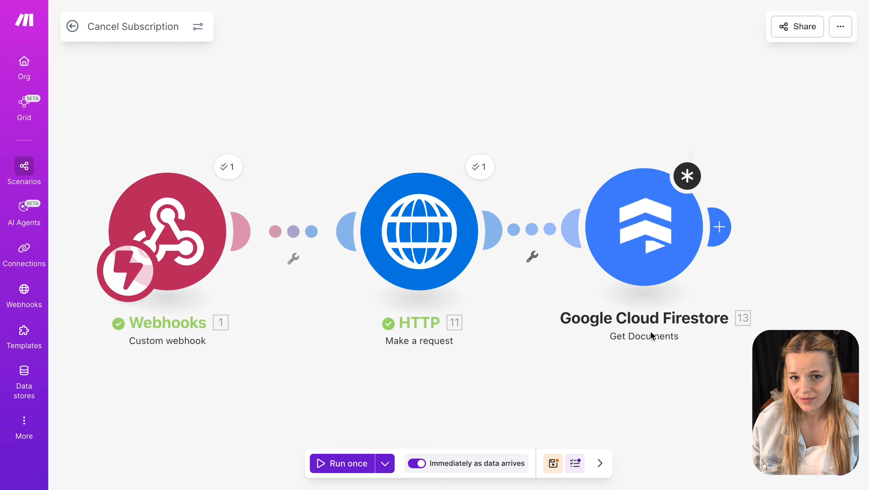
- Check the Firestore document path built from users/ plus the HTTP localId, then save the step
click(656, 224)
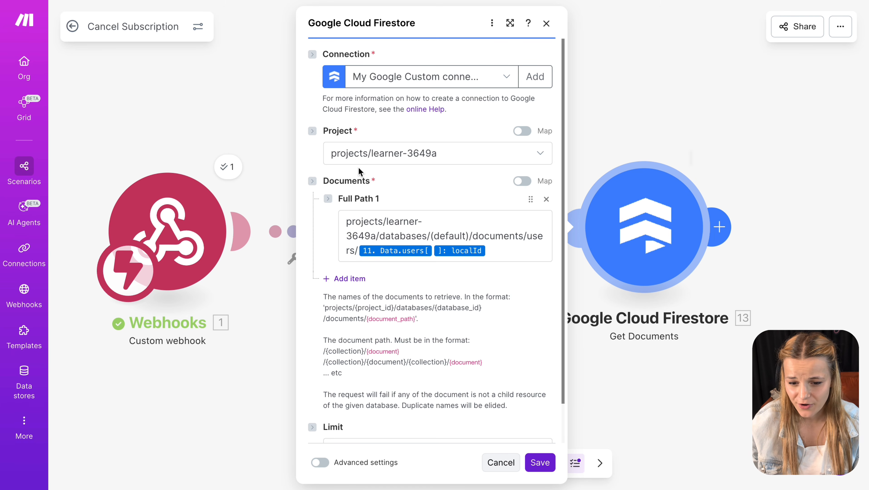
drag(388, 214, 316, 221)
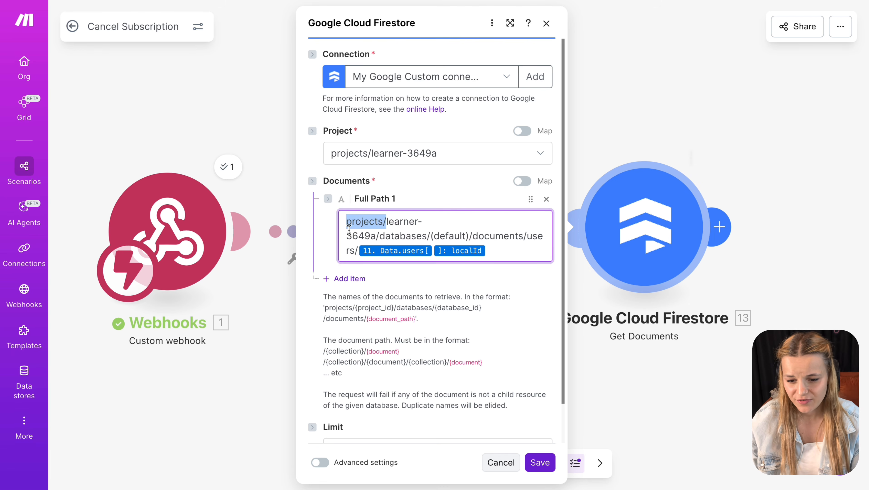
drag(376, 237, 469, 238)
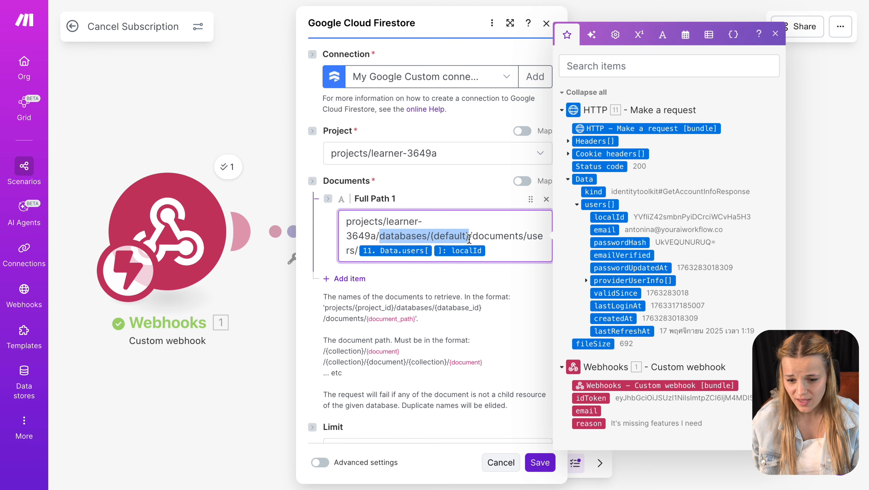
click(510, 240)
drag(527, 238, 531, 247)
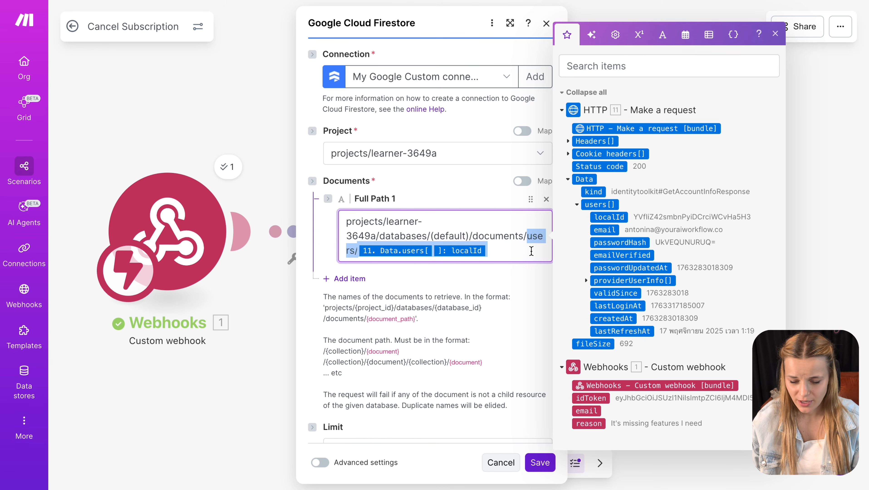
click(497, 251)
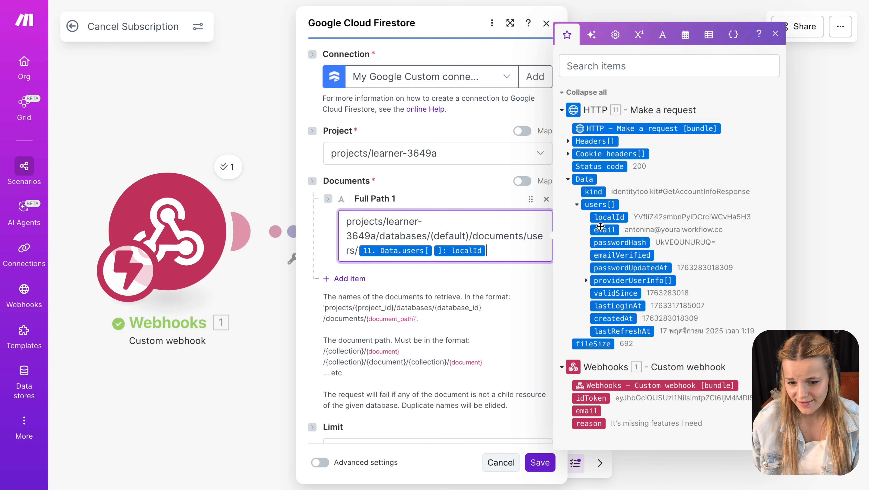
click(510, 274)
click(549, 463)
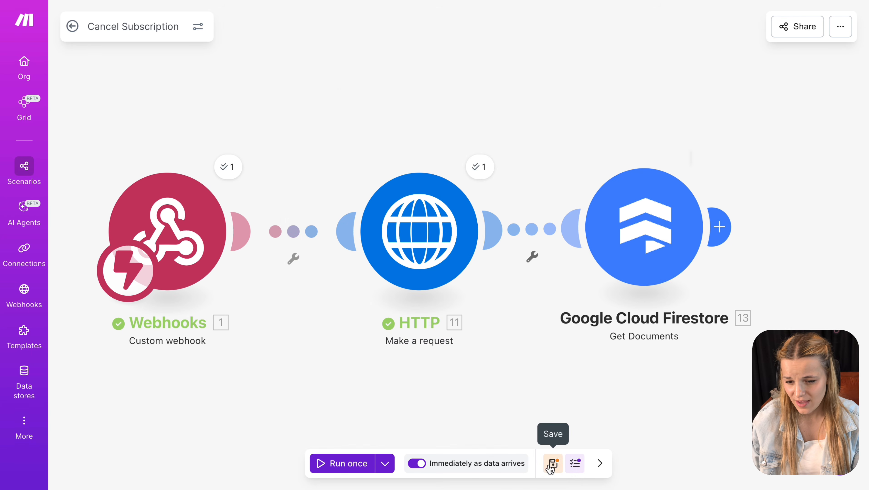
- Rerun the scenario on the existing 17/11/2025 1:27:38 run data
click(385, 464)
click(301, 375)
click(303, 416)
click(353, 464)
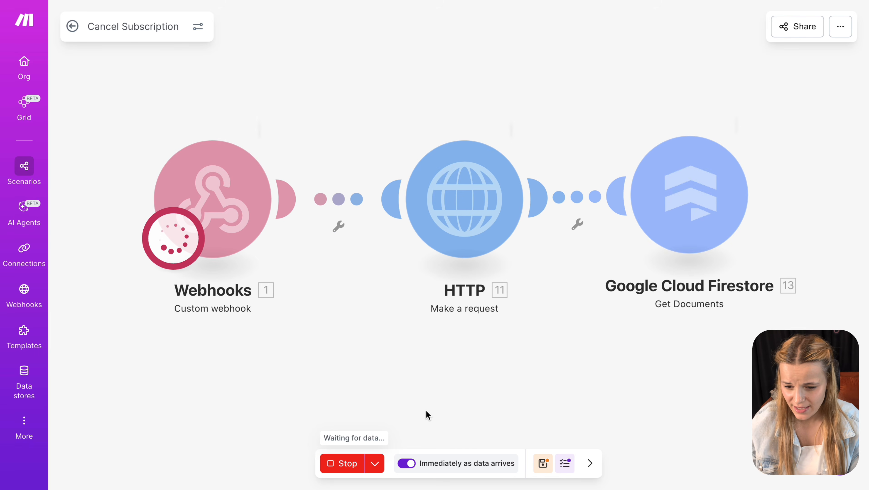
- Inspect the returned user document's fields, including subscription_id
click(781, 209)
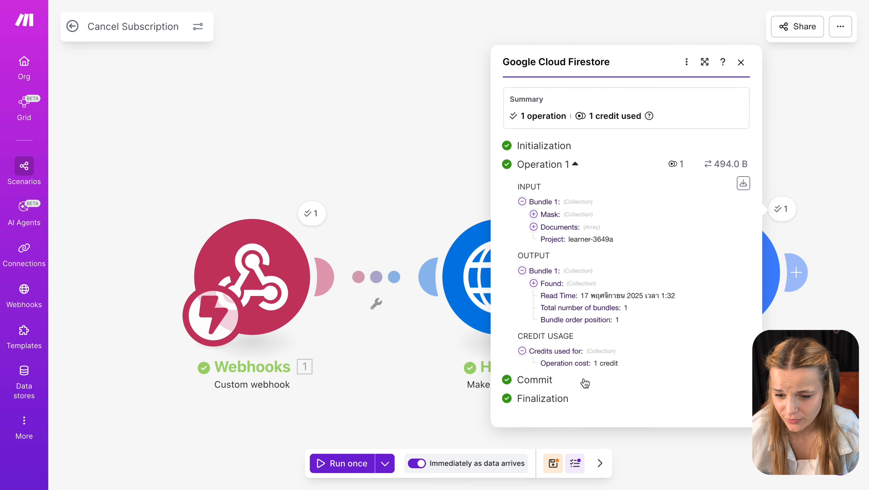
click(534, 283)
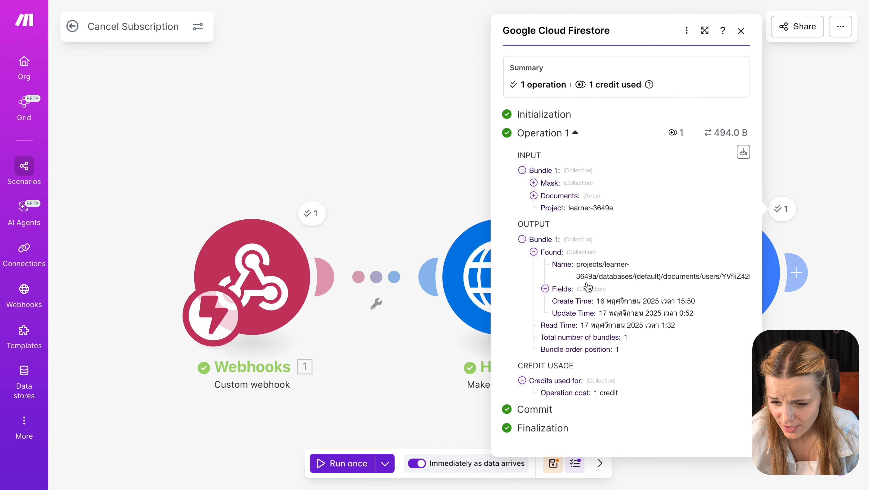
click(545, 289)
double_click(605, 357)
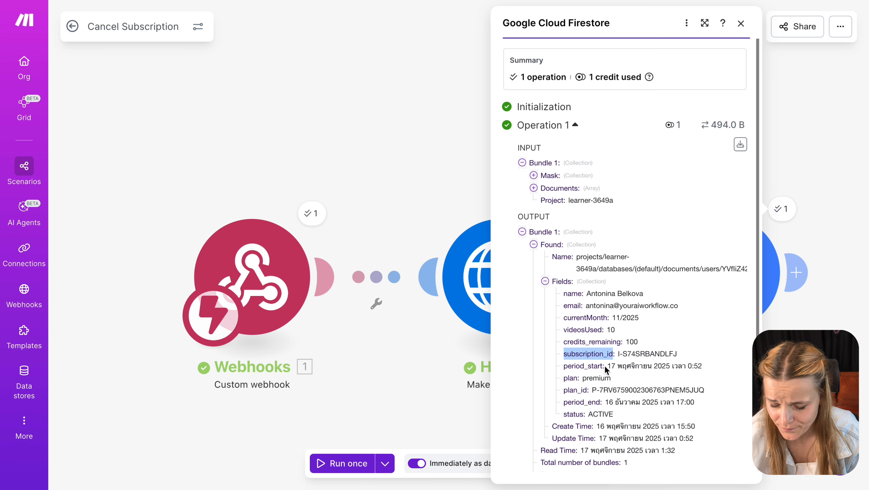
key(Escape)
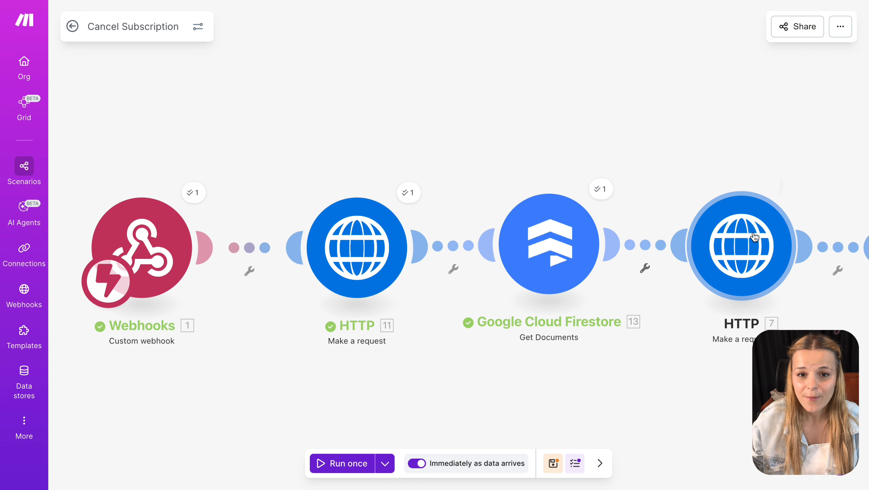
- Review the PayPal token request's URL in its HTTP settings
click(734, 243)
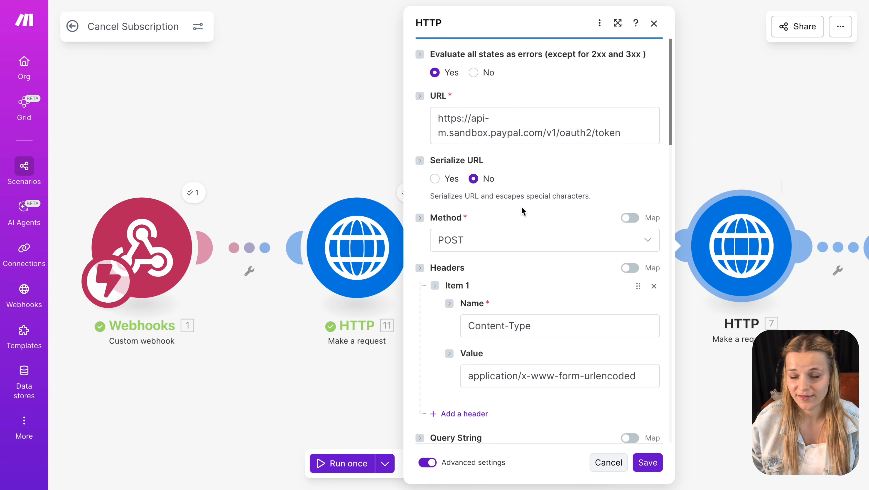
click(629, 134)
drag(628, 135, 585, 135)
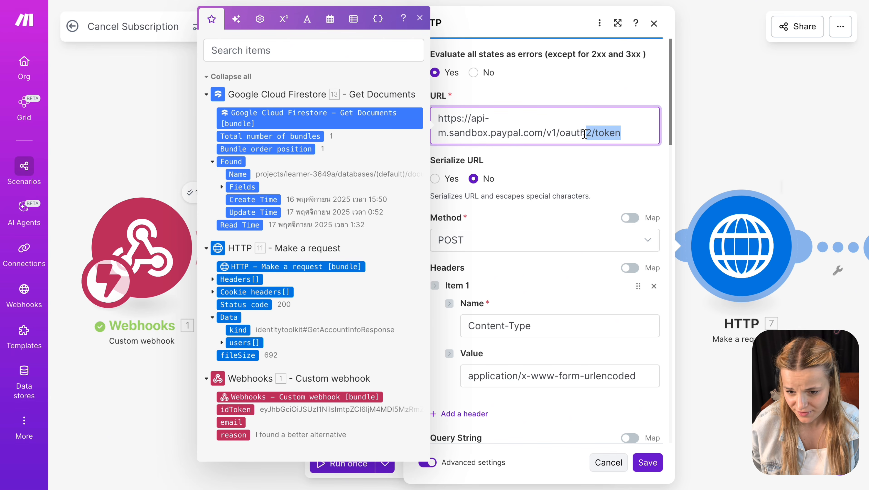
click(589, 178)
scroll(588, 178, down, 5)
scroll(589, 179, down, 3)
click(774, 141)
drag(775, 141, 519, 145)
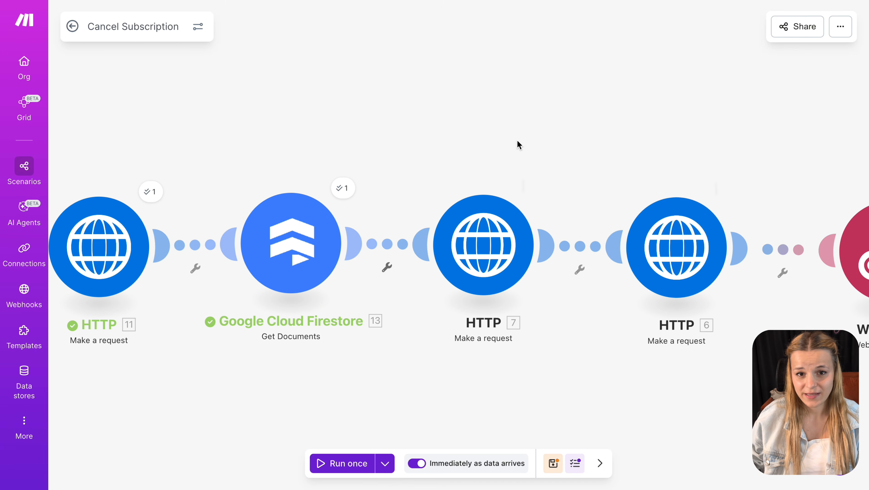
- Review the subscription cancel request's URL plus its Authorization and PayPal-Request-Id headers
click(624, 225)
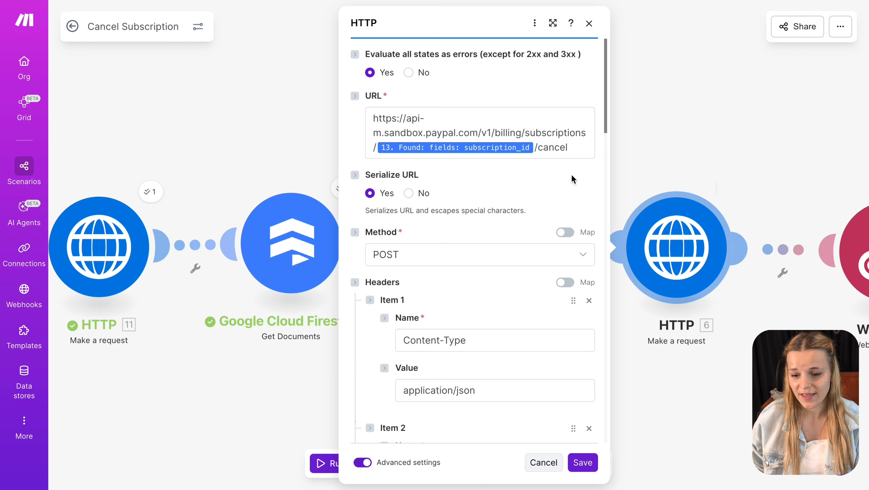
click(533, 142)
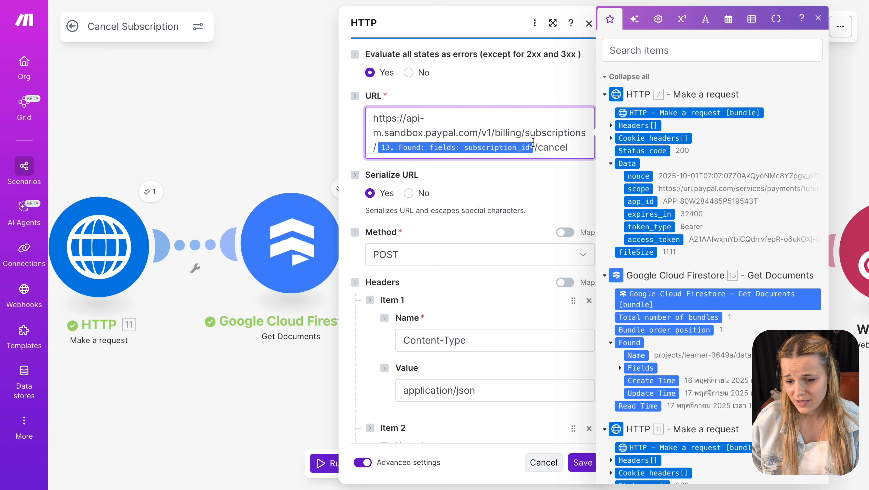
double_click(562, 147)
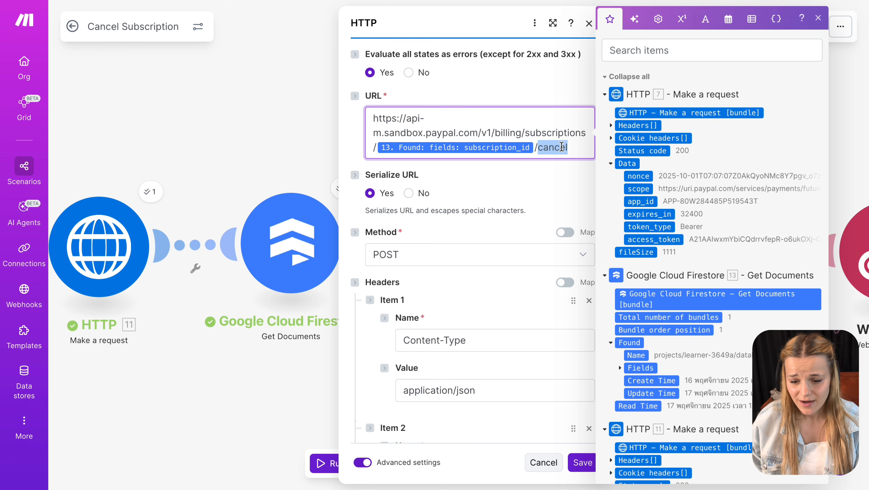
click(533, 147)
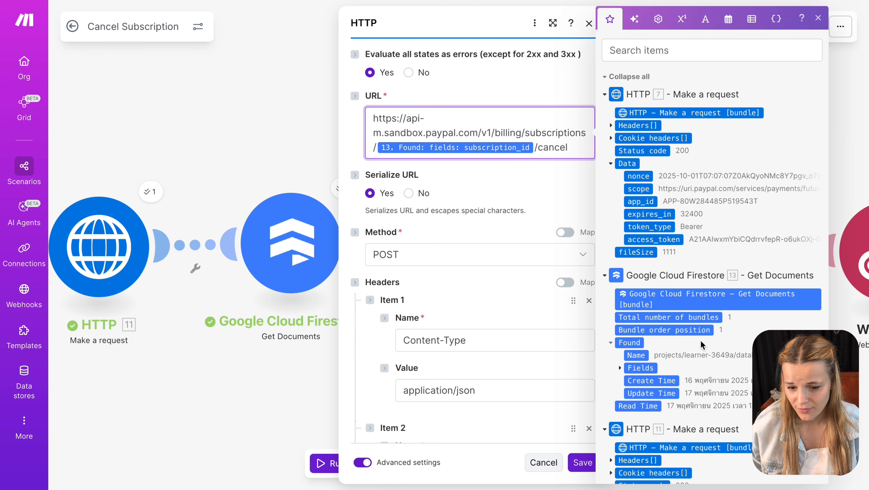
click(475, 310)
scroll(475, 310, down, 5)
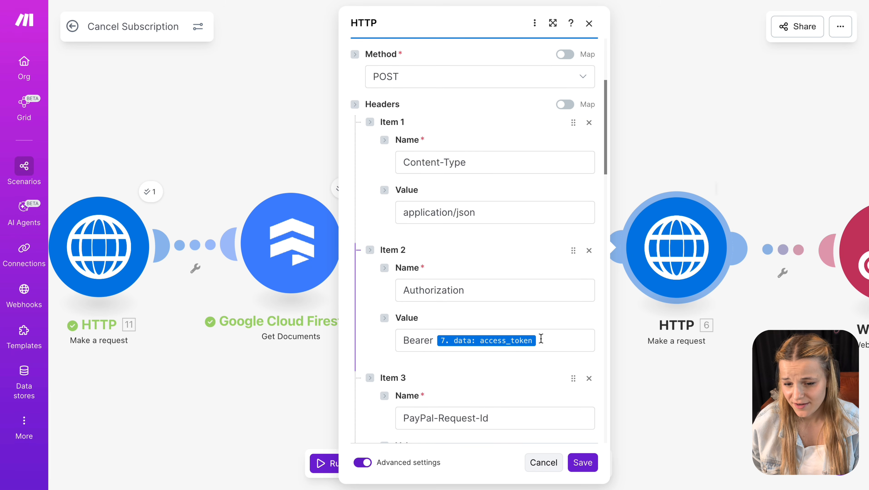
click(538, 339)
scroll(537, 340, down, 3)
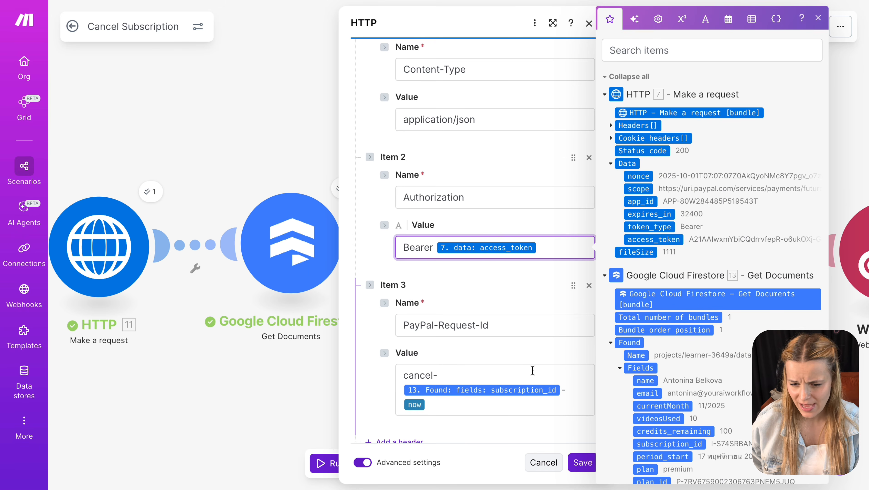
click(533, 371)
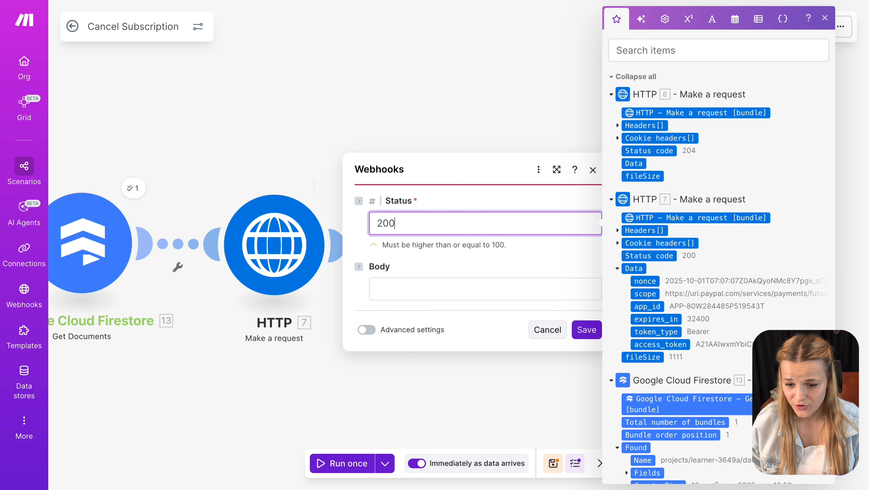
- Save the webhook response with status 200 and bring the scenario start back into view
click(585, 330)
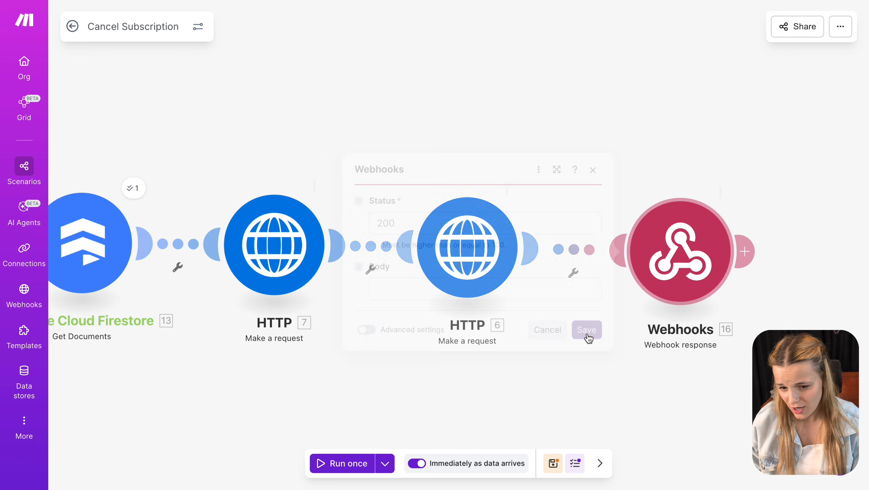
scroll(588, 338, left, 10)
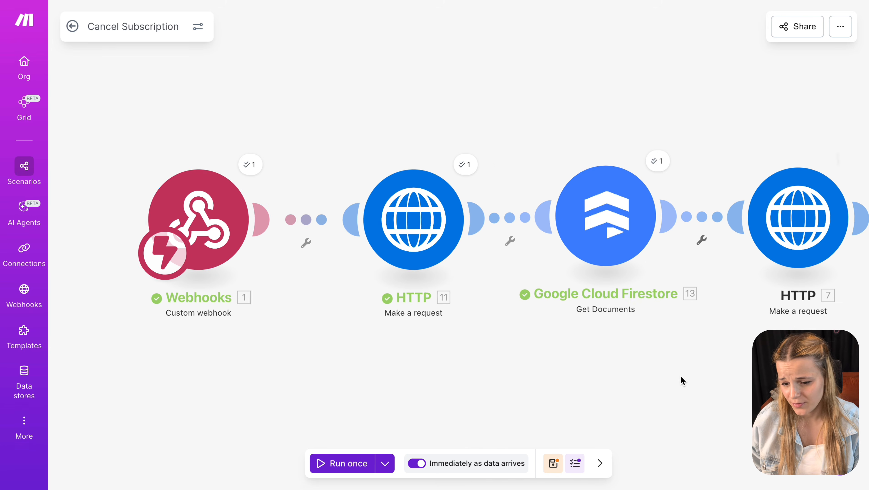
scroll(473, 398, down, 3)
drag(471, 398, 382, 412)
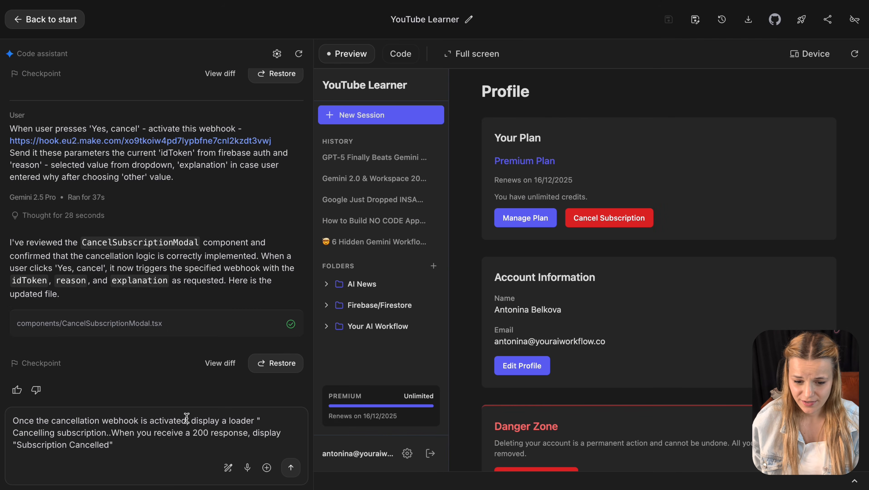
- Add the missing closing quote after the 'Cancelling subscription..' loader text in the prompt
drag(187, 418, 1, 421)
drag(108, 434, 1, 434)
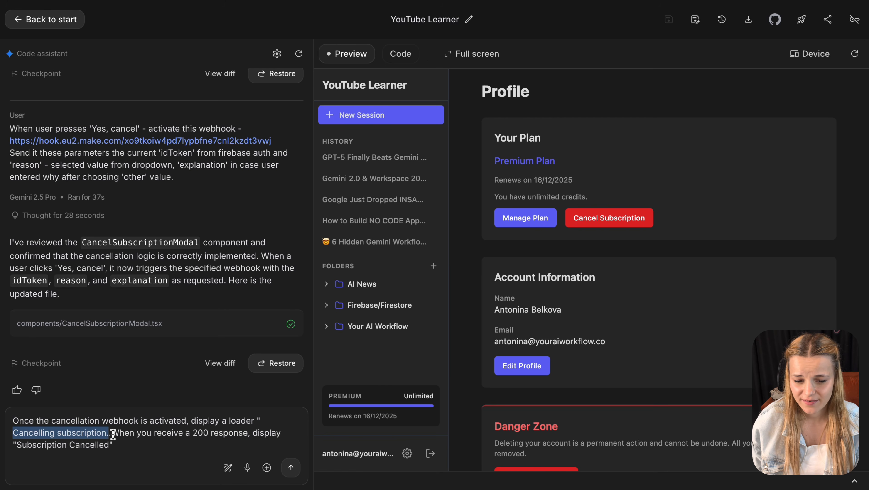
click(113, 434)
text(")
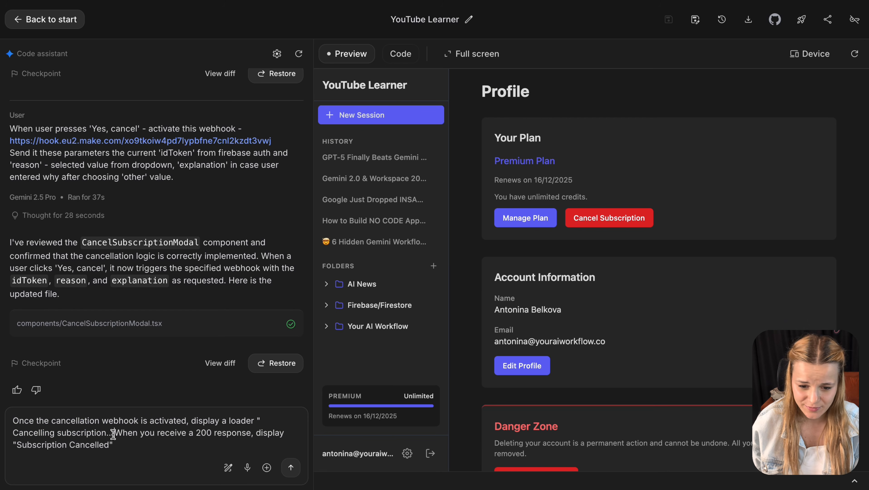
- Send the loader request to the code assistant and confirm a test cancellation in Preview
drag(118, 433, 286, 444)
click(291, 468)
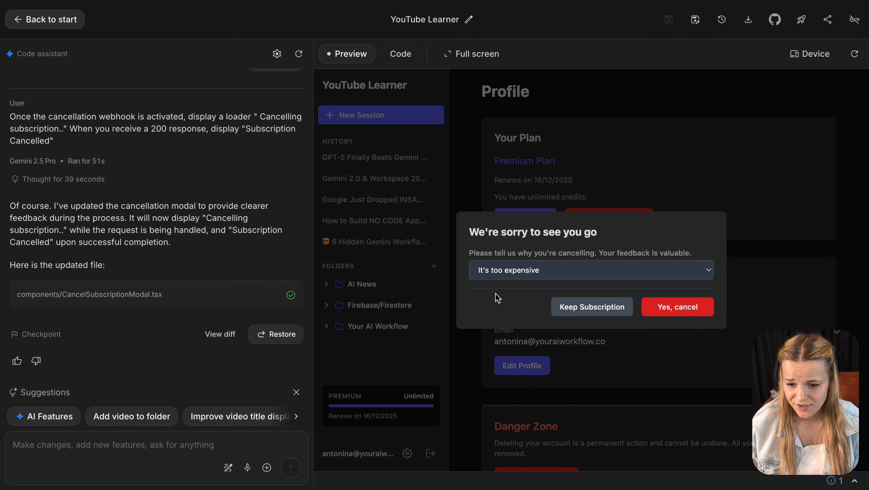
click(702, 313)
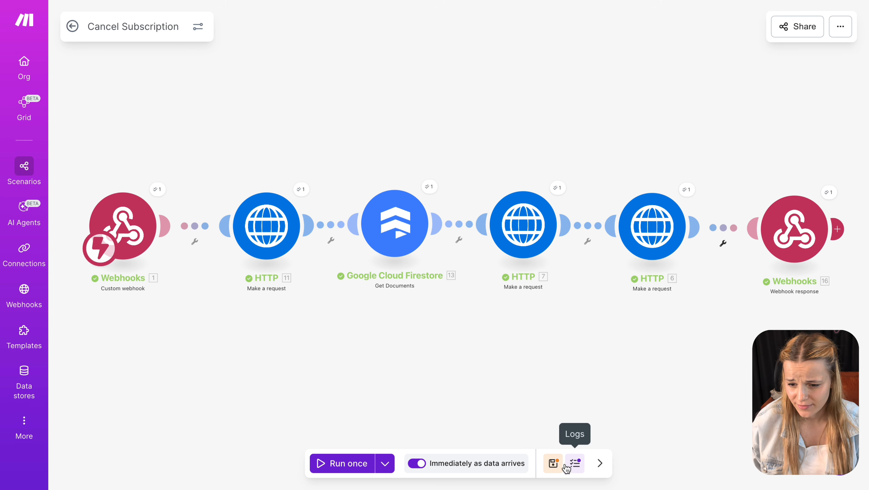
- Save the Cancel Subscription scenario and go back to the Paypal Integration scenarios list
click(553, 464)
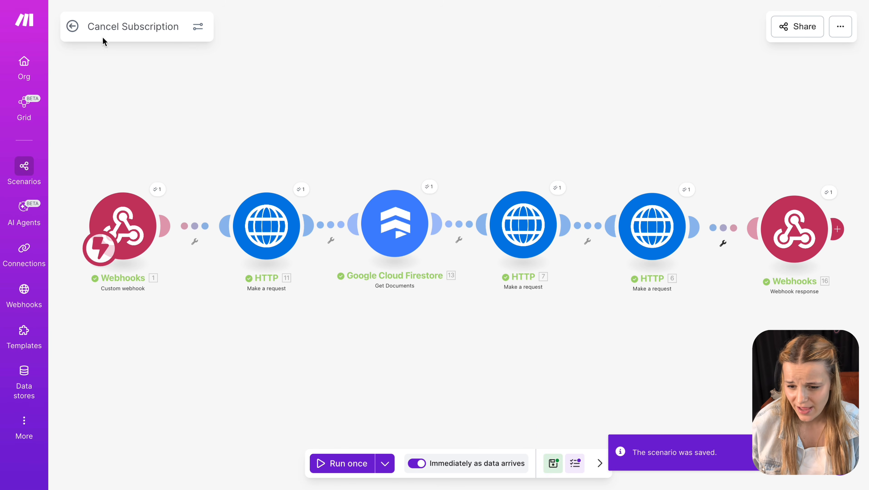
click(72, 26)
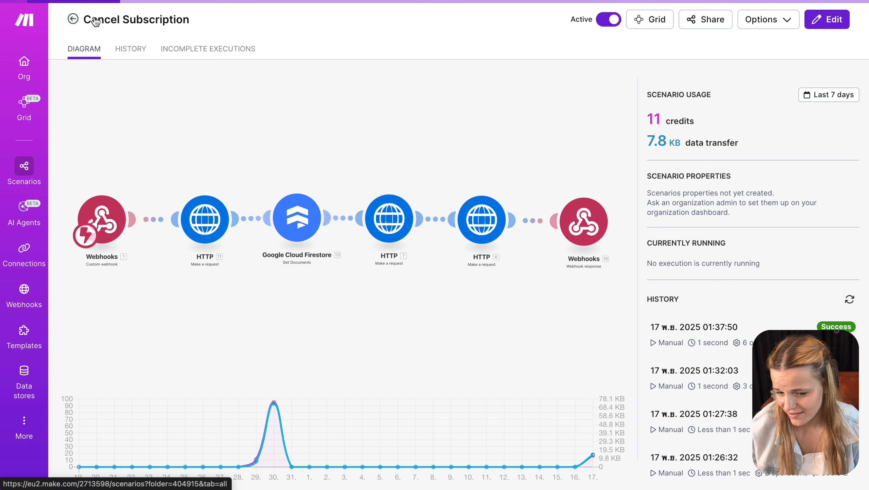
click(72, 20)
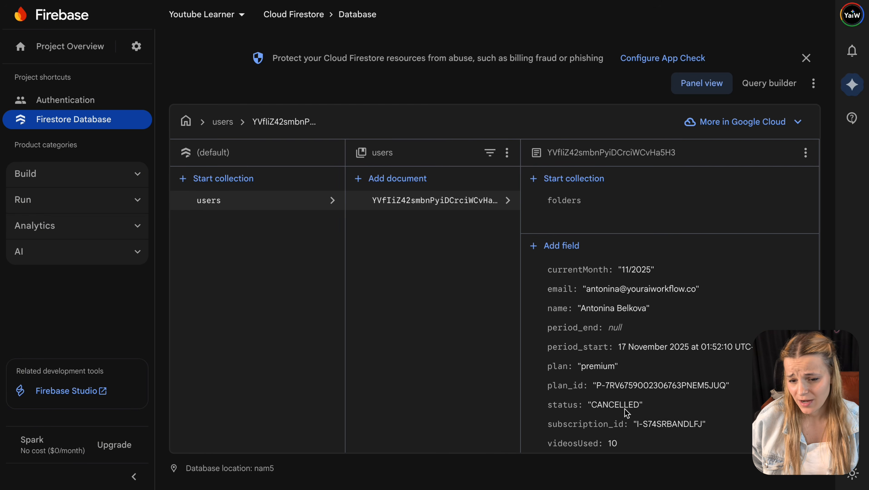
double_click(625, 407)
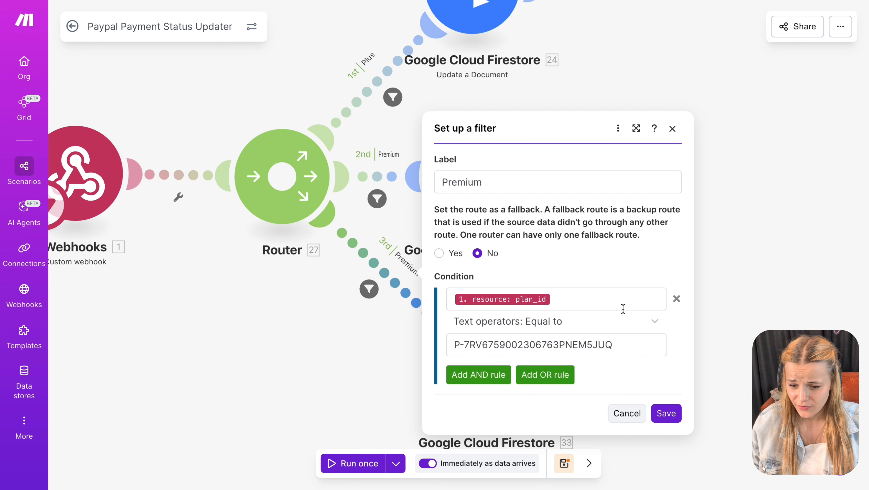
- Replace the filter's plan_id condition with a new mapped AND condition and save the cancelled-event filter
click(676, 299)
click(481, 297)
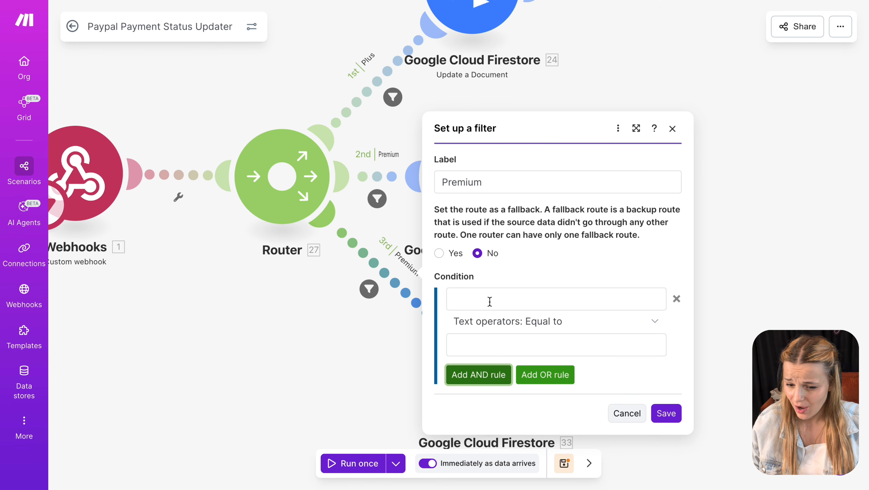
click(490, 301)
text(LLING.SUBSCRIPTION.CANCELLED)
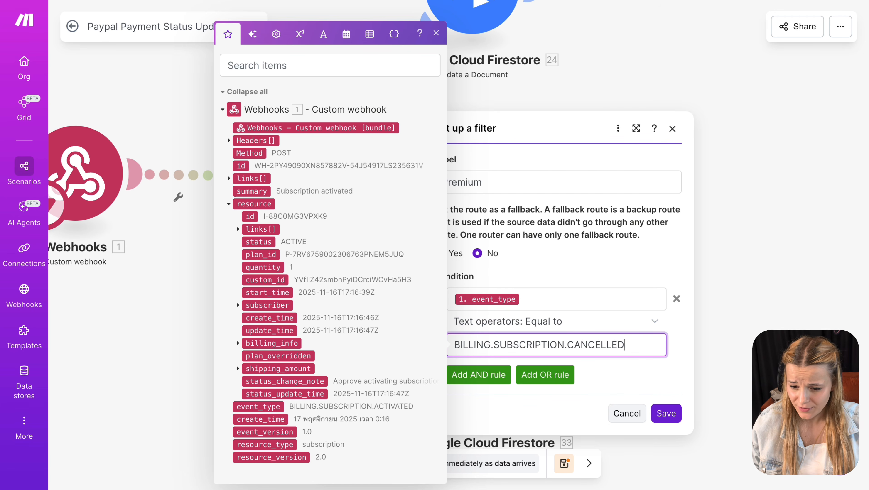
click(666, 414)
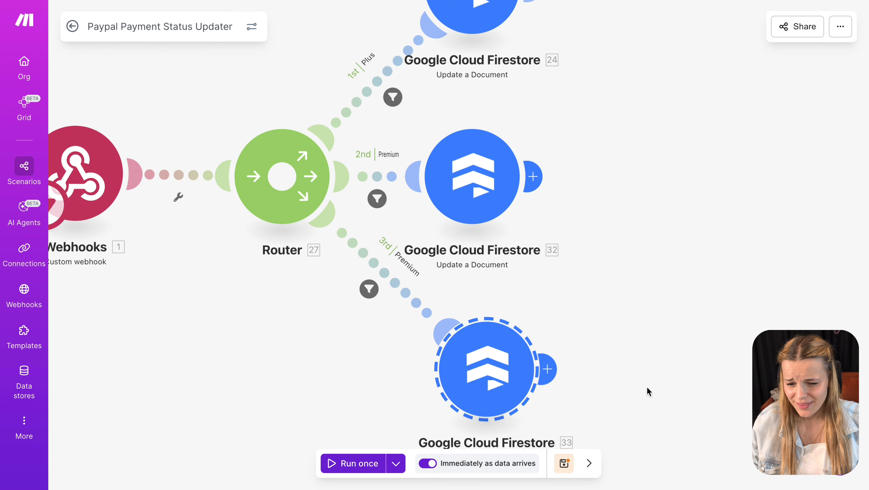
- Remove the plan_id, plan, period_start, period_end and subscription_id fields from the Firestore update
scroll(758, 258, down, 1)
scroll(757, 259, down, 10)
scroll(757, 260, up, 7)
click(800, 181)
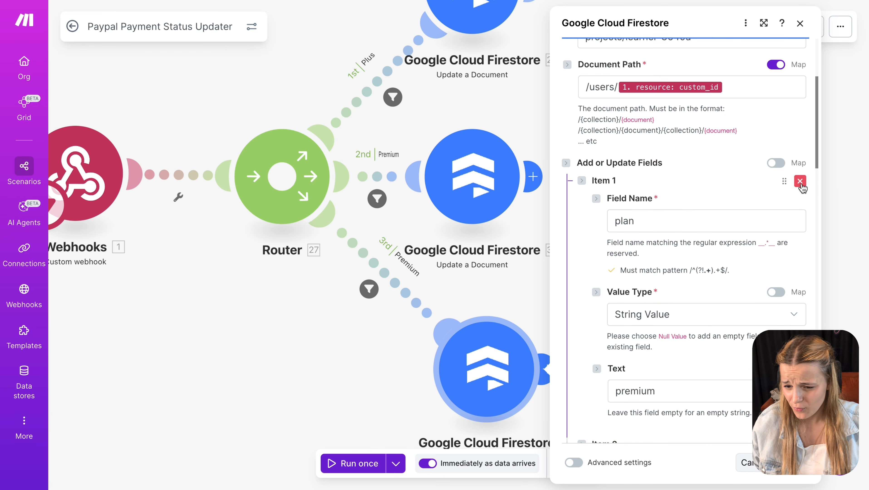
click(800, 181)
click(800, 182)
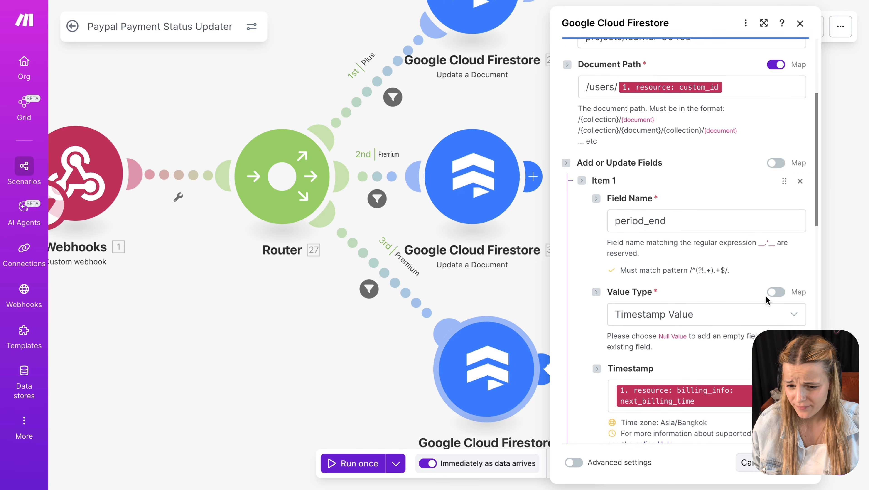
click(800, 182)
click(800, 181)
click(669, 222)
scroll(707, 405, down, 3)
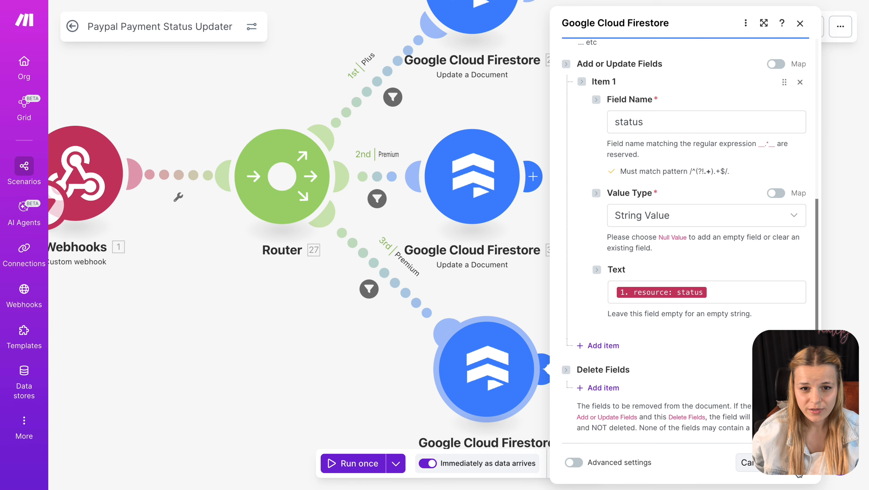
click(799, 471)
- Add an event_type condition to the Plus and Premium route filters to exclude BILLING.SUBSCRIPTION.CANCELLED
click(418, 211)
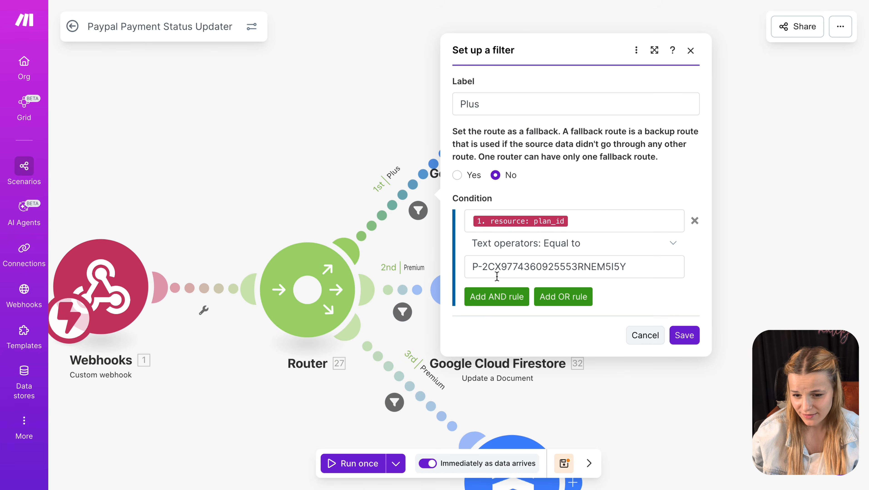
click(495, 311)
click(490, 289)
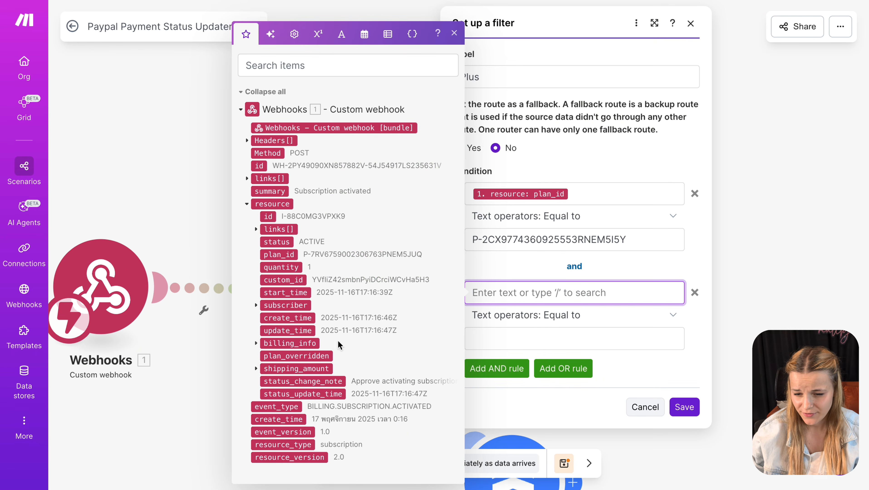
click(278, 407)
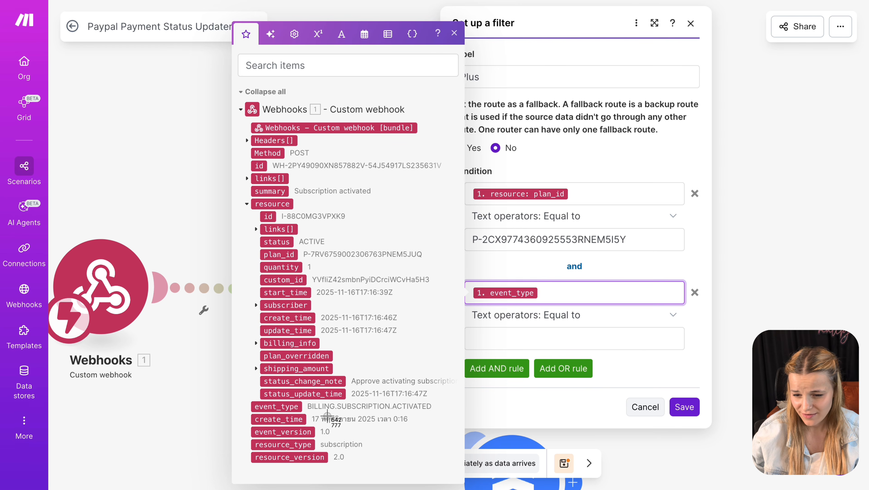
click(652, 315)
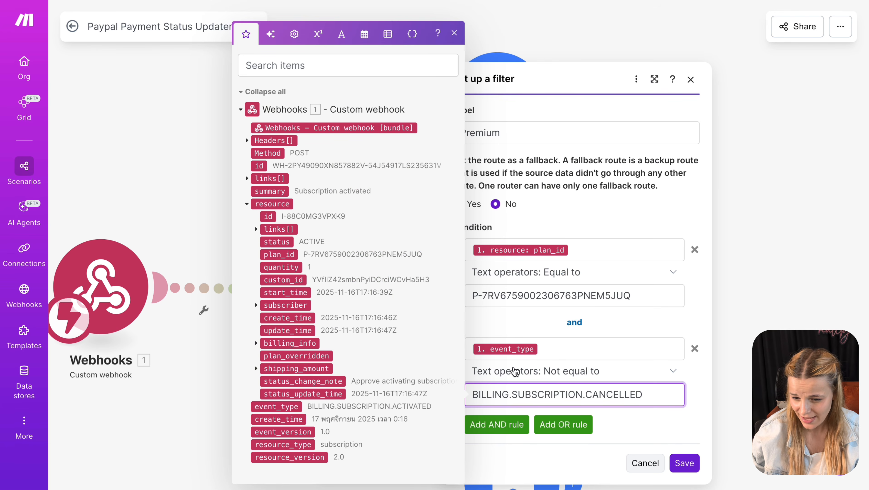
click(684, 463)
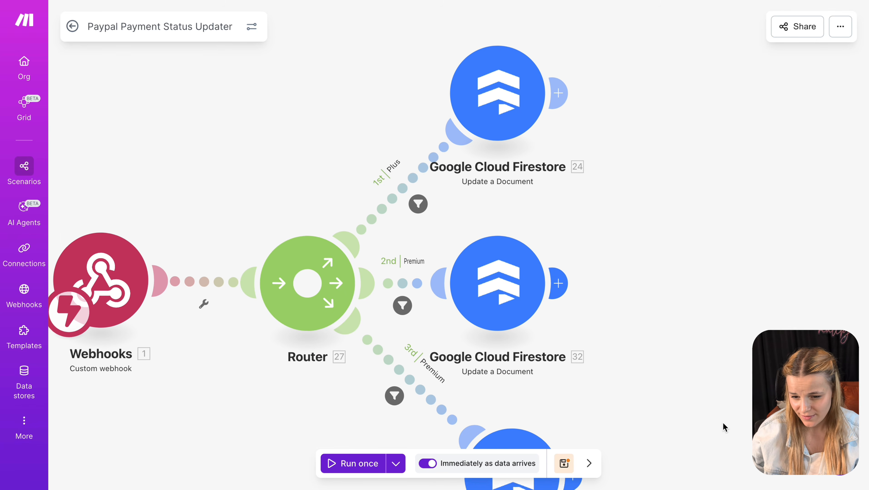
- Save the Paypal Payment Status Updater scenario and zoom out to see all routes
drag(722, 423, 710, 392)
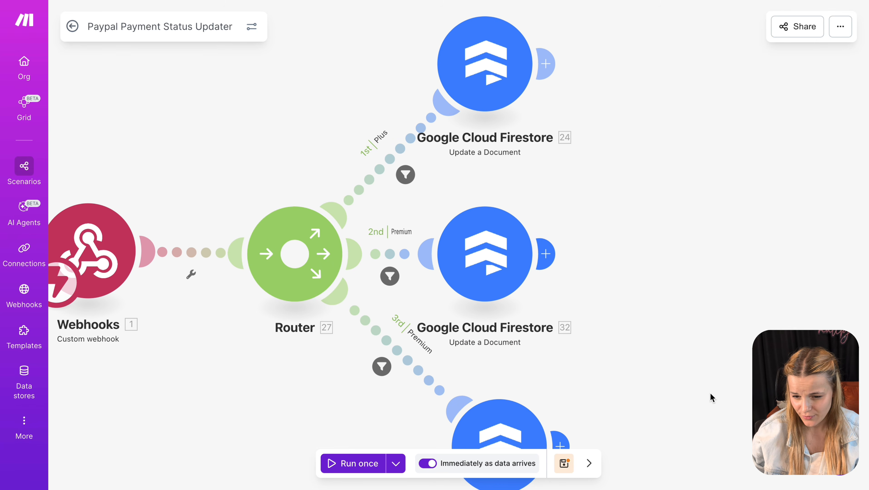
click(561, 465)
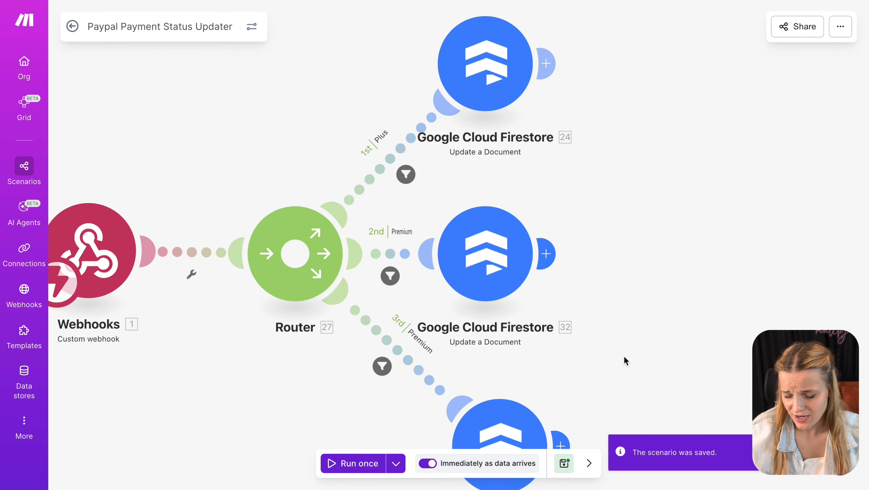
scroll(423, 423, down, 3)
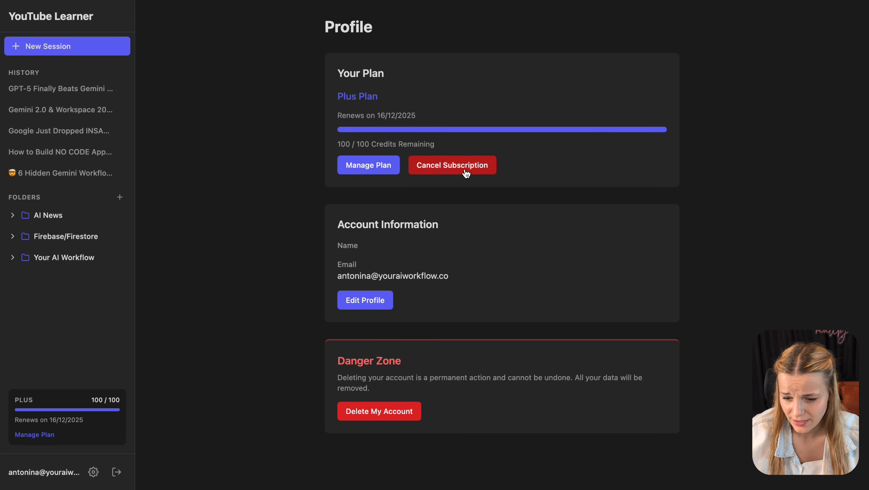
- Cancel the Plus subscription with reason 'Customer support was not helpful' and confirm
click(467, 174)
click(537, 246)
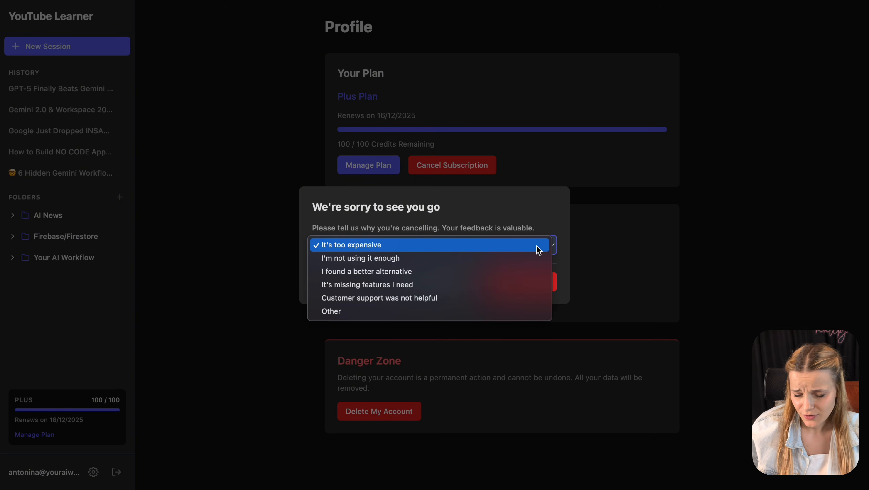
click(454, 302)
click(487, 293)
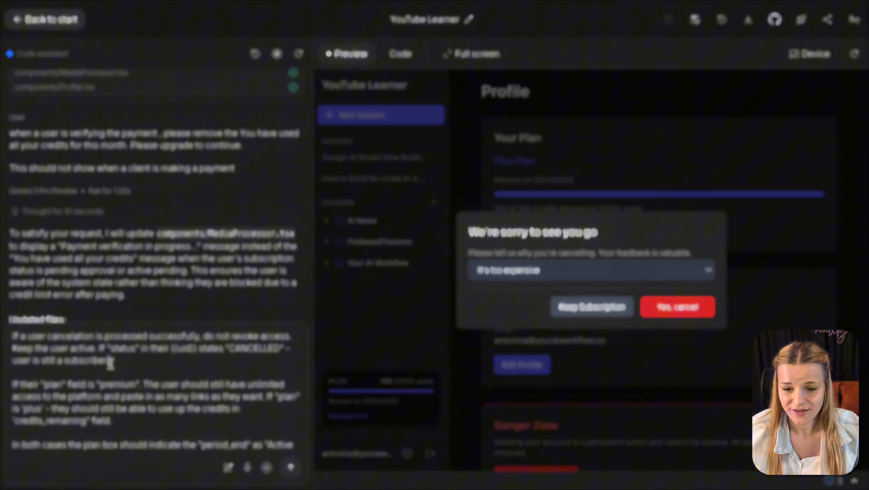
- Select the prompt paragraph about cancelled users keeping access
drag(14, 338, 132, 360)
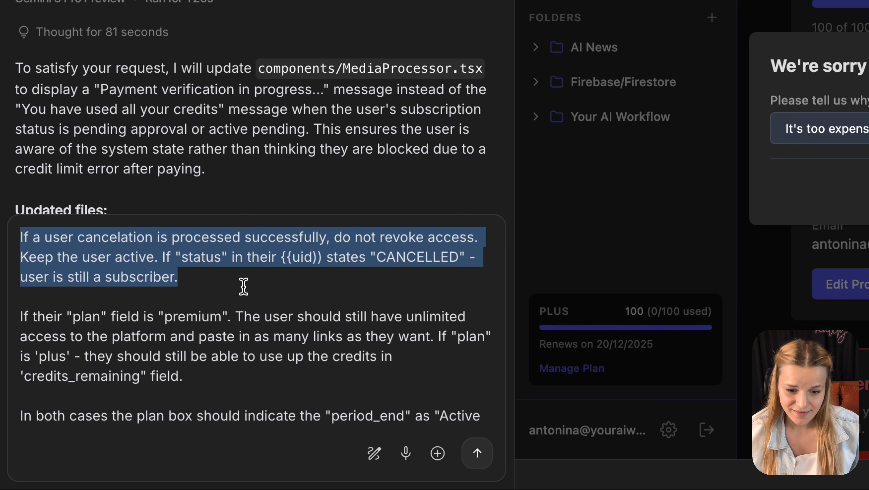
- Review the prompt's Premium unlimited access, Plus remaining credits and period_end paragraphs
drag(430, 337, 2, 322)
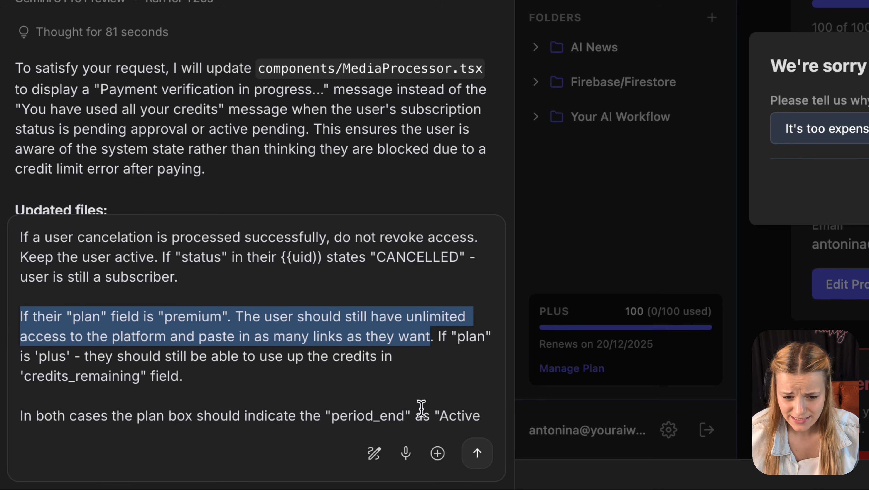
click(456, 365)
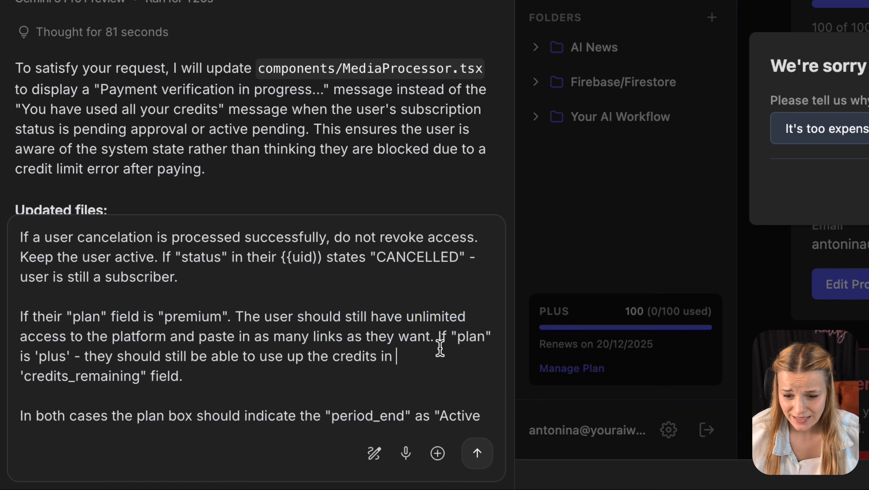
drag(439, 338, 448, 395)
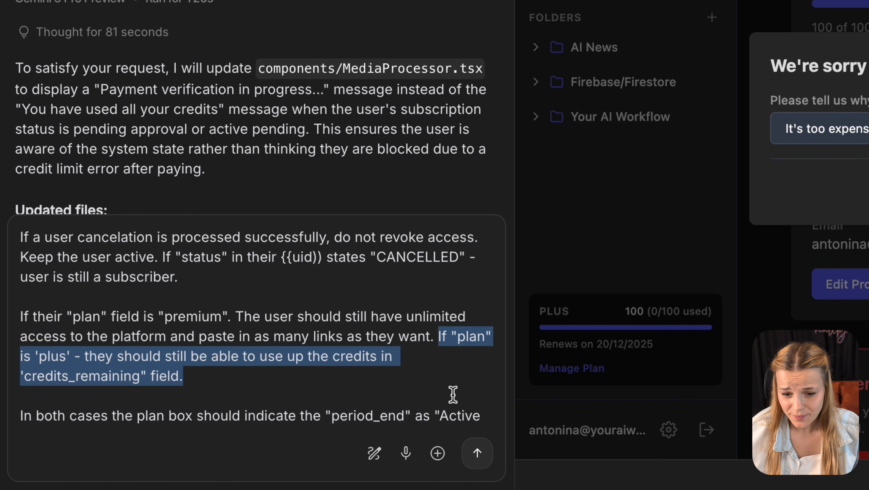
scroll(453, 396, down, 3)
drag(377, 369, 309, 347)
triple_click(309, 348)
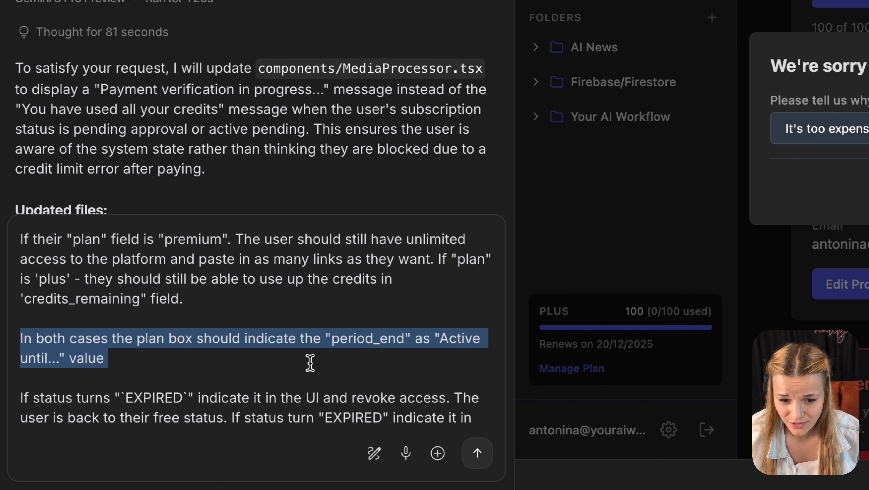
- Review the EXPIRED and FAILED status paragraphs and send the prompt to the app builder
scroll(310, 363, down, 3)
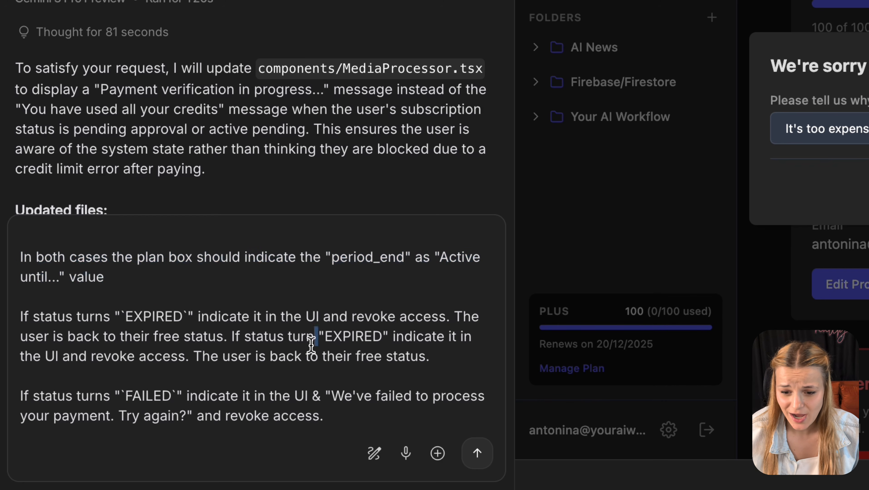
triple_click(311, 345)
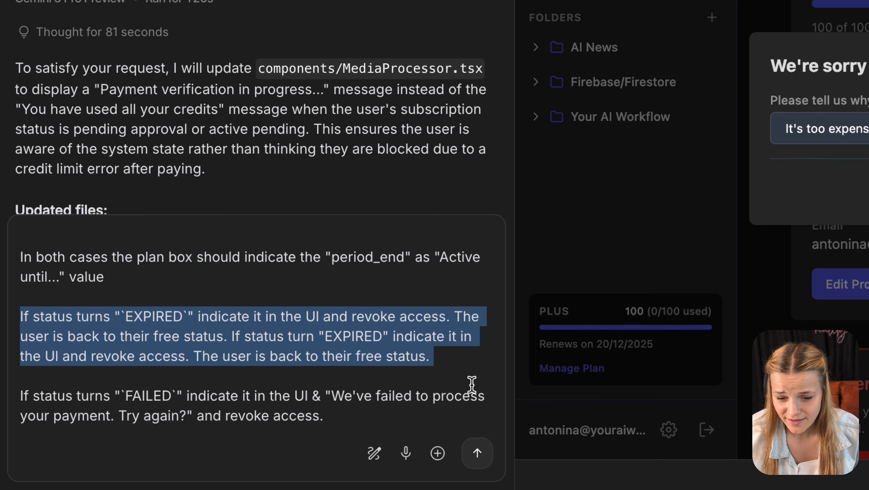
click(431, 411)
triple_click(432, 411)
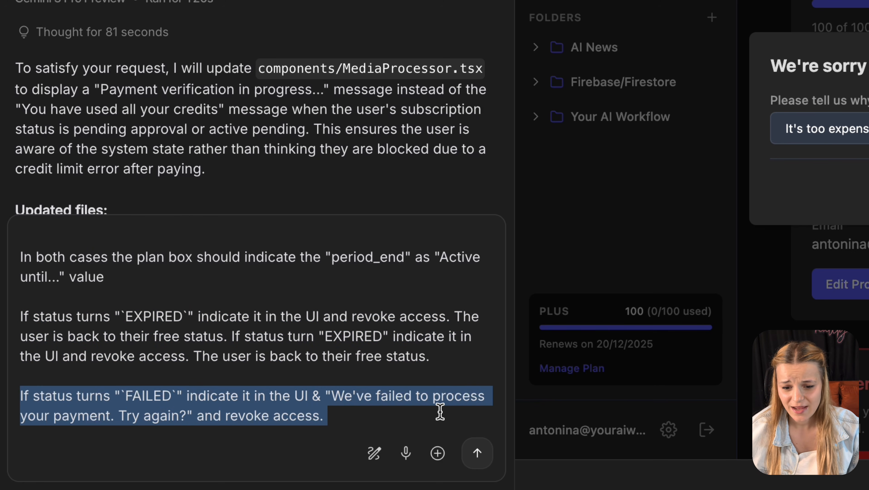
click(486, 463)
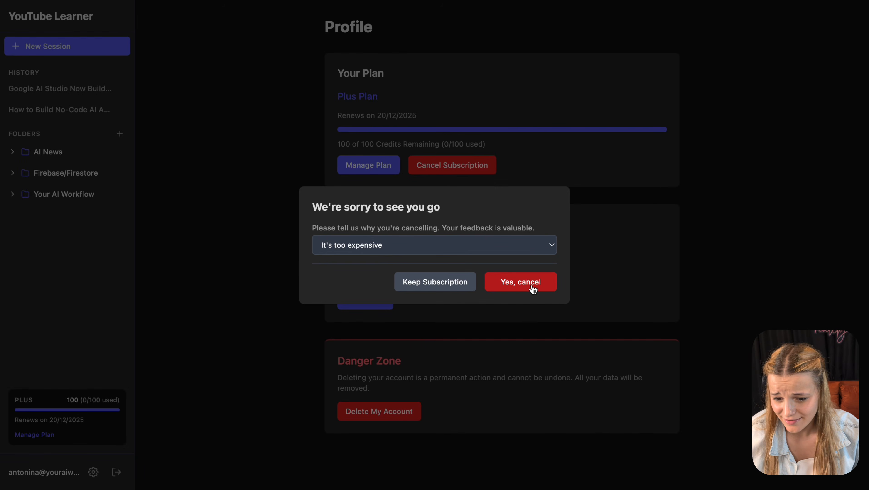
- Confirm the cancellation, check the PLUS - CANCELLED card active until 20/12/2025, and start a new session
click(532, 287)
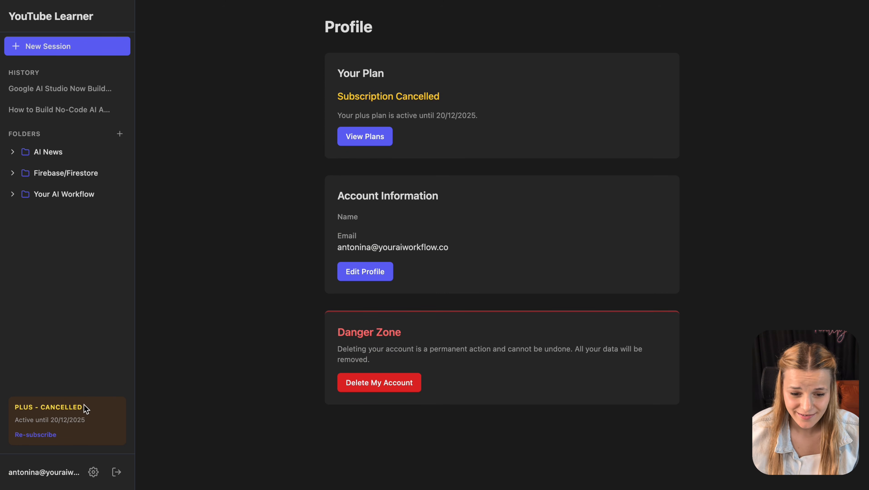
drag(86, 411, 8, 411)
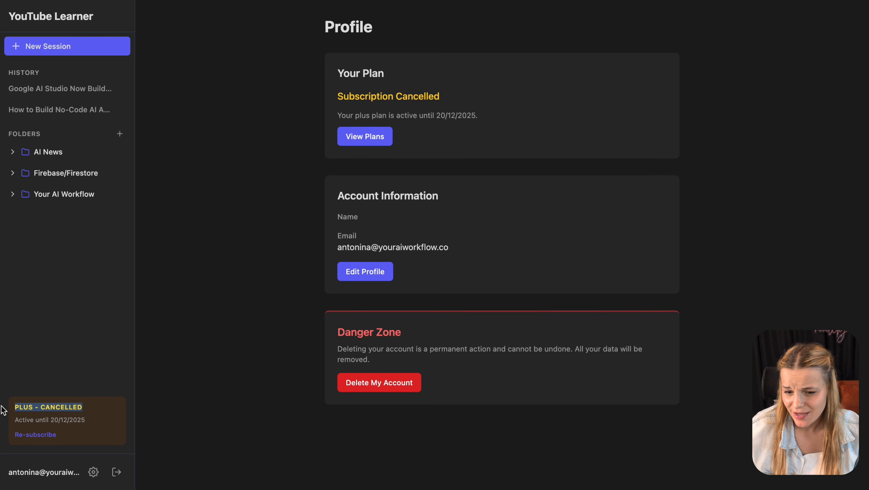
drag(97, 425, 4, 425)
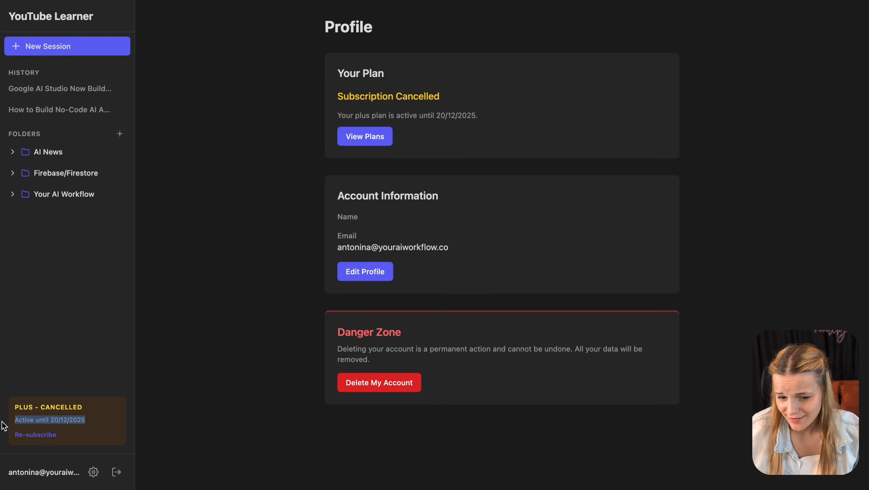
click(143, 179)
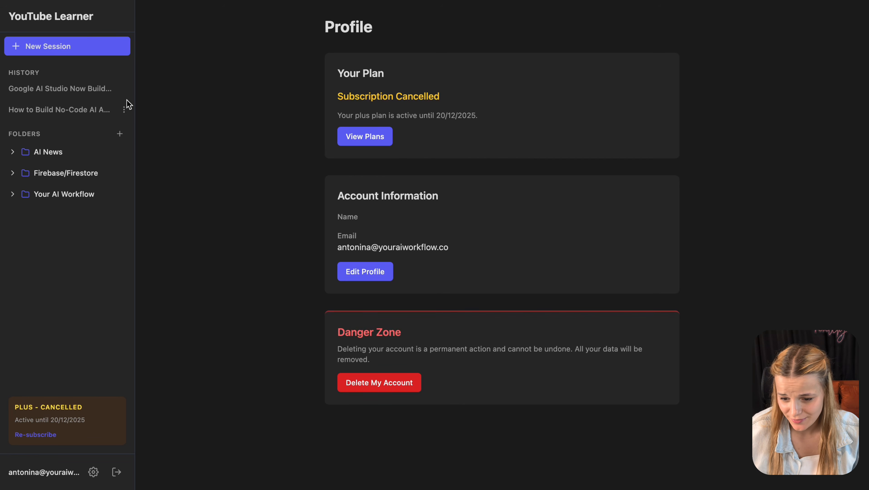
click(101, 51)
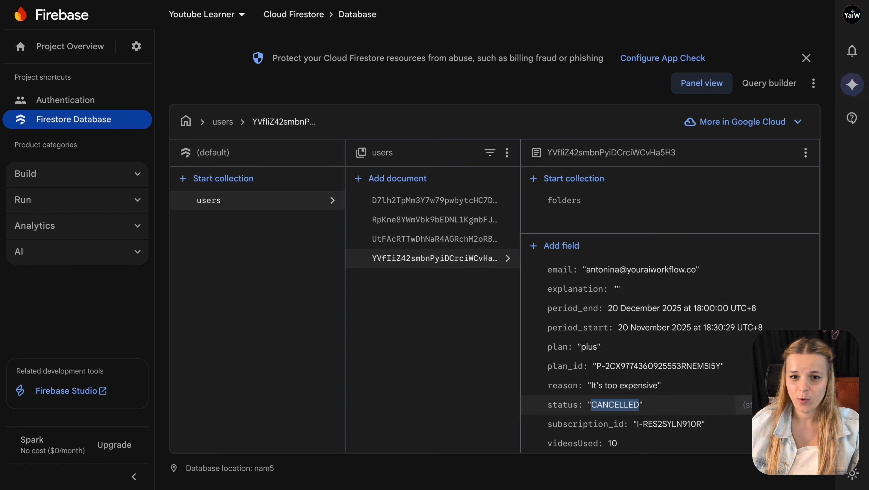
- Change the user's Firestore status from CANCELLED to EXPIRED and check the app's plan state
click(785, 405)
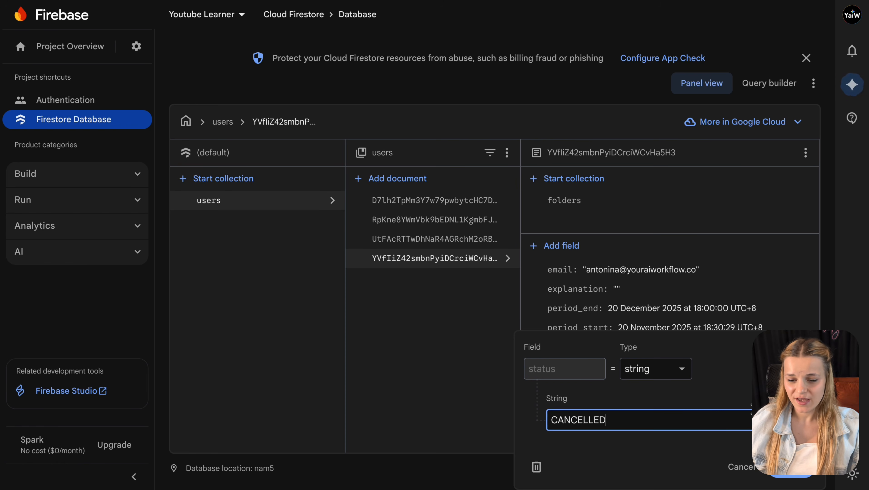
double_click(704, 411)
text(E)
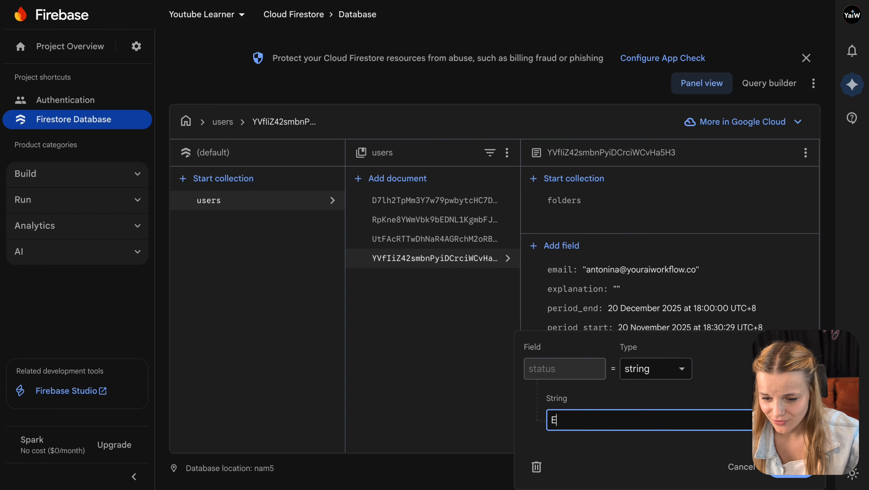
text(XPIRED)
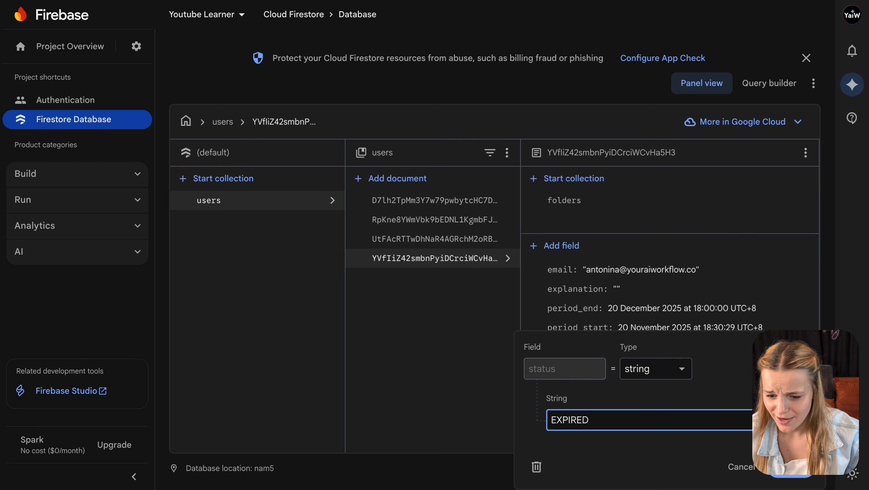
key(Return)
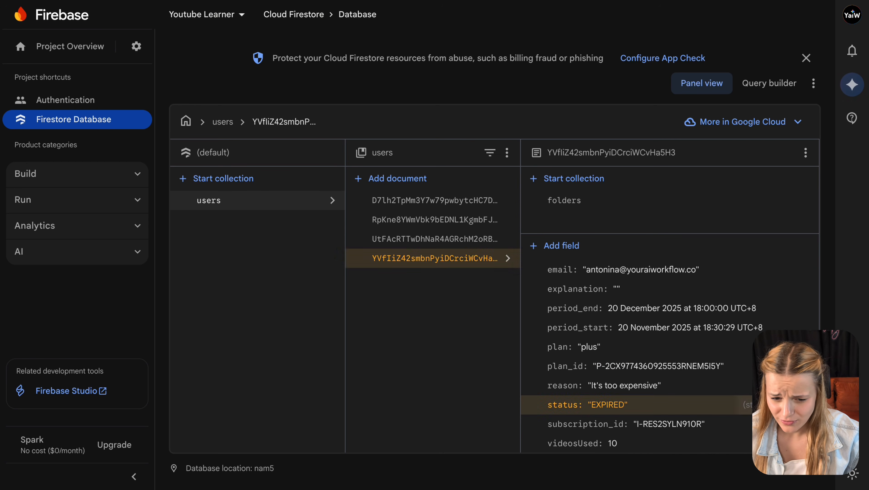
click(581, 0)
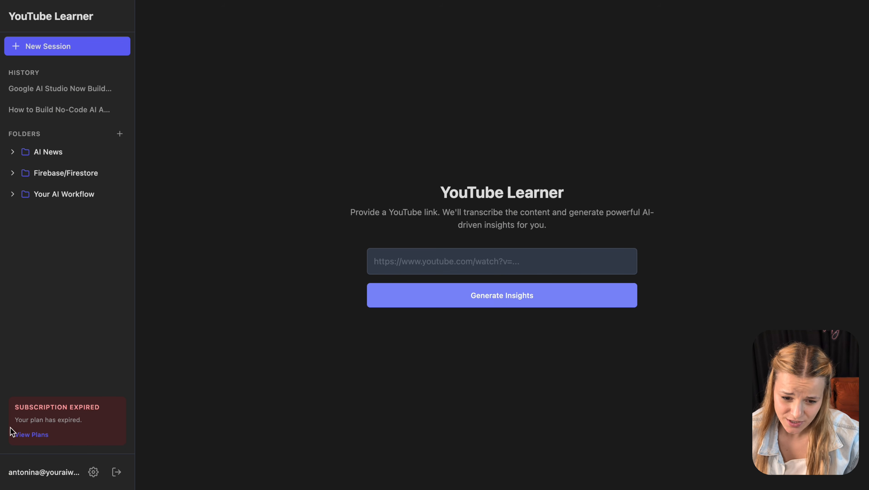
- Set the status to FAILED and check the app's 'Payment Failed' notice
click(498, 0)
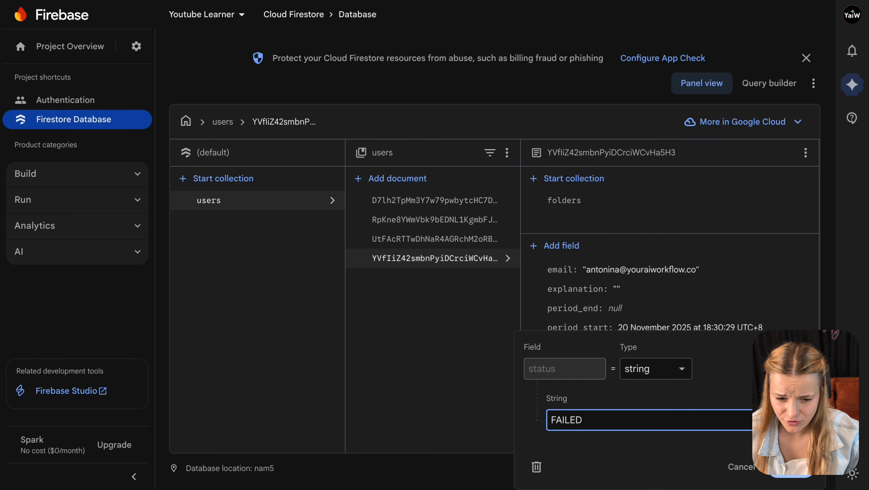
key(Return)
click(580, 0)
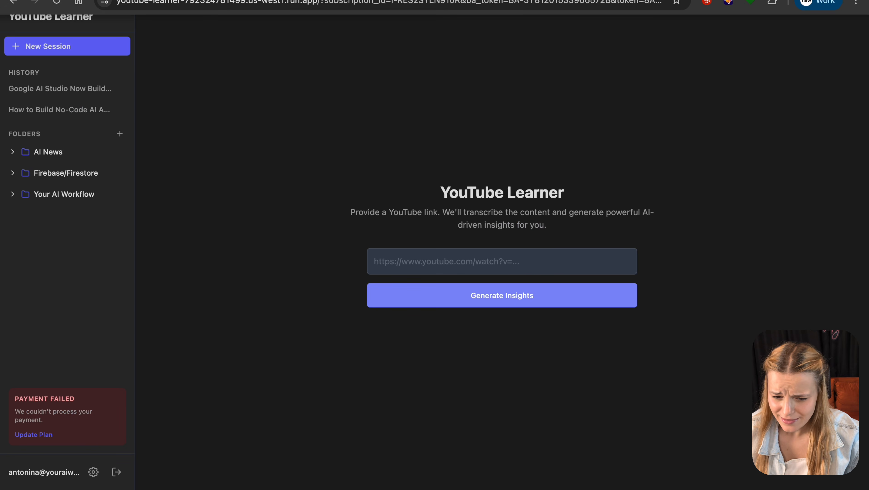